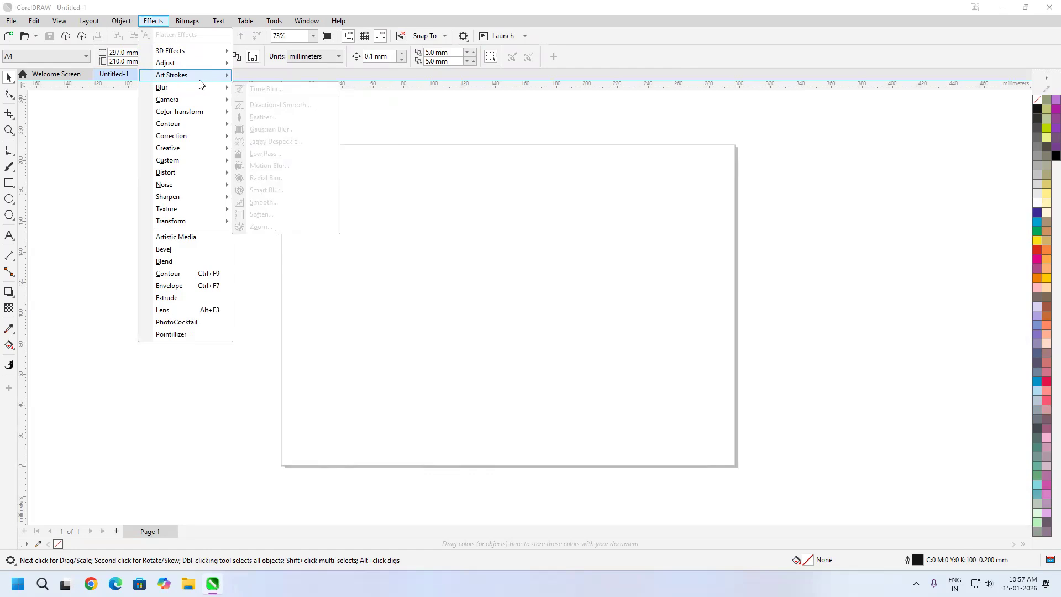
Import the bird image 7A715AD8-449D-4B5A-ABA2C5D92D9B5A21_source.webp and place it on the page at about 158 × 119 mm
left_click(411, 189)
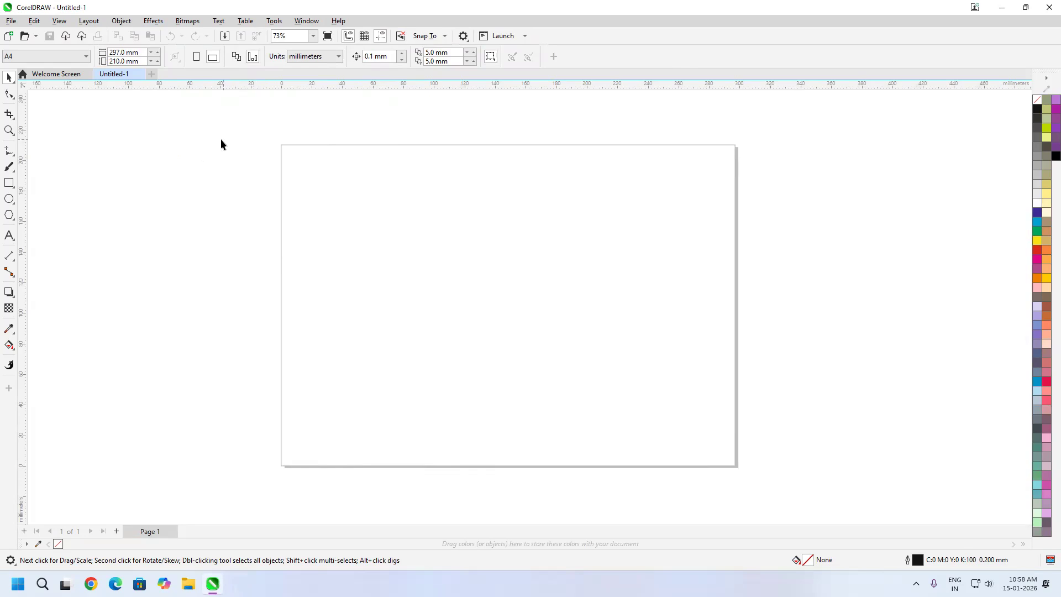
left_click(11, 21)
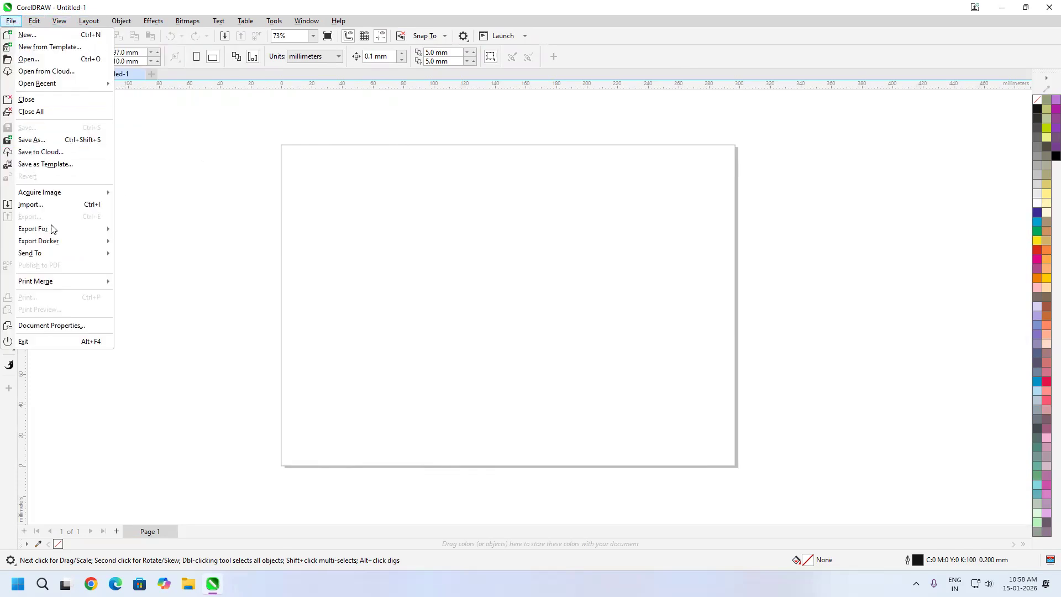
left_click(51, 205)
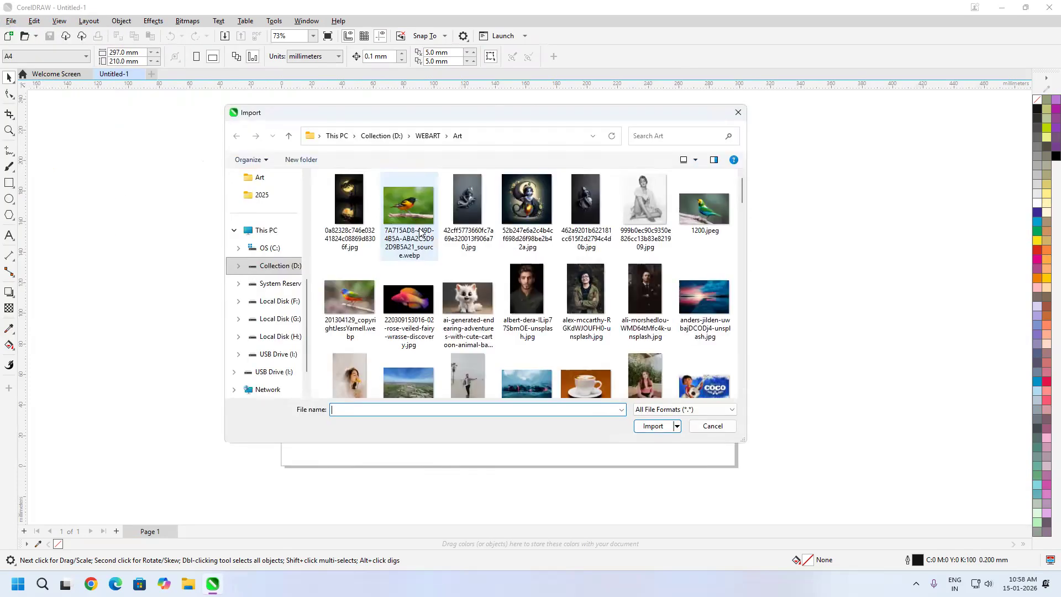
left_click(416, 210)
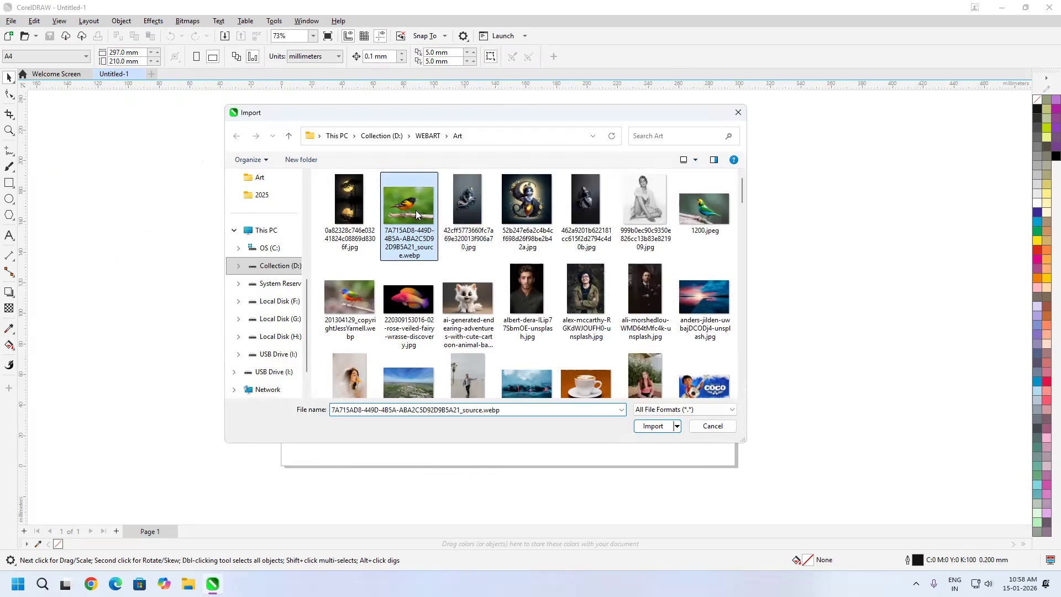
left_click(673, 427)
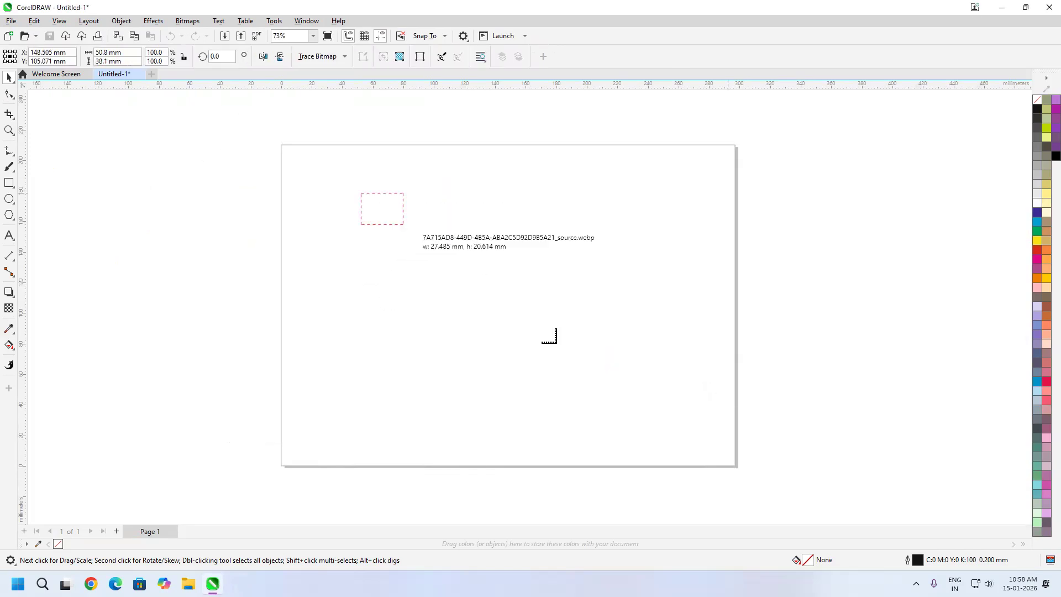
left_click_drag(481, 285, 605, 376)
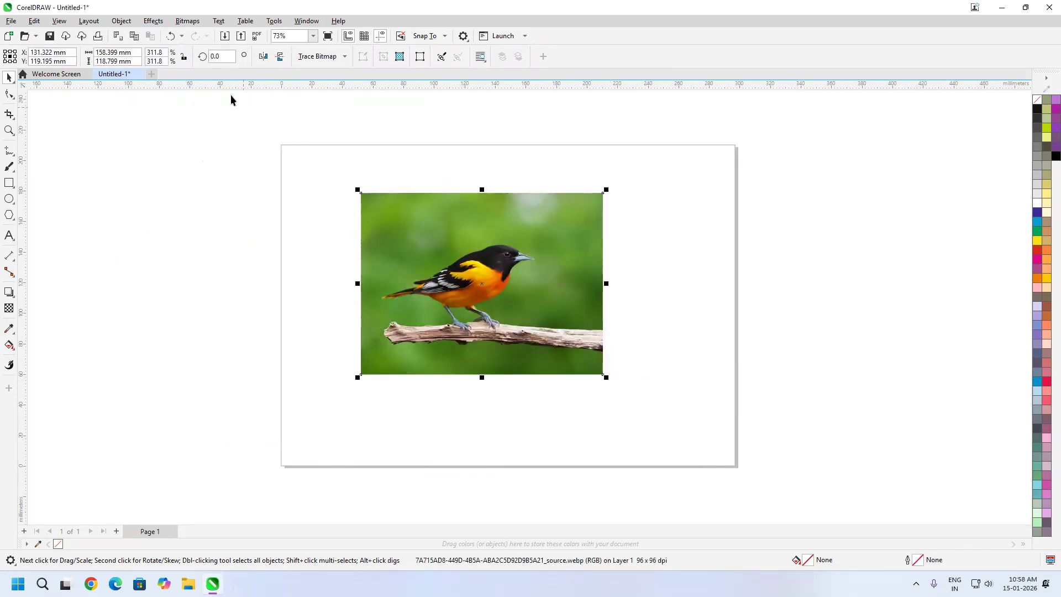
Apply the Charcoal art stroke effect to the bird image
left_click(153, 21)
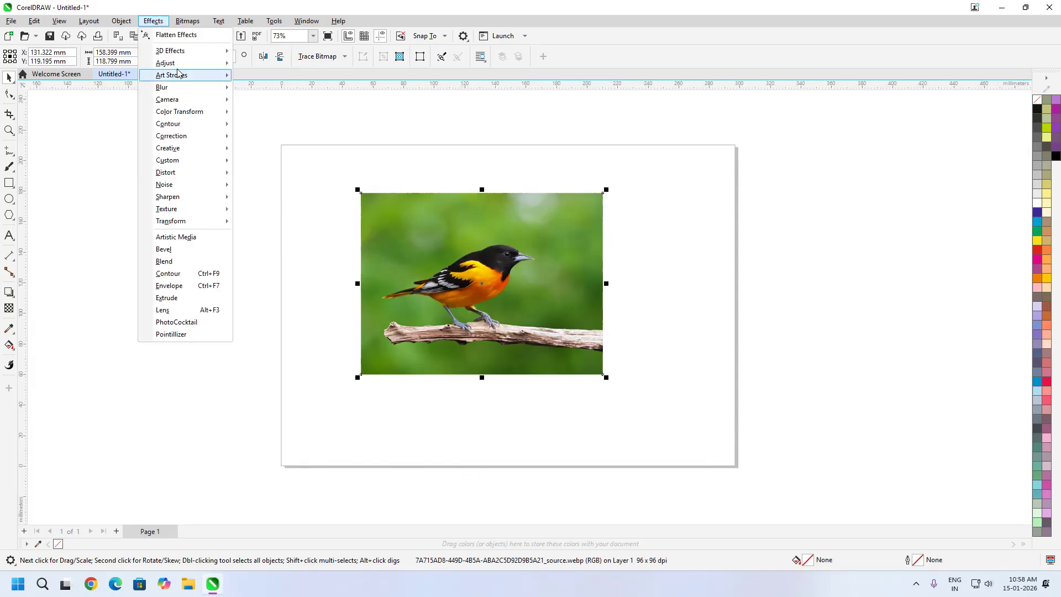
mouse_move(180, 76)
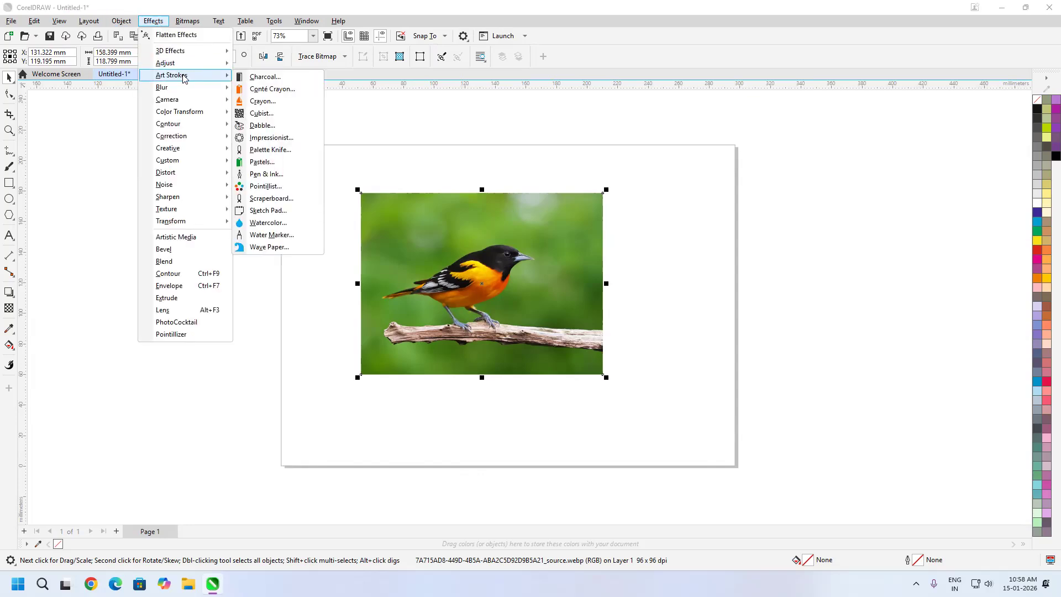
left_click(302, 77)
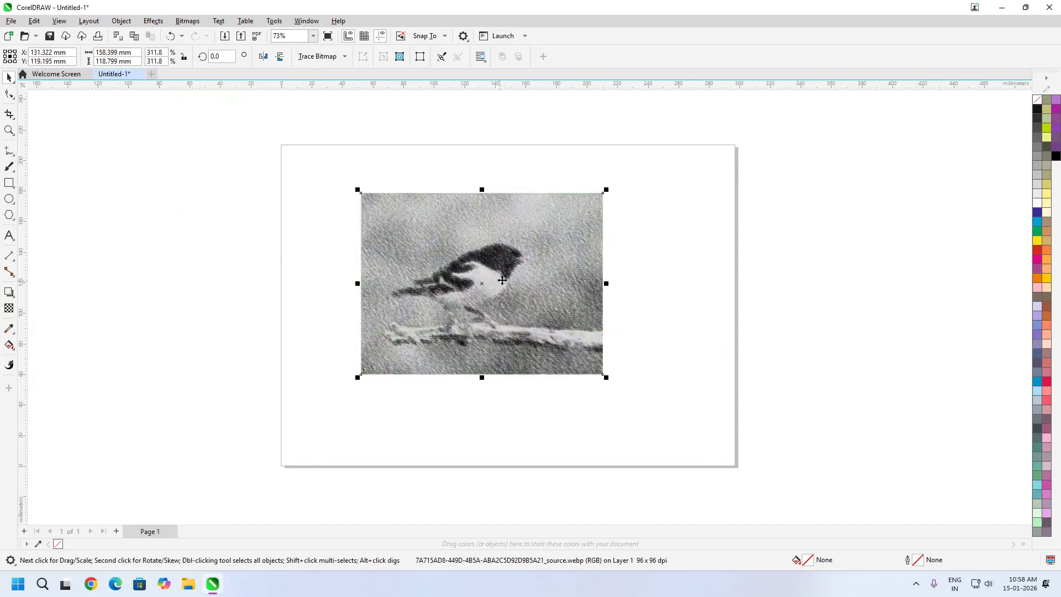
scroll(502, 272, "up", 2)
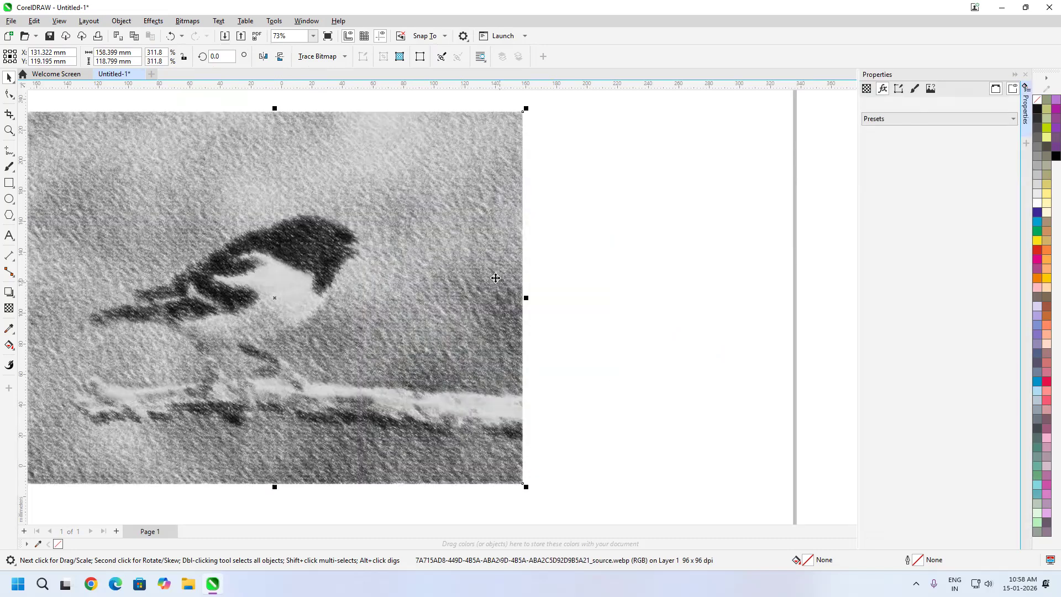
scroll(525, 293, "up", 2)
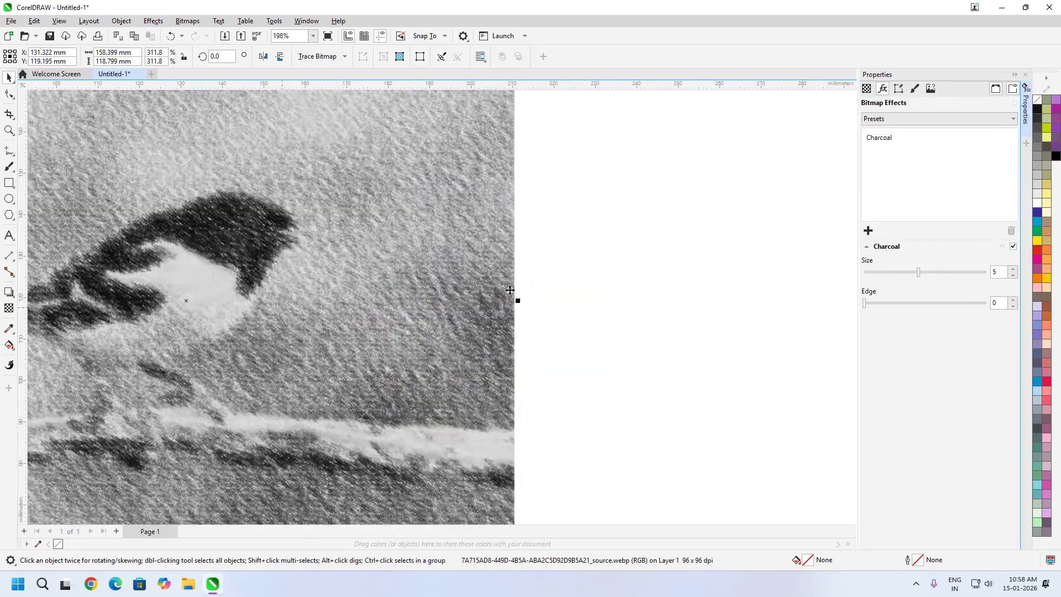
scroll(517, 293, "up", 2)
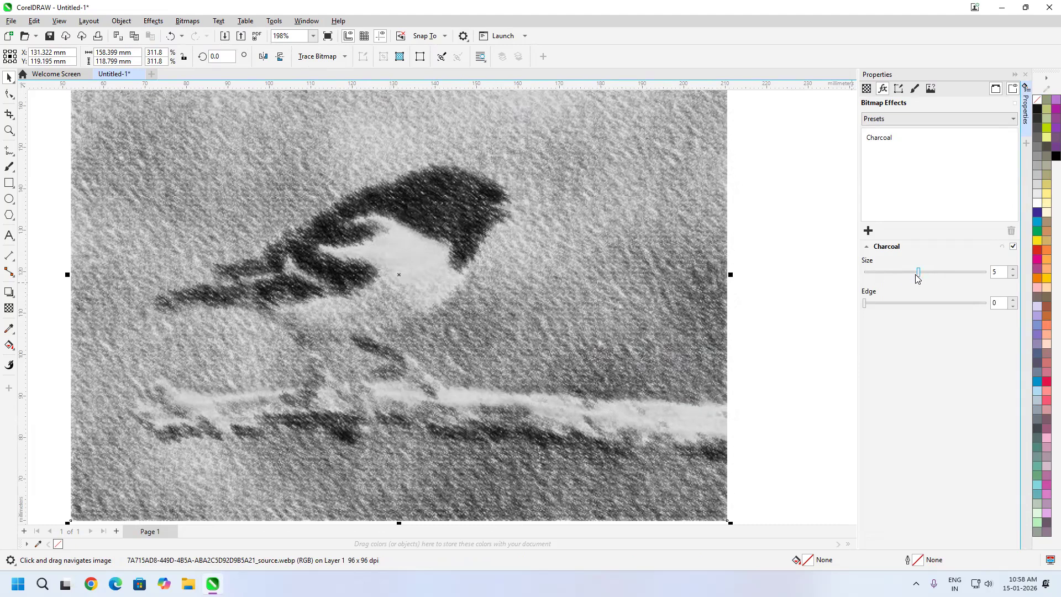
Set the Charcoal effect's size to 2 and its edge to 3
left_click_drag(919, 276, 947, 302)
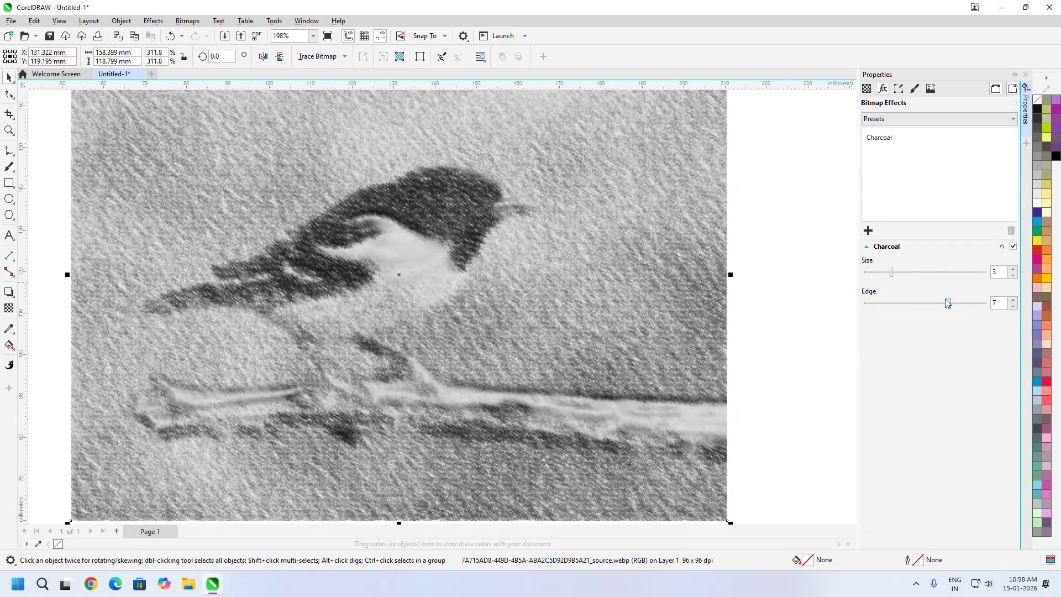
left_click(901, 303)
mouse_move(890, 274)
left_mouse_down()
mouse_move(876, 275)
mouse_move(894, 276)
left_mouse_up()
left_click(882, 278)
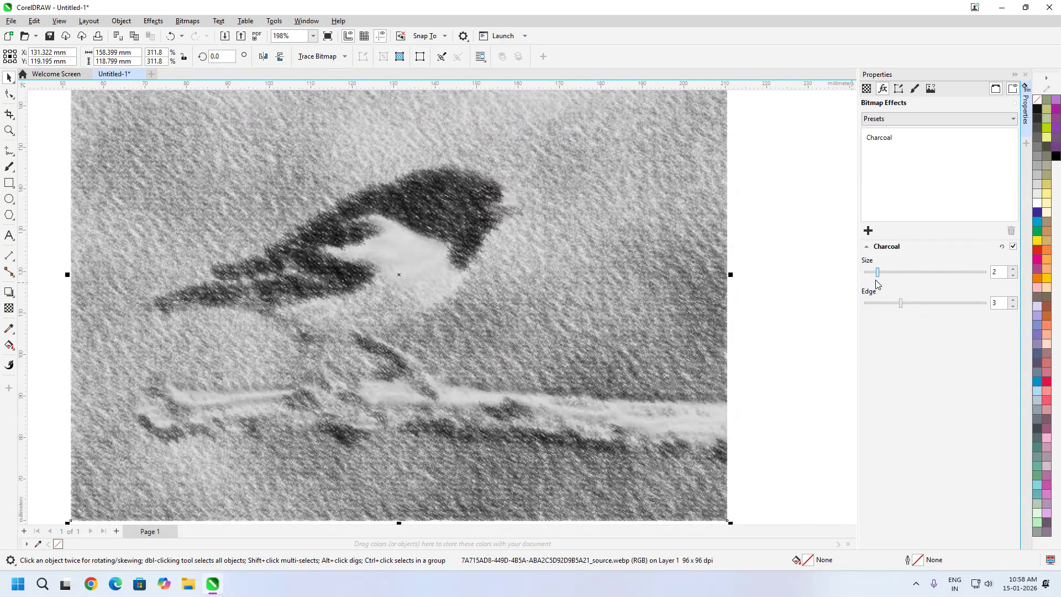
Replace the Charcoal effect on the bird image with the Conté Crayon art stroke
left_click(886, 140)
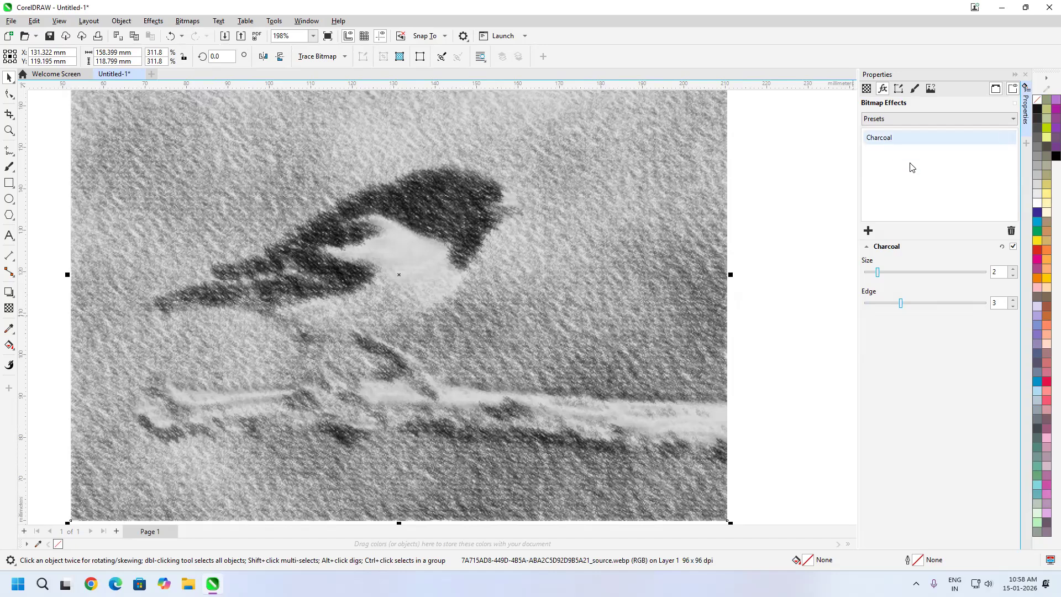
left_click(1011, 230)
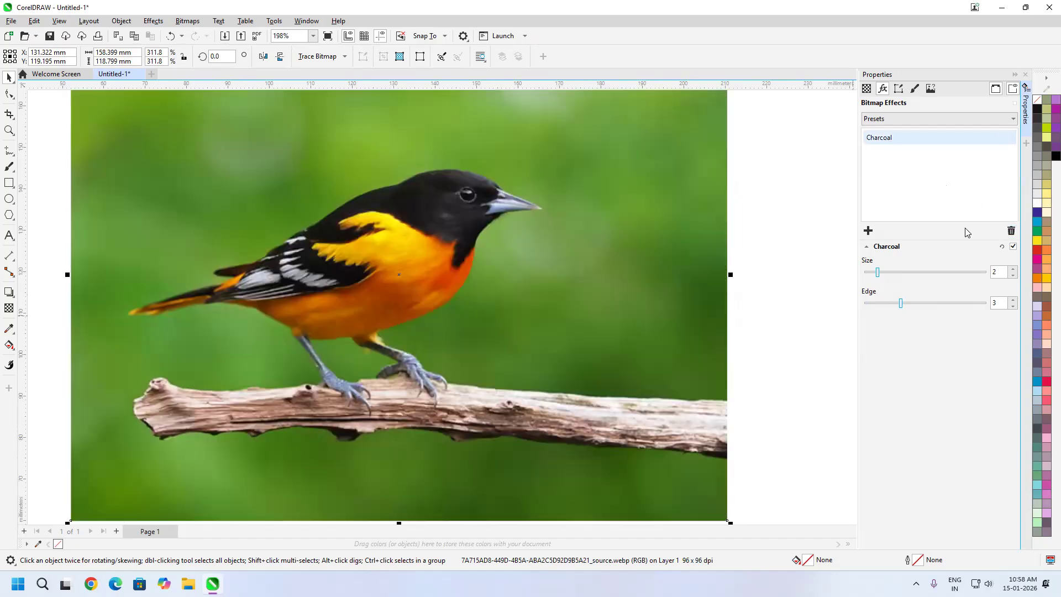
left_click(868, 231)
mouse_move(894, 270)
left_click(1009, 284)
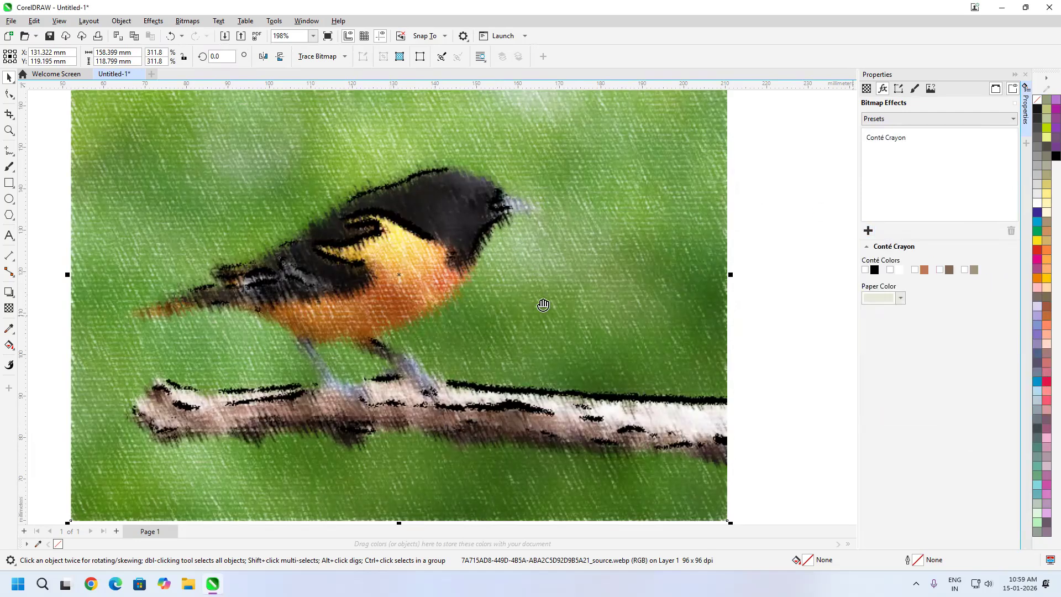
Set the Conté Crayon effect's pressure to 20 and its texture to 7
left_click_drag(543, 305, 603, 264)
left_click_drag(924, 329, 913, 330)
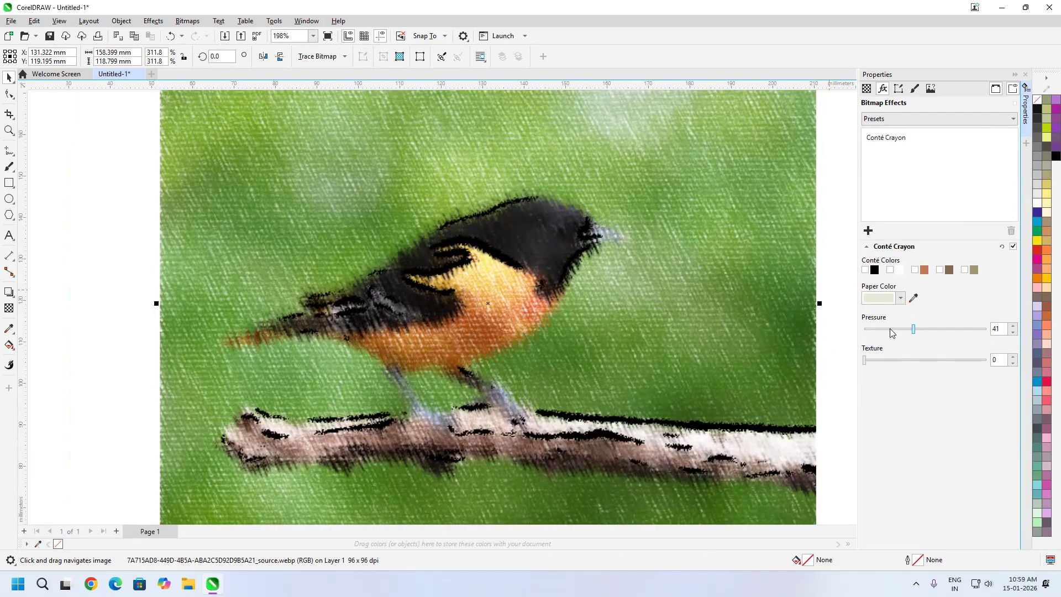
left_click(892, 330)
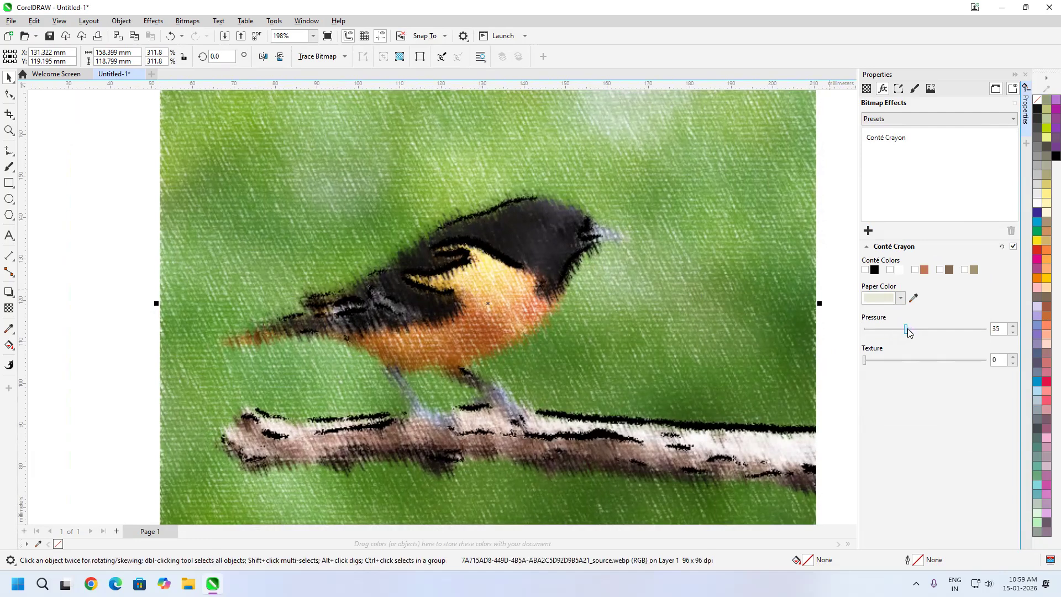
left_click_drag(908, 332, 888, 330)
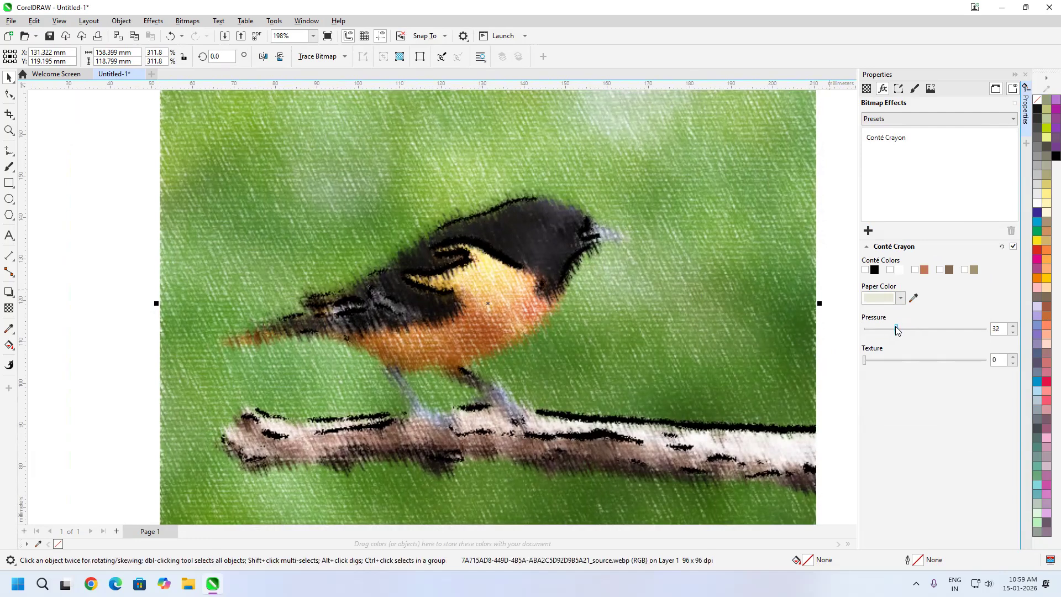
left_click(872, 362)
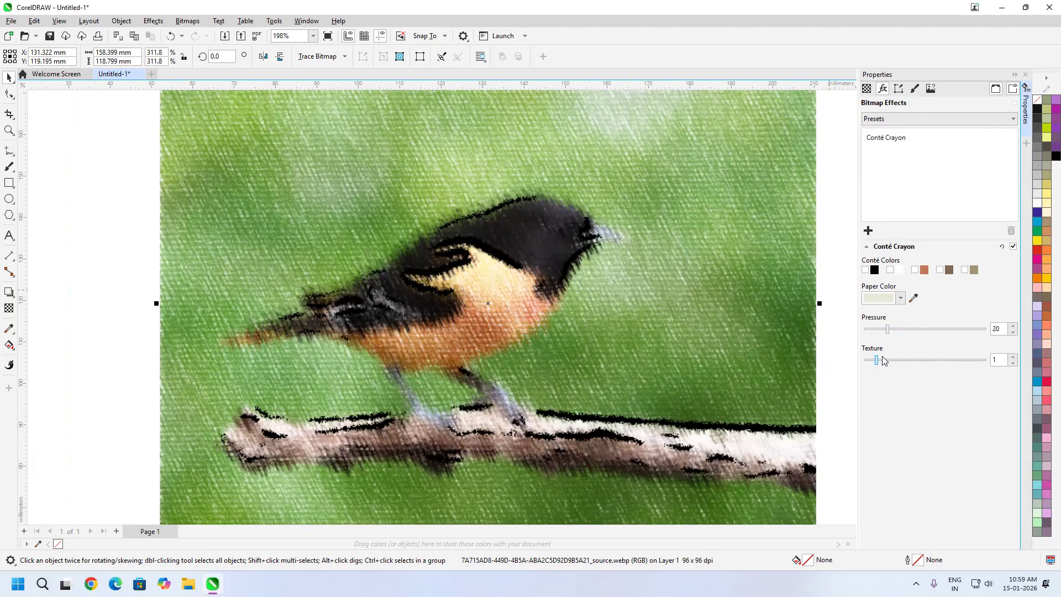
left_click_drag(877, 362, 912, 373)
left_click(949, 359)
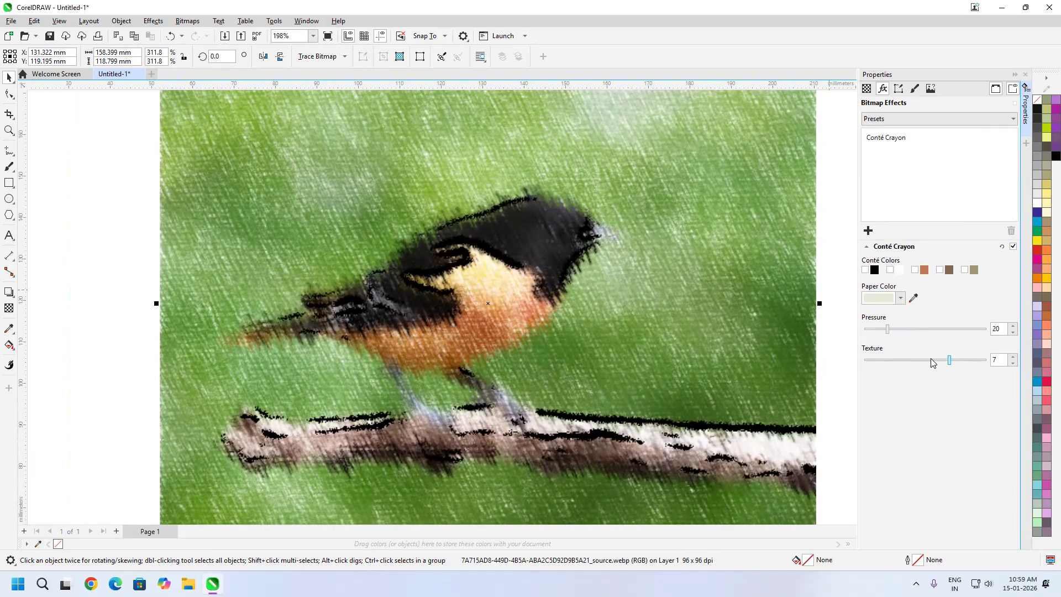
Enable all five Conté colors for the Conté Crayon effect
left_click(865, 270)
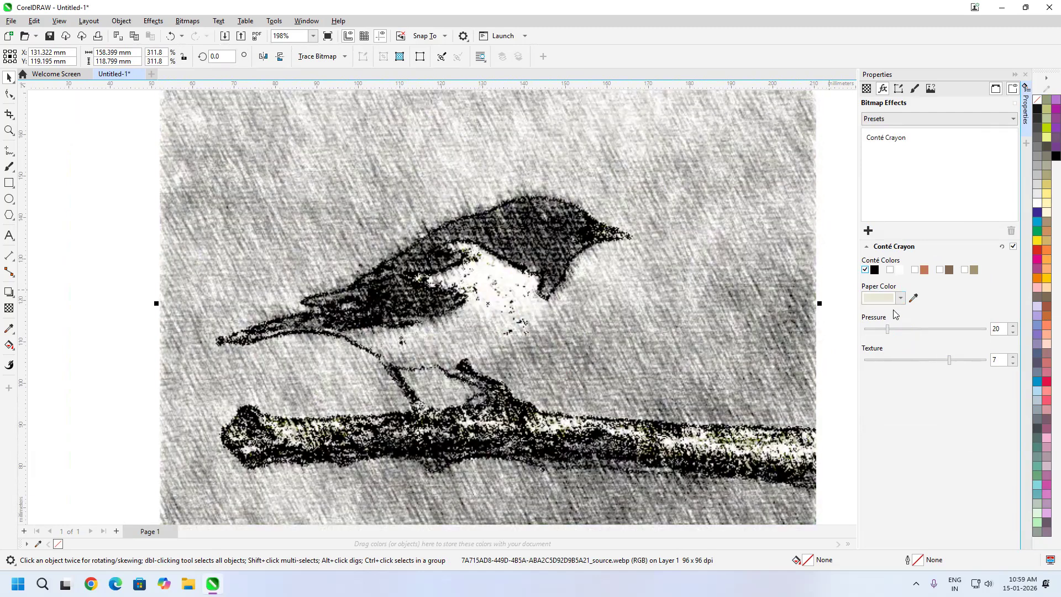
left_click(889, 271)
left_click(916, 271)
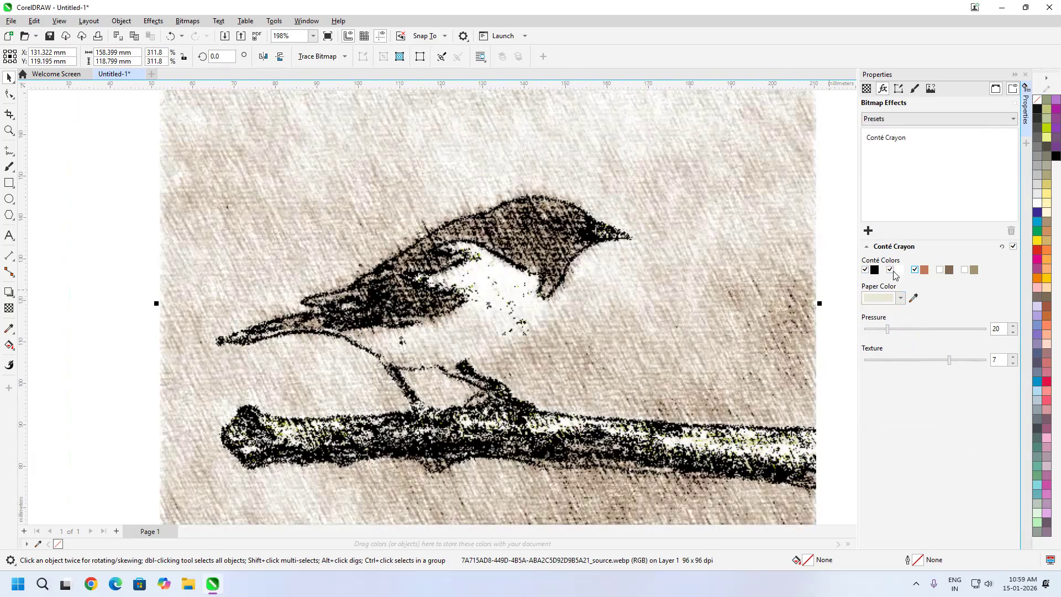
left_click(939, 270)
left_click(965, 271)
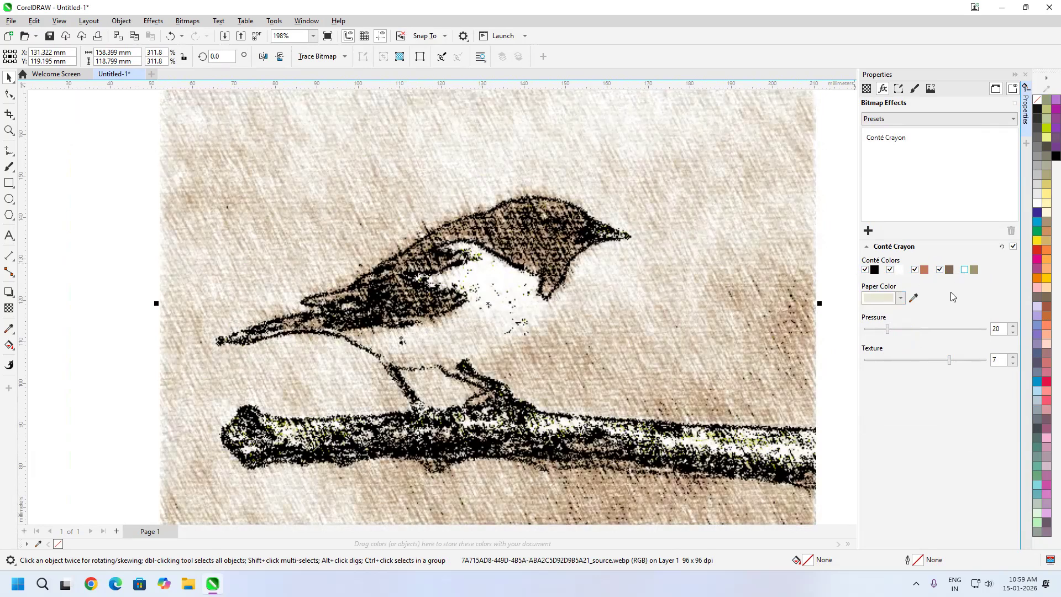
Set the Conté Crayon paper color to dark olive #525205
left_click(900, 299)
left_click_drag(909, 362, 941, 358)
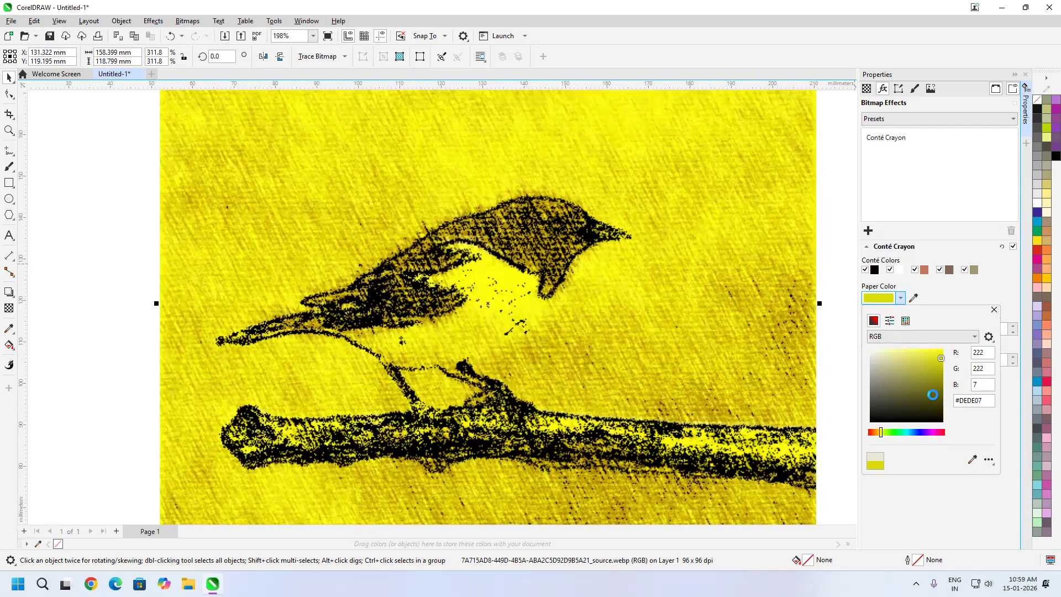
left_click(933, 394)
left_click(941, 386)
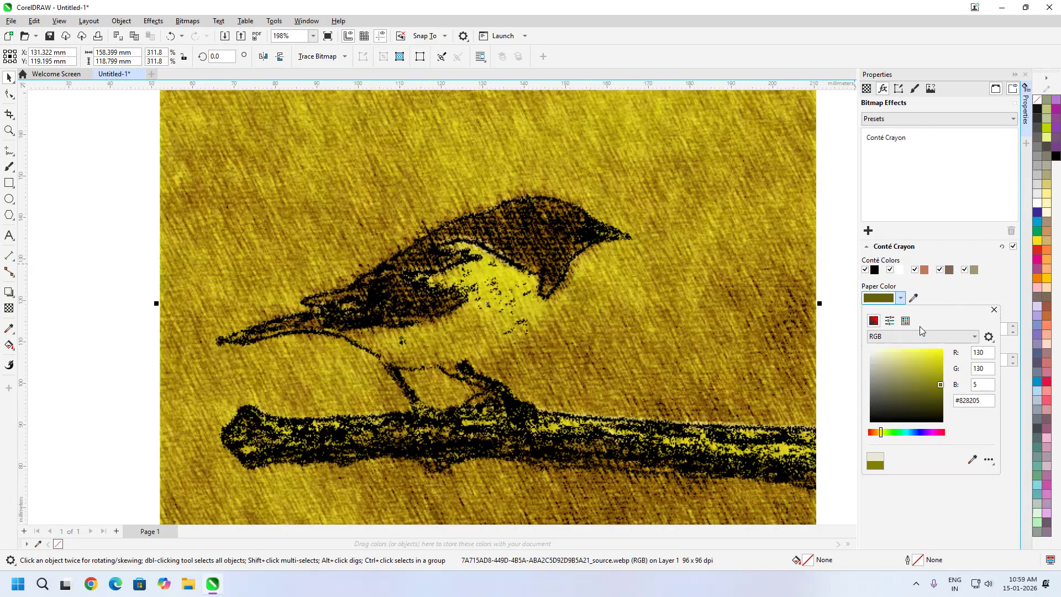
left_click(938, 398)
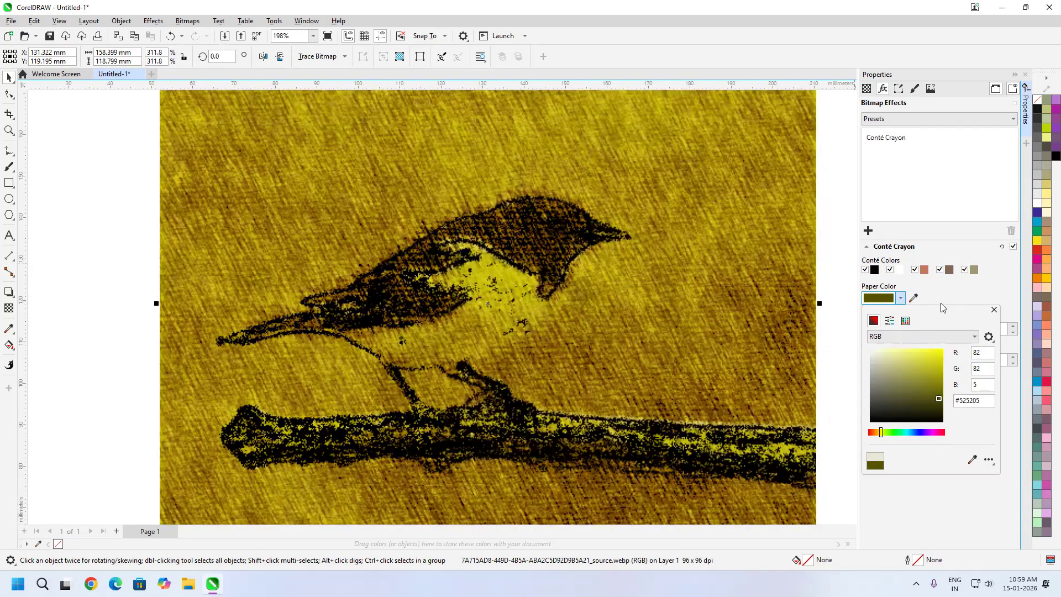
left_click(901, 299)
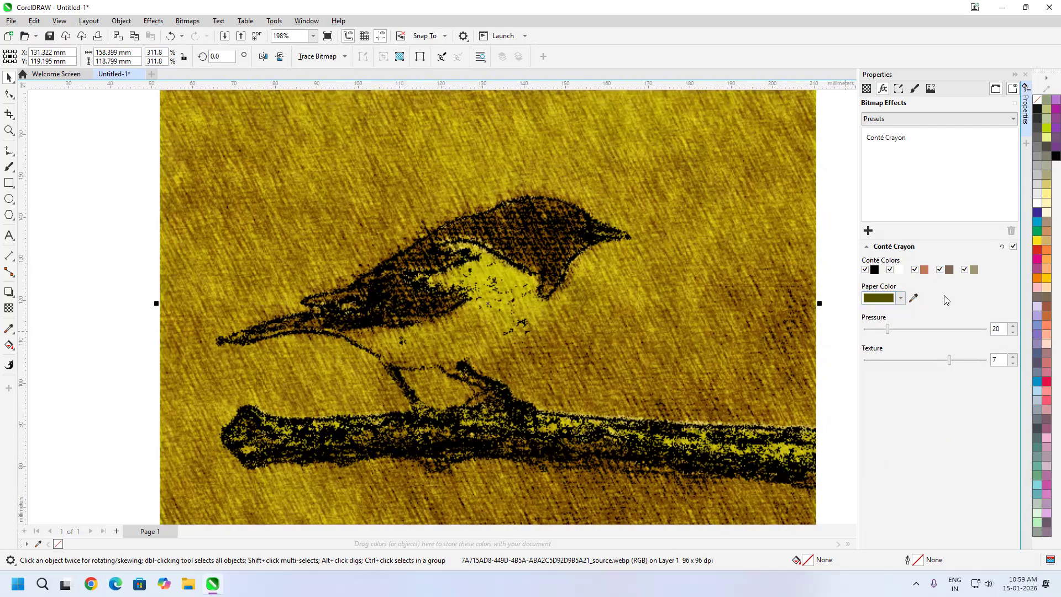
Set the Conté Crayon pressure to 45 and disable all the Conté colors
left_click_drag(889, 329, 919, 330)
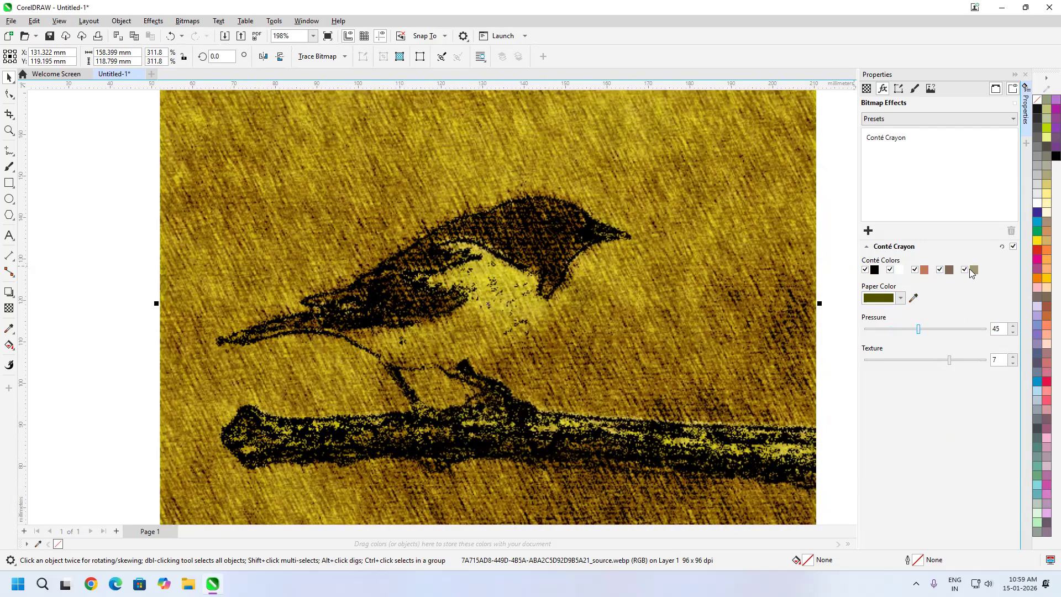
left_click(915, 271)
left_click(889, 271)
left_click(865, 270)
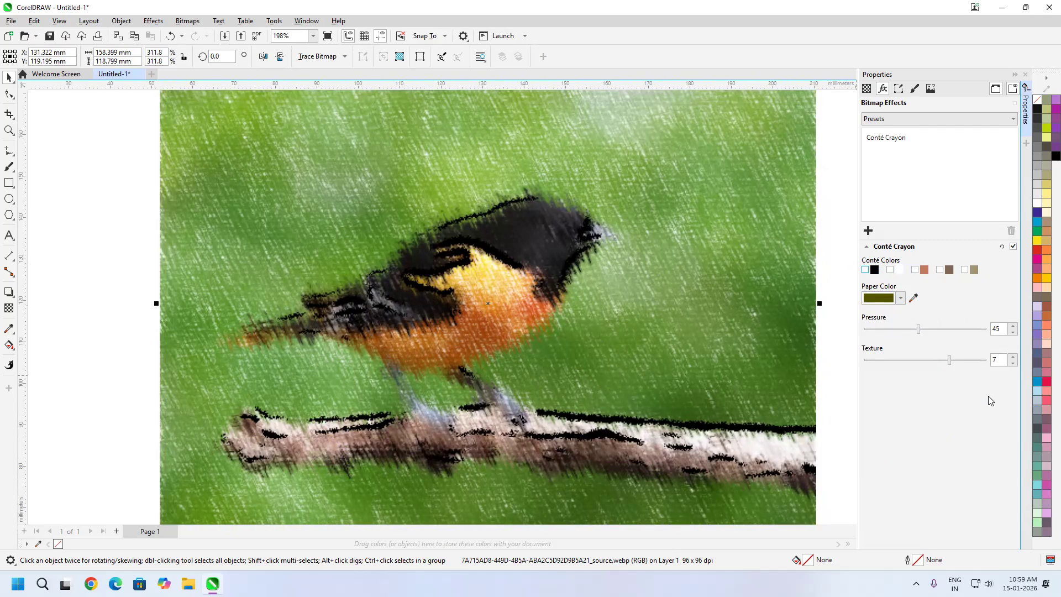
Replace the Conté Crayon effect on the bird image with the Crayon art stroke
left_click(897, 139)
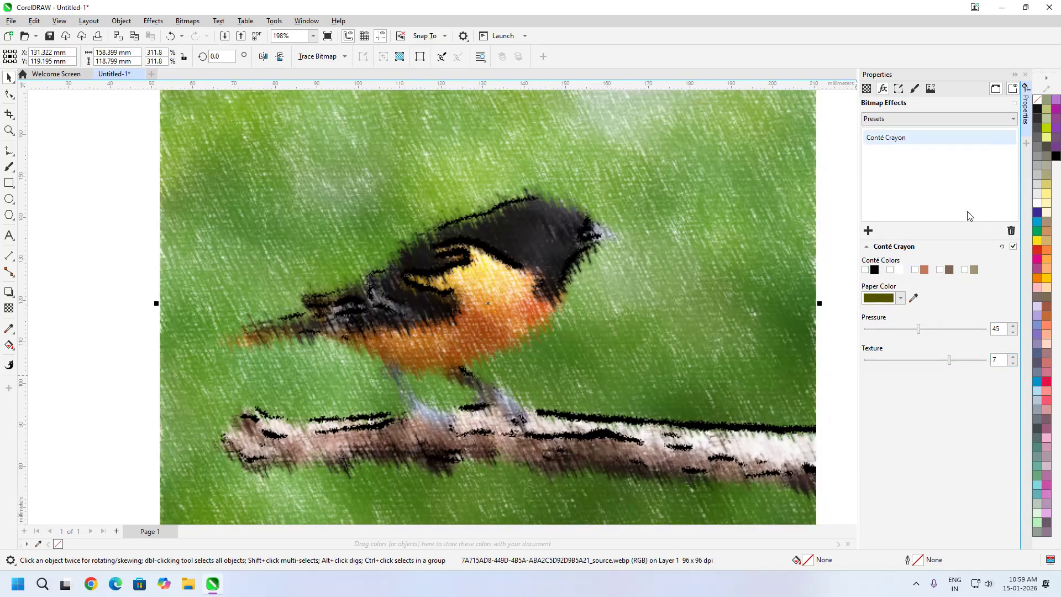
left_click(1011, 231)
left_click(868, 230)
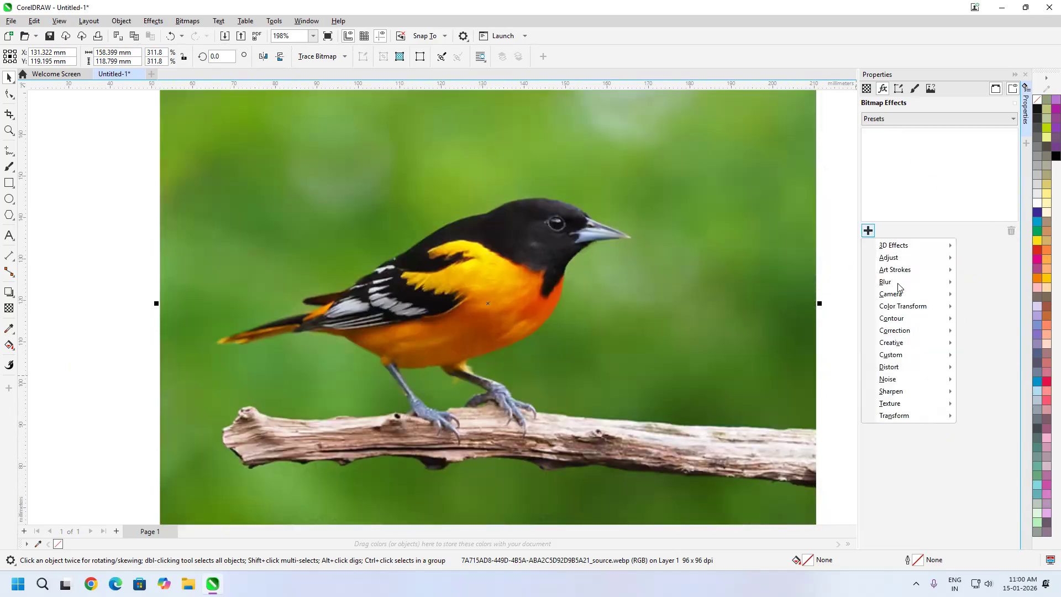
mouse_move(928, 275)
left_click(985, 295)
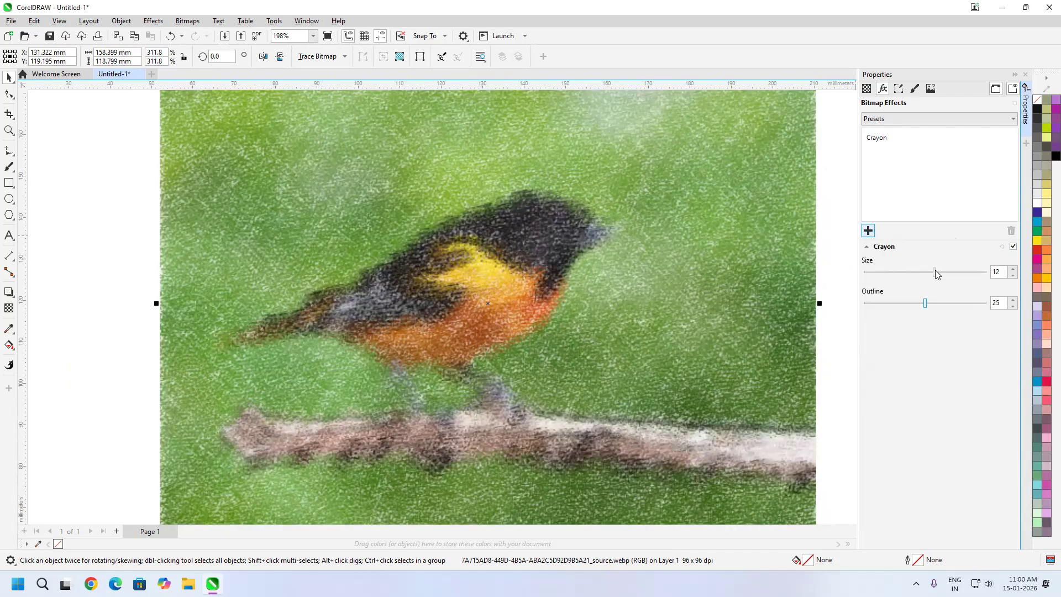
Set the Crayon effect's size to 8
left_click(965, 271)
left_click(911, 280)
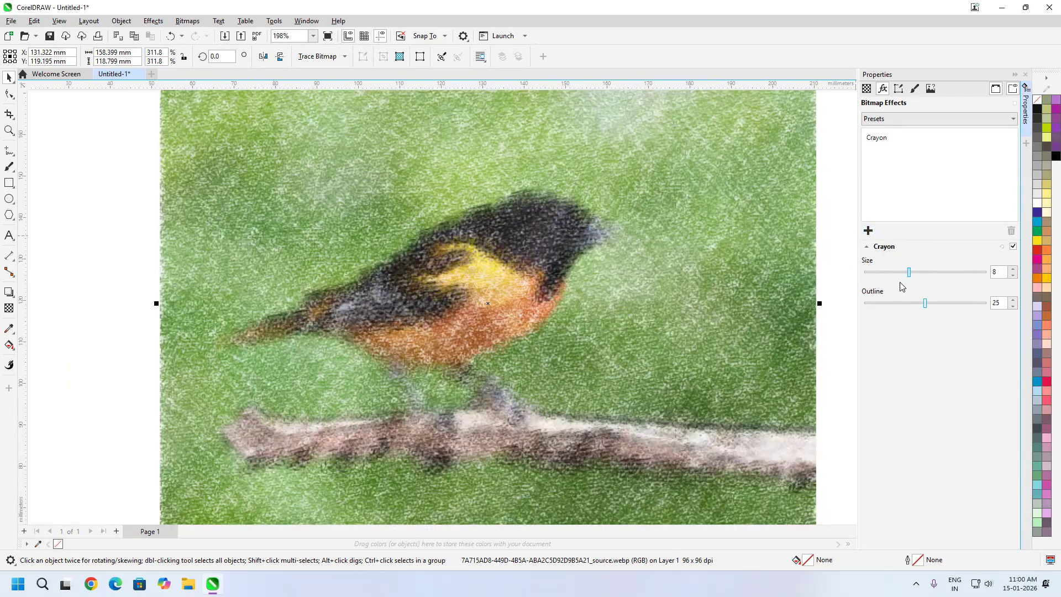
Reduce the Crayon effect's size to 2 and try lower and higher outline strengths
left_click(900, 273)
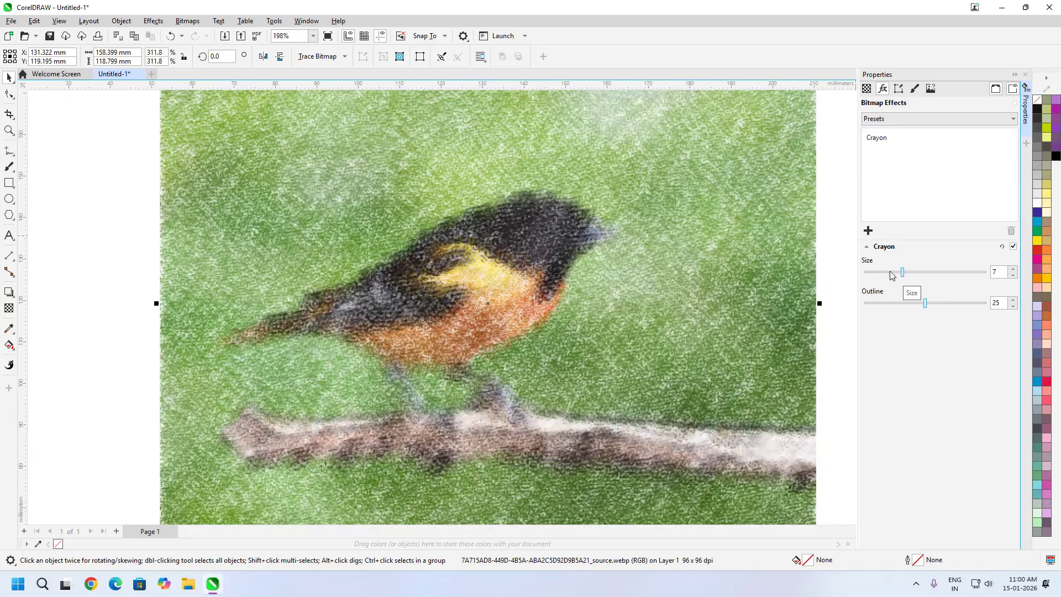
left_click(878, 274)
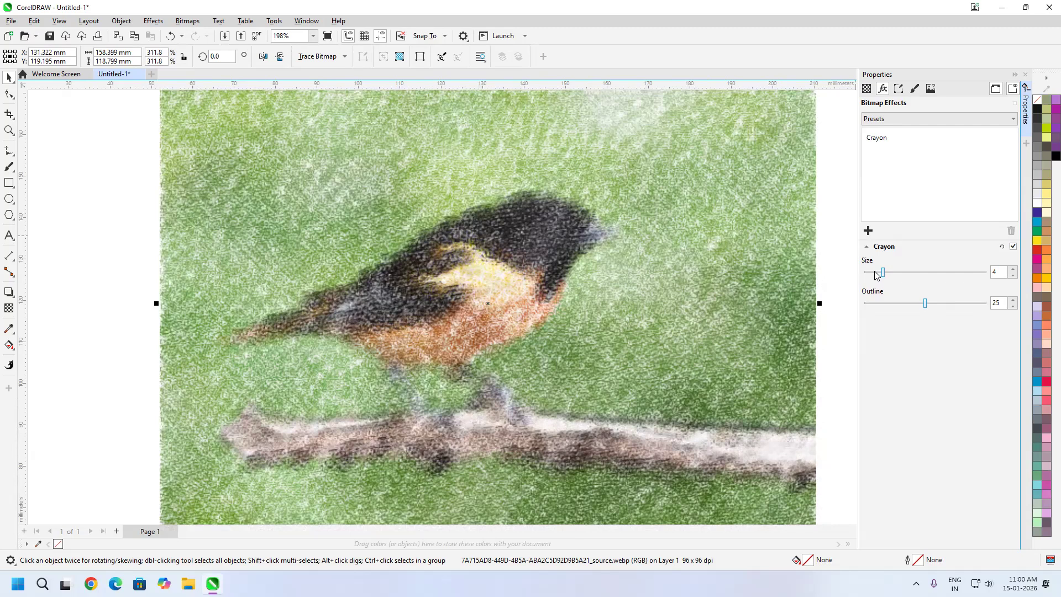
left_click(866, 273)
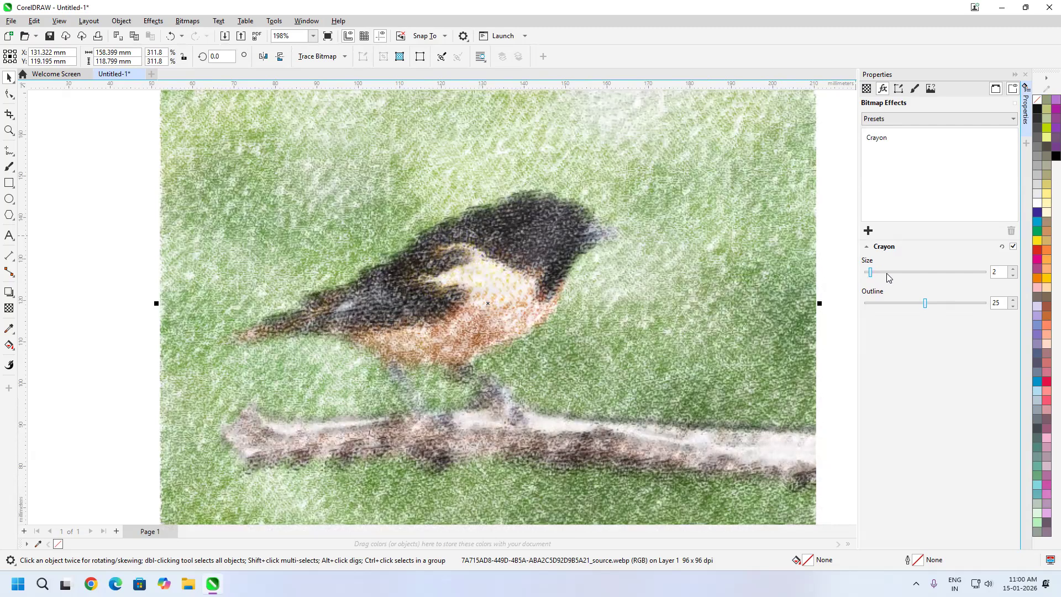
left_click(884, 303)
left_click_drag(958, 303, 907, 315)
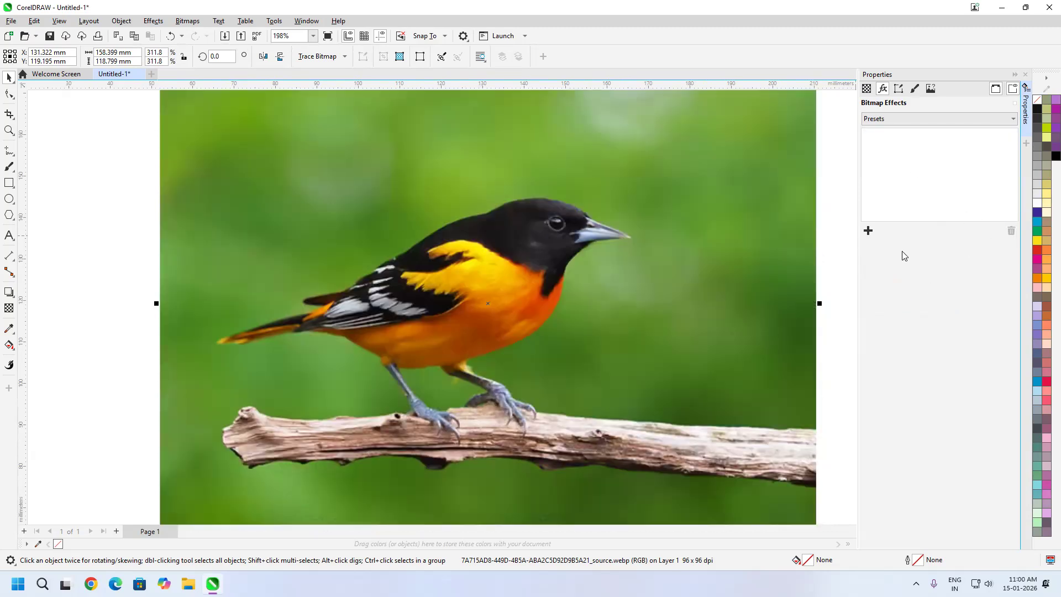
Apply the Cubist art stroke to the bird image with size 6 and brightness 61
left_click(868, 231)
mouse_move(905, 274)
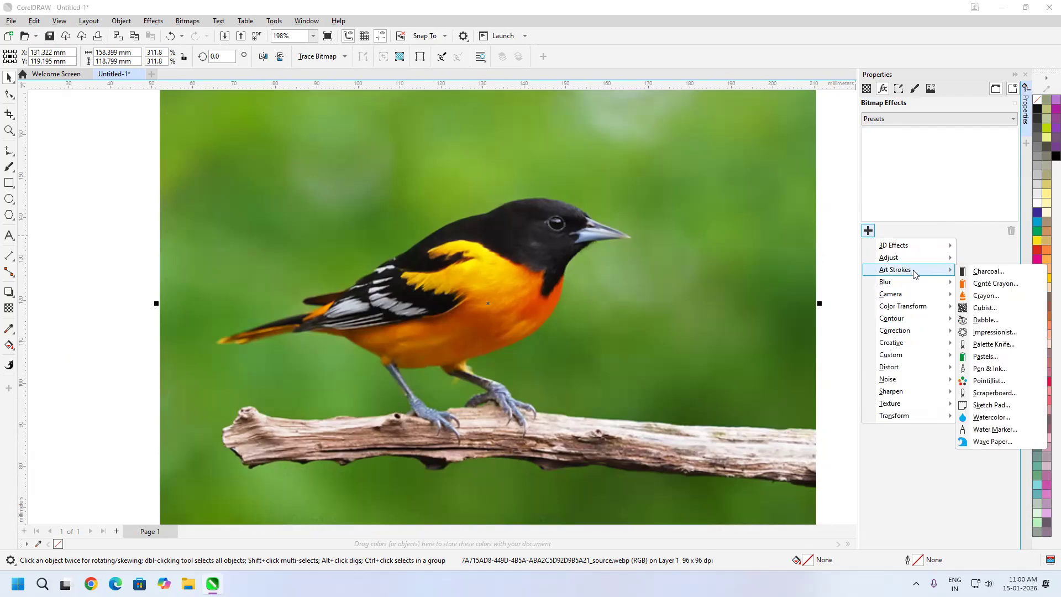
left_click(1001, 308)
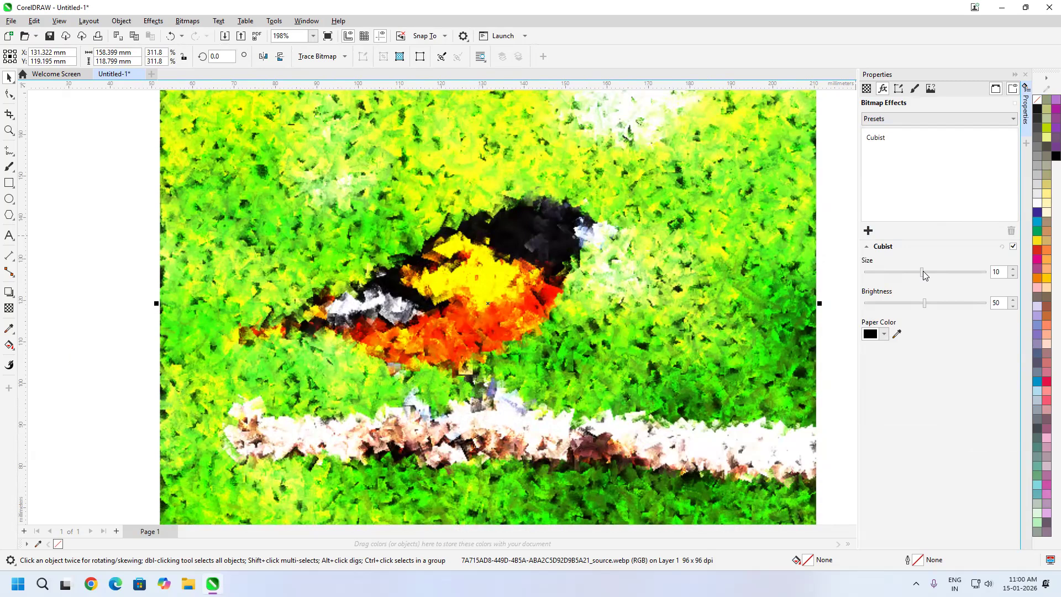
mouse_move(922, 273)
left_mouse_down()
mouse_move(966, 275)
mouse_move(882, 277)
left_mouse_up()
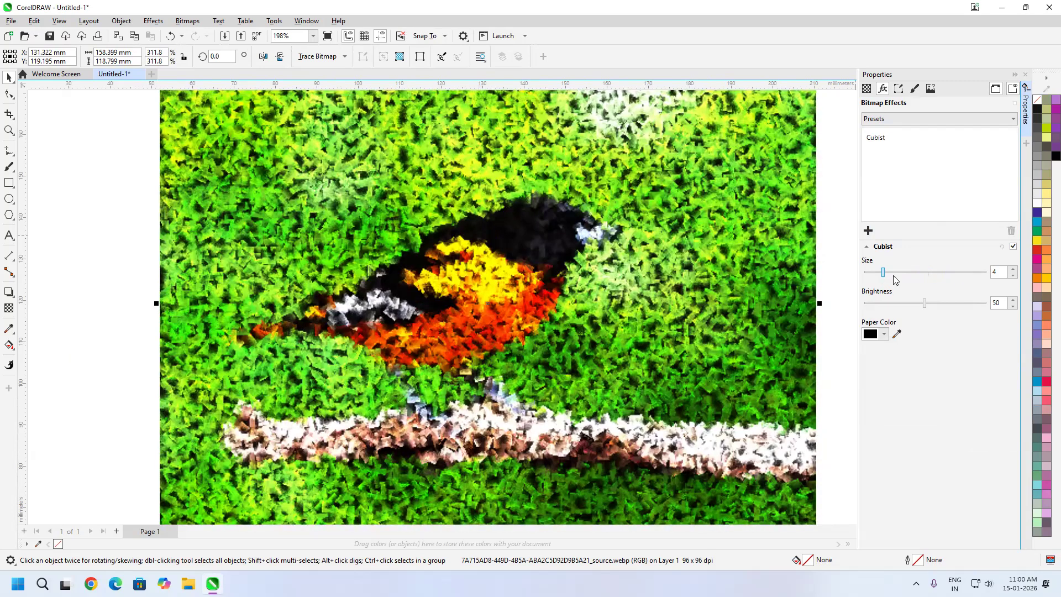
left_click(896, 273)
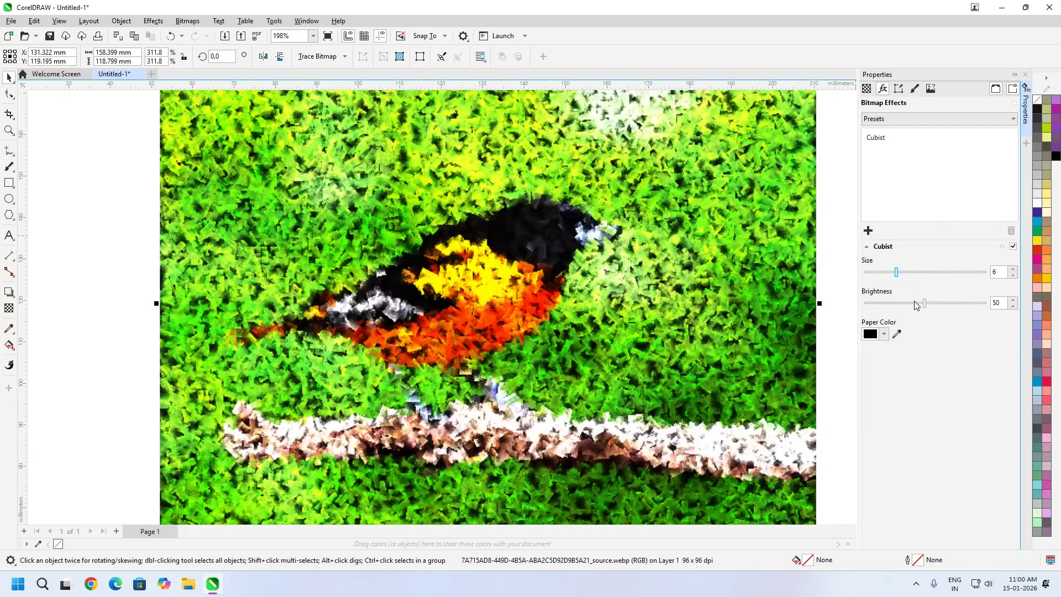
left_click_drag(913, 307, 973, 307)
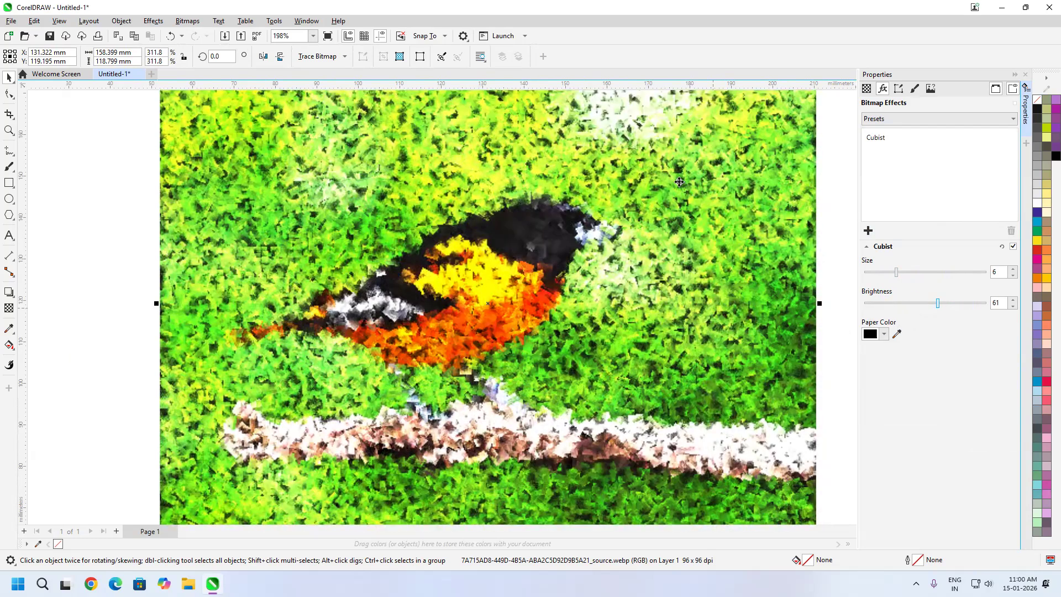
Try dark green and white Cubist paper colors before returning to black #000000, and set the size to 10 and brightness to 44
left_click(884, 334)
mouse_move(929, 401)
left_mouse_down()
mouse_move(902, 439)
mouse_move(920, 443)
left_mouse_up()
left_click(898, 469)
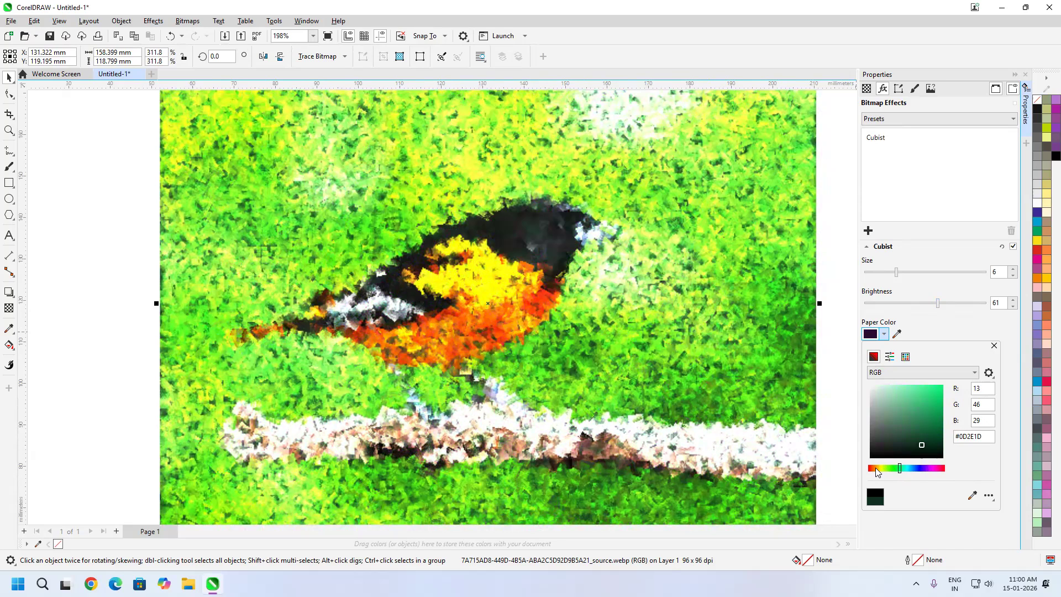
left_click_drag(867, 371, 838, 322)
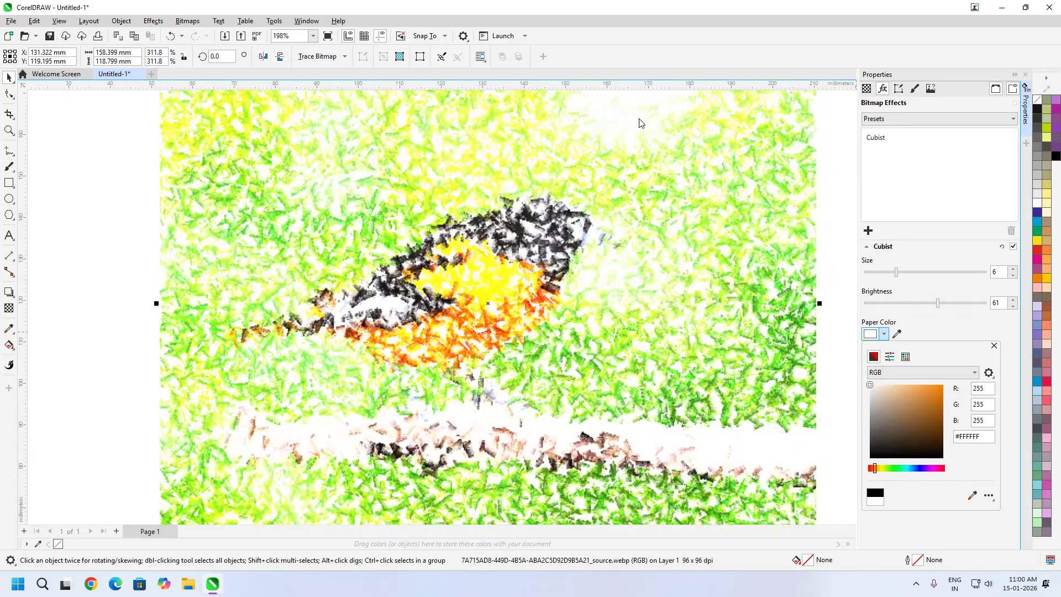
left_click_drag(954, 502, 1038, 397)
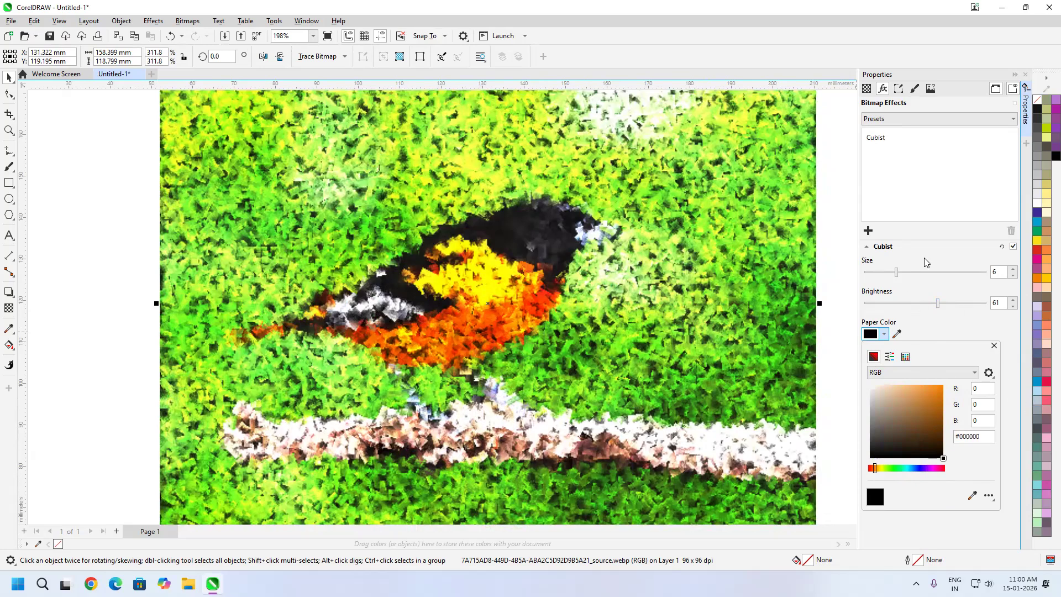
left_click(920, 277)
mouse_move(940, 303)
left_mouse_down()
mouse_move(958, 305)
mouse_move(918, 305)
left_mouse_up()
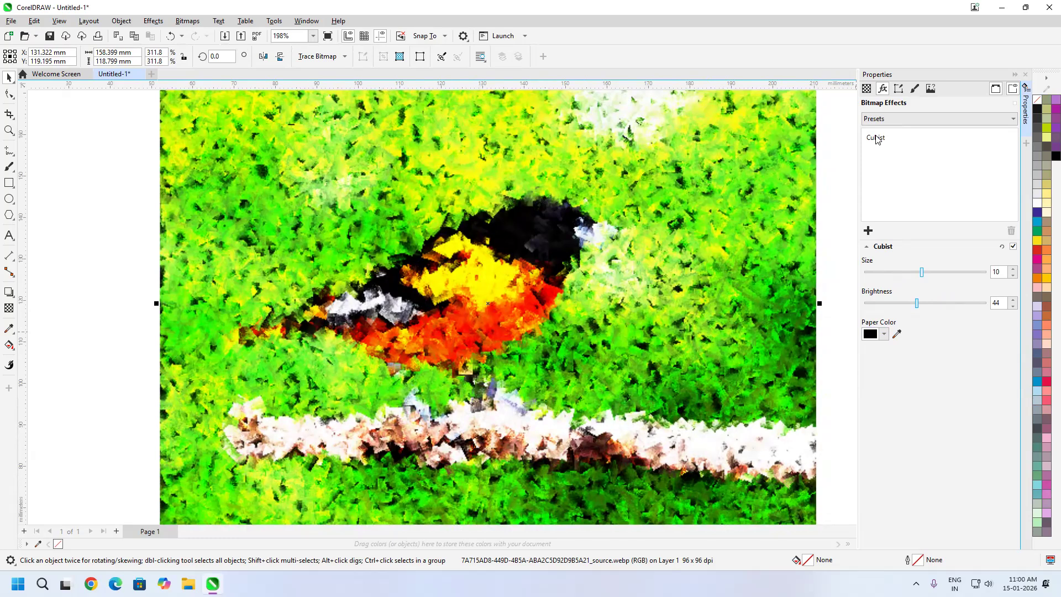
Replace the Cubist effect on the bird image with the Dabble art stroke and set its size to 5
left_click(876, 141)
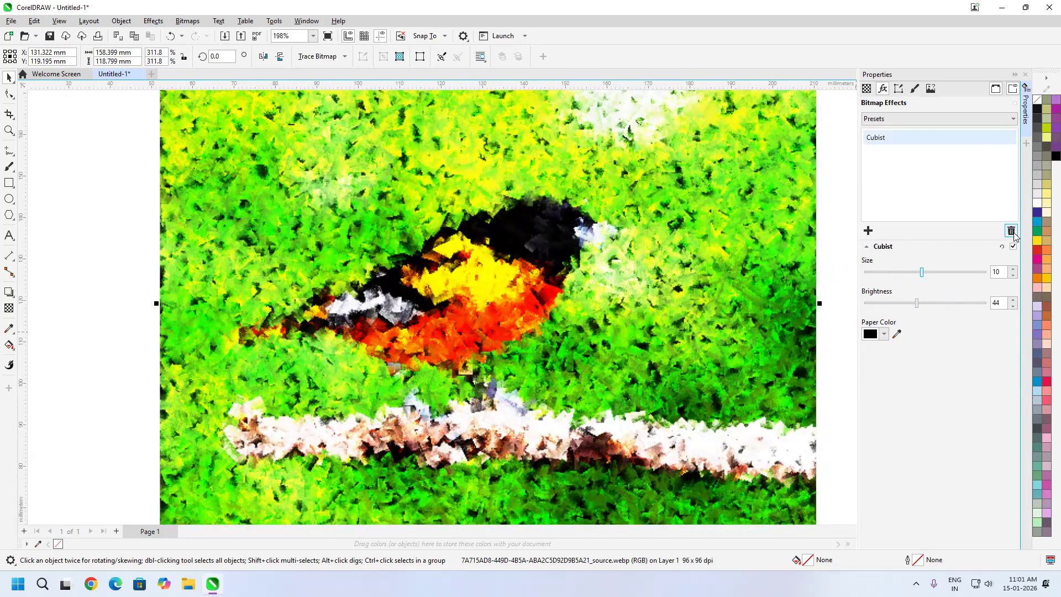
left_click(1012, 232)
left_click(868, 231)
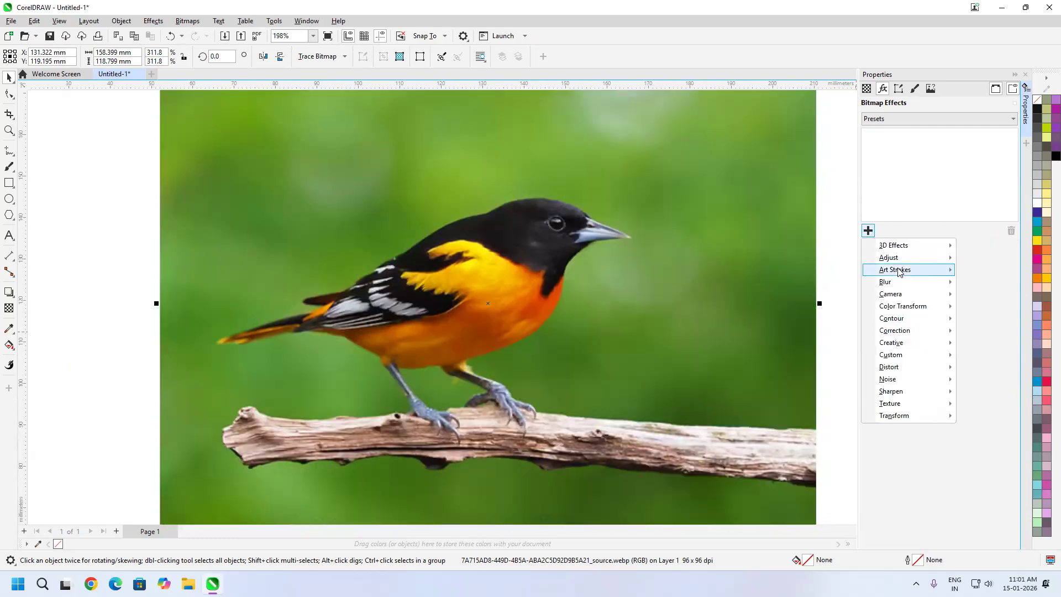
mouse_move(905, 270)
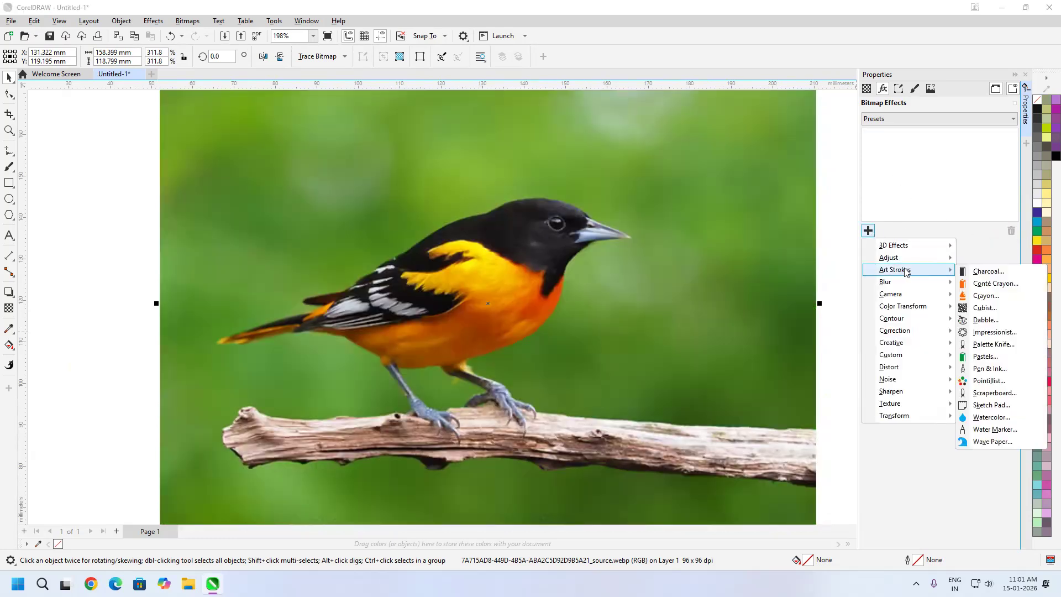
left_click(1004, 323)
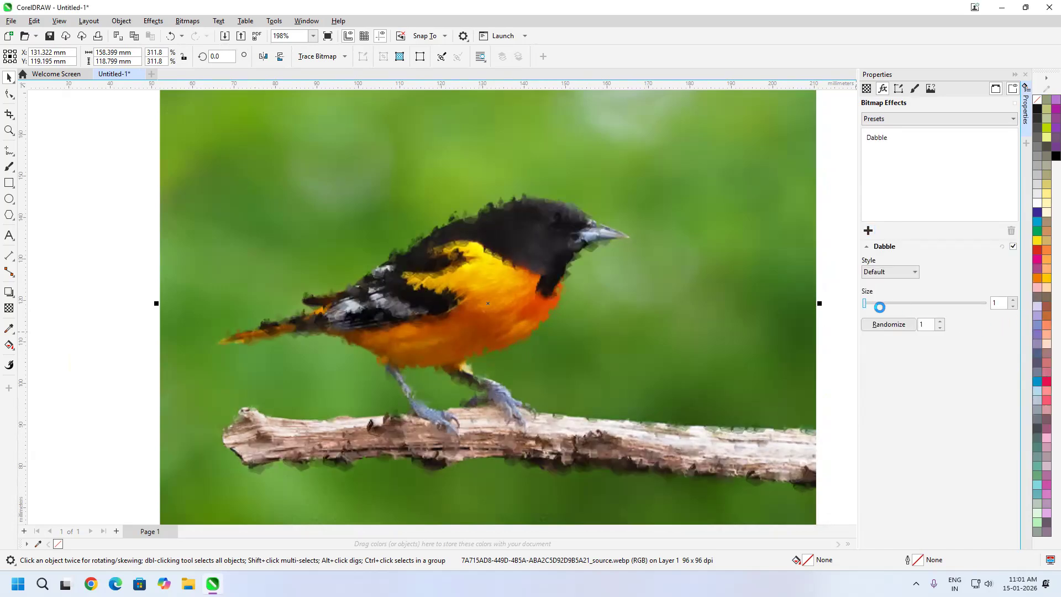
left_click_drag(877, 302, 891, 303)
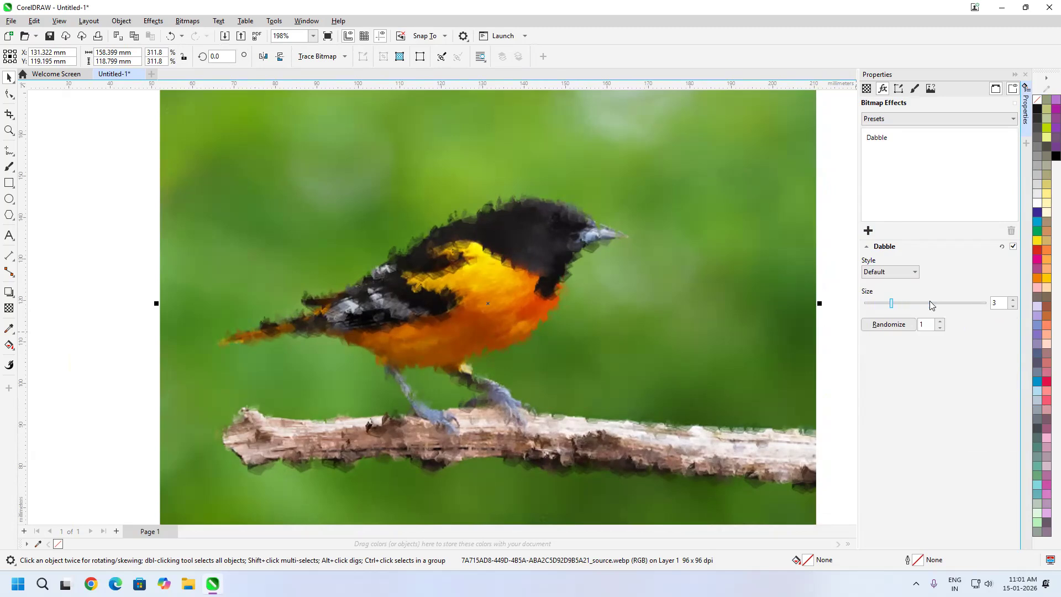
mouse_move(895, 306)
left_mouse_down()
mouse_move(963, 306)
mouse_move(943, 304)
left_mouse_up()
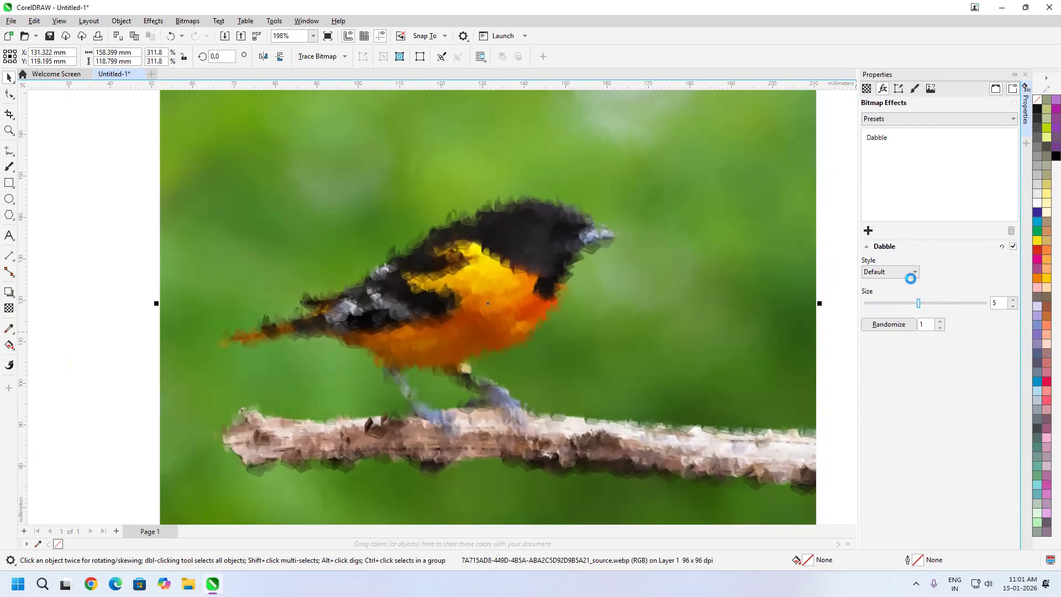
Change the Dabble style to Sprayed Stroke and set the size to 6
left_click(911, 272)
left_click(891, 283)
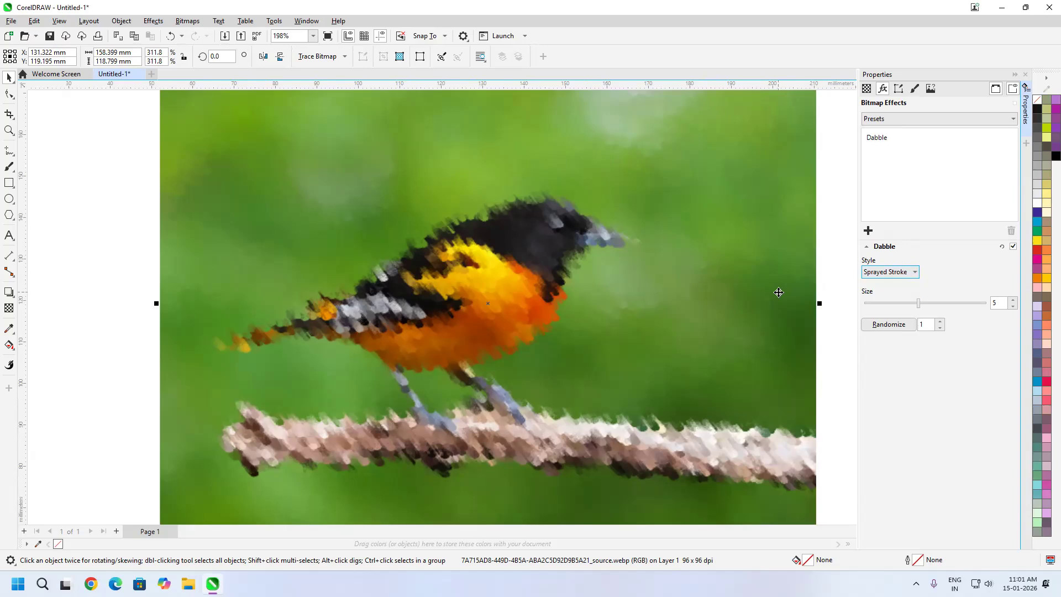
scroll(538, 232, "up", 5)
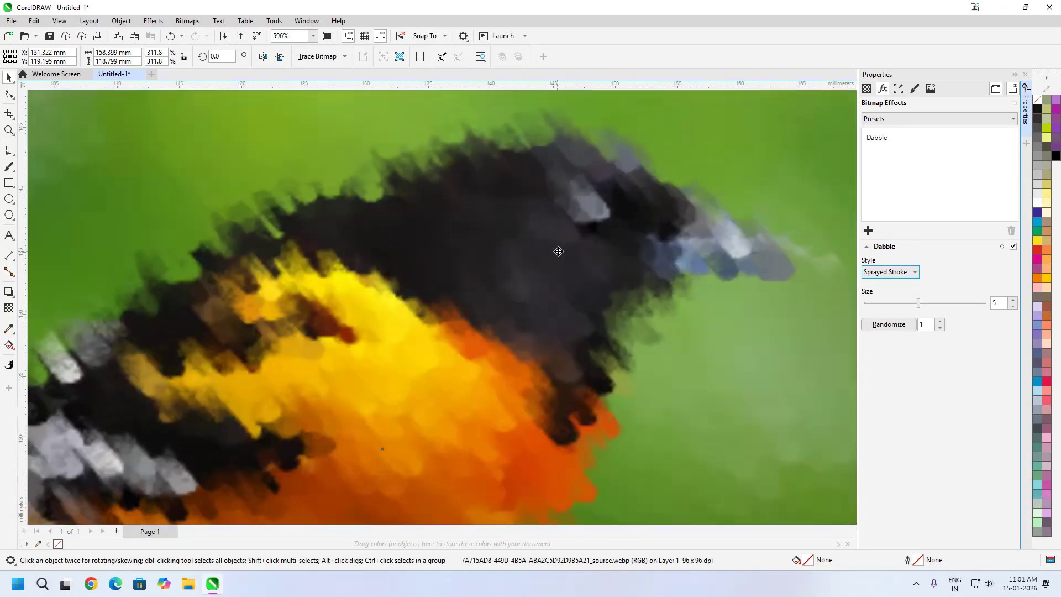
scroll(730, 275, "down", 2)
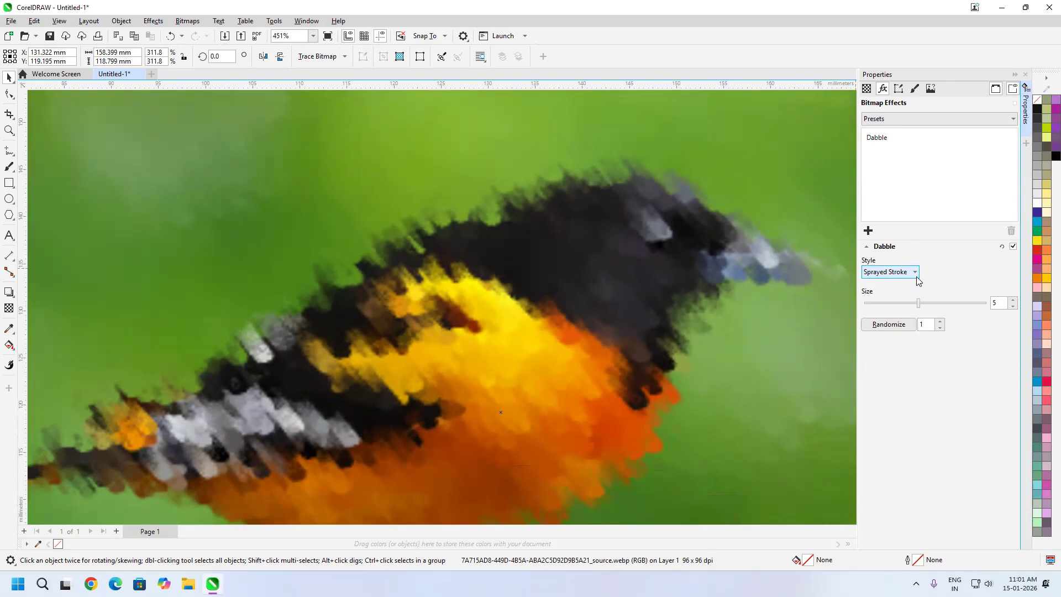
mouse_move(918, 303)
left_mouse_down()
mouse_move(955, 304)
mouse_move(934, 311)
left_mouse_up()
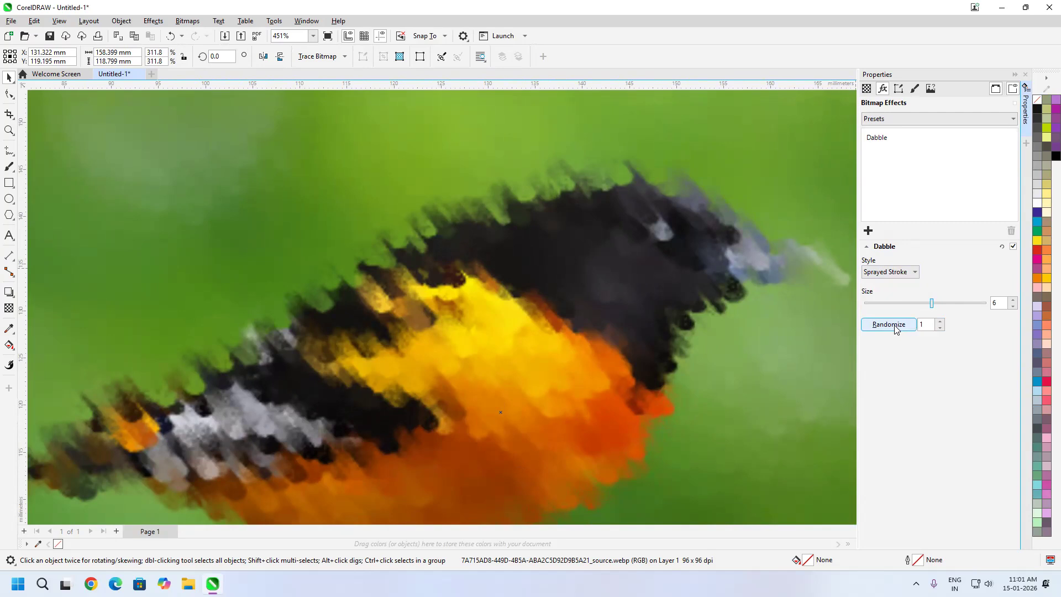
Randomize the Dabble stroke pattern several times to compare variations
left_click(888, 324)
left_click(889, 325)
left_click(888, 325)
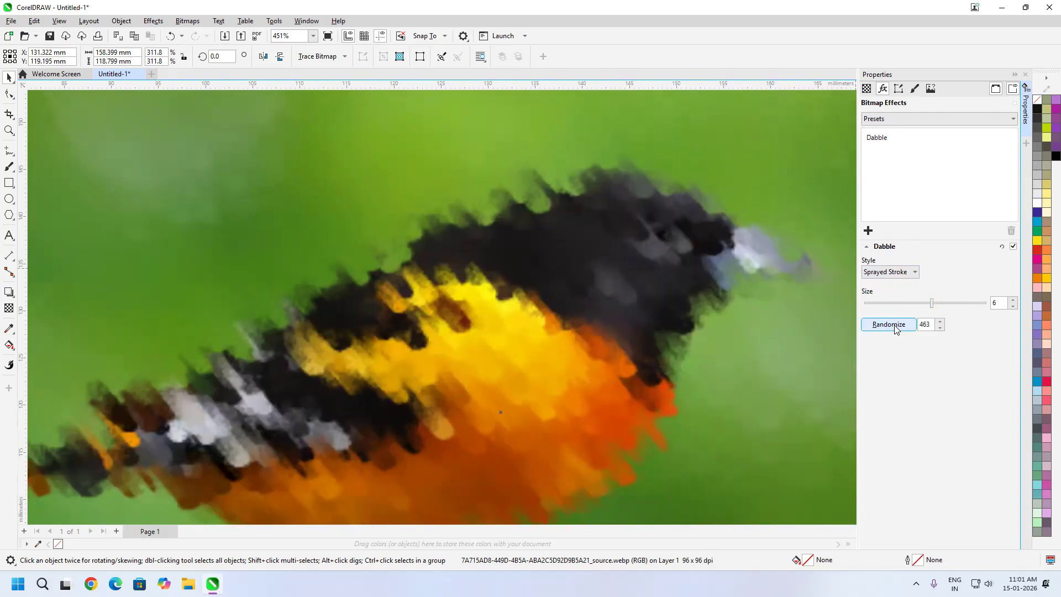
left_click(894, 325)
left_click(894, 325)
left_click(894, 325)
left_click(894, 325)
Try further Dabble styles one after another, from Round Stroke through to Ice Cube
left_click(906, 272)
left_click(893, 287)
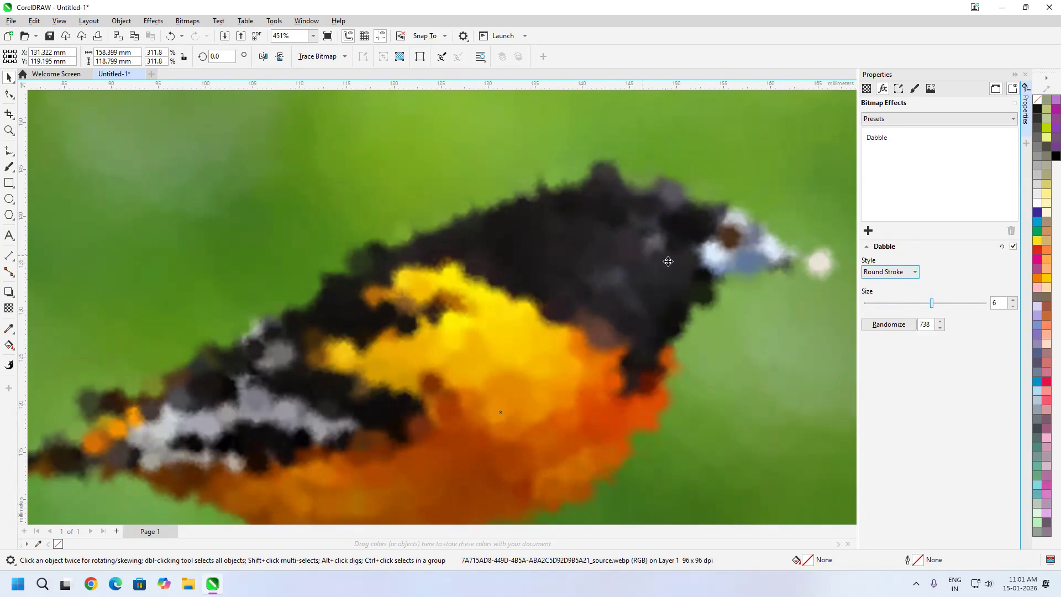
left_click(898, 273)
left_click(890, 300)
left_click(904, 273)
left_click(890, 308)
left_click(901, 272)
left_click(888, 316)
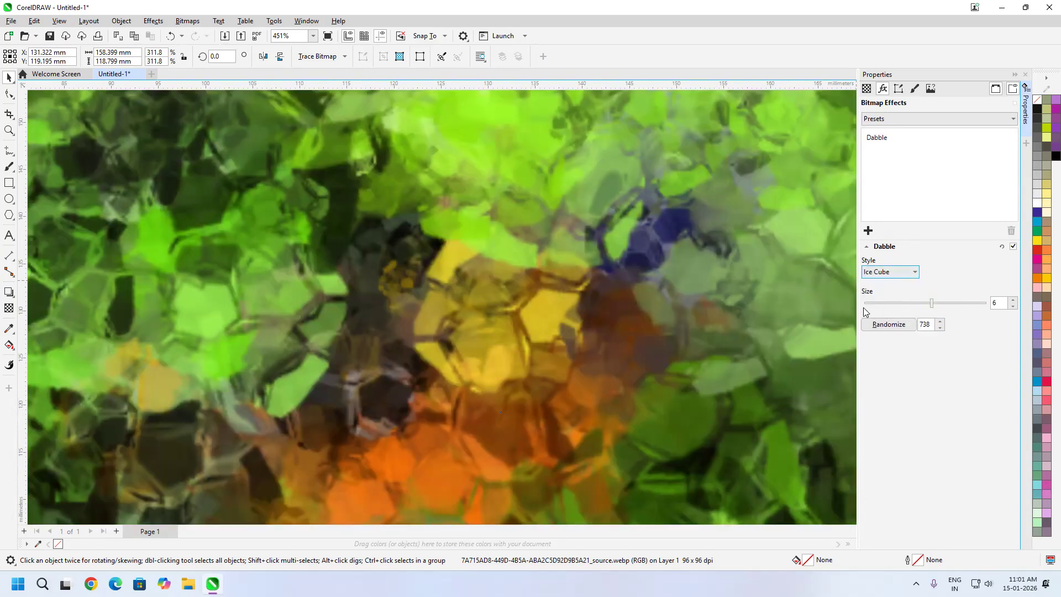
Try different Dabble sizes, settle on size 3, and switch the style to Sponge
scroll(552, 276, "down", 2)
scroll(548, 290, "down", 2)
left_click(960, 303)
left_click(924, 304)
left_click(898, 305)
left_click(915, 272)
left_click(888, 322)
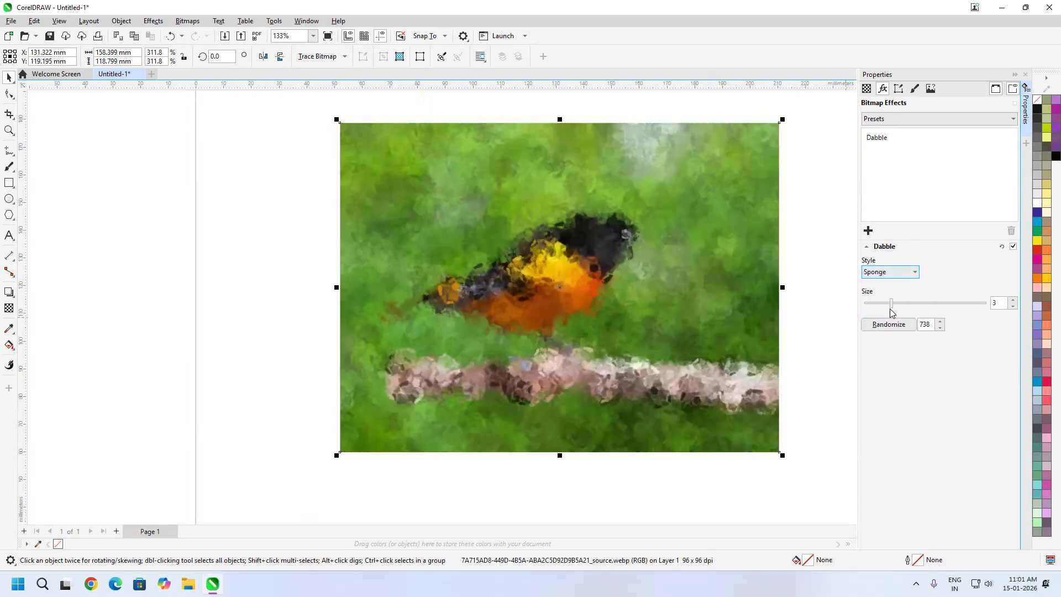
Replace the Dabble effect on the bird image with the Impressionist art stroke
scroll(610, 252, "up", 2)
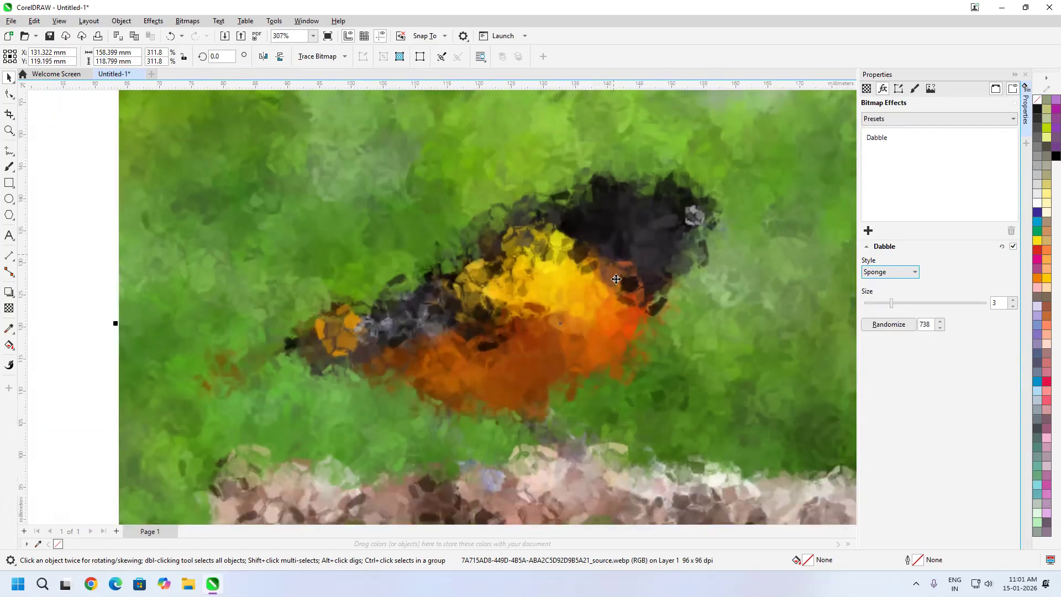
scroll(621, 266, "down", 1)
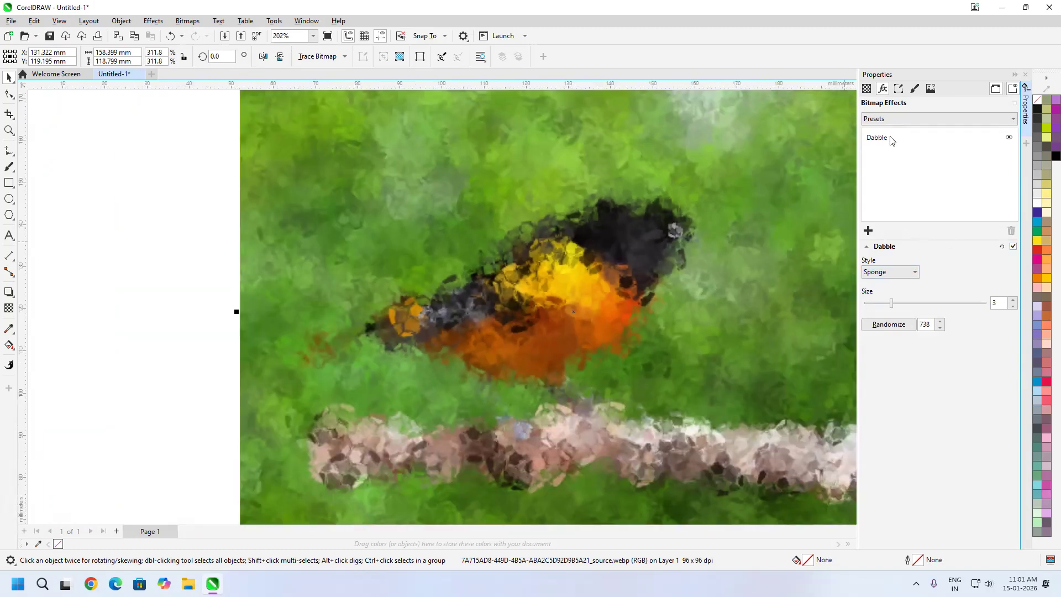
left_click(884, 138)
left_click(1011, 230)
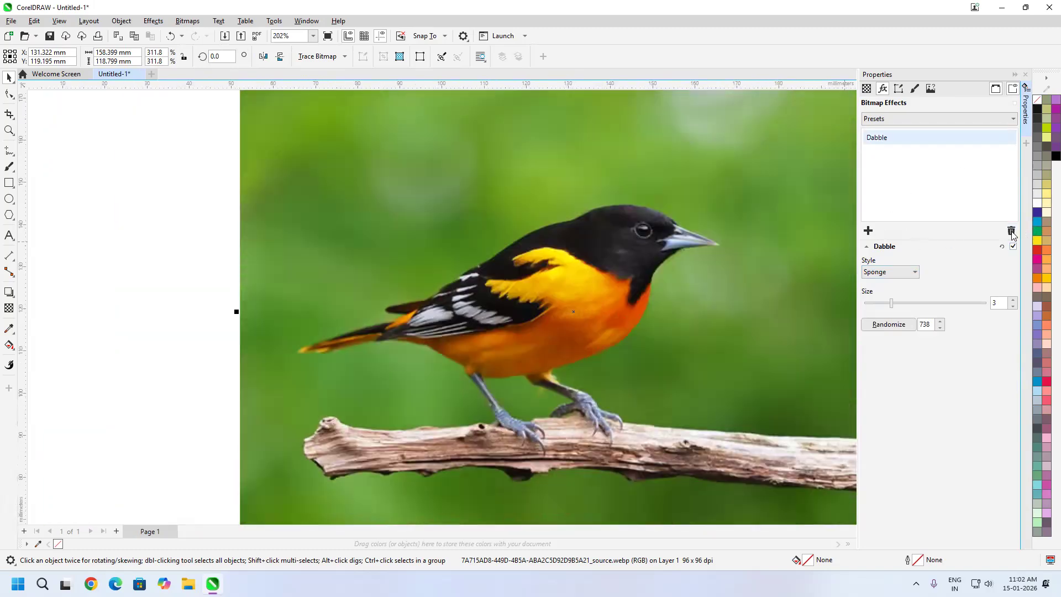
left_click(868, 230)
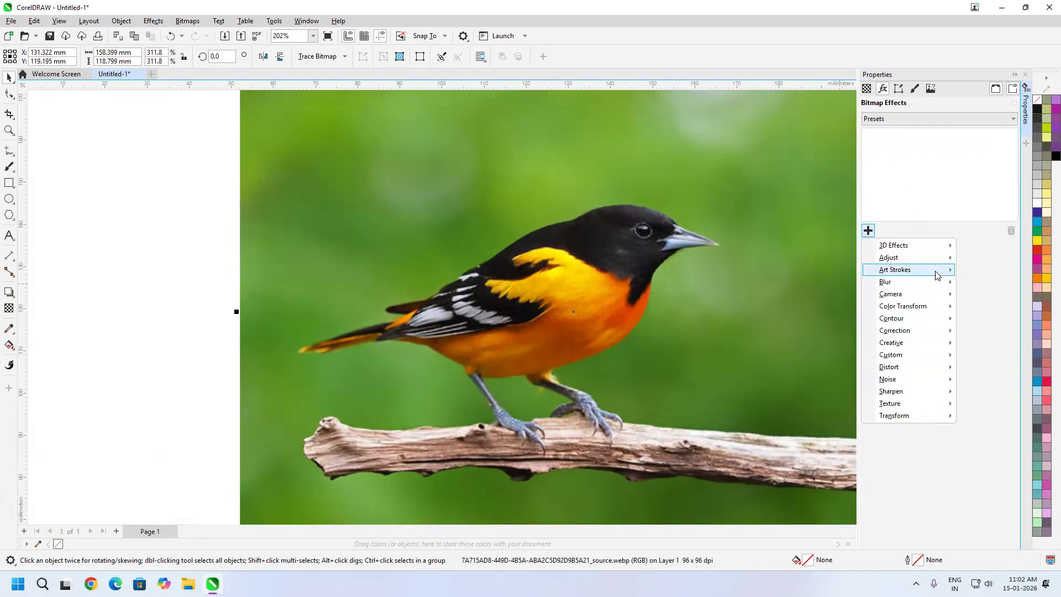
mouse_move(929, 278)
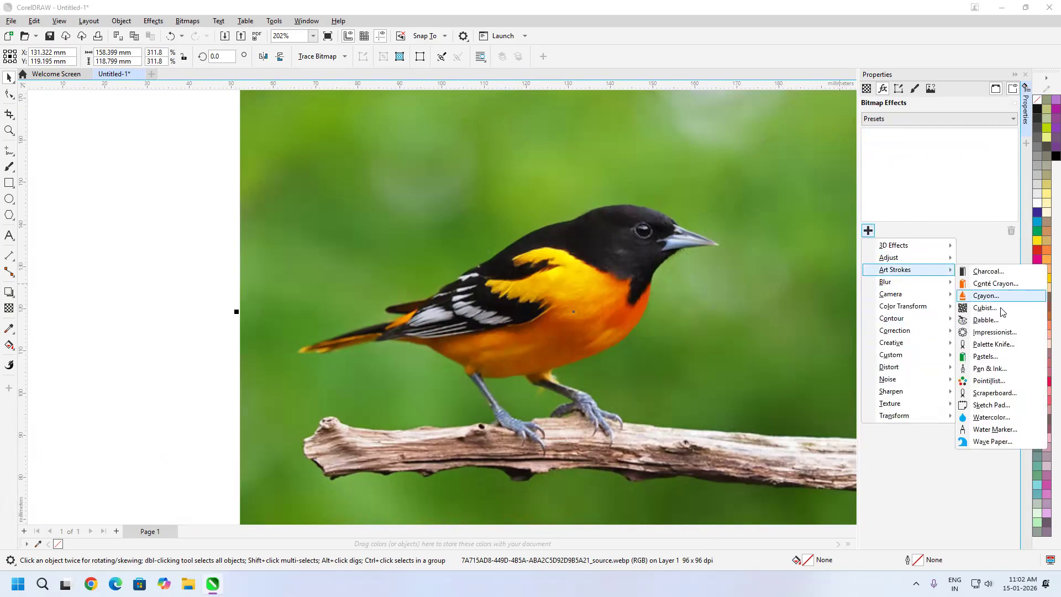
left_click(993, 332)
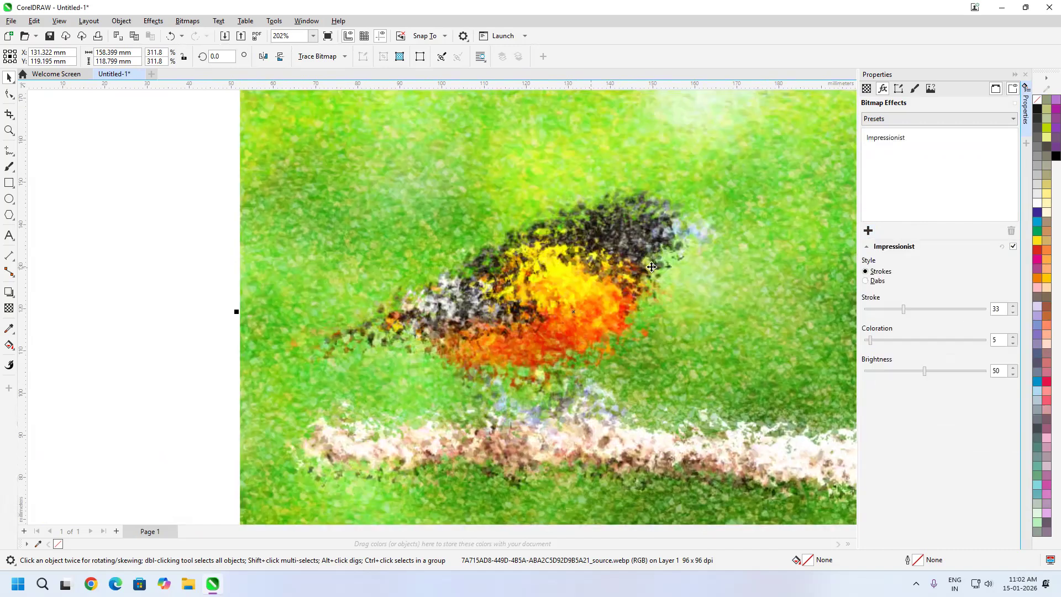
Compare the Impressionist Dabs style with Strokes, keep Strokes, and set stroke to 28 and coloration to 54
left_click(879, 282)
left_click(878, 274)
mouse_move(906, 308)
left_mouse_down()
mouse_move(964, 311)
mouse_move(897, 309)
left_mouse_up()
left_click(934, 340)
left_click_drag(880, 343, 930, 340)
Try an Impressionist brightness of 79, and settle on a brightness of 34
left_click(927, 371)
left_click(964, 372)
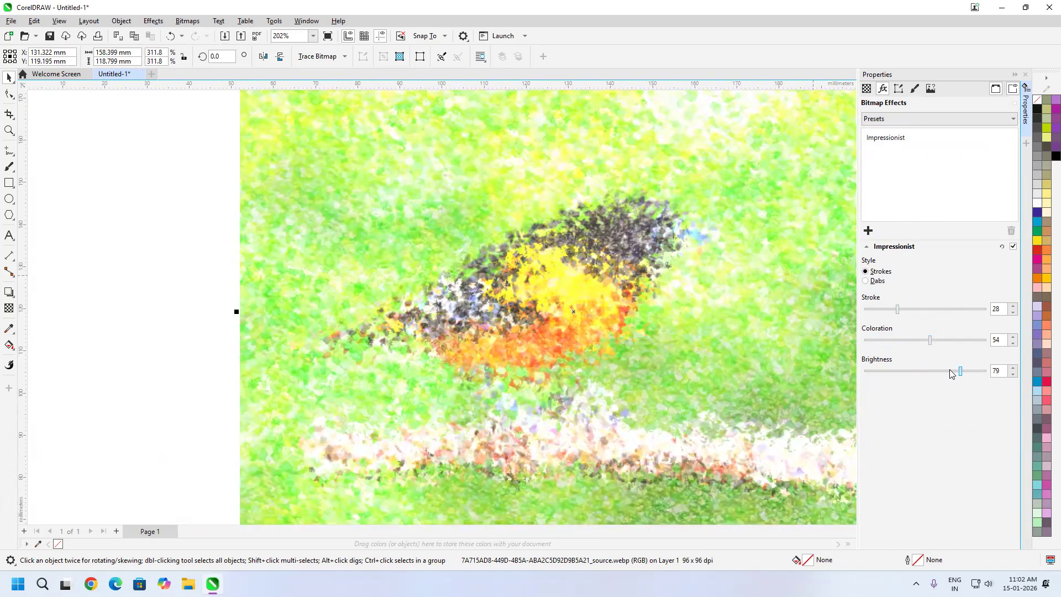
left_click(903, 373)
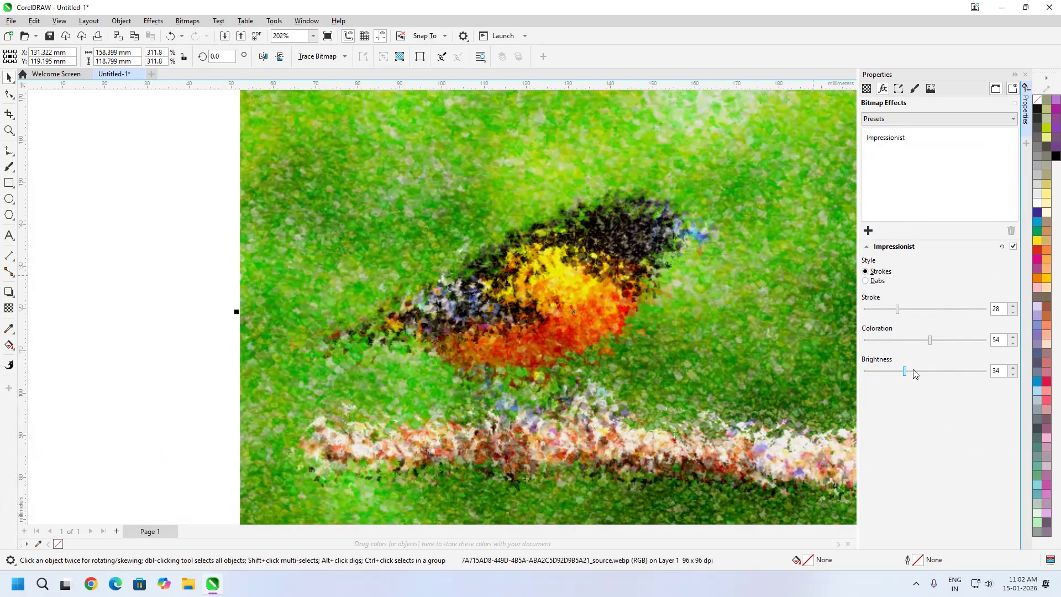
Set the Impressionist brightness to 40 and replace the effect on the bird image with the Palette Knife art stroke
left_click(912, 371)
left_click(896, 139)
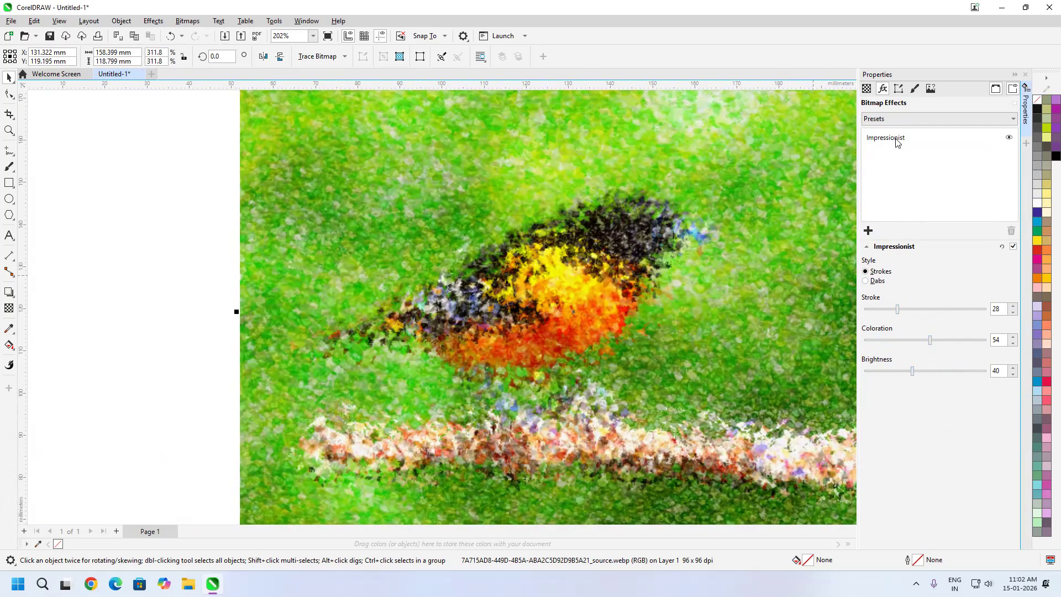
left_click(1010, 231)
left_click(868, 231)
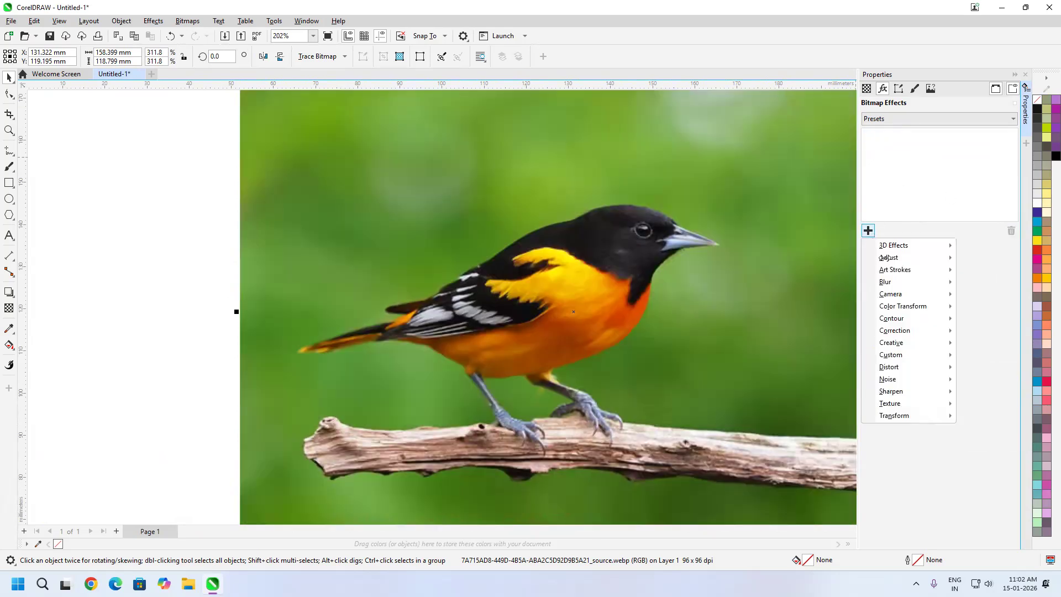
mouse_move(908, 271)
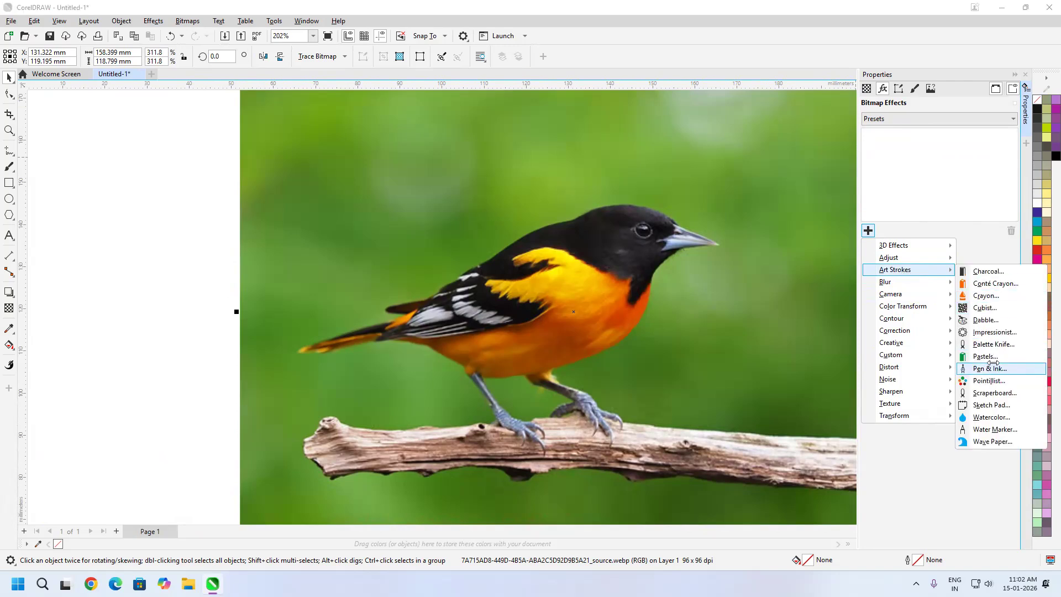
left_click(992, 345)
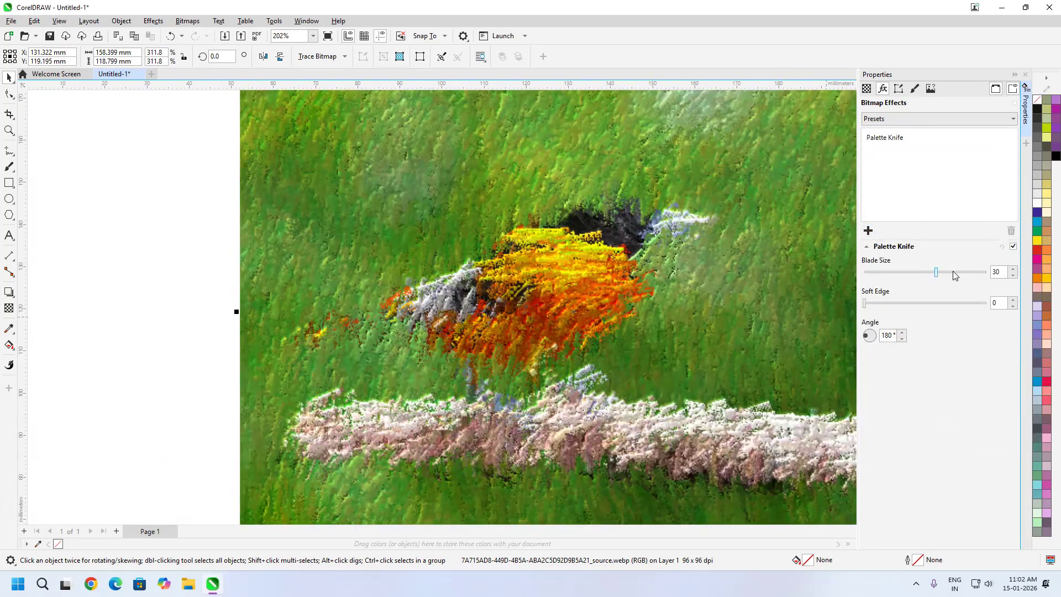
Try Palette Knife blade sizes of 36 and 41, and soft edge values of 7 and 1
left_click(962, 275)
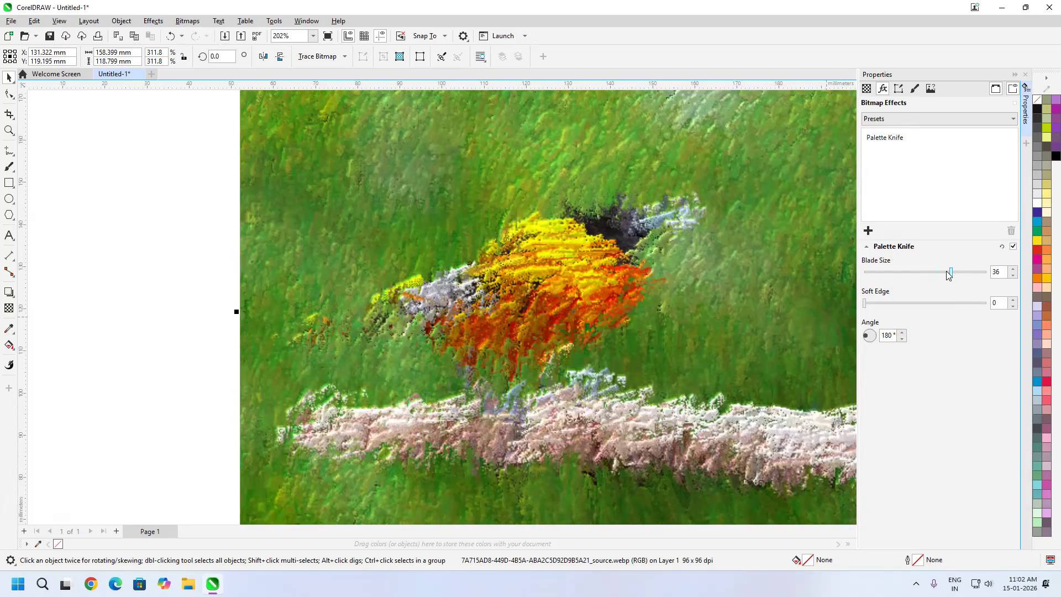
left_click(965, 273)
left_click(898, 303)
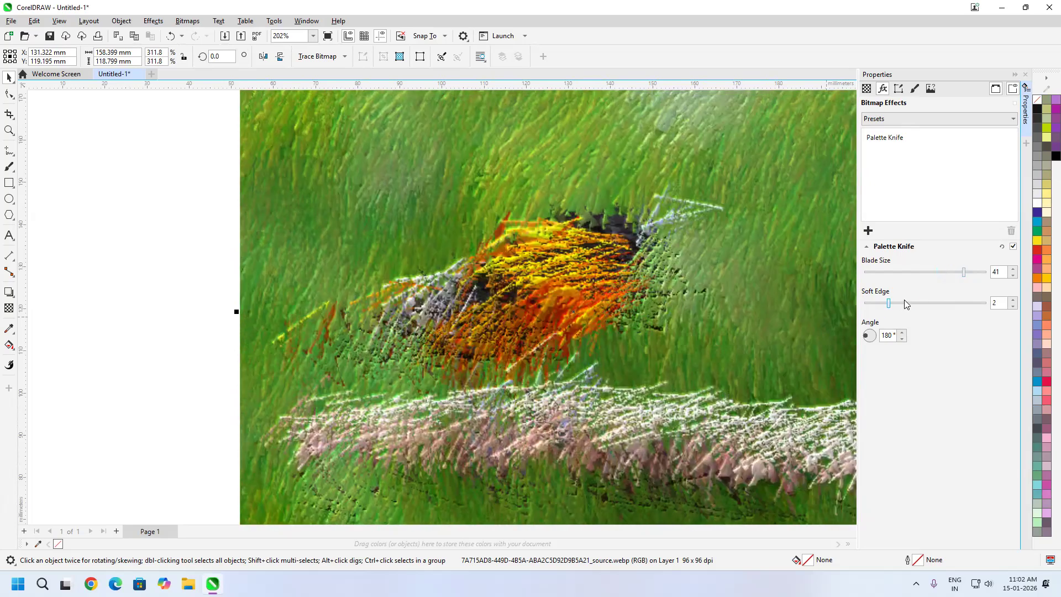
left_click(948, 304)
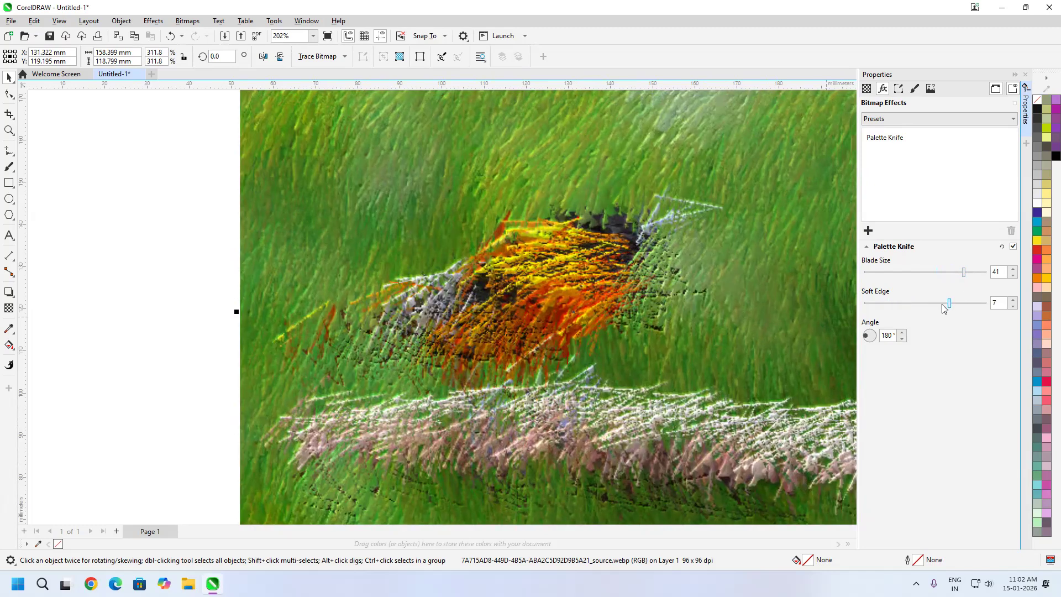
left_click(877, 304)
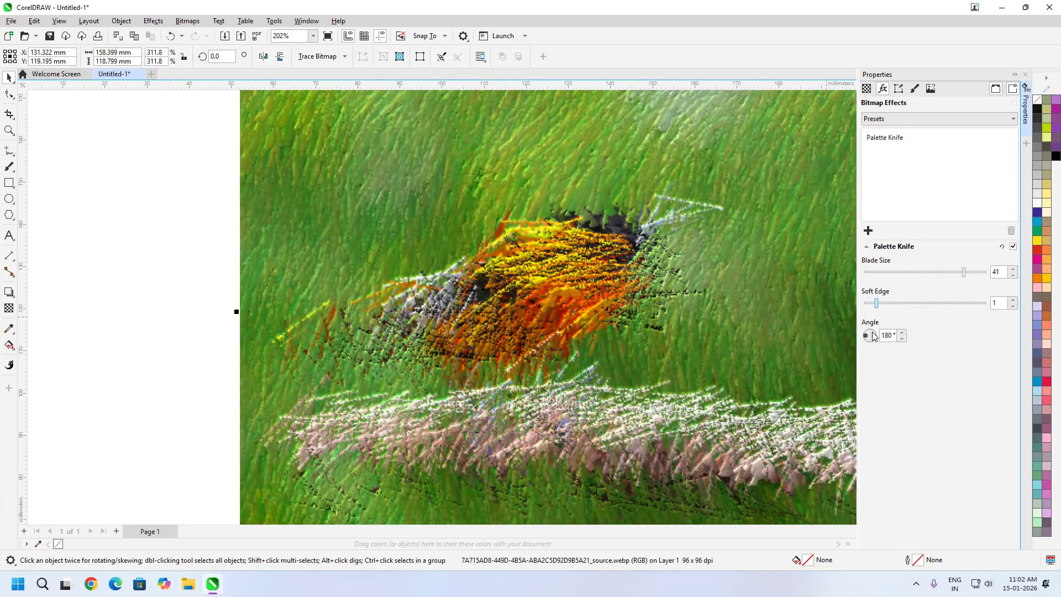
Try different stroke angles for the Palette Knife effect, ending at 84°
left_click_drag(873, 337, 876, 333)
left_click(873, 331)
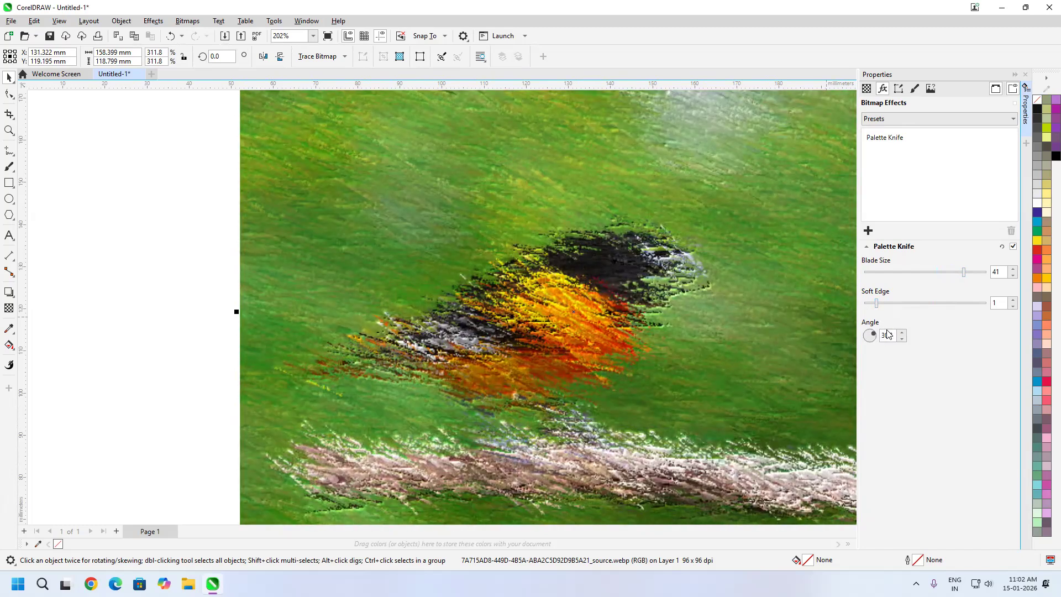
left_click(872, 327)
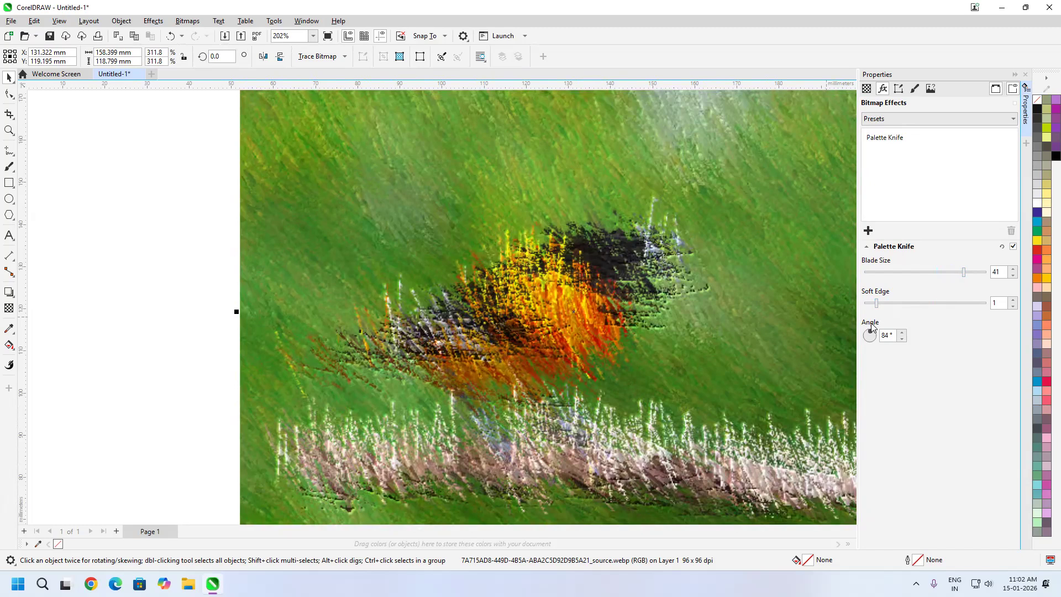
Set the Palette Knife blade size to 1, soft edge to 0 and angle to 52°, and inspect the texture up close
left_click_drag(894, 276, 837, 273)
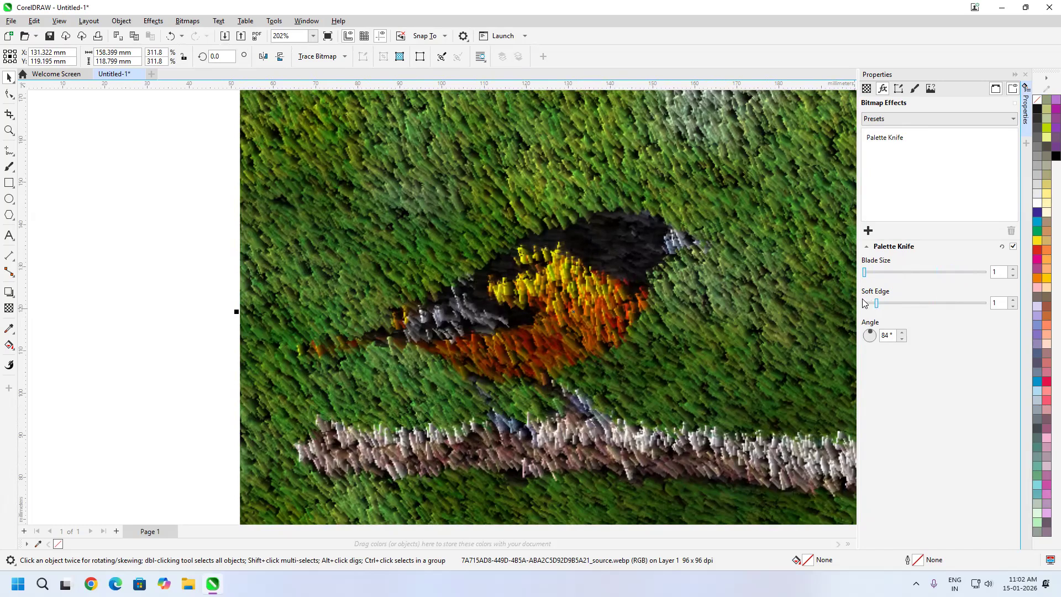
mouse_move(878, 305)
left_mouse_down()
mouse_move(868, 304)
mouse_move(967, 309)
left_mouse_up()
left_click(1013, 307)
left_click_drag(873, 337, 892, 305)
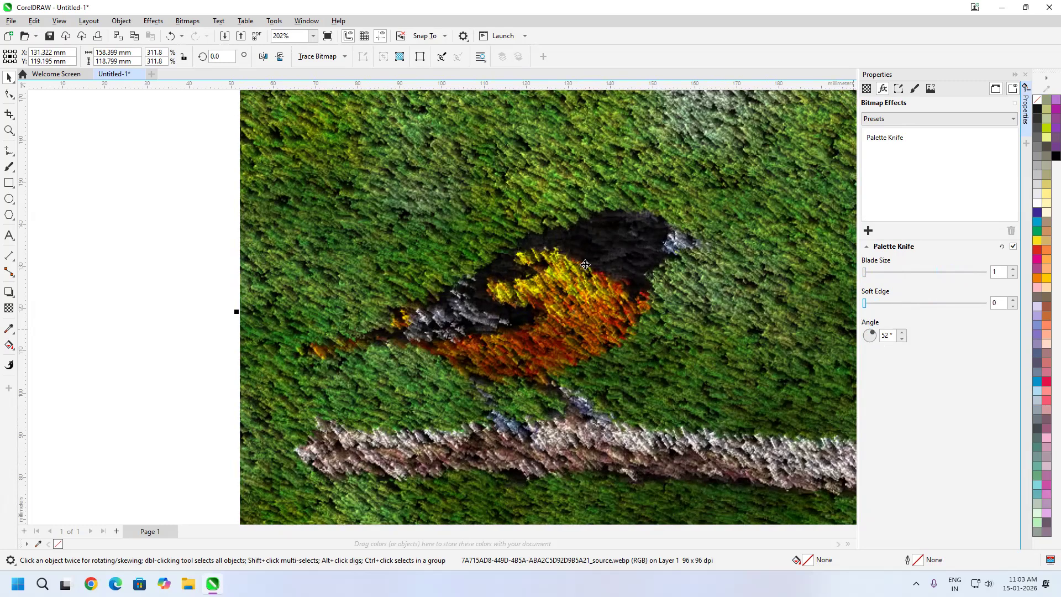
scroll(588, 265, "up", 3)
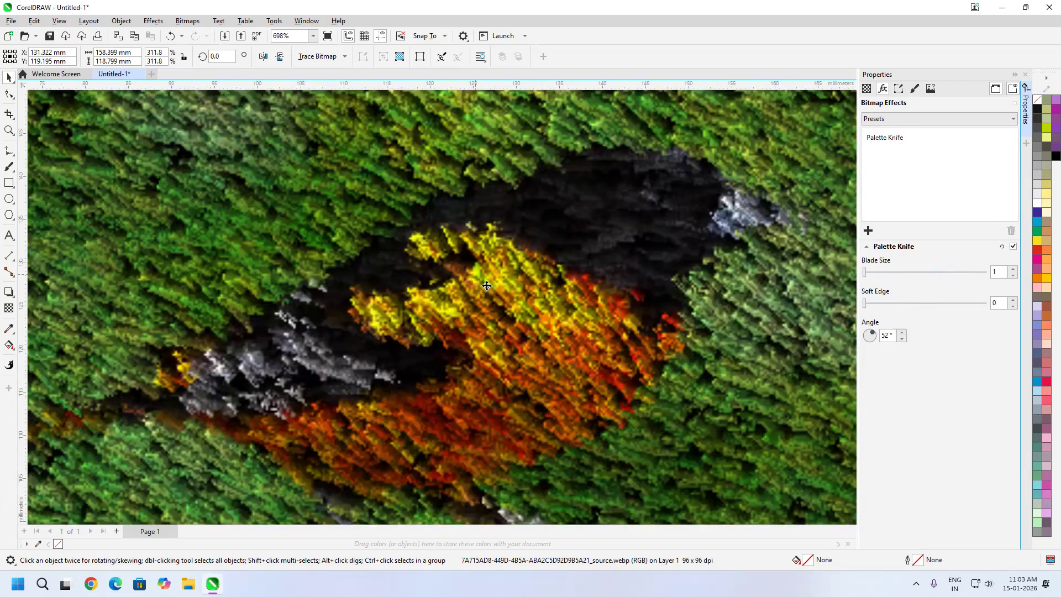
scroll(487, 286, "down", 3)
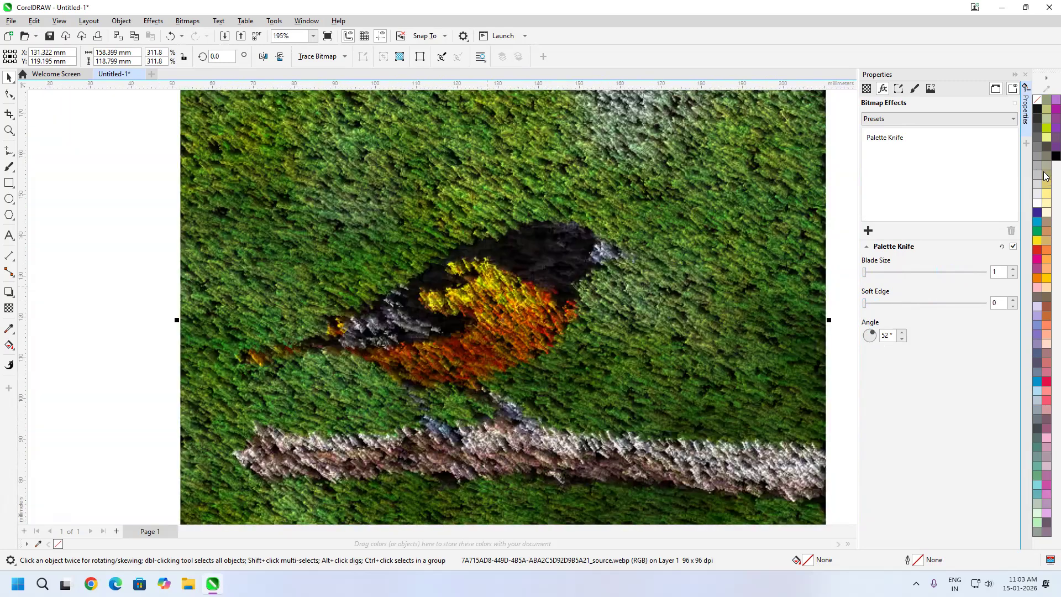
Replace the Palette Knife effect on the bird image with the Pastels art stroke
left_click(1012, 246)
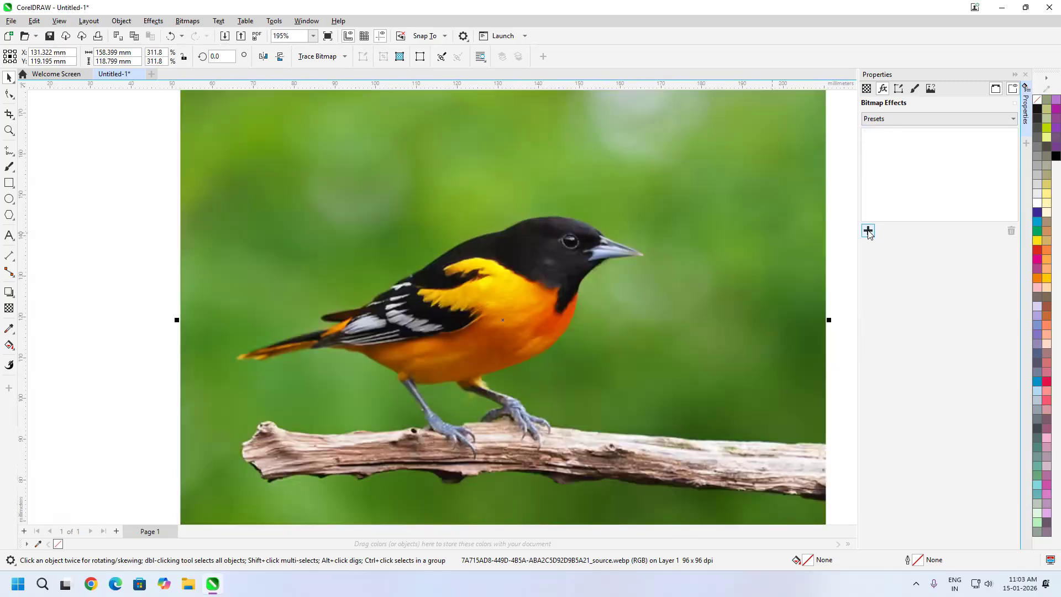
left_click(868, 231)
mouse_move(912, 270)
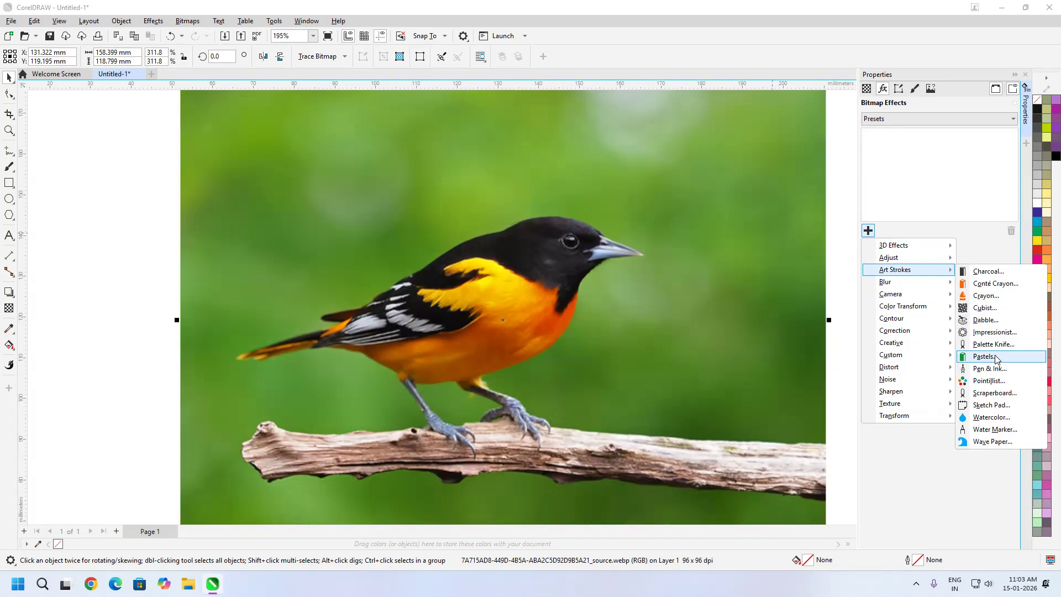
left_click(998, 359)
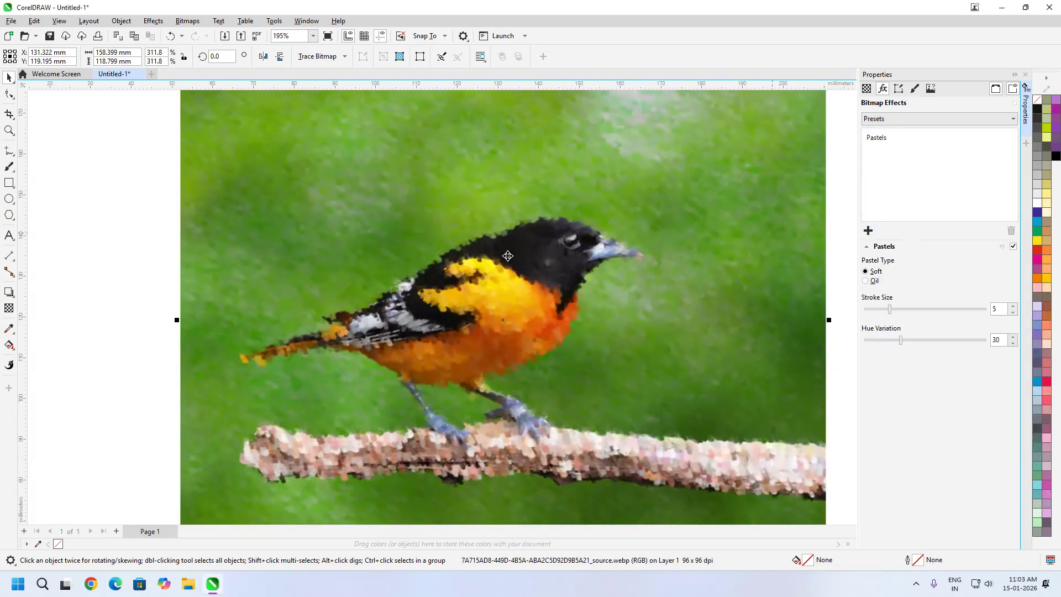
Try larger Pastels stroke and hue values, and settle on the Oil type with stroke size 3 and hue variation 0
mouse_move(890, 310)
left_mouse_down()
mouse_move(965, 323)
mouse_move(837, 324)
mouse_move(978, 331)
mouse_move(965, 322)
left_mouse_up()
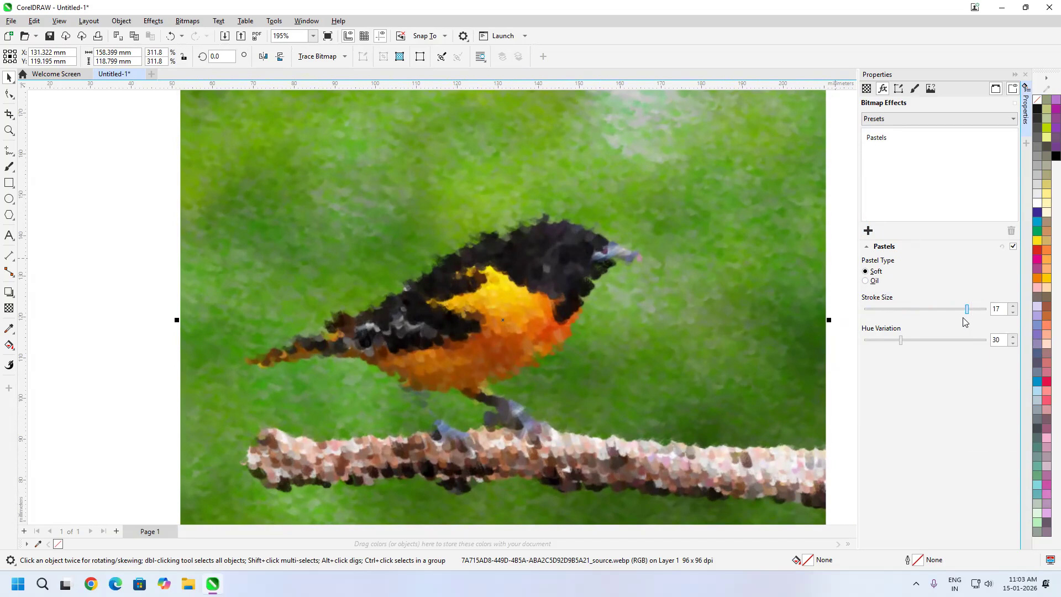
left_click(866, 281)
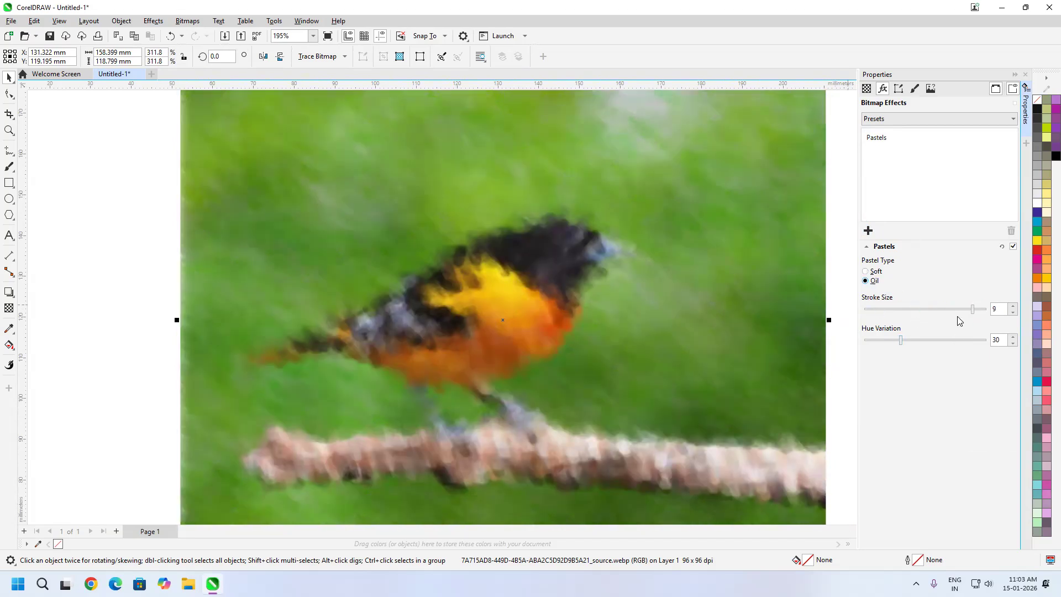
left_click_drag(901, 341, 923, 340)
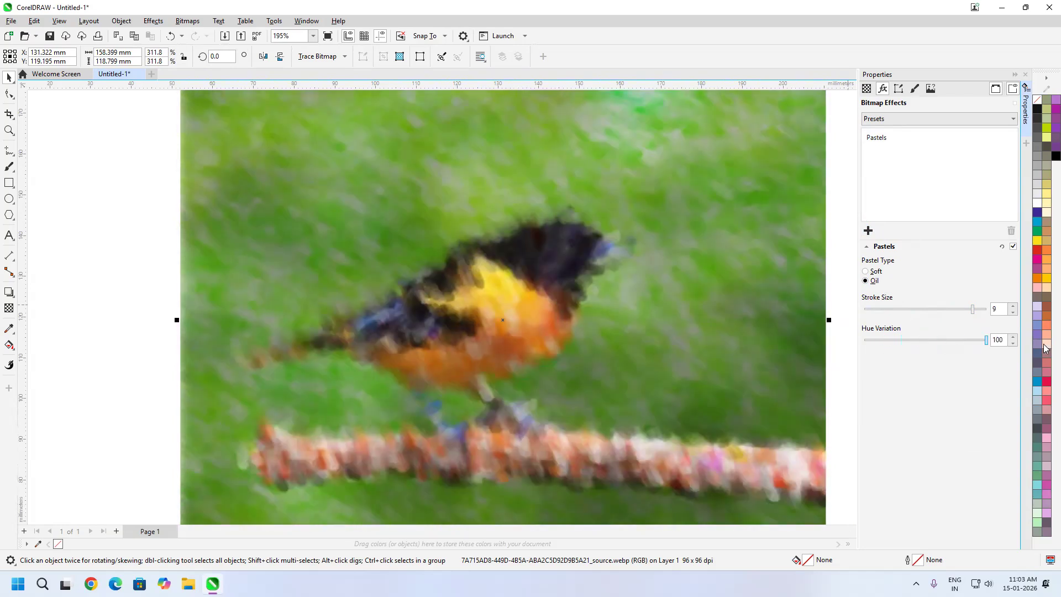
left_click(901, 348)
left_click(863, 344)
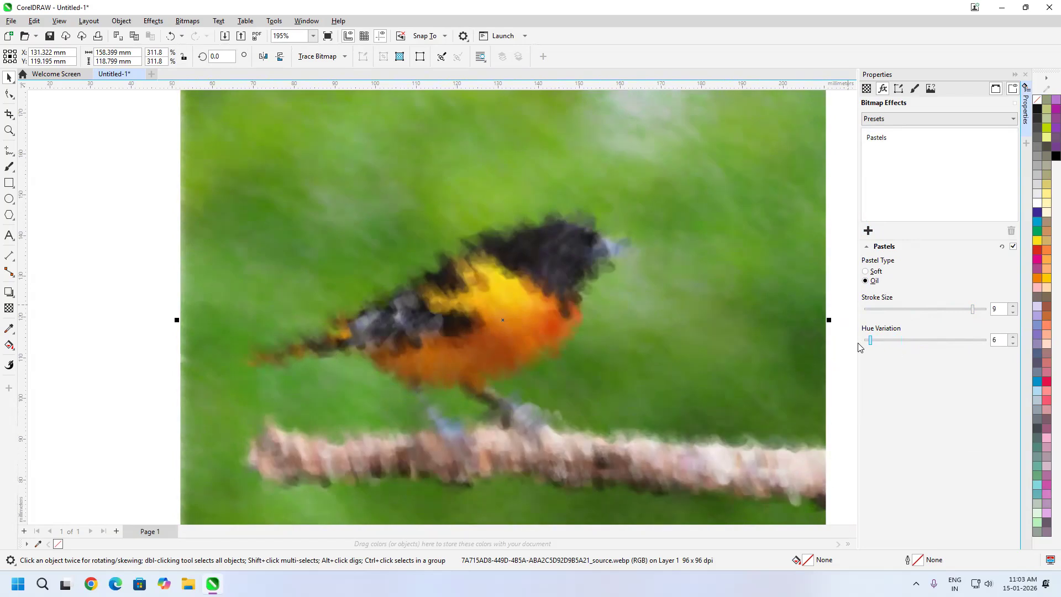
left_click(918, 308)
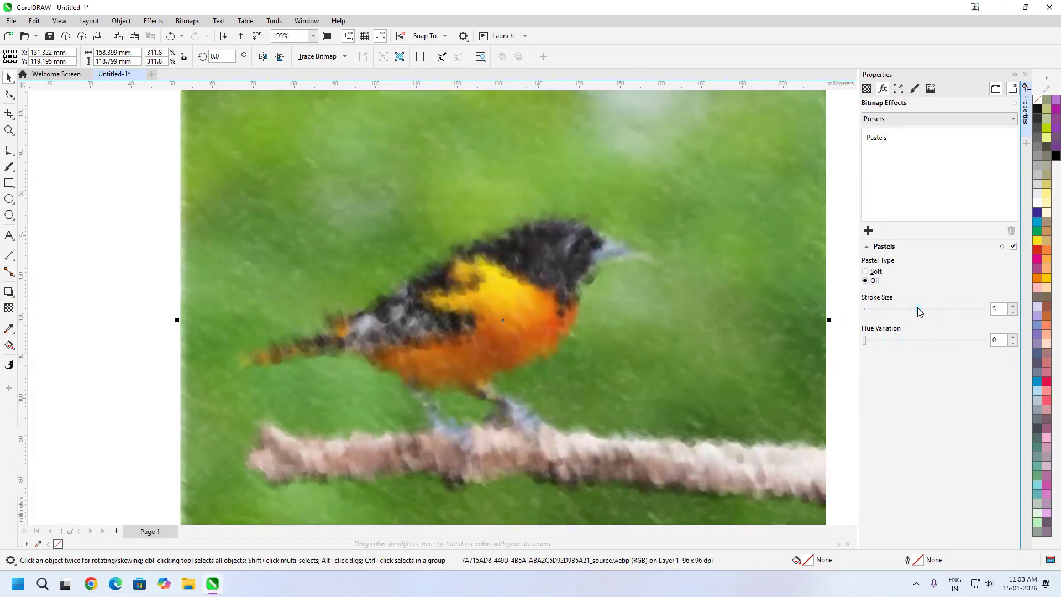
left_click_drag(908, 312, 891, 309)
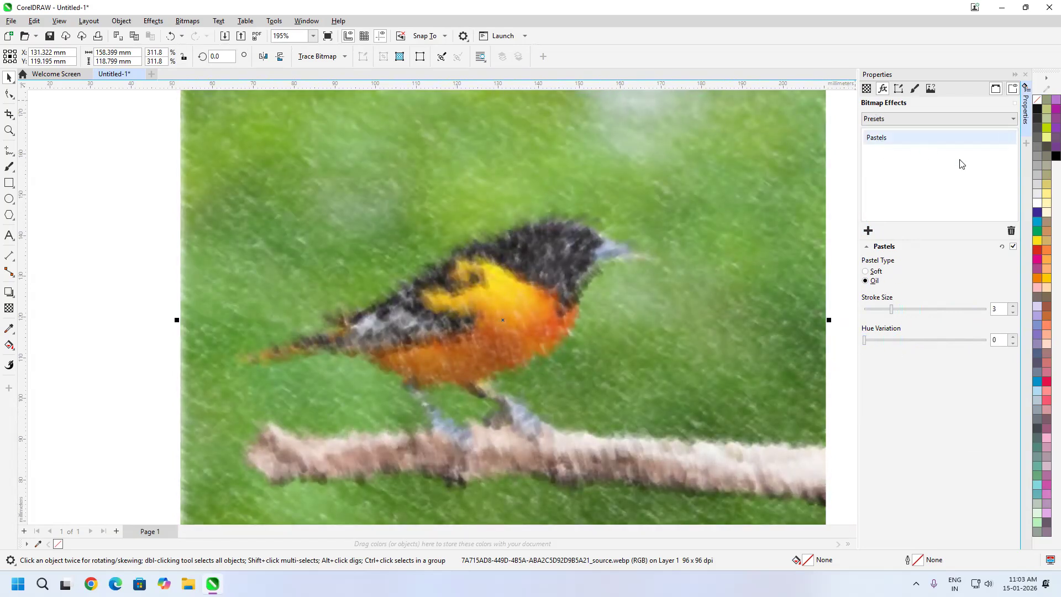
Replace the Pastels effect on the bird image with the Pen & Ink art stroke
left_click(1011, 230)
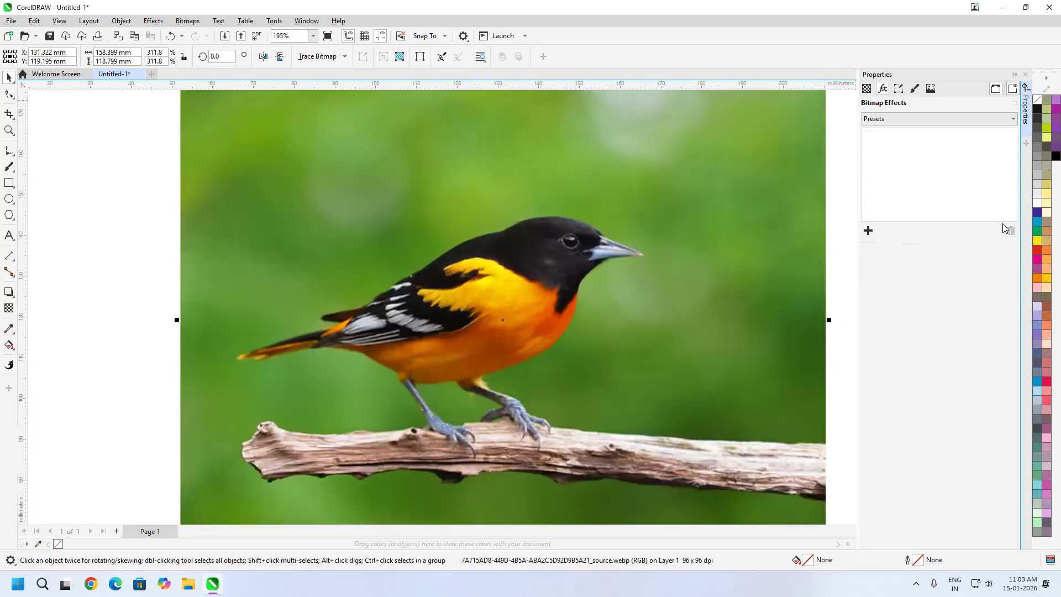
left_click(868, 231)
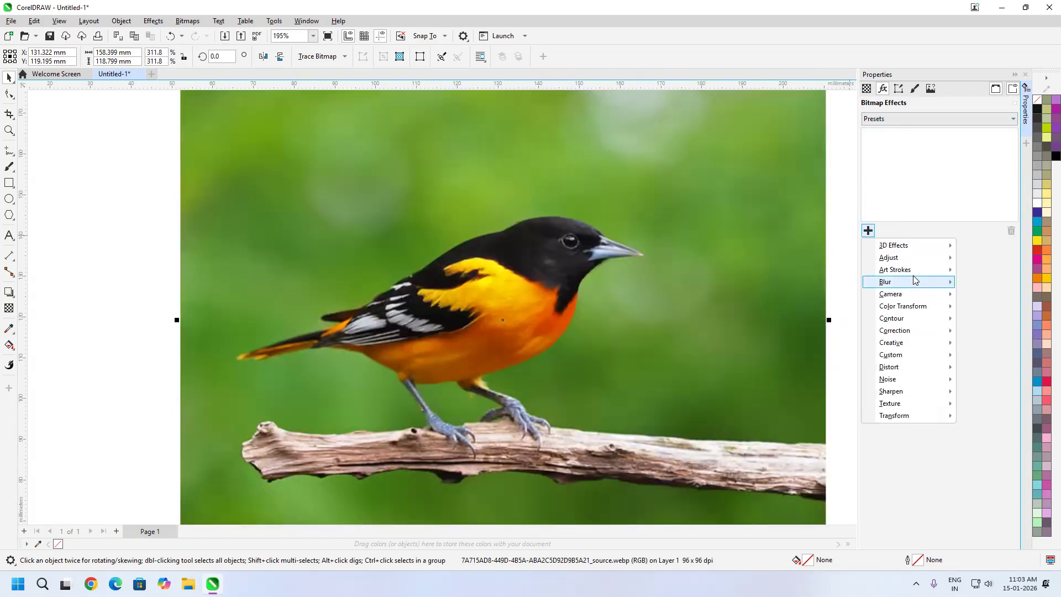
mouse_move(917, 269)
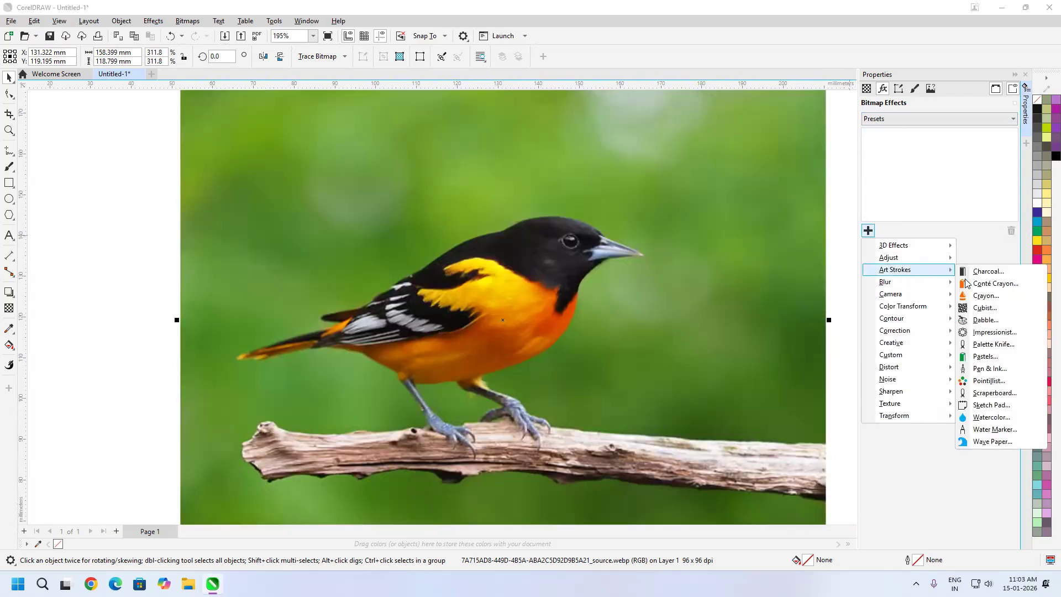
left_click(998, 374)
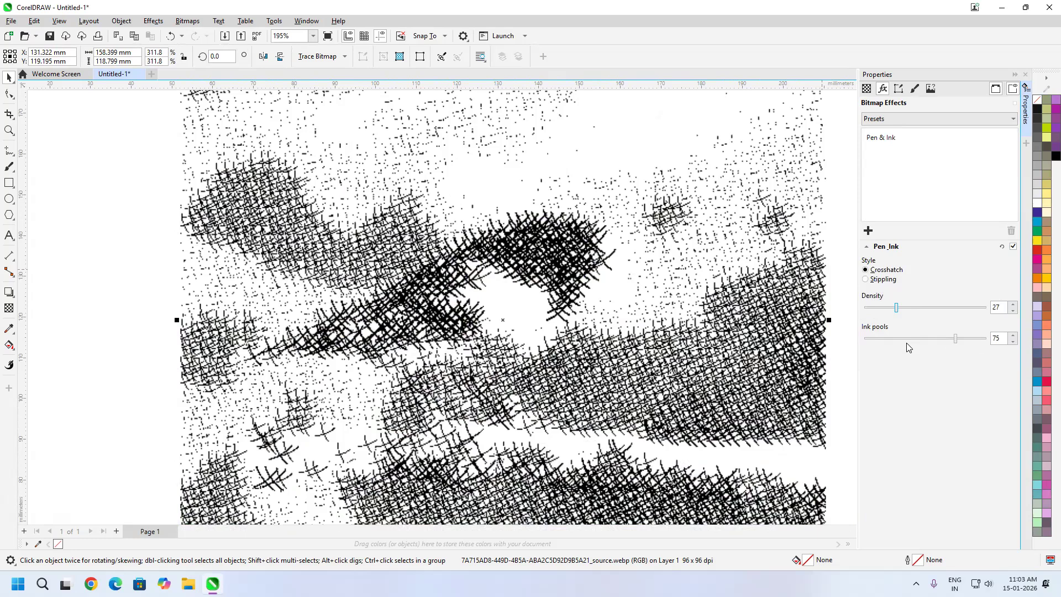
Compare the Pen & Ink Stippling style with Crosshatch, keep Crosshatch, and set density to 14 and ink pools to 86
left_click(958, 339)
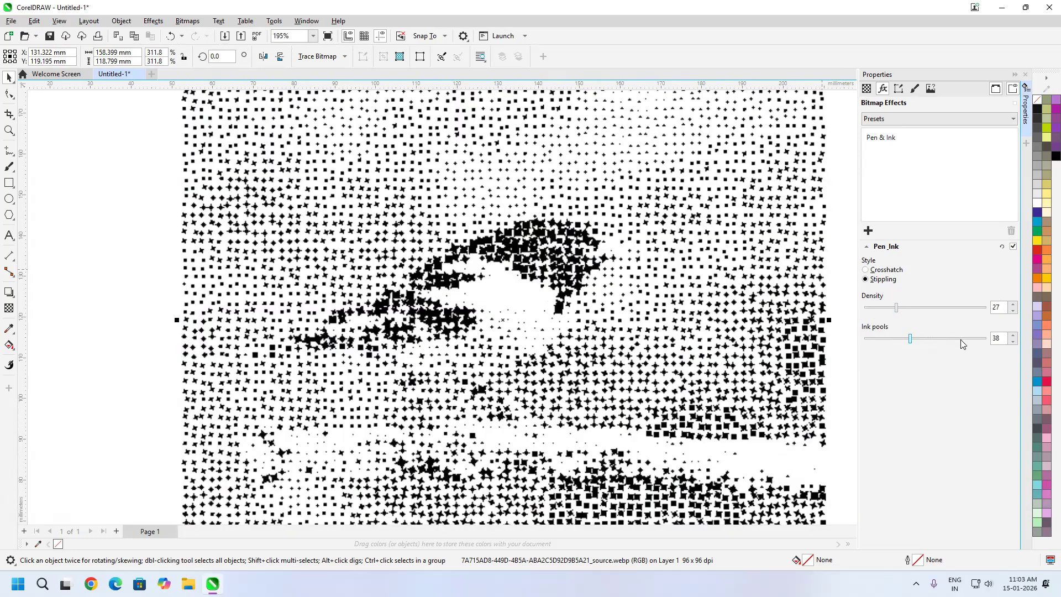
left_click(888, 271)
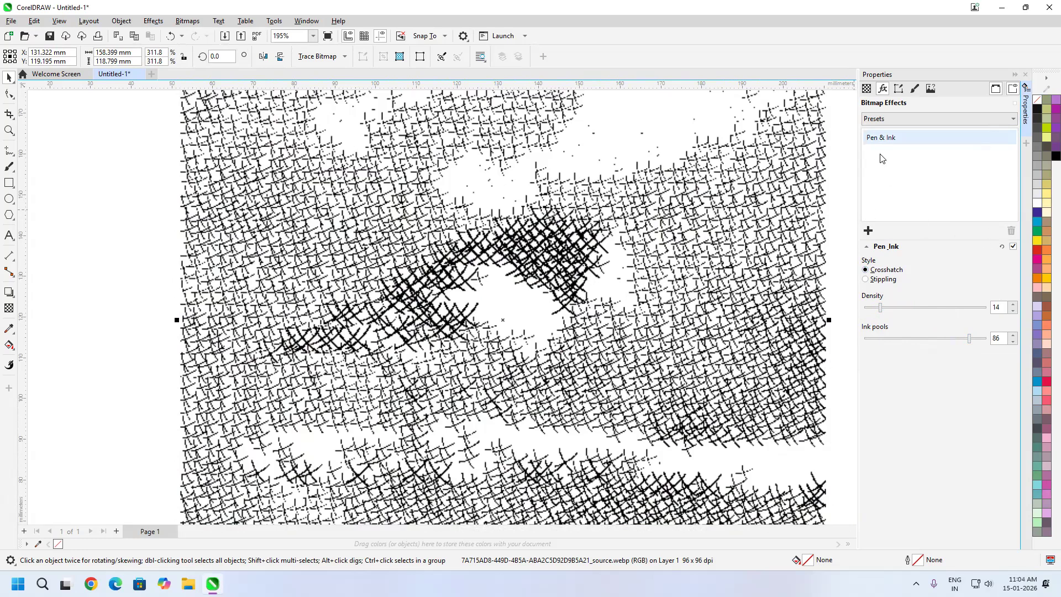
Replace the Pen & Ink effect on the bird image with the Pointillist art stroke
left_click(1010, 230)
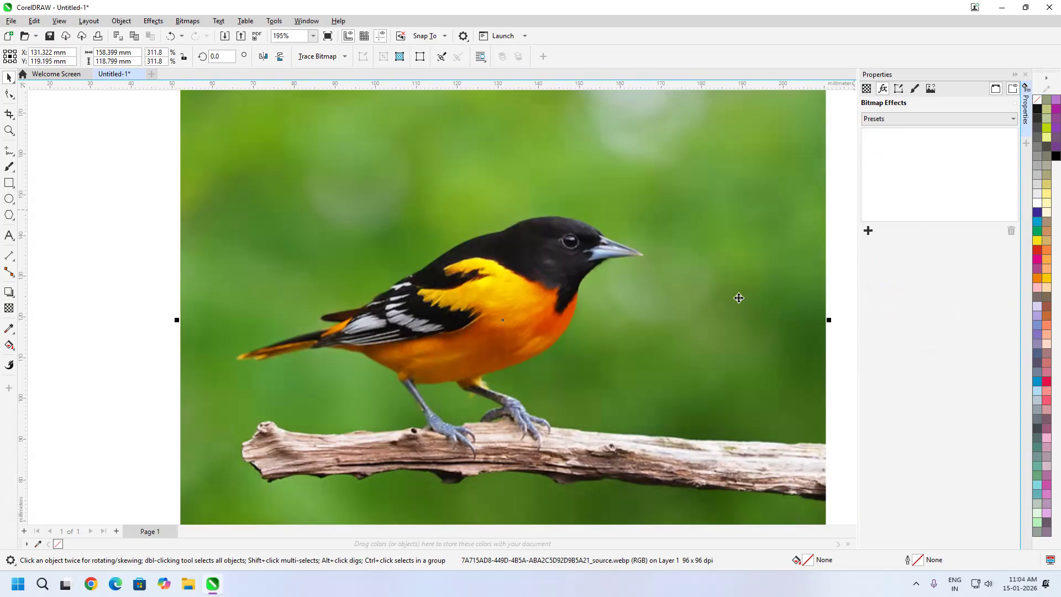
left_click(868, 231)
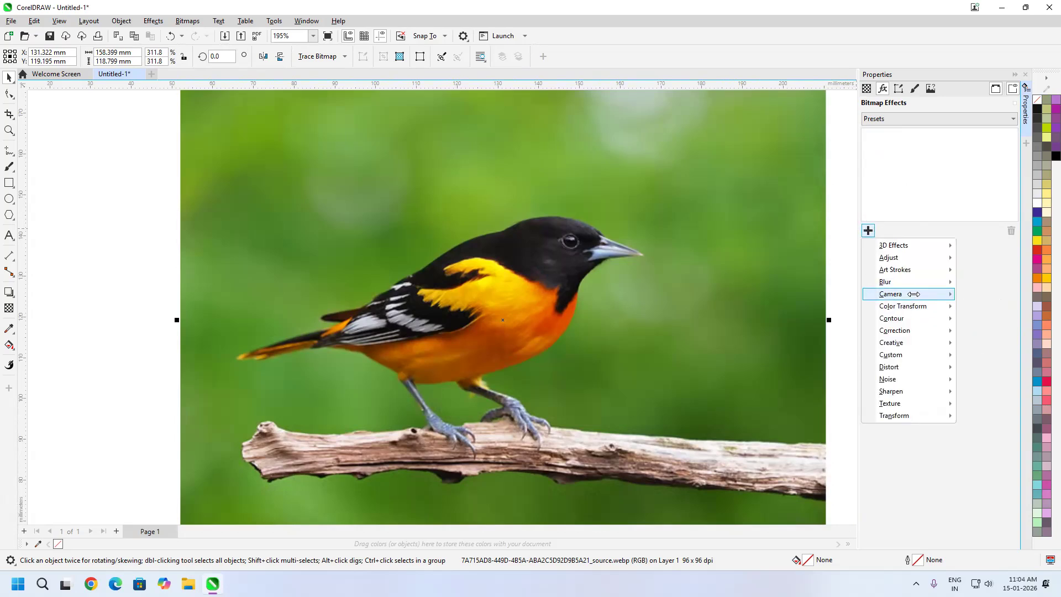
mouse_move(921, 270)
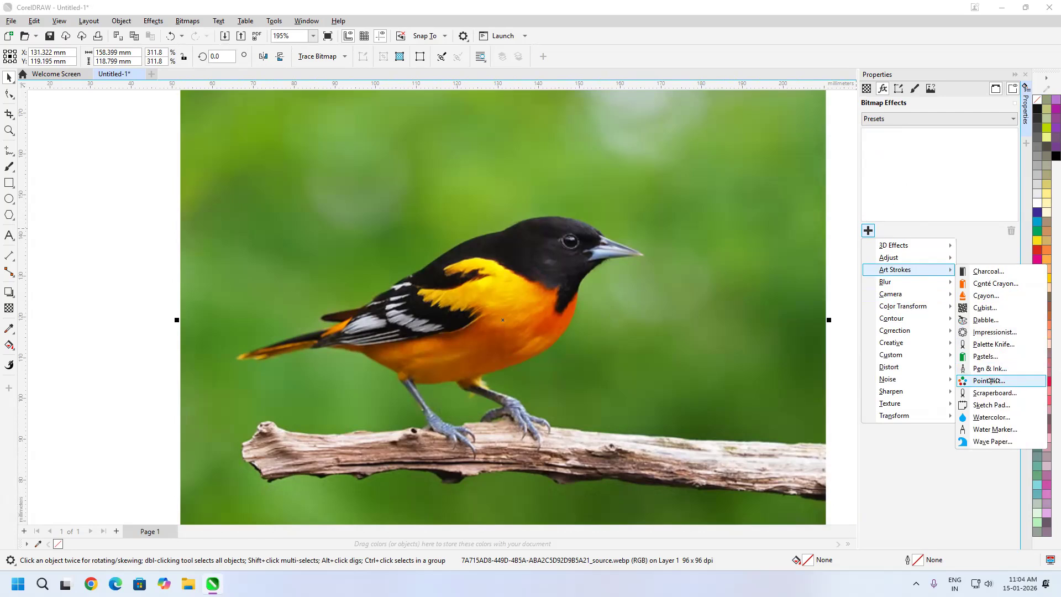
left_click(987, 382)
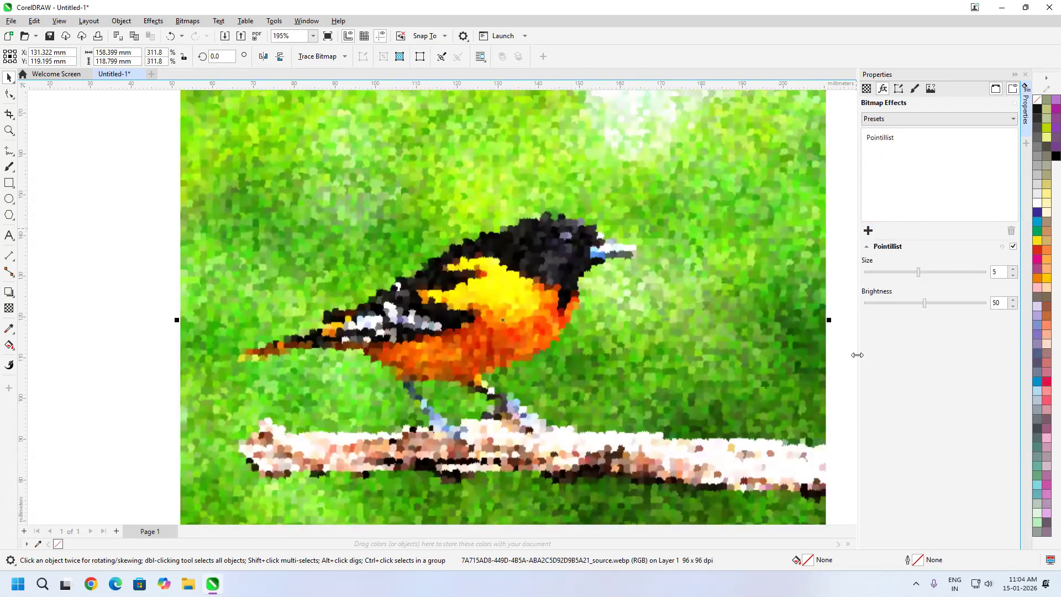
Set the Pointillist size to 2 and brightness to 30, and select the effect among the applied bitmap effects
scroll(531, 271, "up", 5)
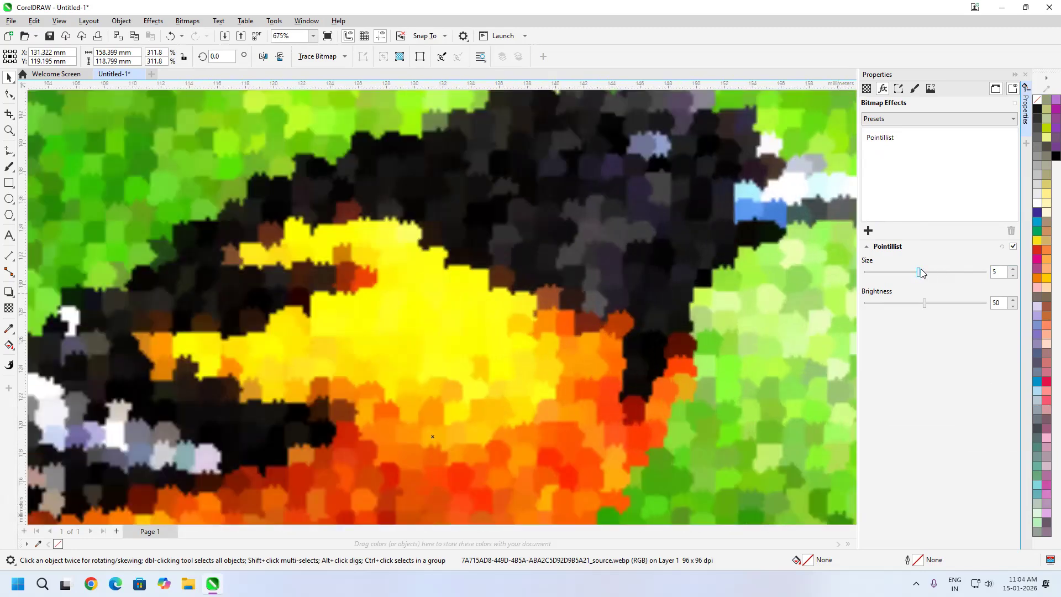
left_click_drag(920, 272, 903, 320)
left_click(887, 137)
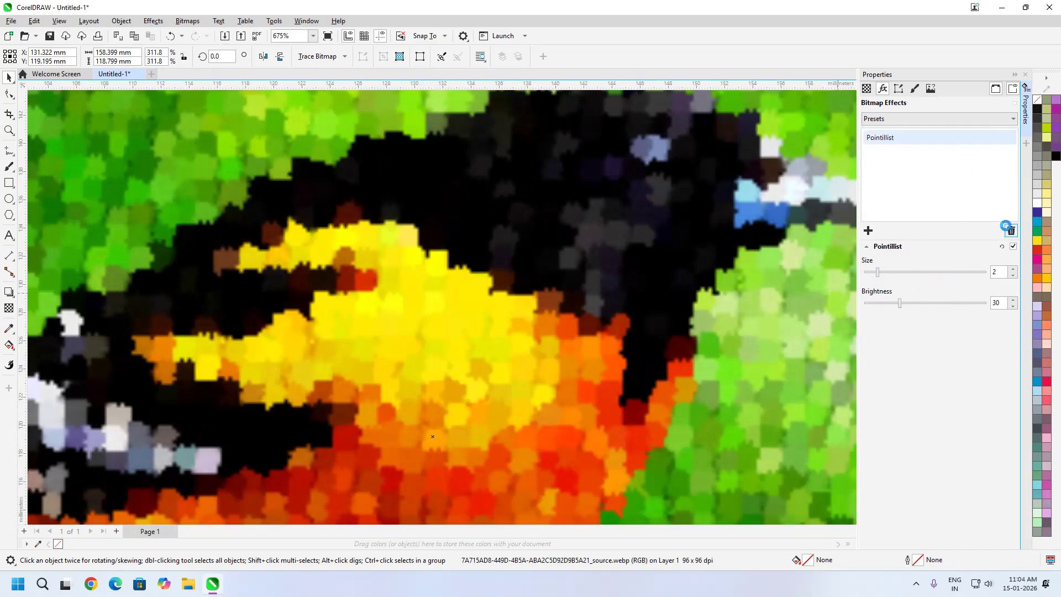
Replace the Pointillist effect on the bird image with the Scraperboard art stroke
left_click(1011, 230)
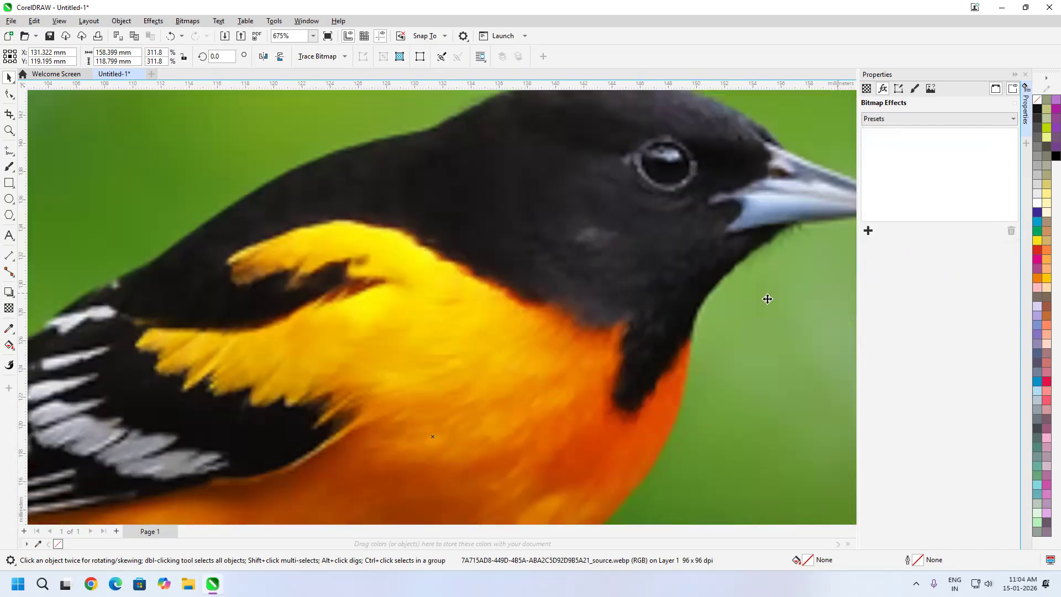
left_click(868, 230)
mouse_move(910, 271)
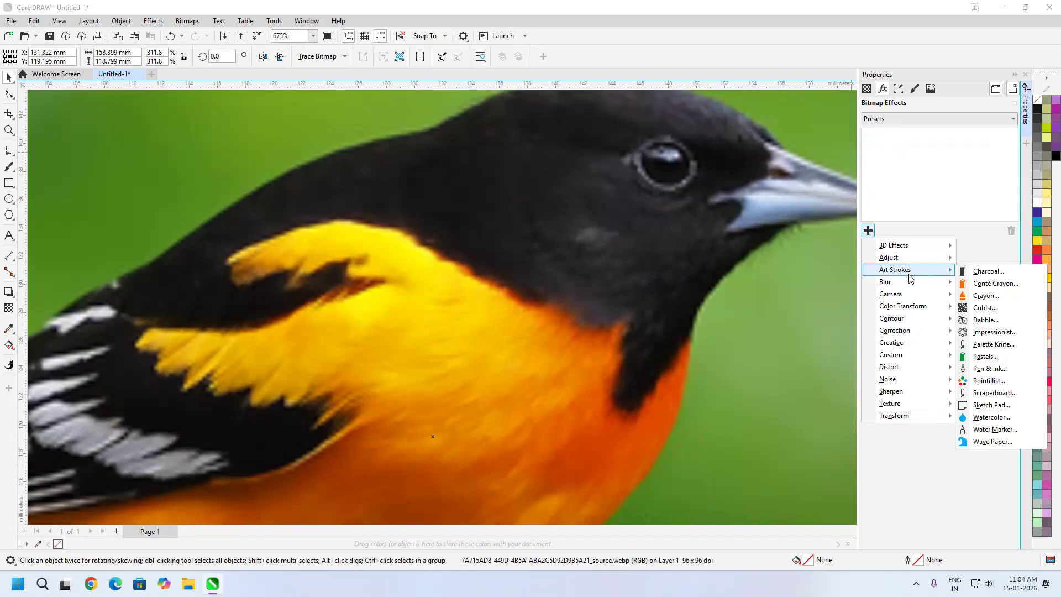
left_click(1005, 394)
Compare the Scraperboard White scrape with Color, keep Color, and set density to 6 and size to 5
scroll(612, 300, "down", 2)
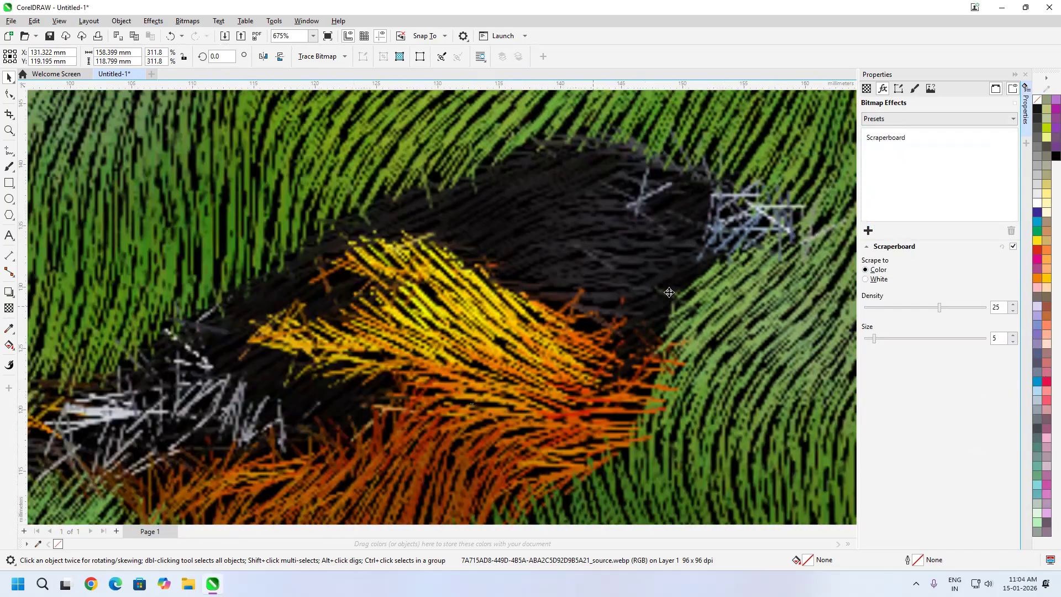
scroll(688, 315, "down", 2)
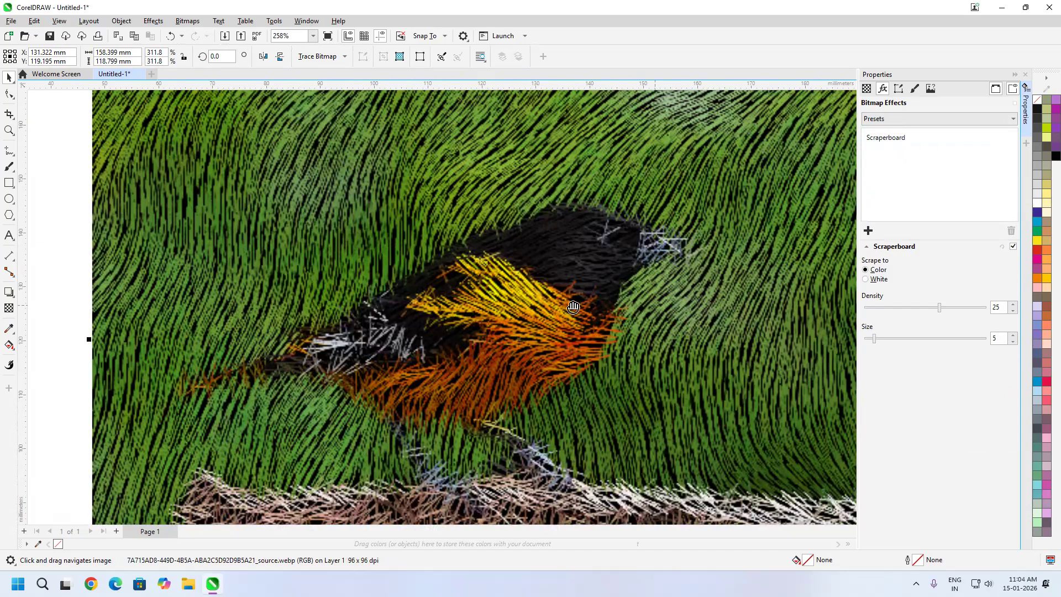
scroll(573, 306, "down", 1)
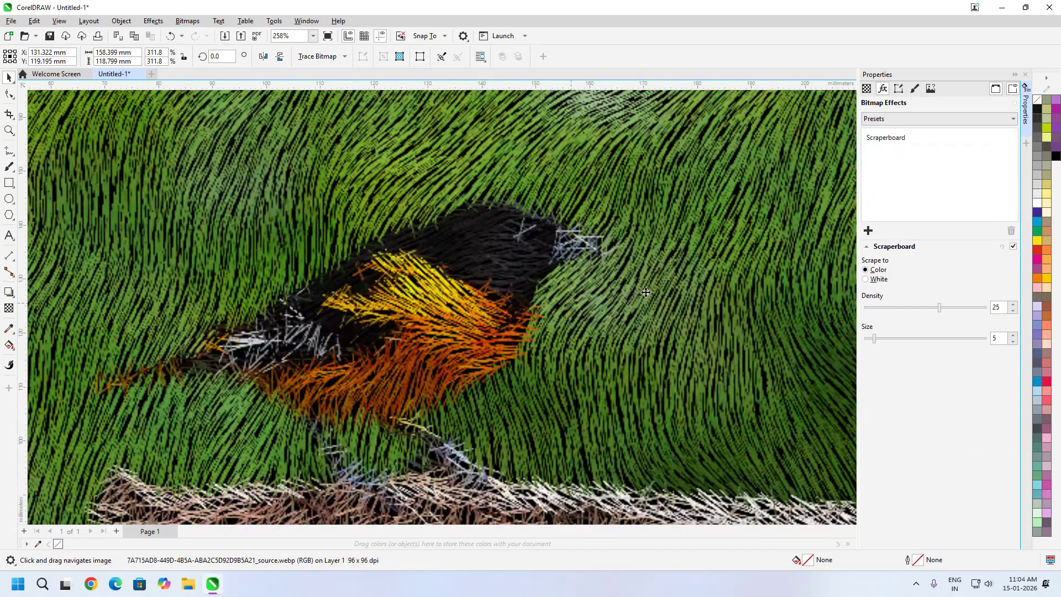
scroll(661, 293, "down", 1)
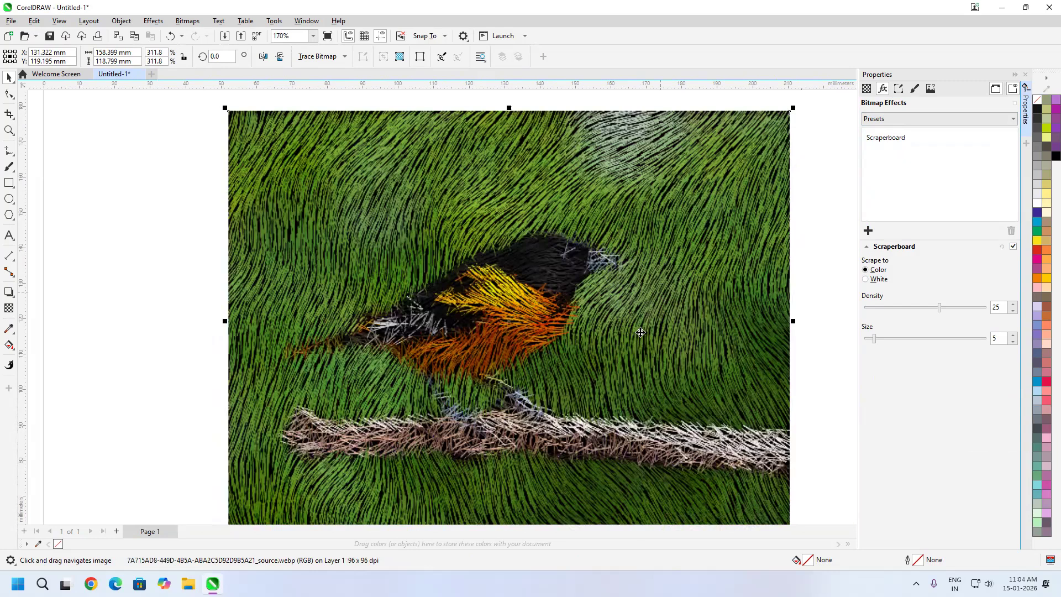
left_click_drag(628, 366, 640, 332)
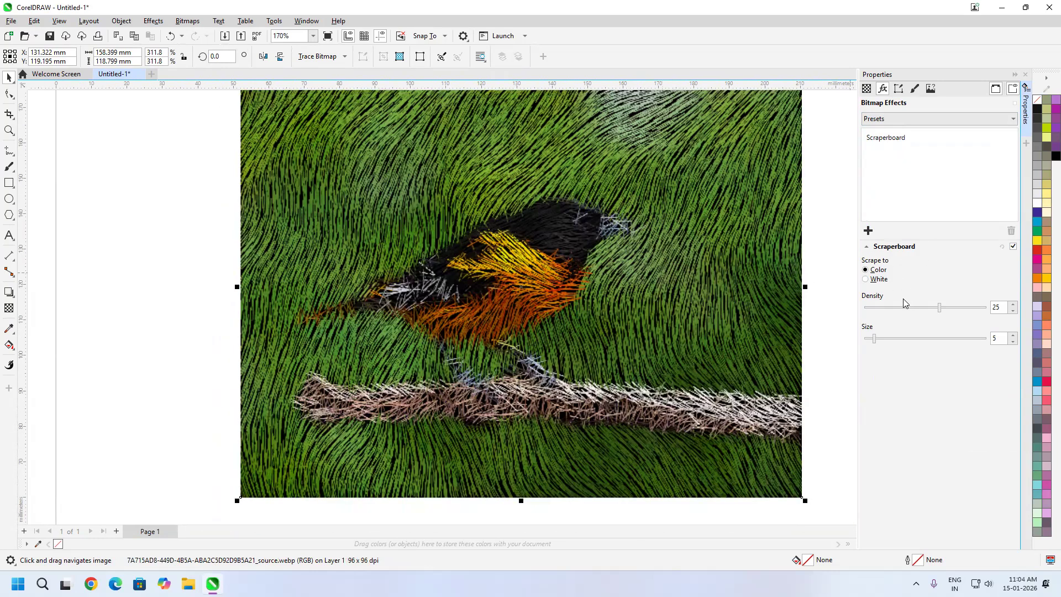
left_click(877, 279)
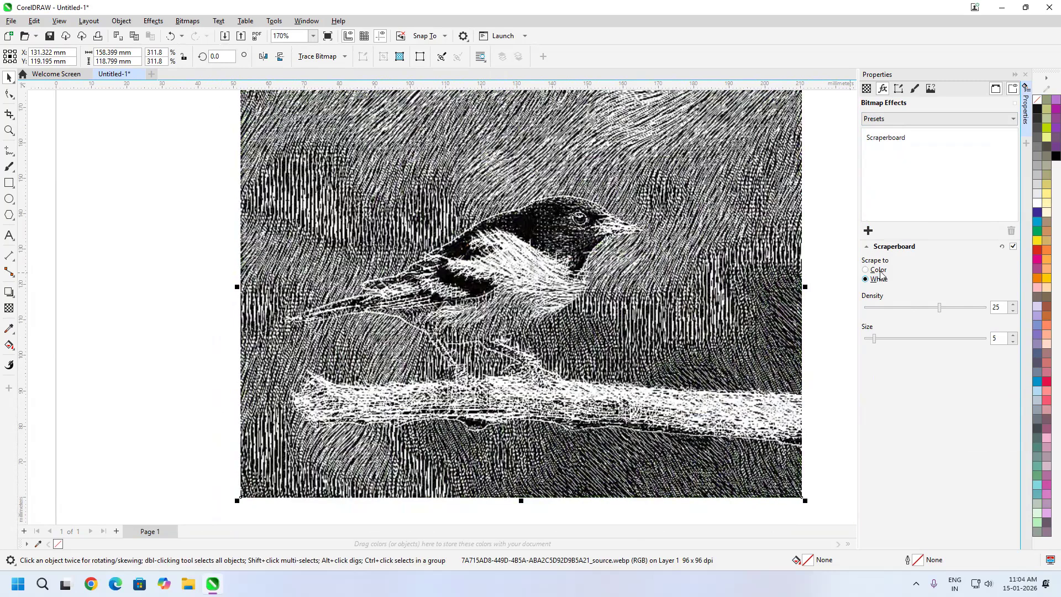
left_click(892, 306)
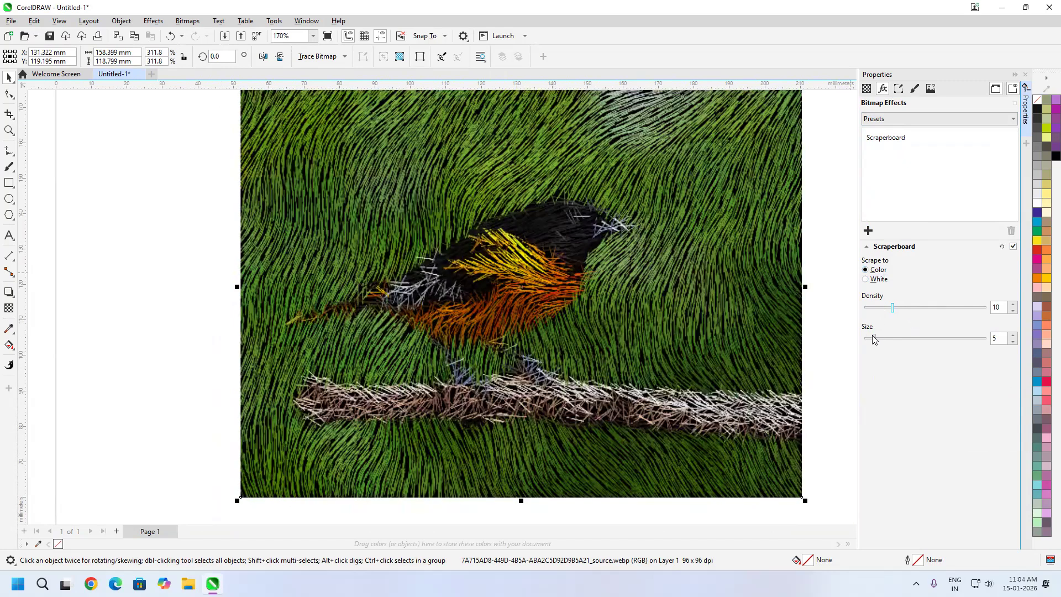
left_click_drag(872, 336, 898, 338)
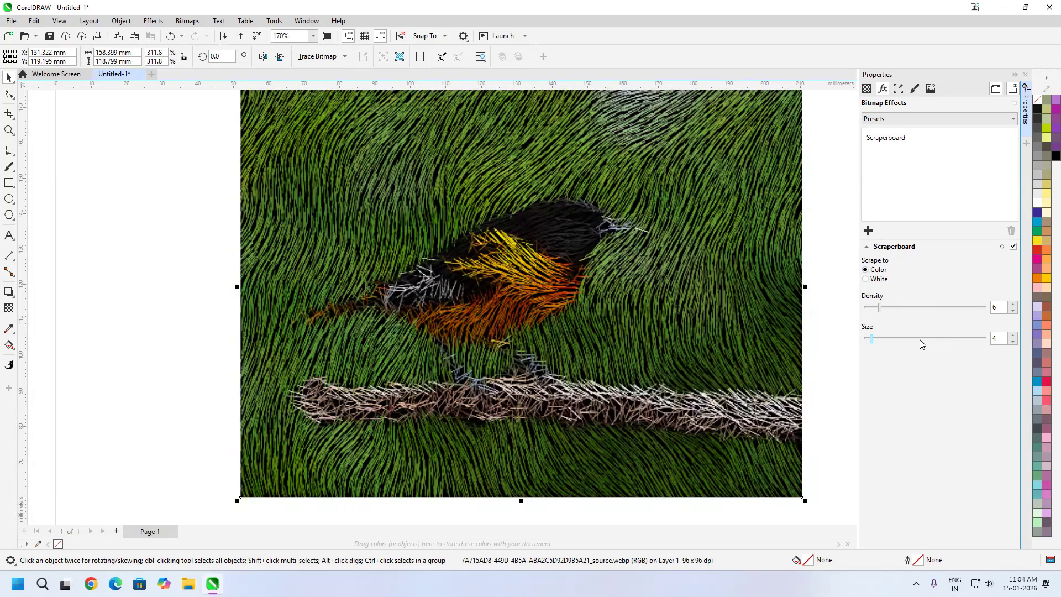
left_click(889, 338)
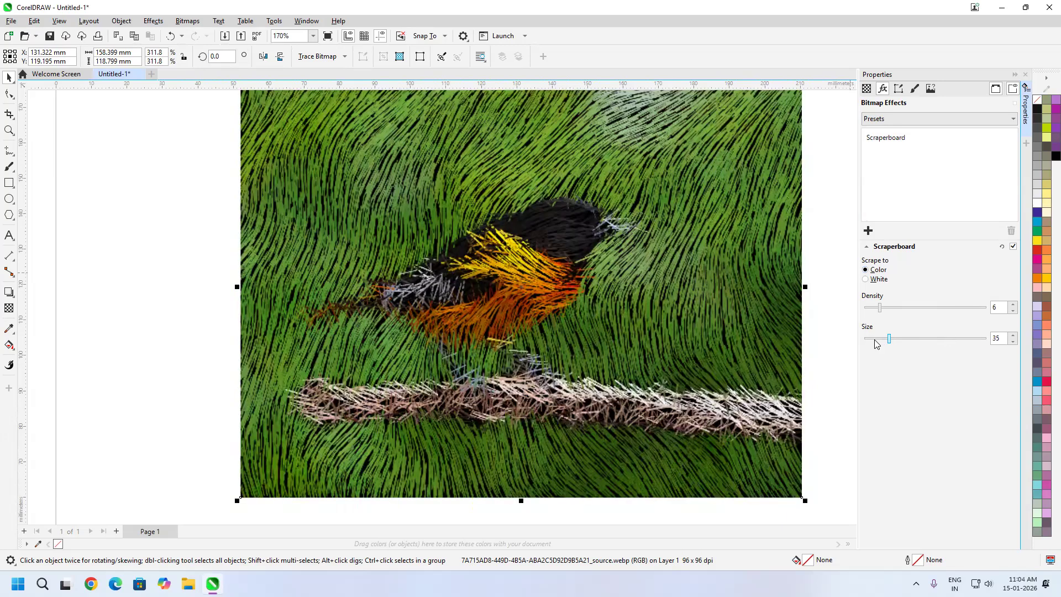
left_click(874, 339)
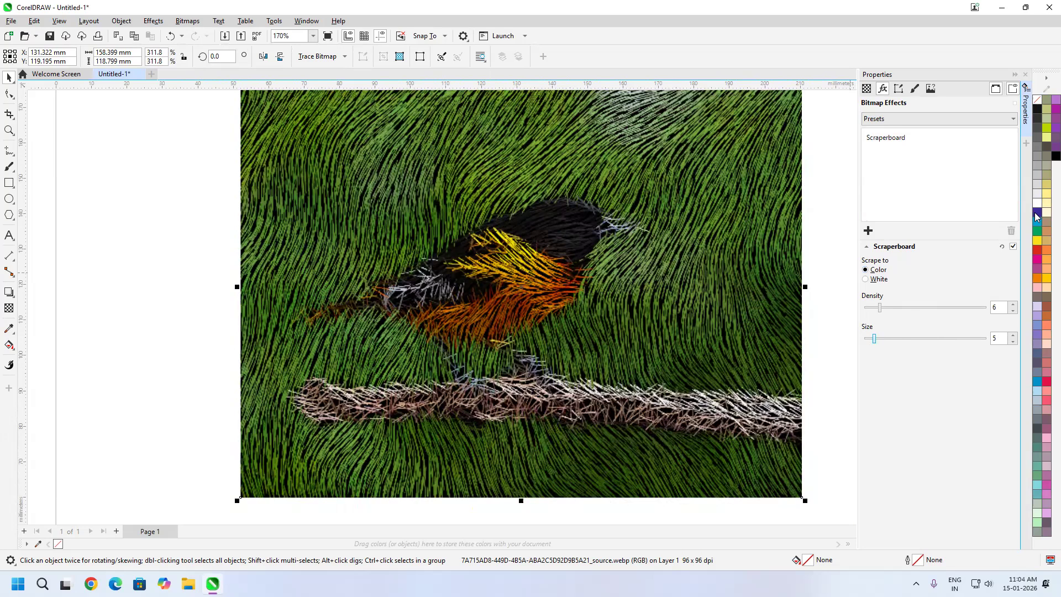
Replace the Scraperboard effect on the bird image with the Sketch Pad art stroke
left_click(1011, 232)
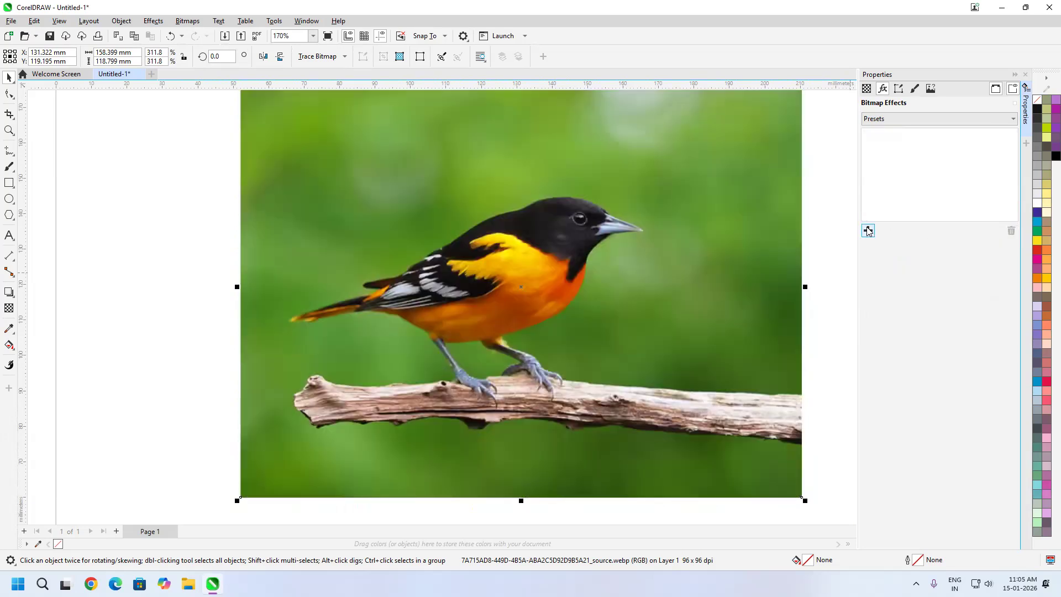
left_click(868, 230)
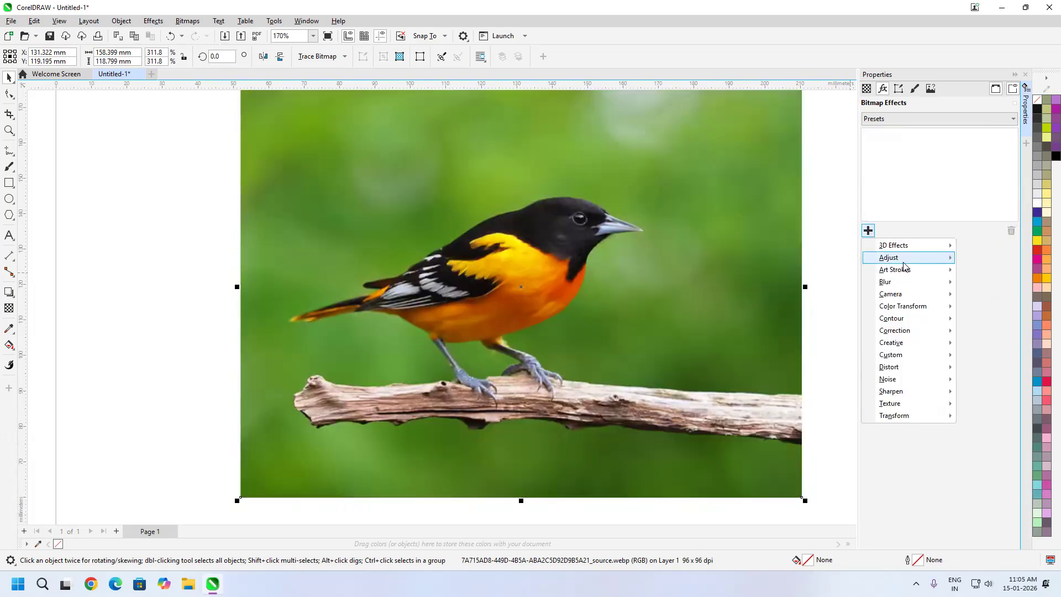
mouse_move(905, 264)
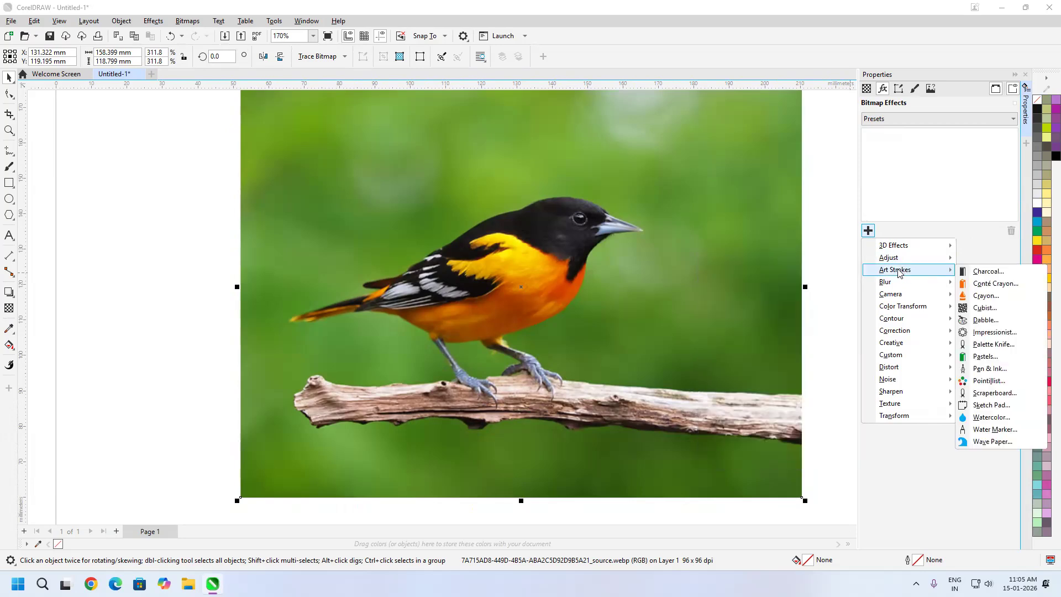
left_click(1010, 408)
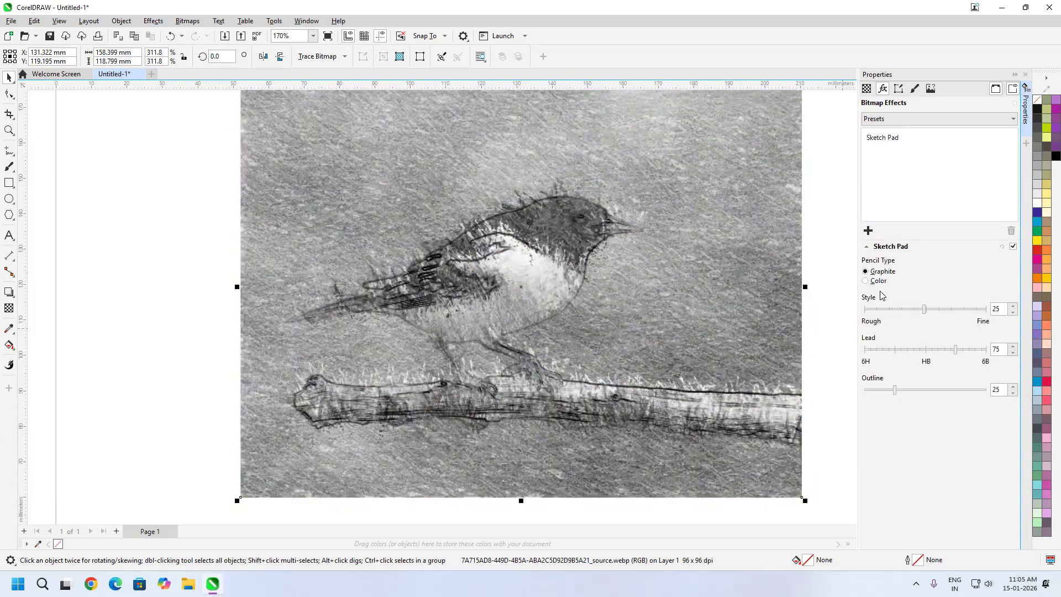
Compare the Sketch Pad pencil types, keep Color, and set style to 13, pressure to 74 and outline to 50
left_click(880, 282)
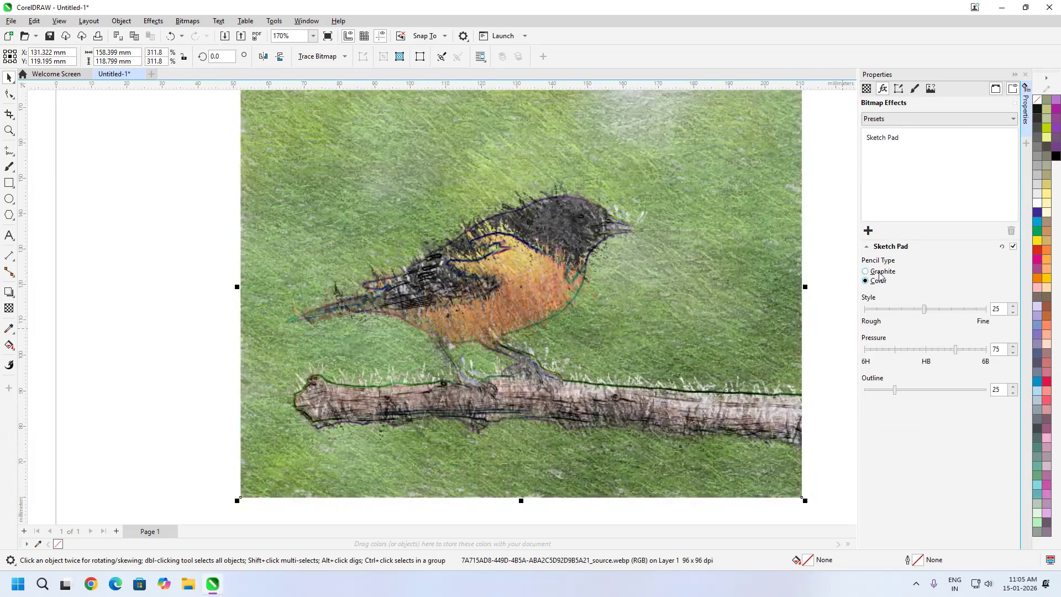
left_click(882, 274)
left_click(878, 281)
left_click(894, 309)
mouse_move(955, 349)
left_mouse_down()
mouse_move(904, 354)
mouse_move(978, 360)
mouse_move(884, 359)
mouse_move(982, 363)
mouse_move(907, 366)
mouse_move(937, 374)
mouse_move(954, 364)
left_mouse_up()
mouse_move(897, 389)
left_mouse_down()
mouse_move(974, 398)
mouse_move(898, 393)
mouse_move(962, 392)
mouse_move(923, 396)
left_mouse_up()
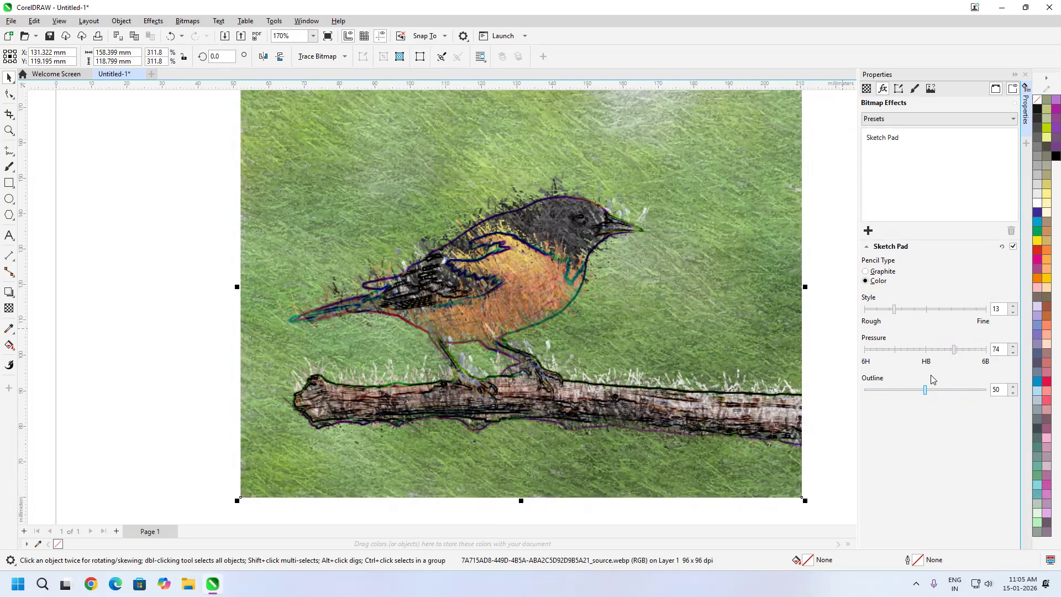
Replace the Sketch Pad effect on the bird image with the Watercolor art stroke
left_click(887, 139)
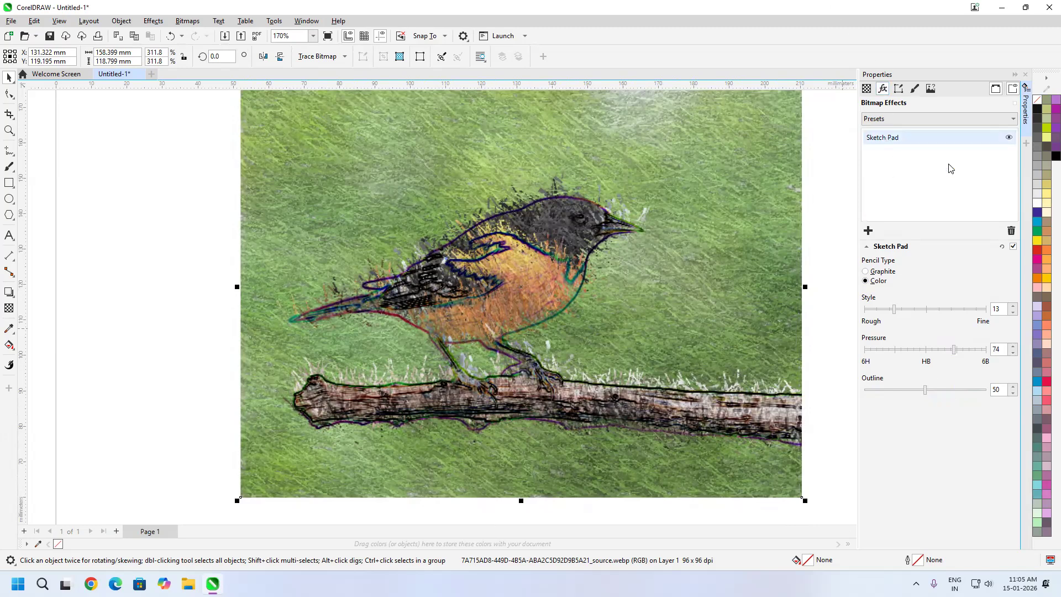
left_click(1012, 231)
left_click(868, 230)
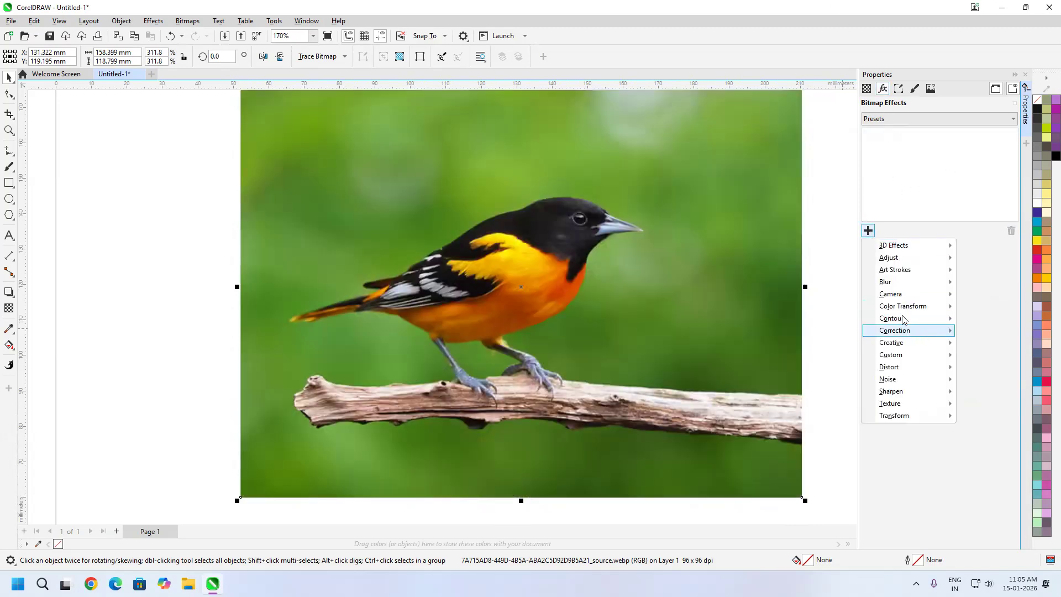
mouse_move(927, 274)
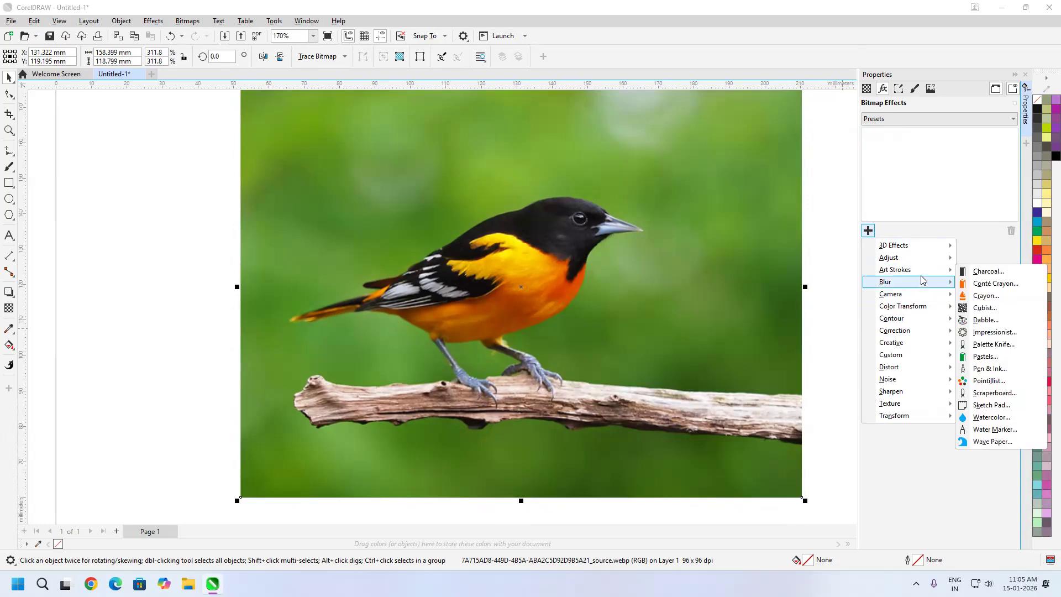
left_click(989, 417)
Try larger Watercolor brush sizes such as 6, and settle on a brush size of 2
scroll(570, 250, "up", 2)
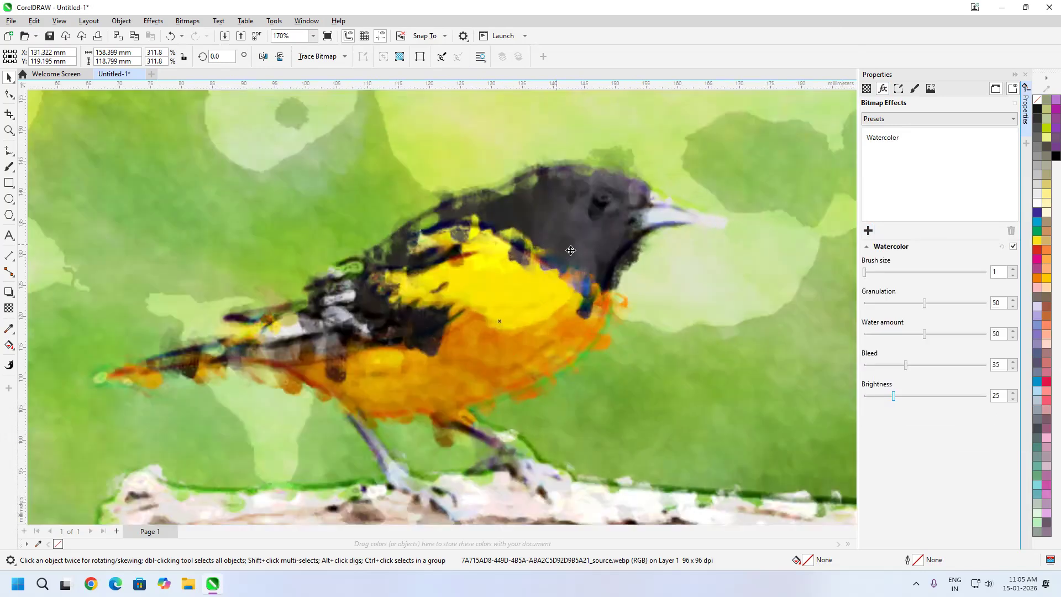
scroll(571, 250, "down", 2)
left_click(890, 272)
left_click(931, 273)
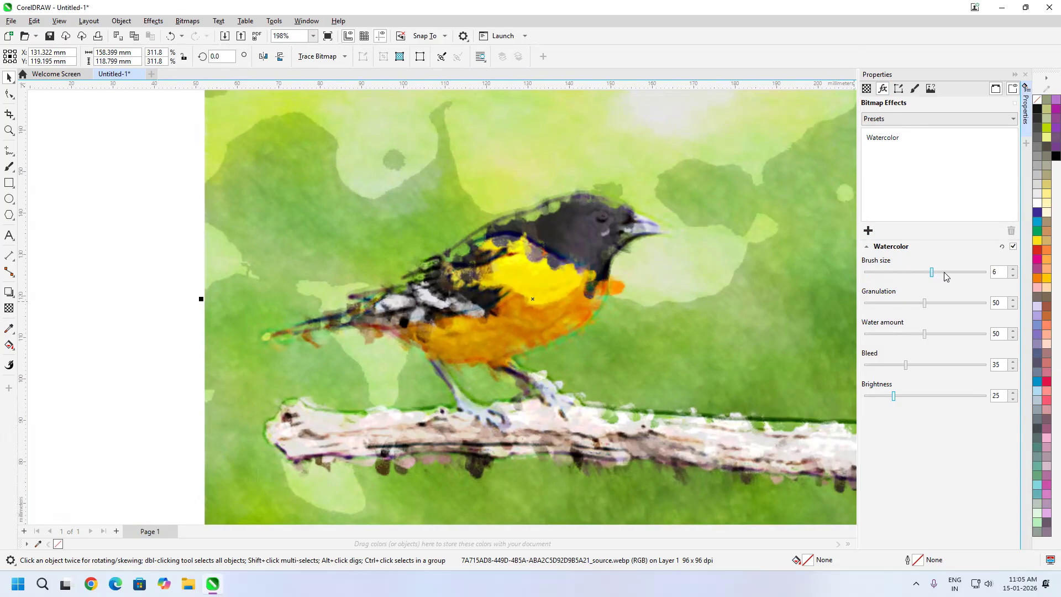
left_click(878, 272)
Set the Watercolor granulation to 35, water amount to 20, bleed to 27 and brightness to 1
mouse_move(888, 284)
left_mouse_down()
mouse_move(974, 282)
mouse_move(848, 282)
mouse_move(920, 283)
mouse_move(879, 281)
mouse_move(907, 303)
mouse_move(893, 302)
left_mouse_up()
left_click(901, 304)
left_click_drag(925, 336, 873, 396)
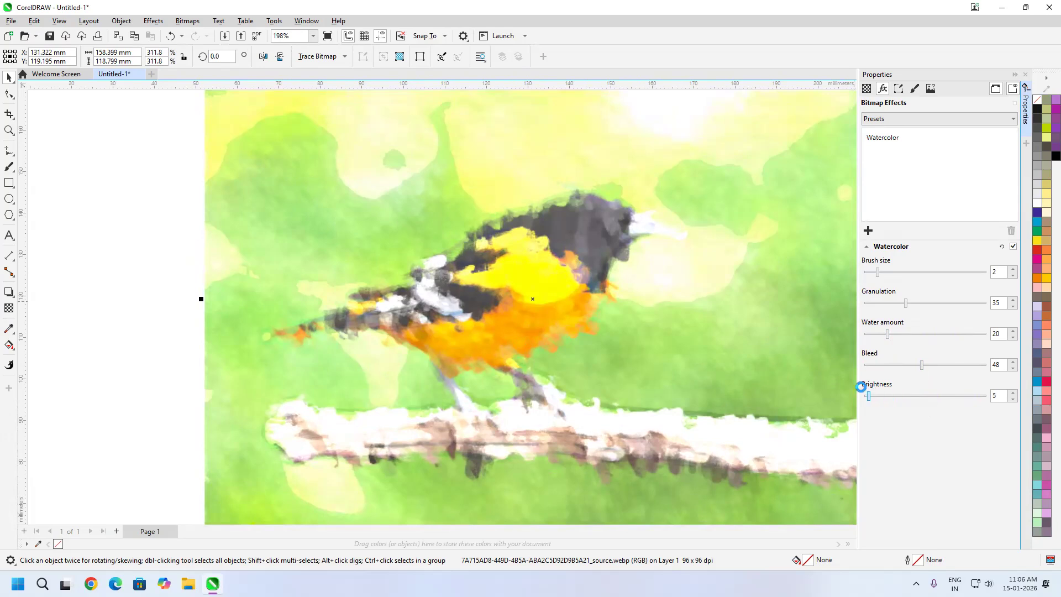
left_click_drag(860, 387, 855, 389)
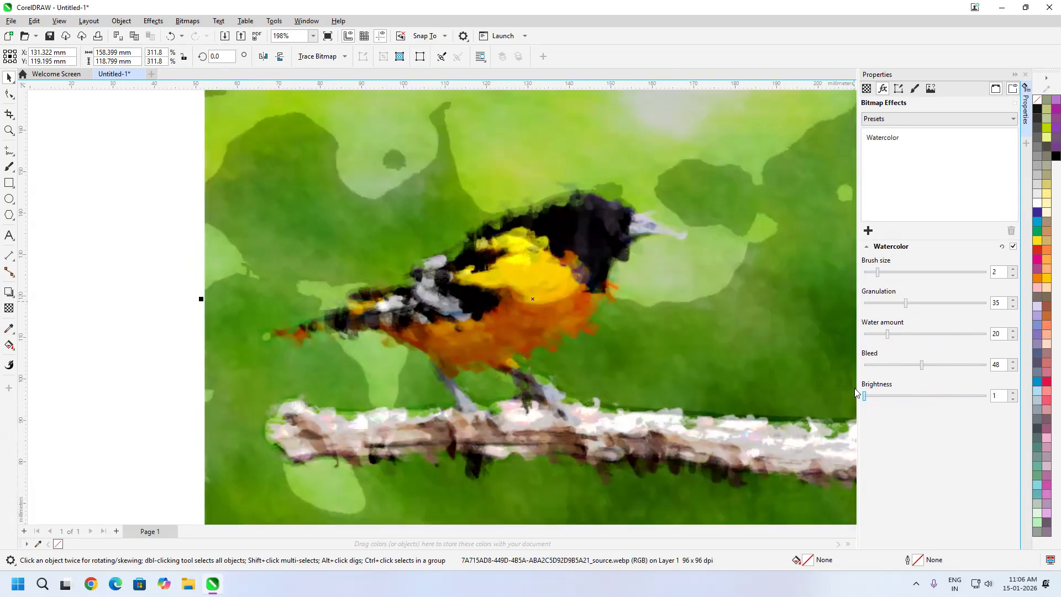
left_click_drag(921, 366, 875, 367)
Replace the Watercolor effect on the bird image with the Water Marker art stroke
left_click(872, 144)
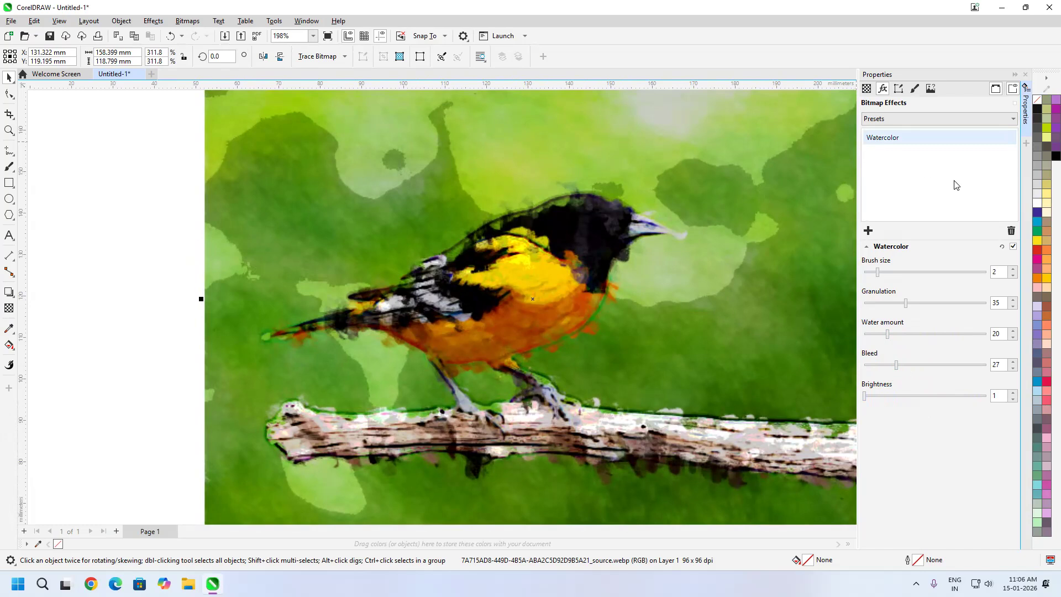
left_click(1011, 231)
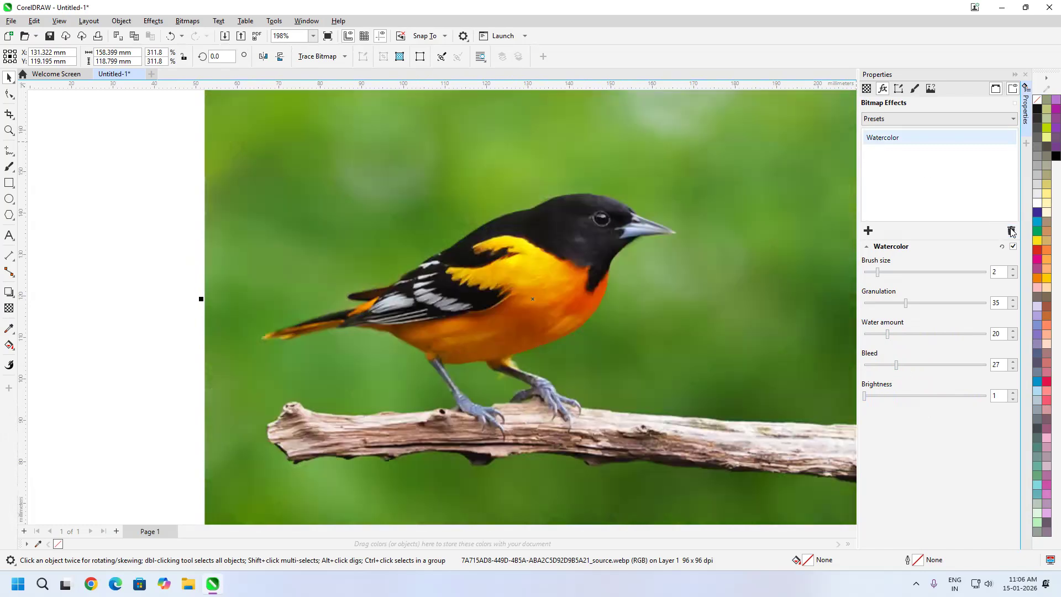
left_click(868, 231)
mouse_move(919, 271)
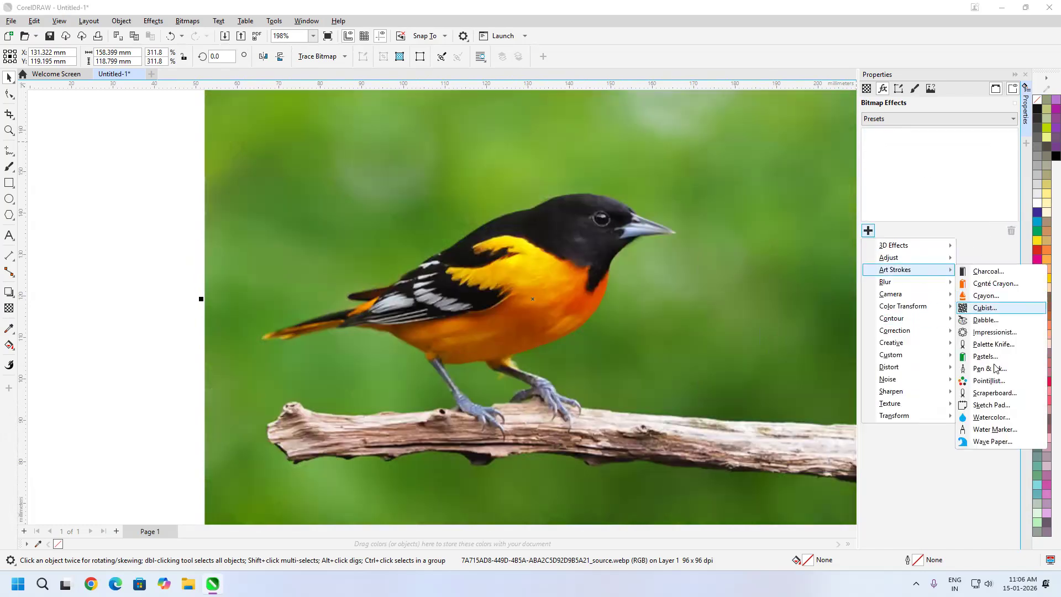
left_click(993, 429)
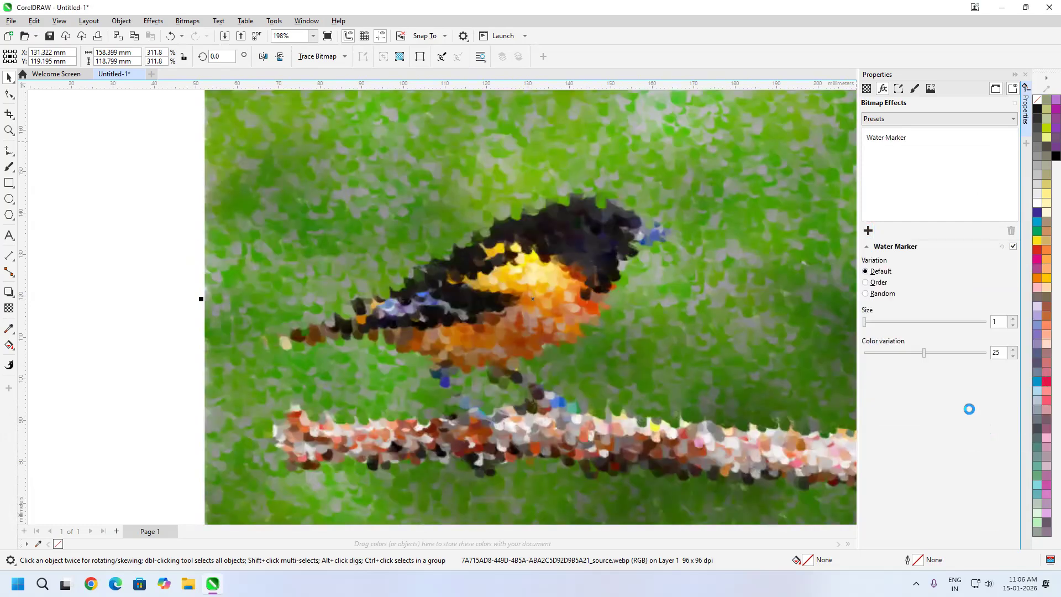
Try the Order variation for Water Marker, switch to Random, and set the size to 2
left_click(867, 283)
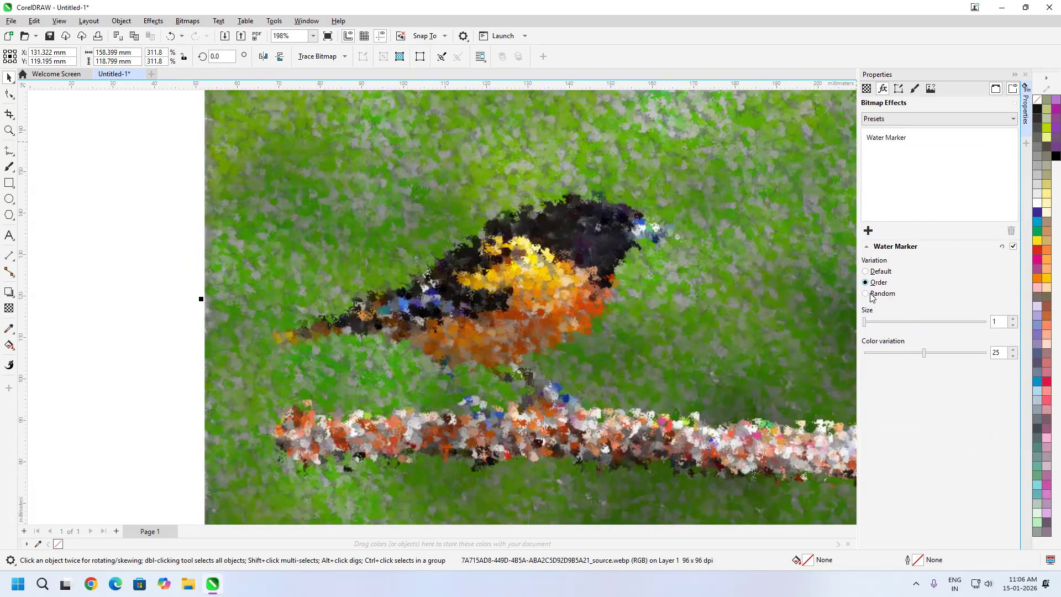
left_click(871, 296)
mouse_move(864, 321)
left_mouse_down()
mouse_move(885, 323)
mouse_move(867, 323)
left_mouse_up()
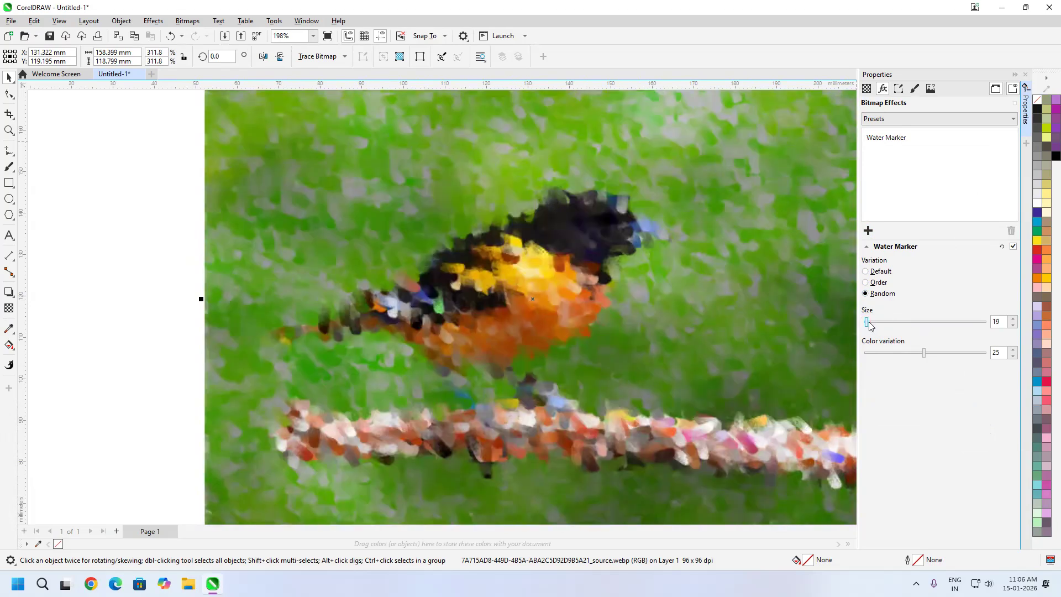
Replace the Water Marker effect on the bird image with the Wave Paper art stroke
left_click(885, 139)
left_click(1010, 231)
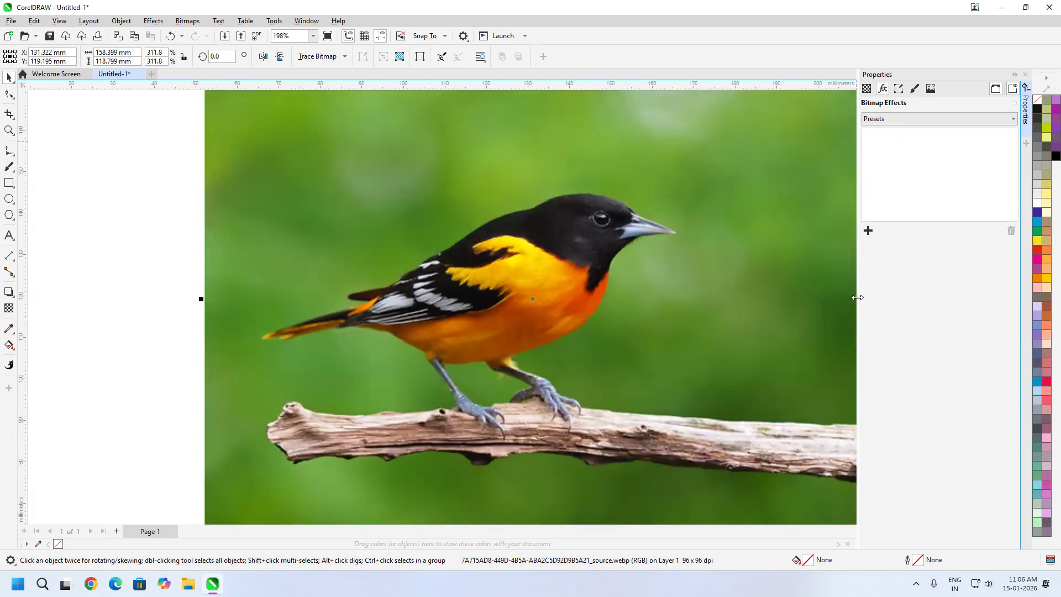
left_click(868, 230)
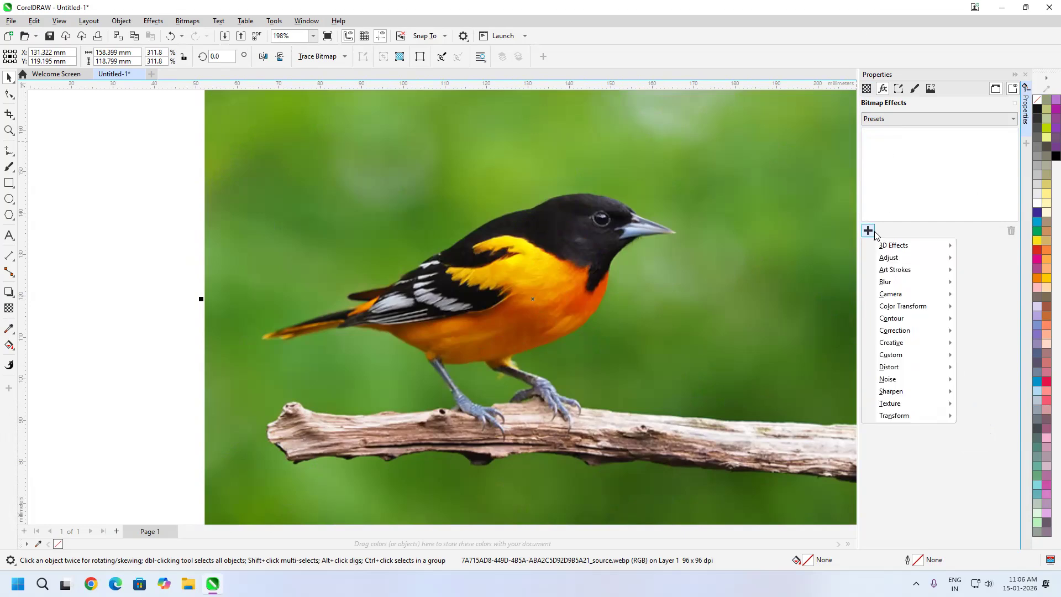
mouse_move(926, 271)
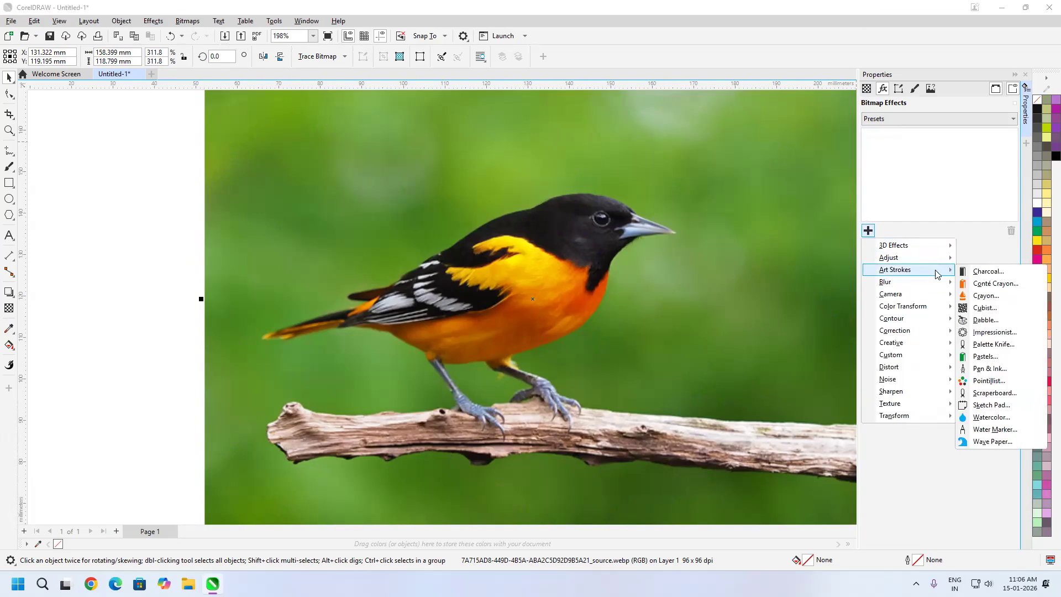
left_click(992, 442)
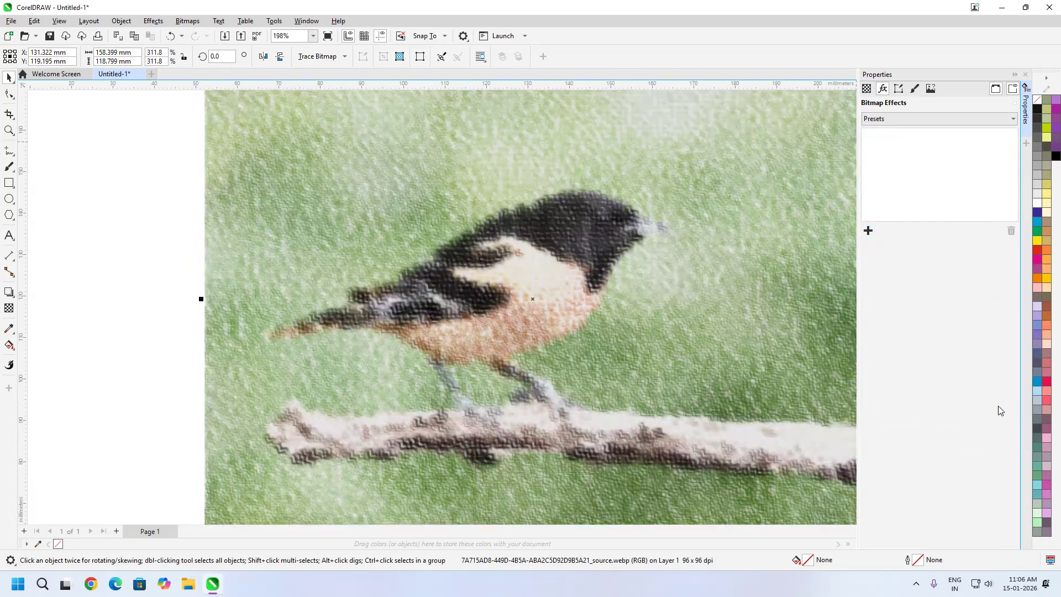
Try the Black and White mode for Wave Paper, return to Color, and test brush pressures of 15 and 17 before settling on 13
left_click(866, 281)
left_click(865, 271)
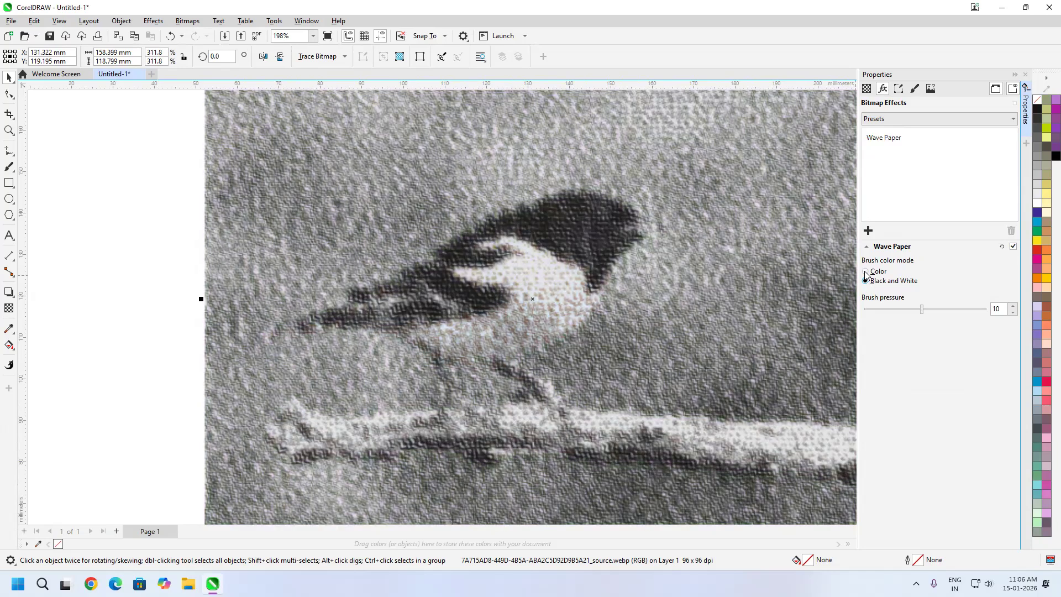
left_click(940, 310)
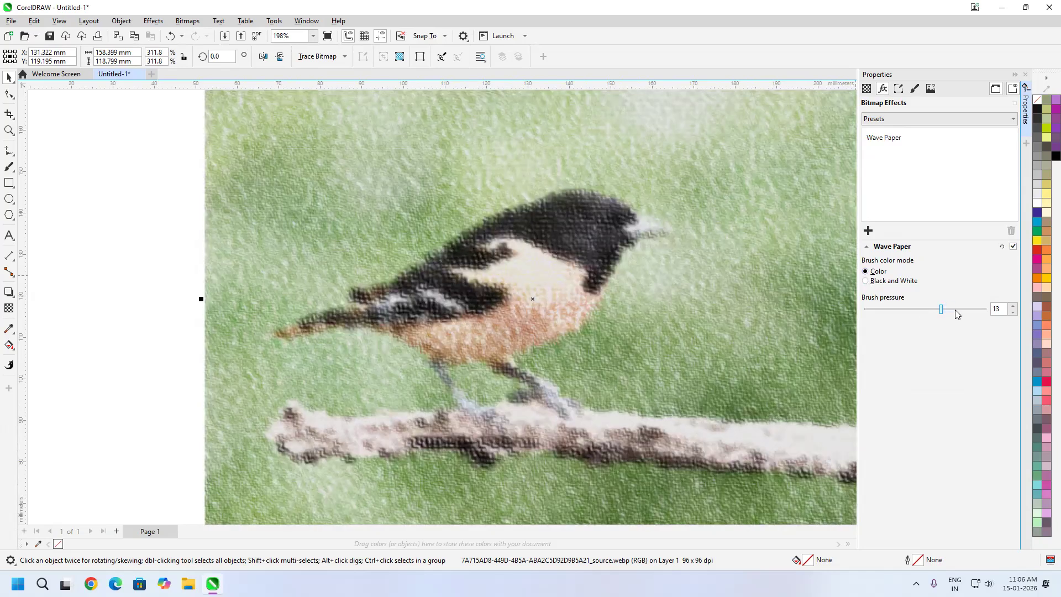
left_click(956, 310)
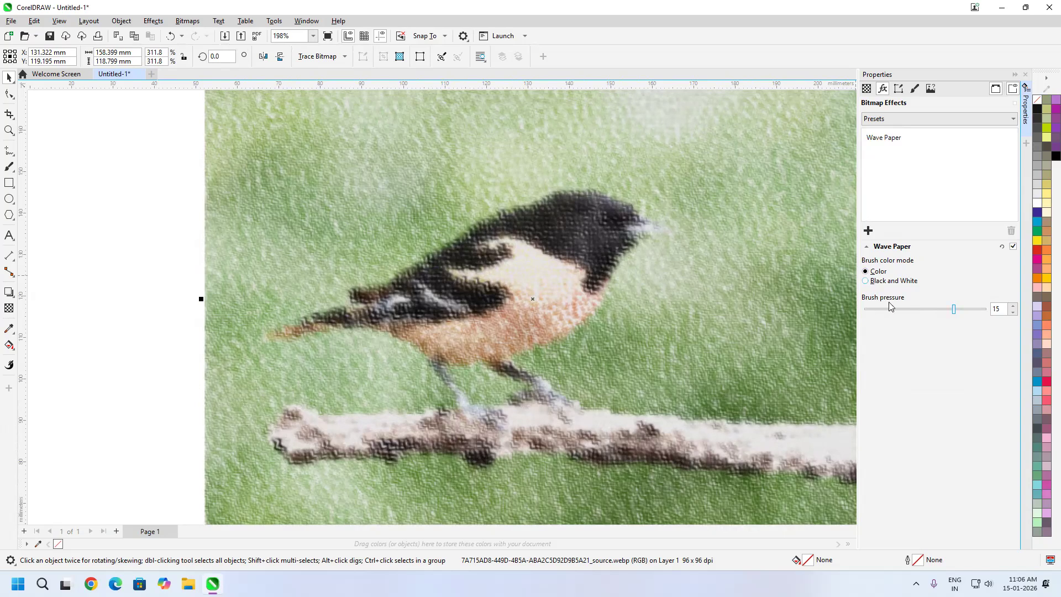
left_click(964, 310)
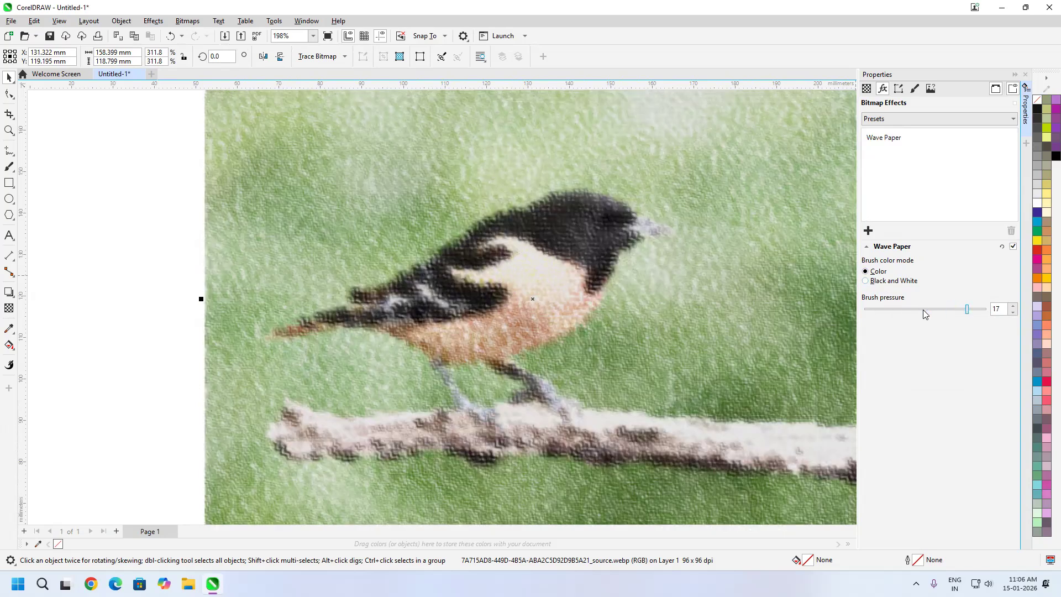
left_click(904, 311)
left_click(941, 311)
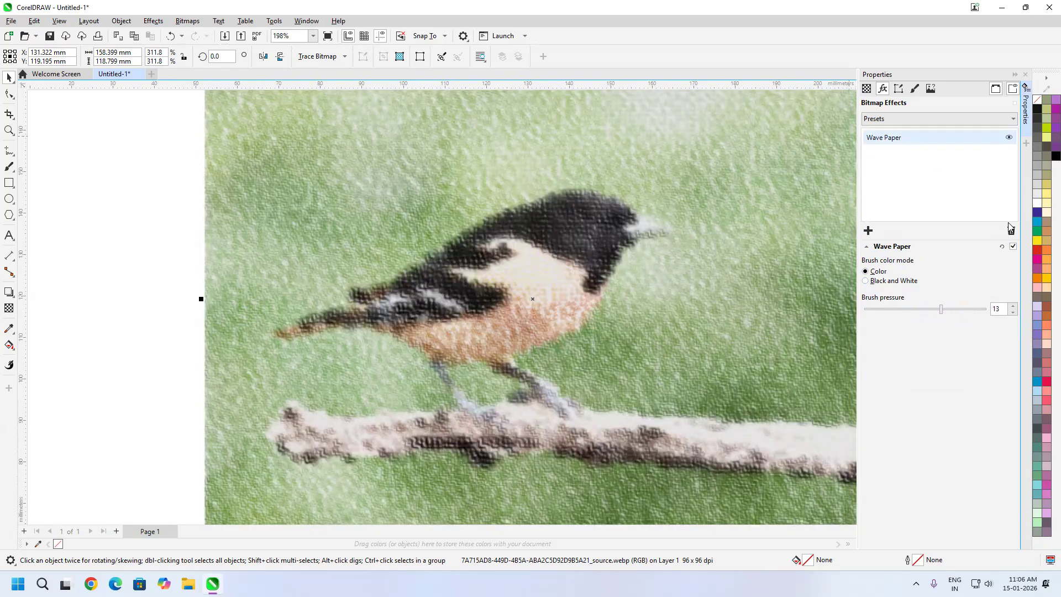
Replace the Wave Paper effect on the bird image with the Tune Blur effect
left_click(1012, 232)
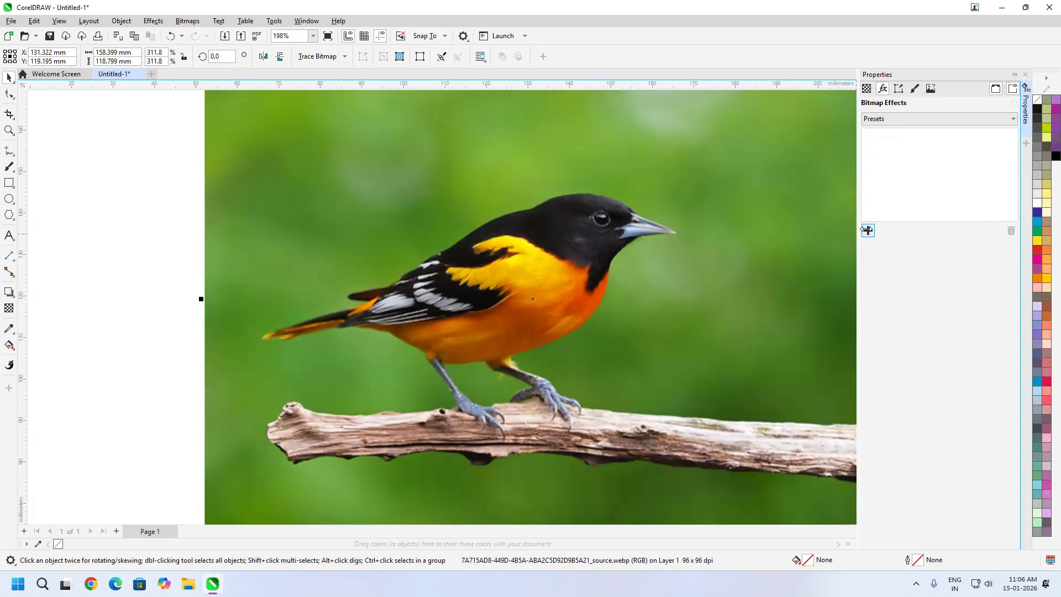
left_click(868, 231)
mouse_move(915, 287)
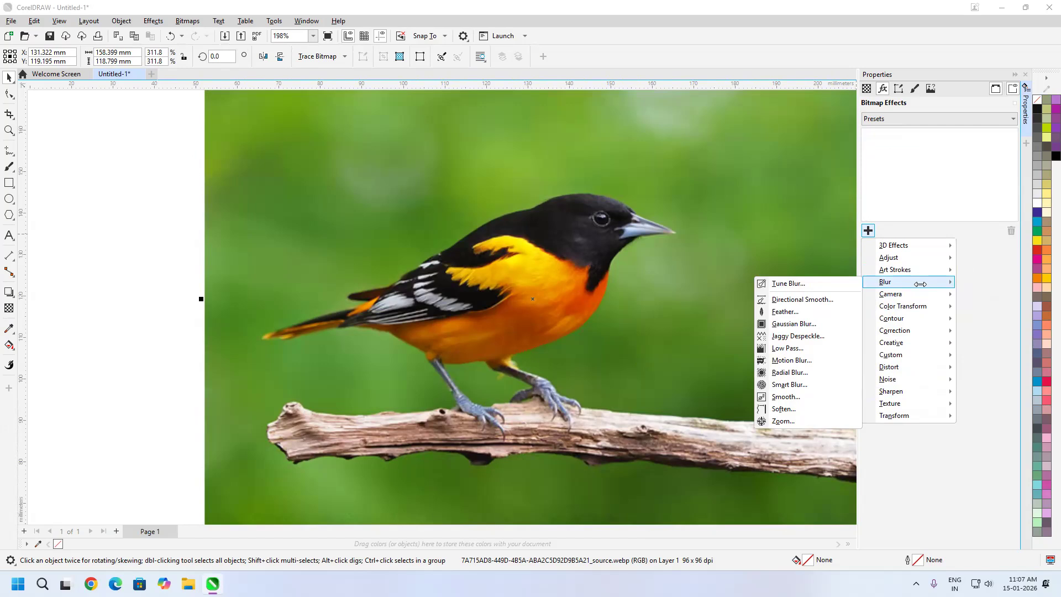
left_click(790, 283)
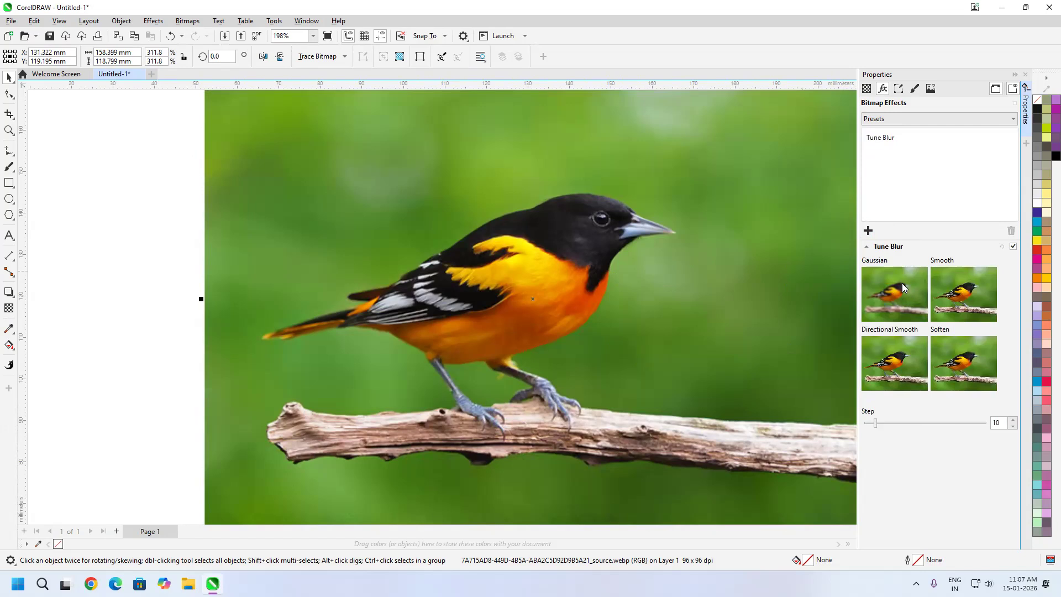
Try the Gaussian variation of Tune Blur with a step of 21, and reset the effect
mouse_move(876, 423)
left_mouse_down()
mouse_move(902, 426)
mouse_move(883, 426)
mouse_move(892, 429)
left_mouse_up()
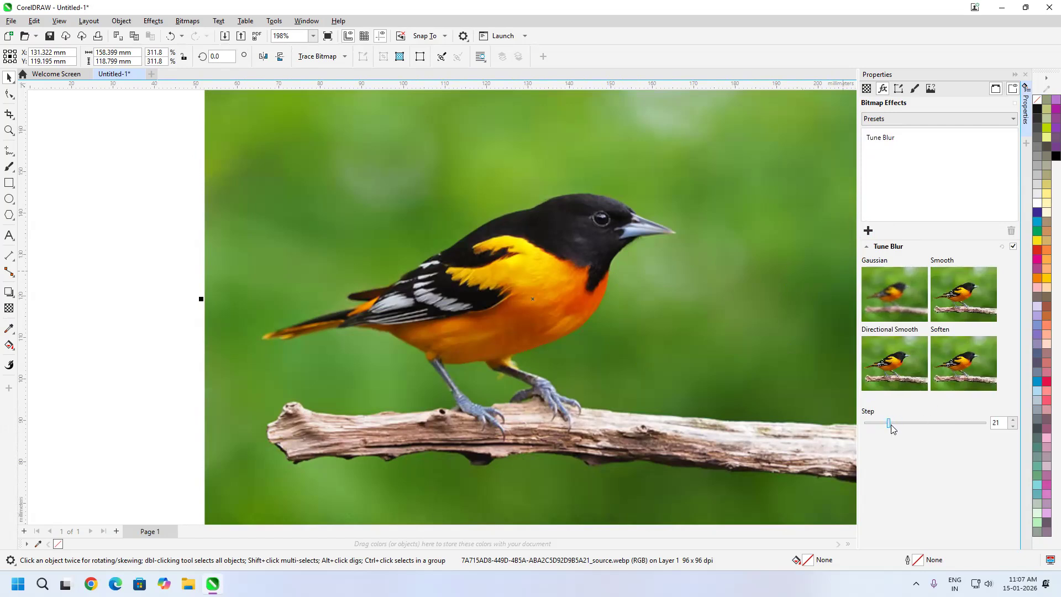
left_click(884, 298)
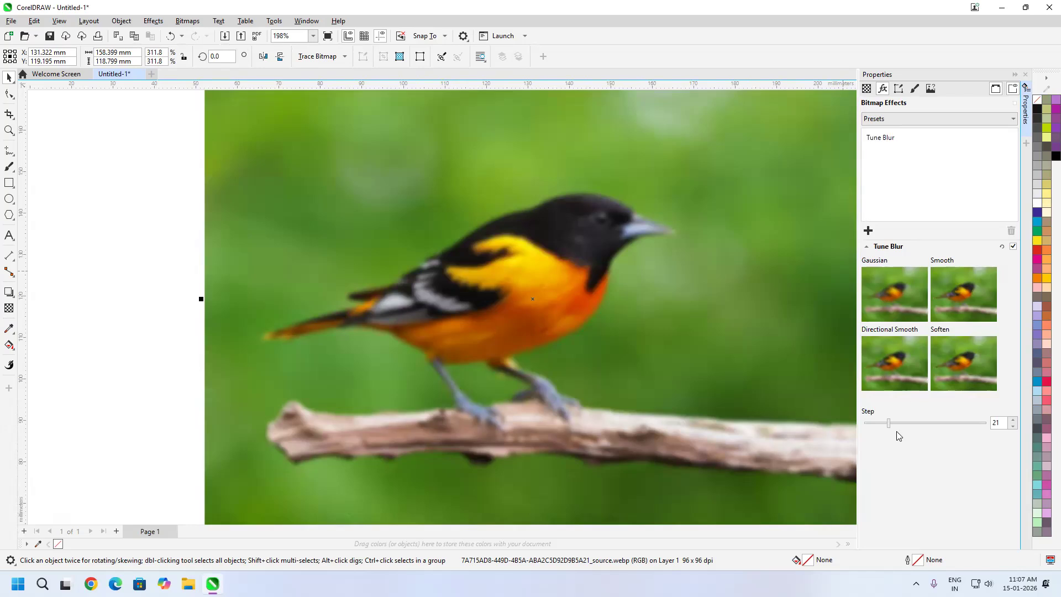
left_click(1002, 247)
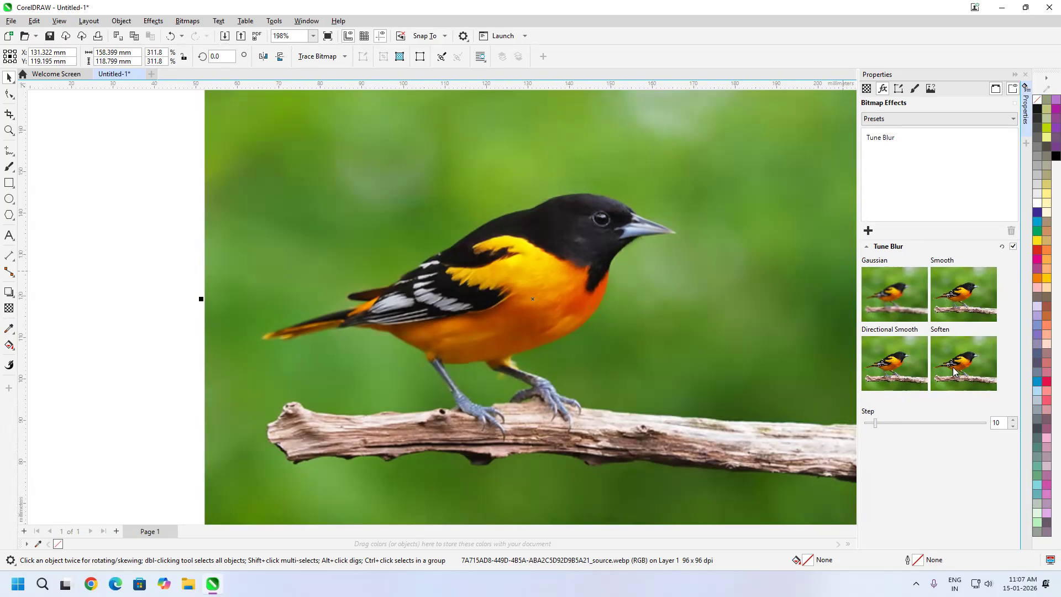
Apply the Gaussian variation of Tune Blur at step 10 and again at step 50, and lower the step
left_click(904, 282)
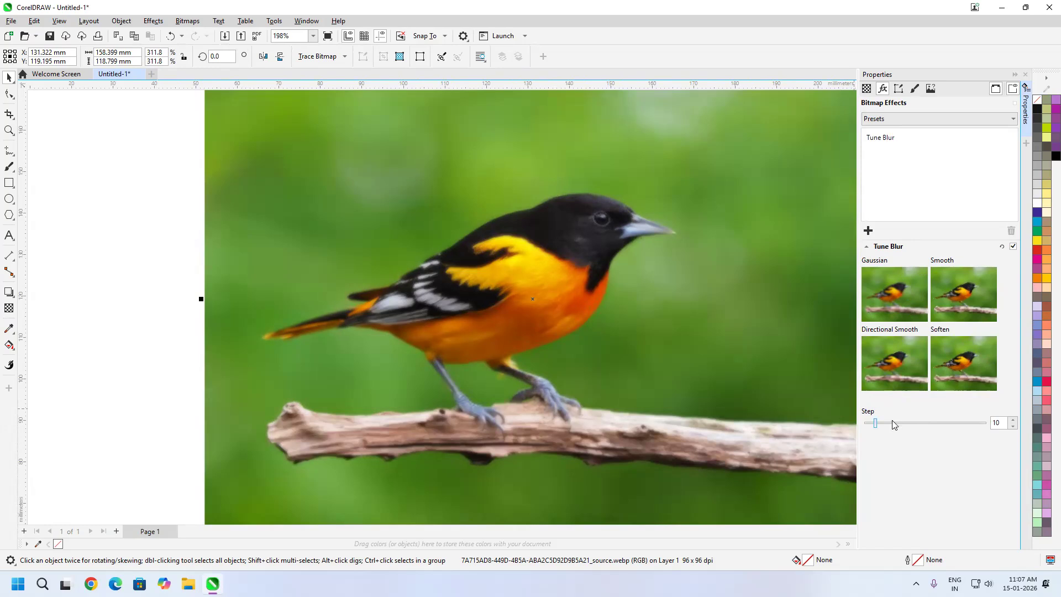
left_click_drag(895, 425, 925, 429)
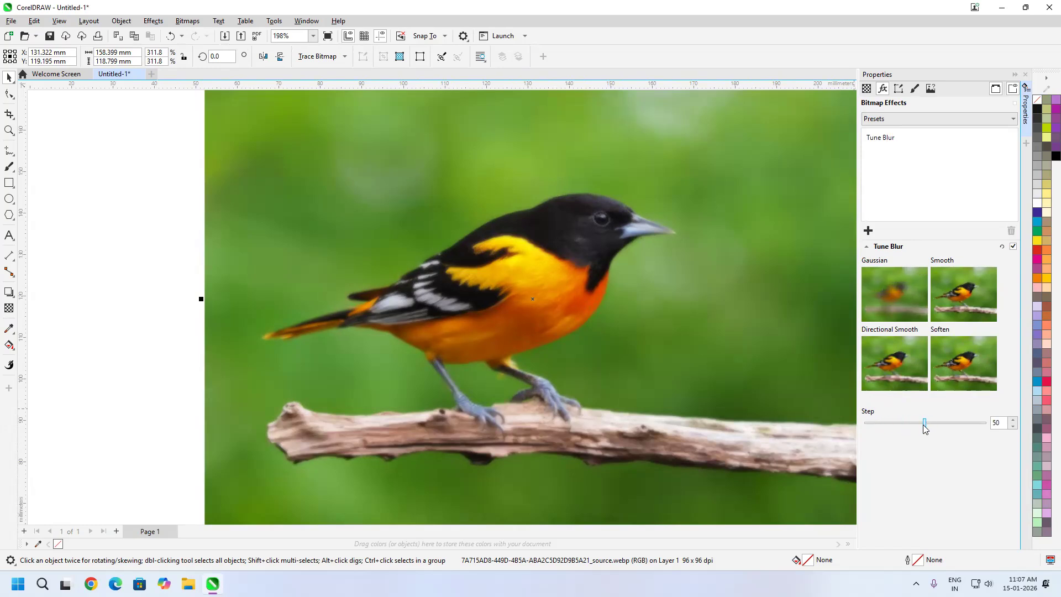
left_click(887, 294)
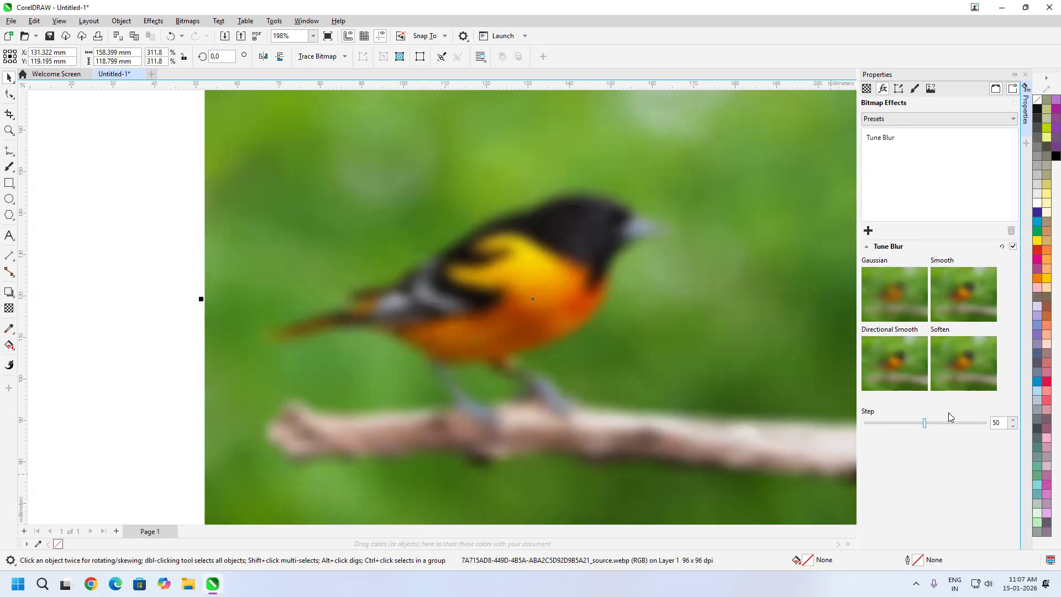
left_click(881, 424)
Replace the Tune Blur effect on the bird image with Directional Smooth
left_click(878, 137)
left_click(1010, 231)
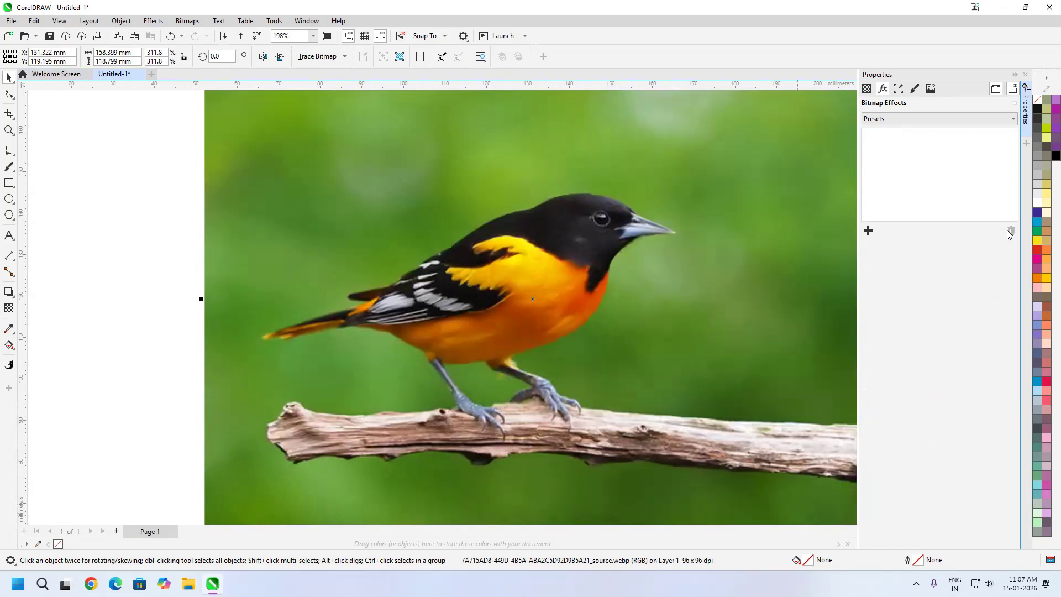
left_click(868, 231)
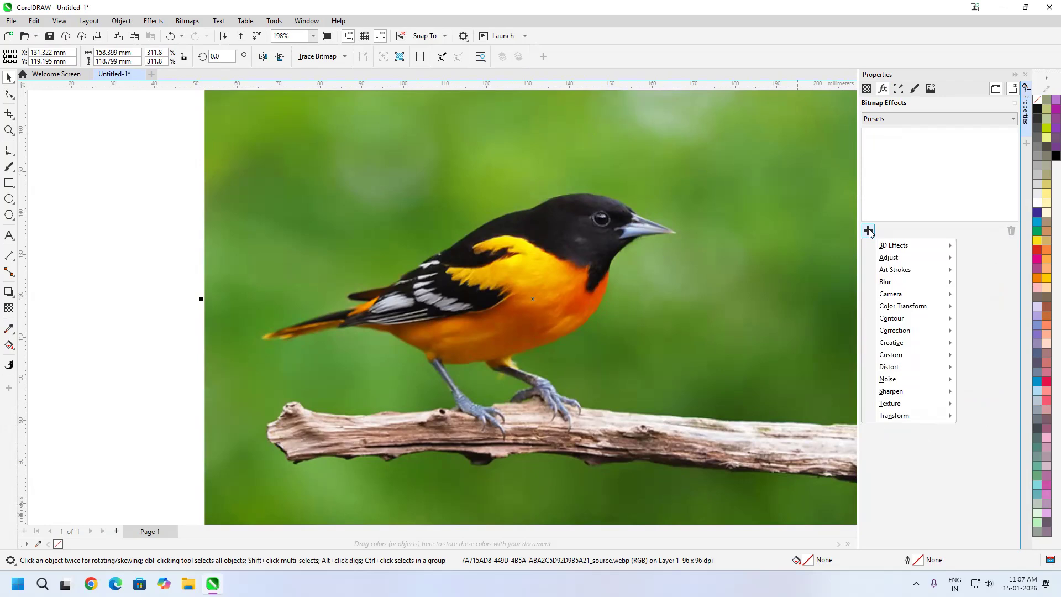
mouse_move(900, 289)
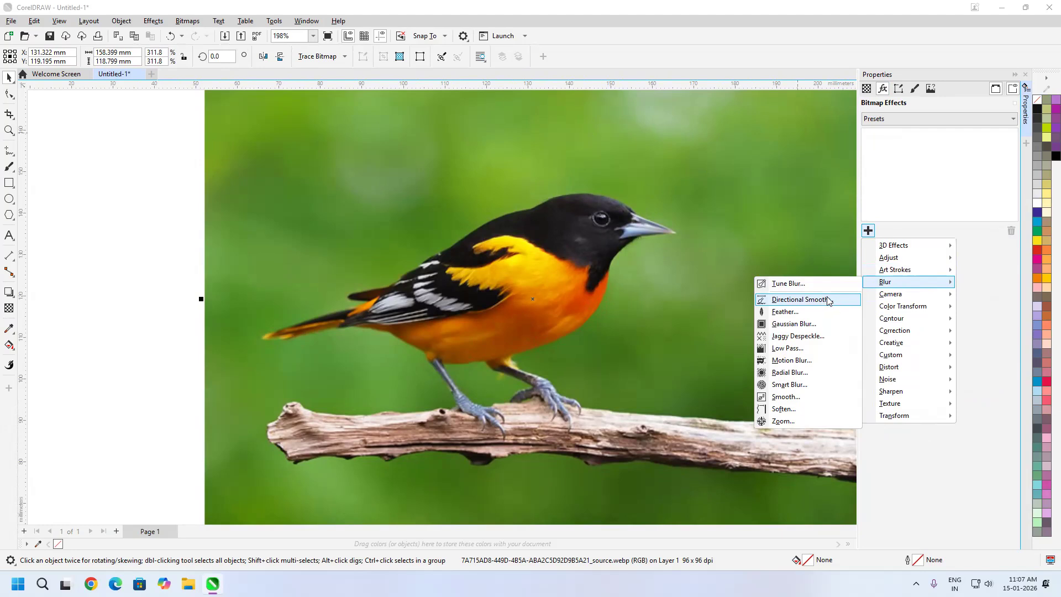
left_click(800, 300)
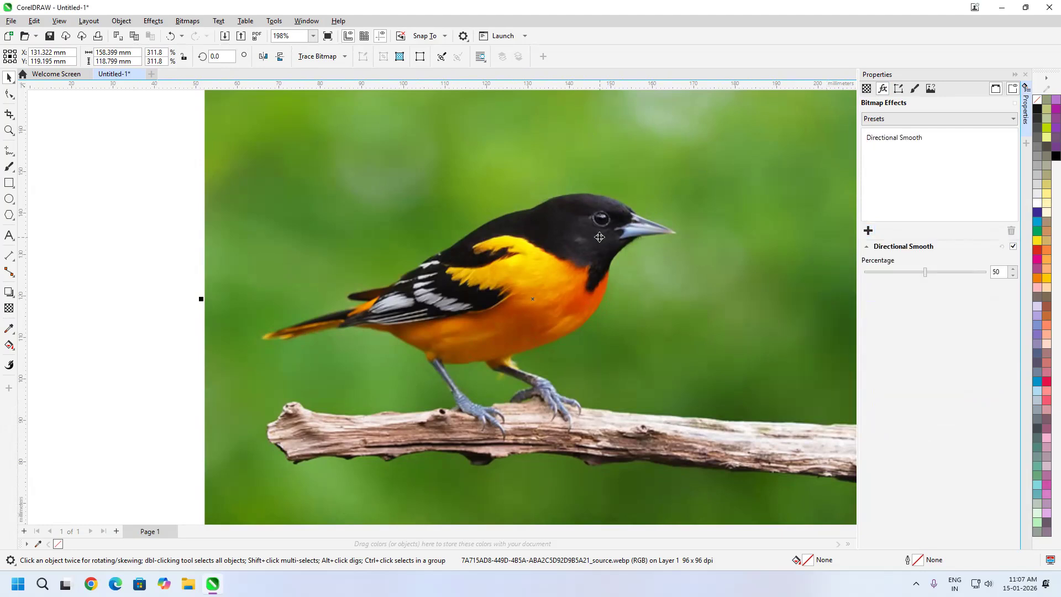
Set the Directional Smooth percentage to 100 while inspecting the bird's eye up close
scroll(616, 208, "up", 1)
scroll(616, 208, "up", 5)
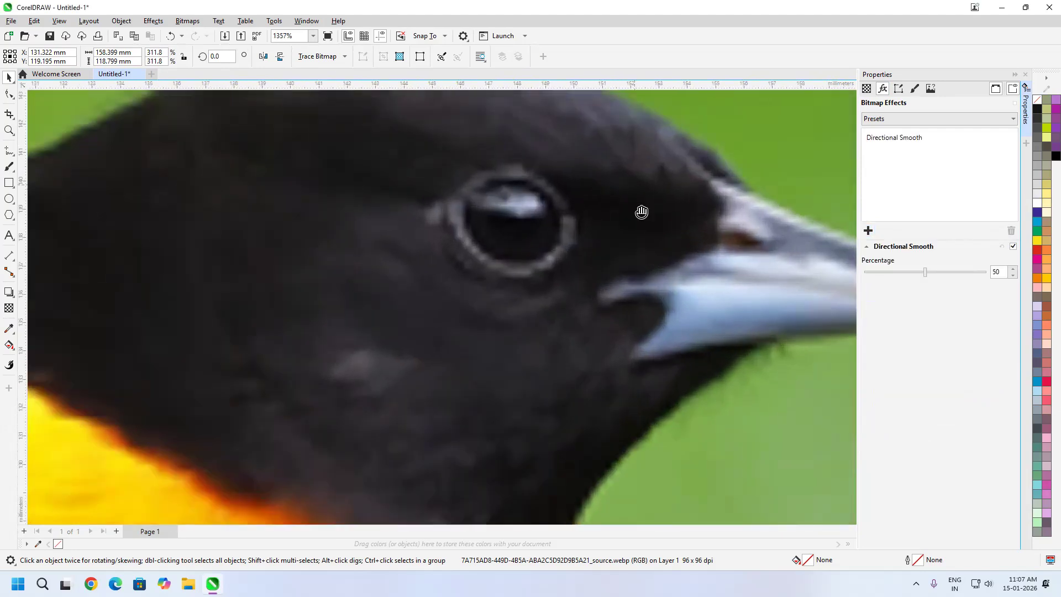
left_click_drag(640, 213, 674, 296)
scroll(594, 216, "up", 1)
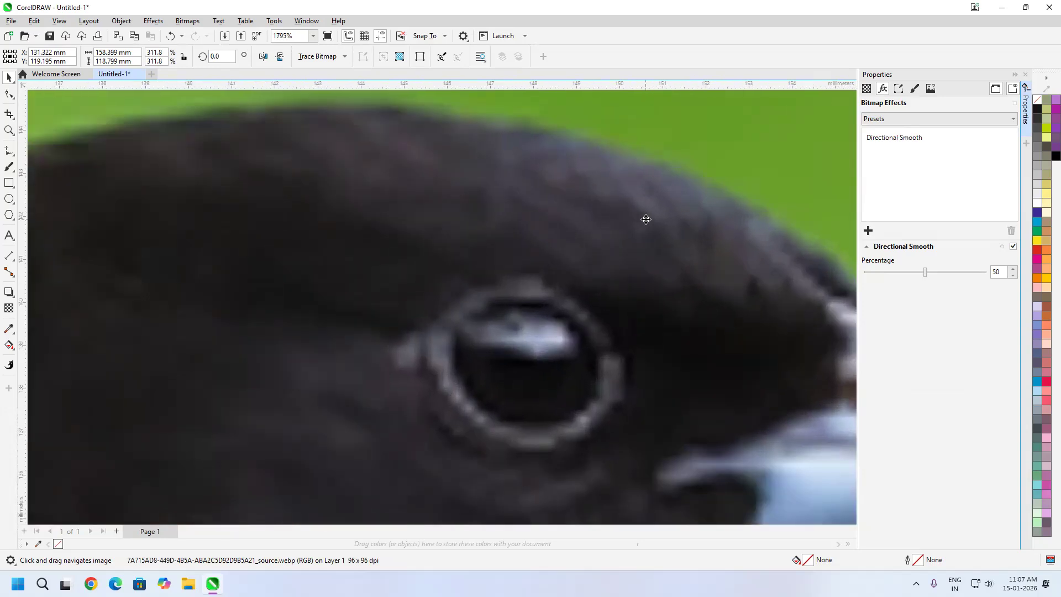
left_click_drag(925, 272, 996, 274)
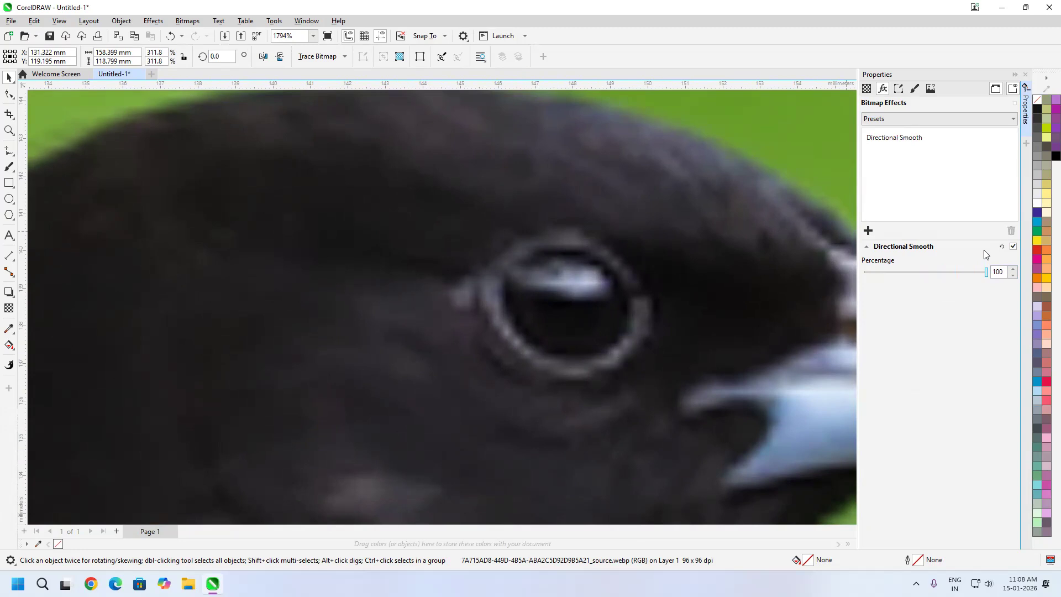
Toggle Directional Smooth off and on repeatedly to compare the bird's head with and without the effect
left_click(1013, 248)
left_click(1013, 248)
left_click(1013, 247)
left_click(1014, 248)
left_click(1014, 248)
left_click(1013, 248)
left_click(1014, 248)
left_click(1013, 248)
left_click(1012, 248)
scroll(656, 302, "down", 3)
left_click_drag(666, 338, 605, 214)
scroll(600, 222, "down", 2)
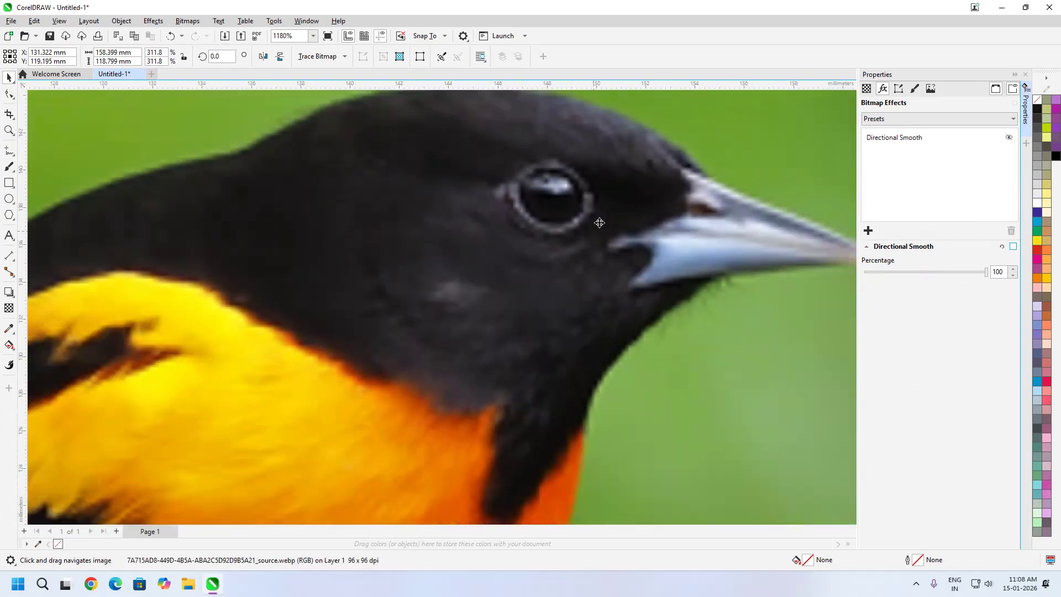
scroll(600, 223, "down", 1)
left_click(1014, 247)
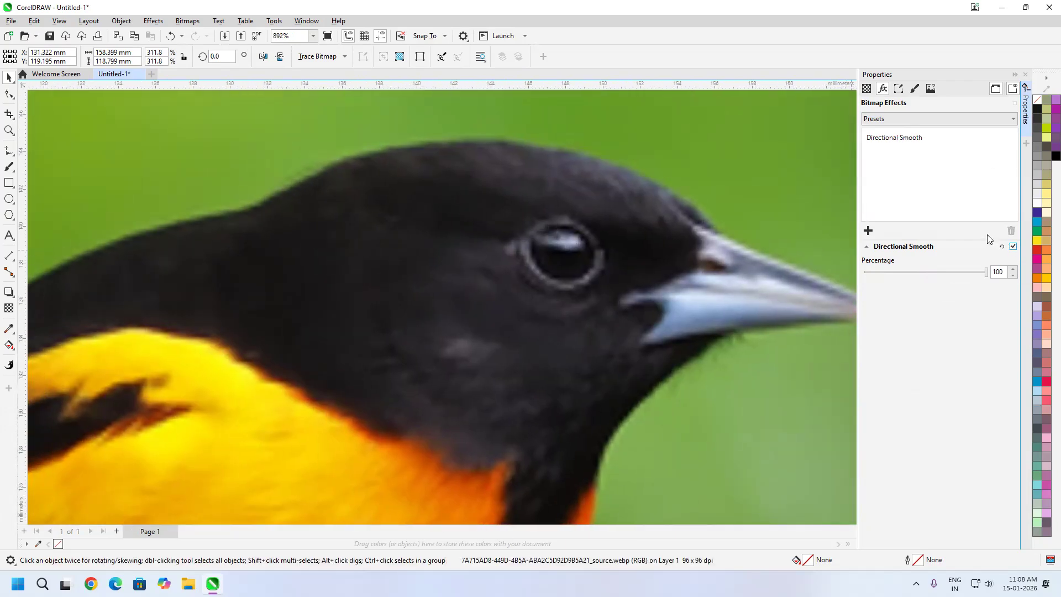
Replace the Directional Smooth effect on the bird image with the Feather blur effect
left_click(915, 143)
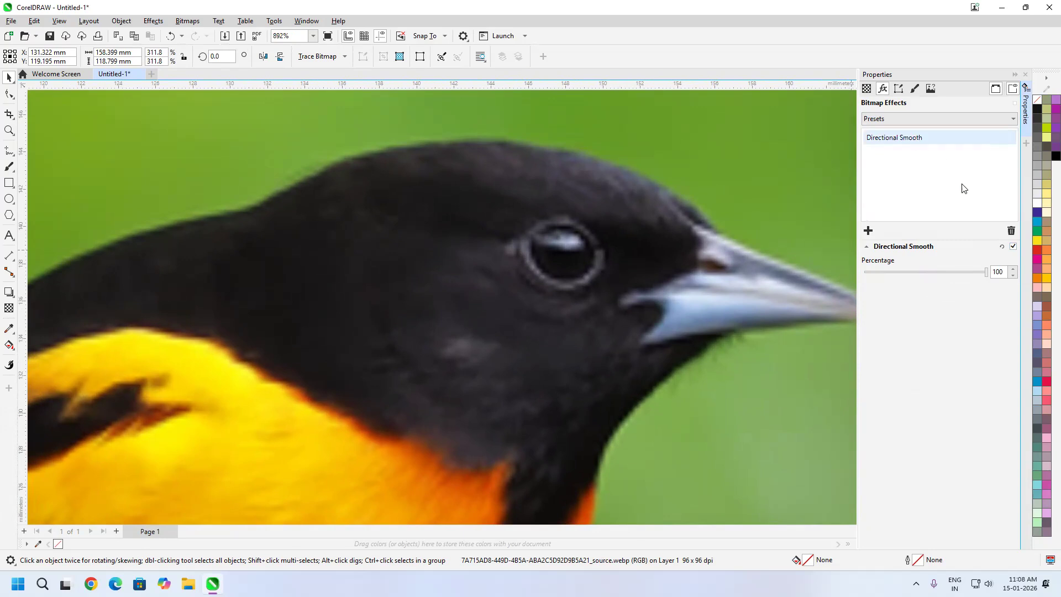
left_click(1011, 231)
left_click(868, 230)
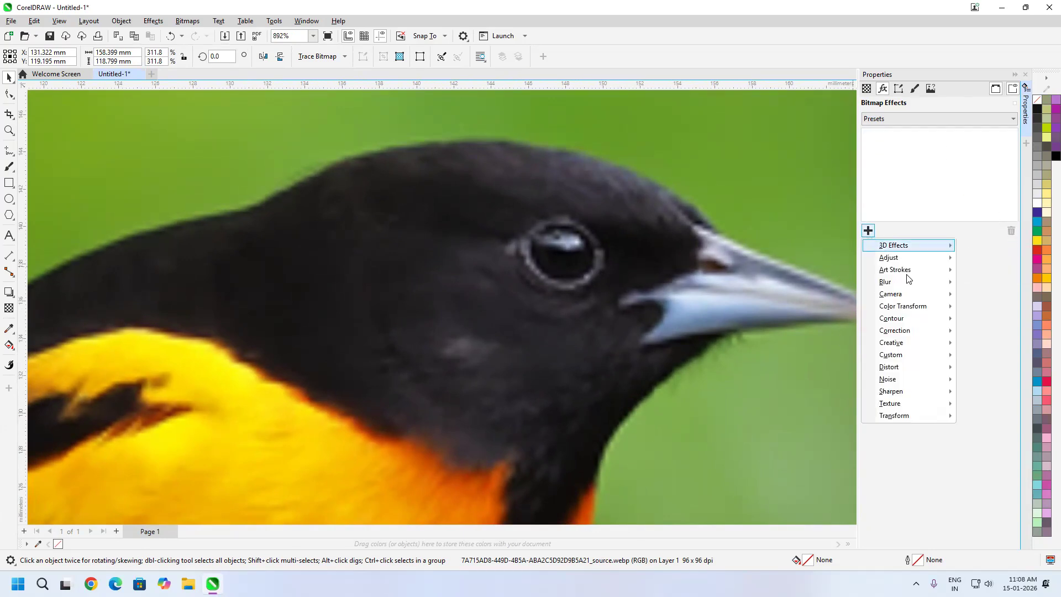
mouse_move(882, 283)
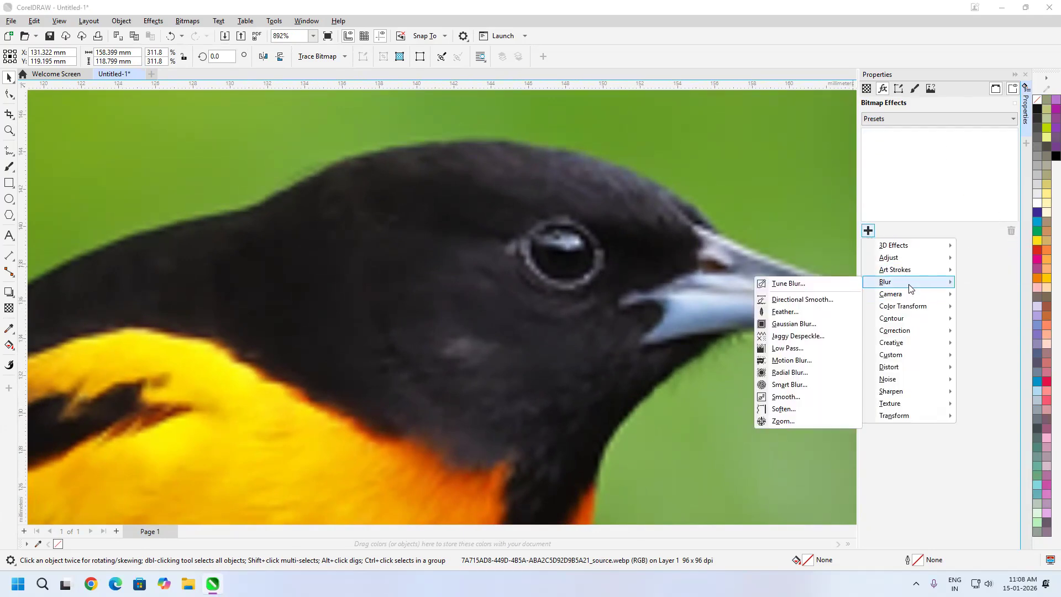
left_click(791, 315)
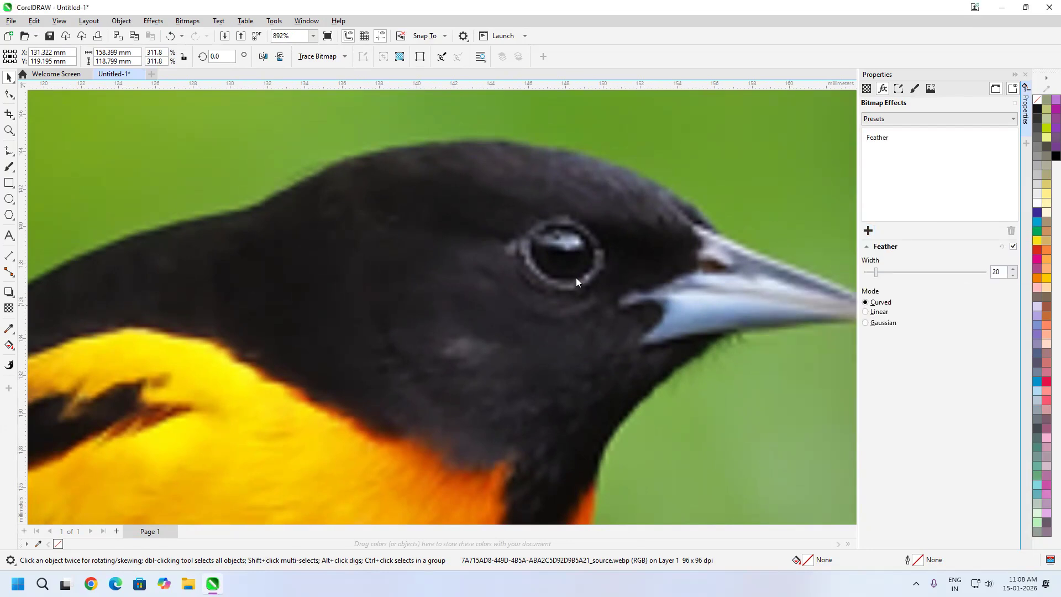
Try Feather widths of 54 and 74, switch the mode to Gaussian, and set the width to 52
scroll(589, 246, "up", 1)
mouse_move(892, 272)
left_mouse_down()
mouse_move(931, 273)
mouse_move(875, 276)
mouse_move(917, 276)
mouse_move(890, 278)
left_mouse_up()
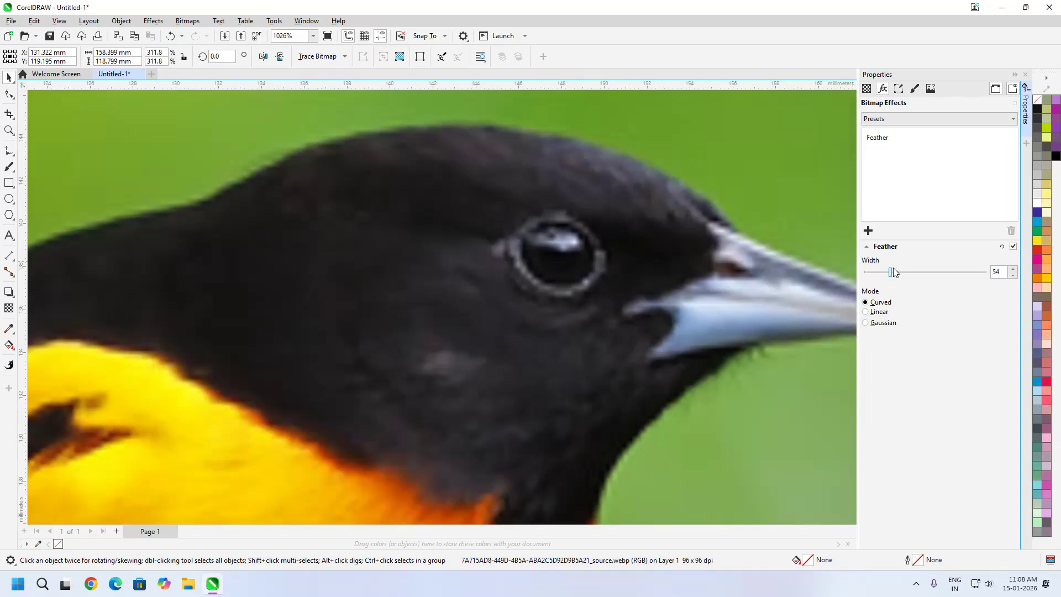
scroll(561, 346, "down", 5)
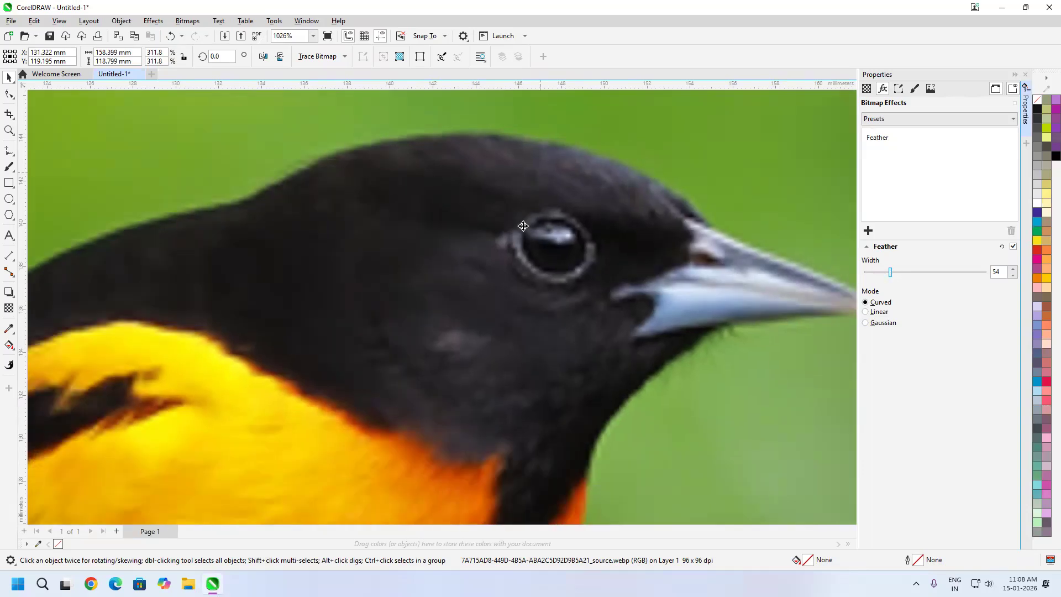
scroll(570, 355, "down", 3)
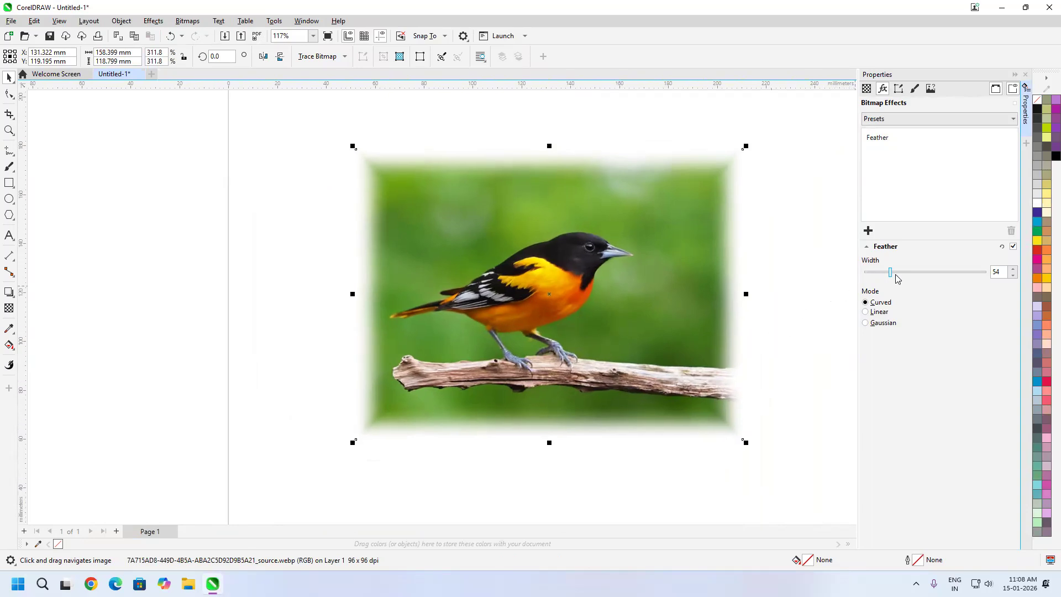
mouse_move(892, 276)
left_mouse_down()
mouse_move(931, 282)
mouse_move(875, 274)
mouse_move(909, 275)
mouse_move(896, 276)
left_mouse_up()
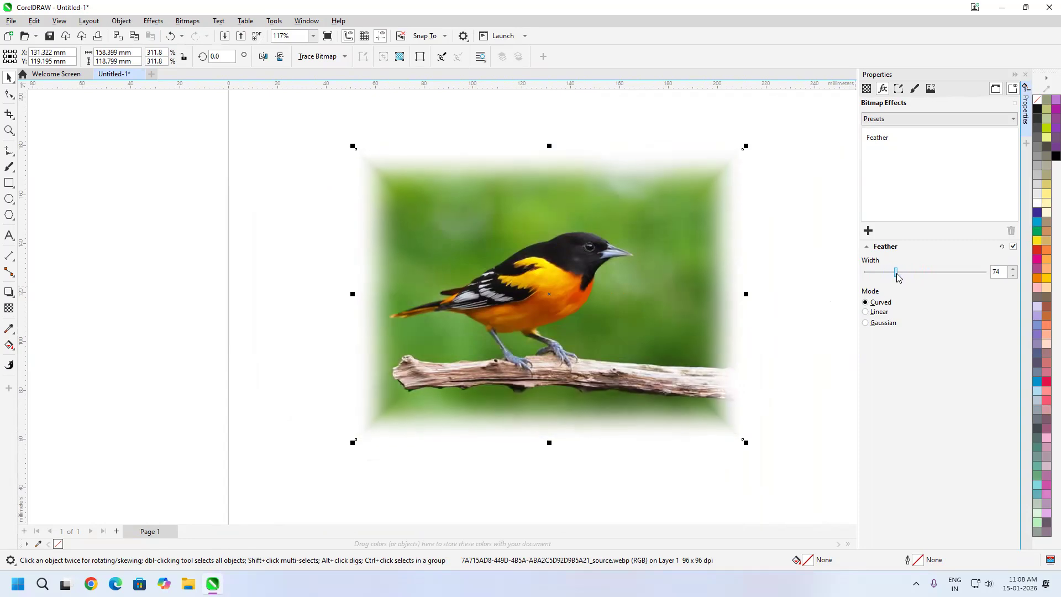
left_click(875, 326)
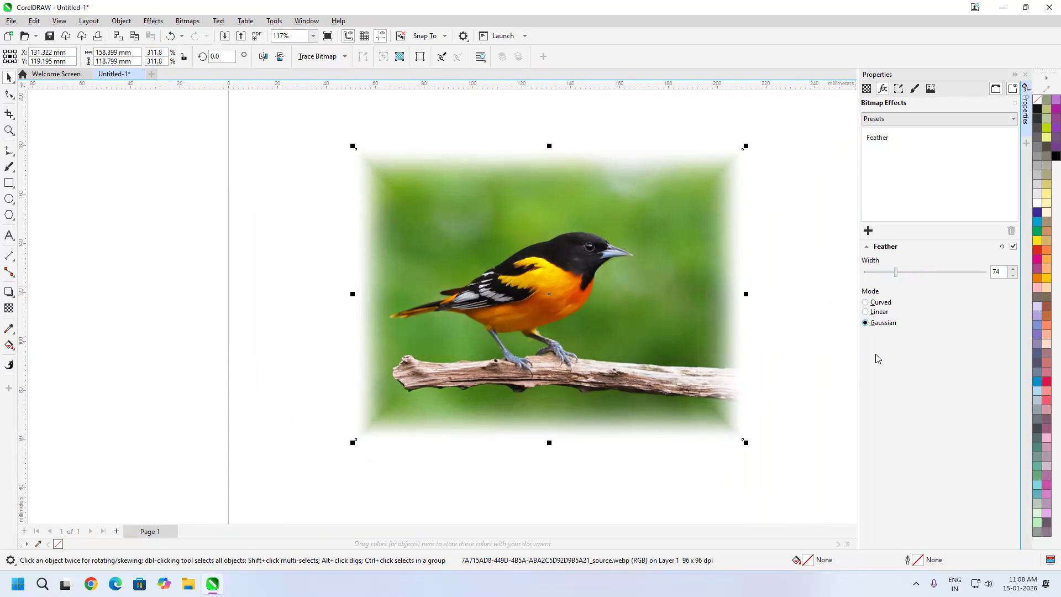
mouse_move(896, 276)
left_mouse_down()
mouse_move(875, 277)
mouse_move(909, 278)
mouse_move(877, 279)
mouse_move(891, 279)
left_mouse_up()
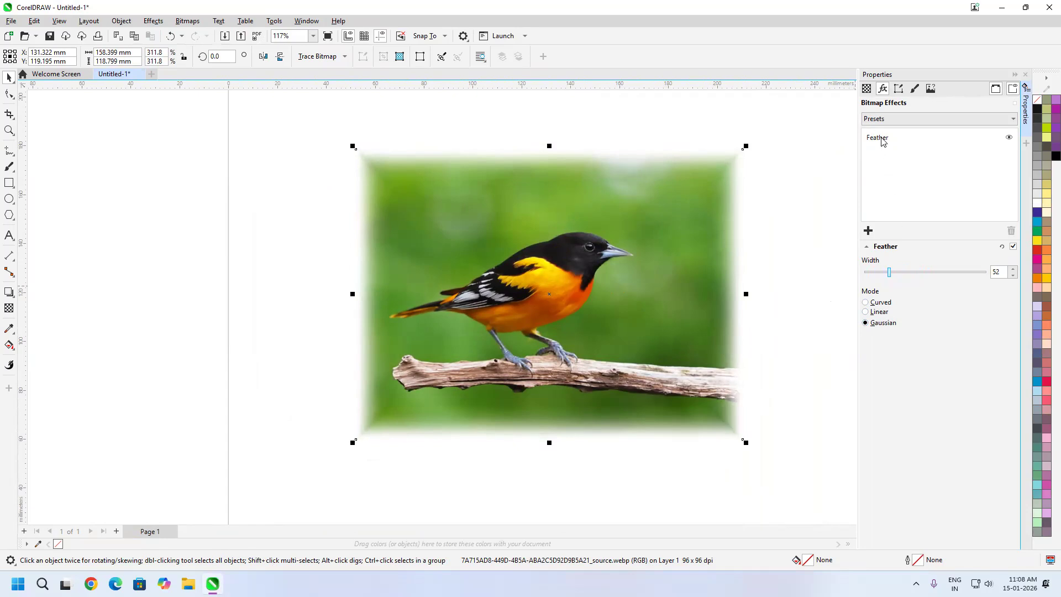
Replace the Feather effect on the bird image with Gaussian Blur and set its radius to 9.19
left_click(879, 138)
left_click(1011, 229)
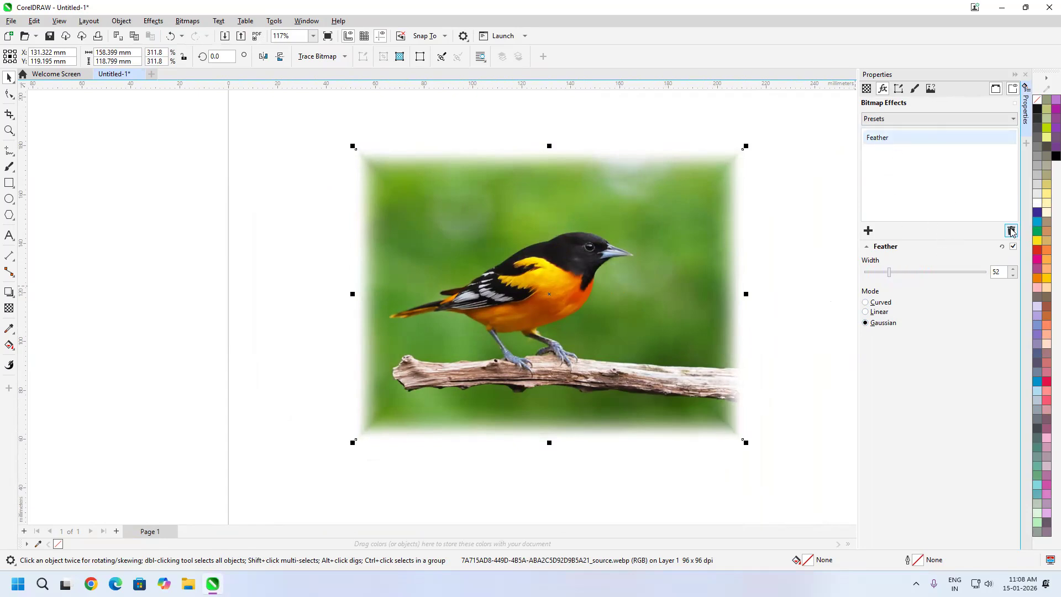
left_click(868, 231)
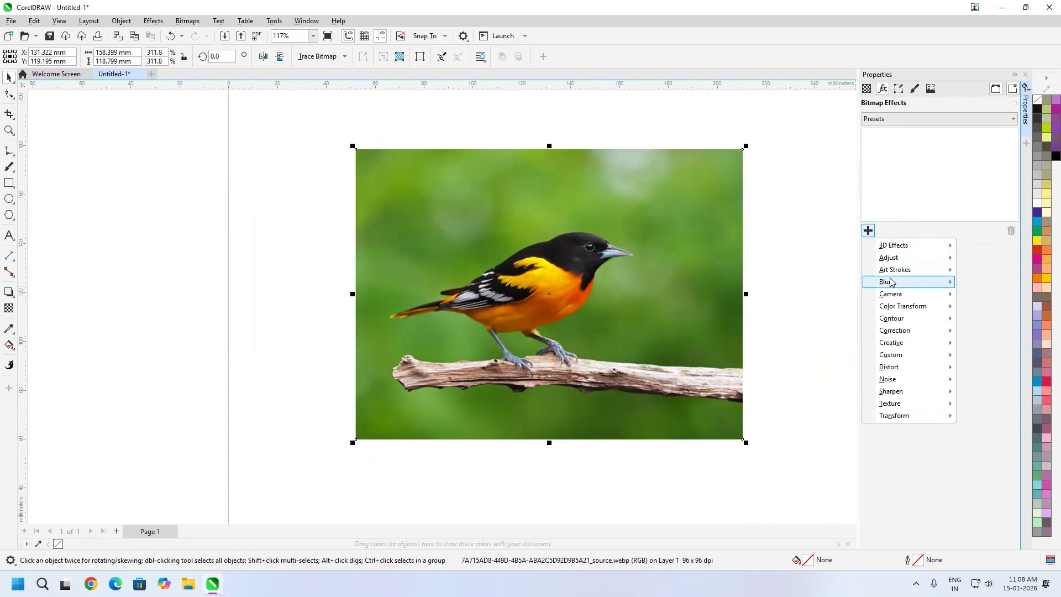
mouse_move(891, 282)
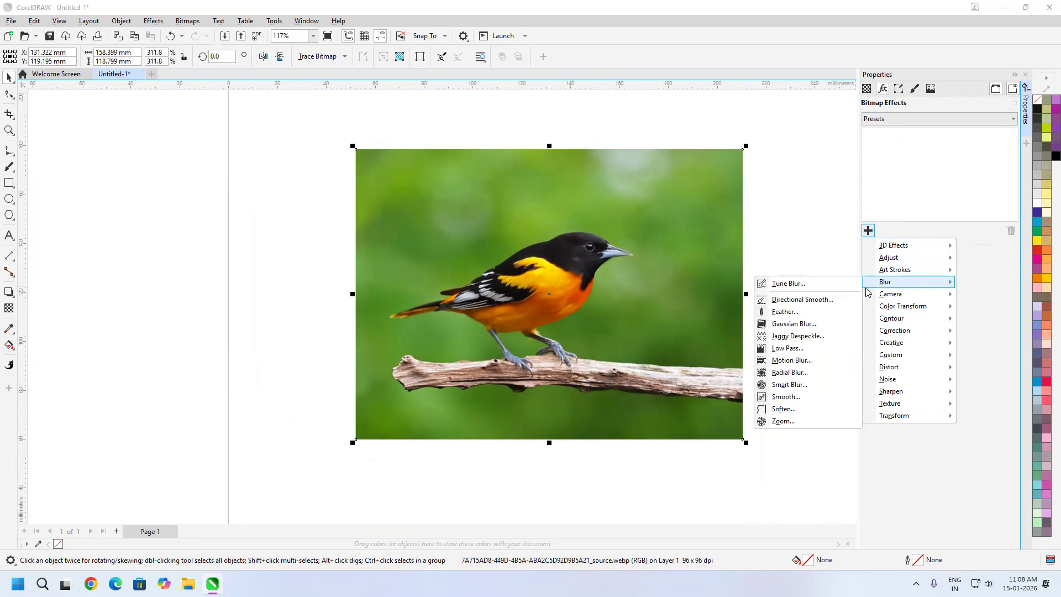
left_click(801, 326)
mouse_move(916, 275)
left_mouse_down()
mouse_move(962, 275)
mouse_move(873, 276)
mouse_move(896, 274)
left_mouse_up()
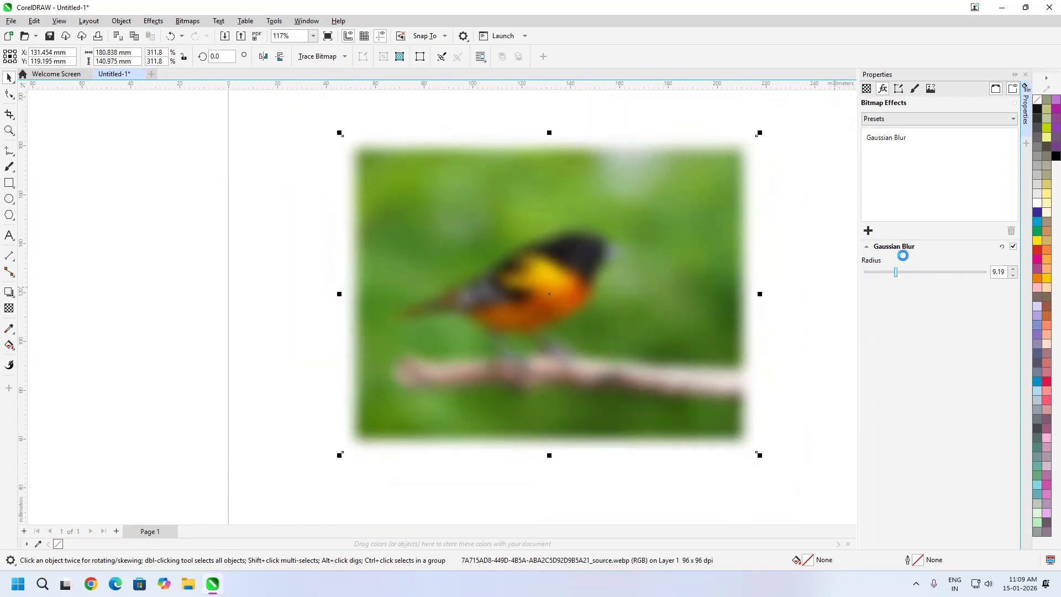
Replace the Gaussian Blur effect on the bird image with Jaggy Despeckle and set its width and height to 5
left_click(890, 140)
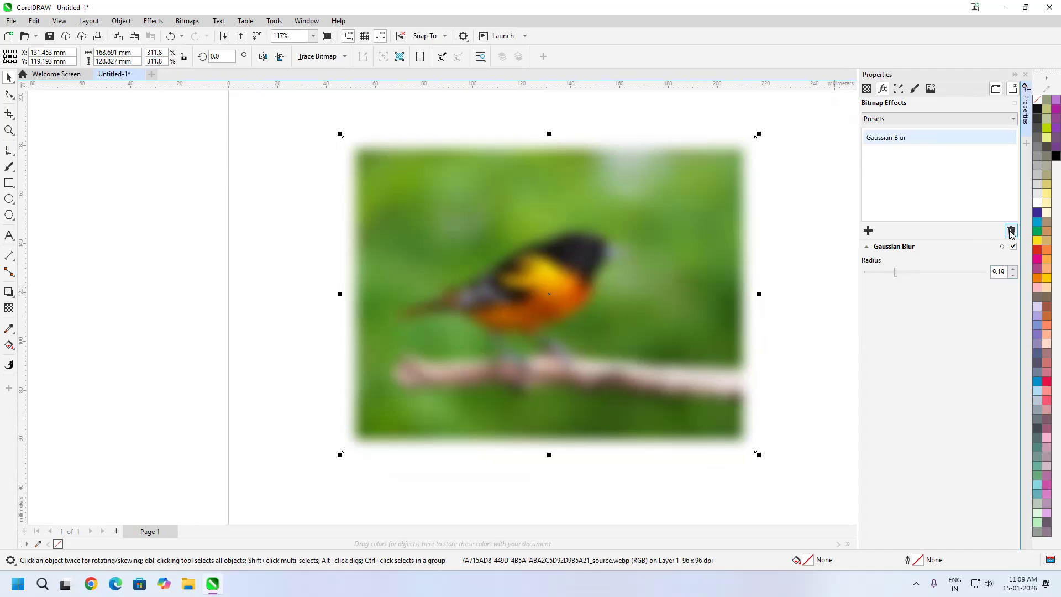
left_click(1011, 231)
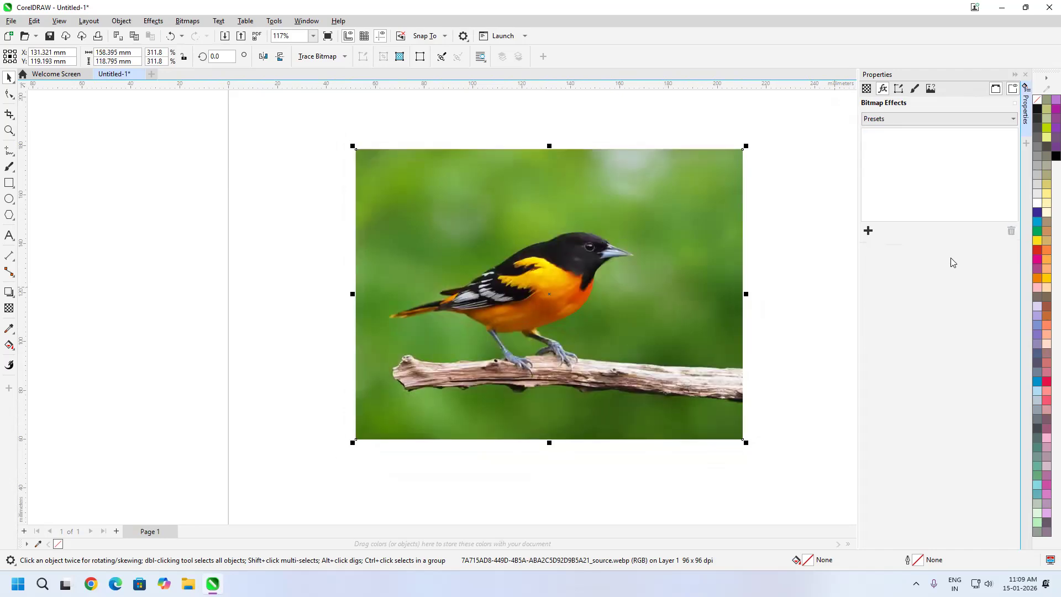
left_click(868, 230)
mouse_move(924, 284)
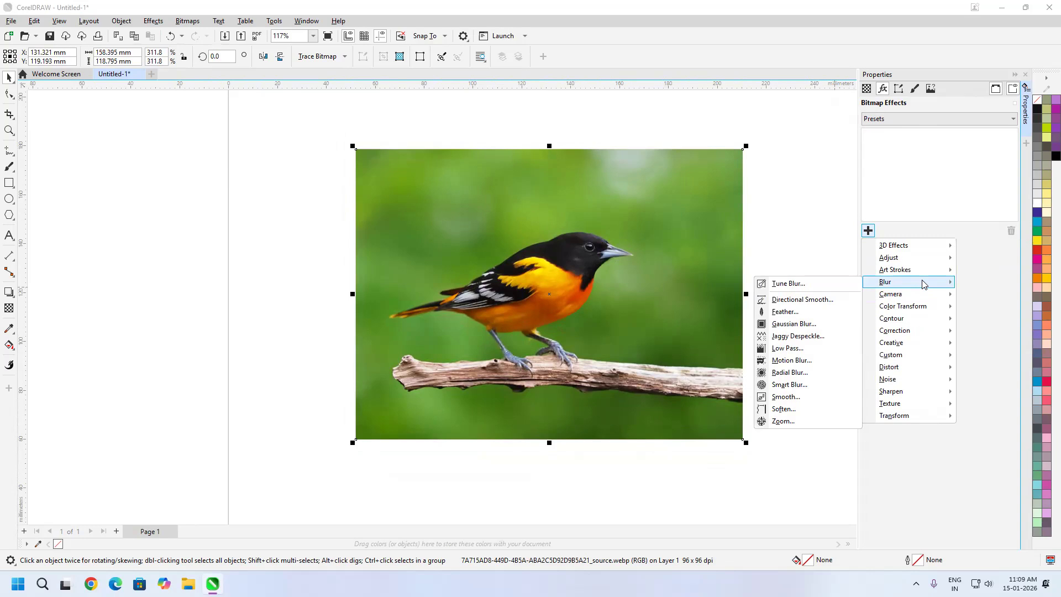
left_click(807, 336)
scroll(595, 252, "up", 4)
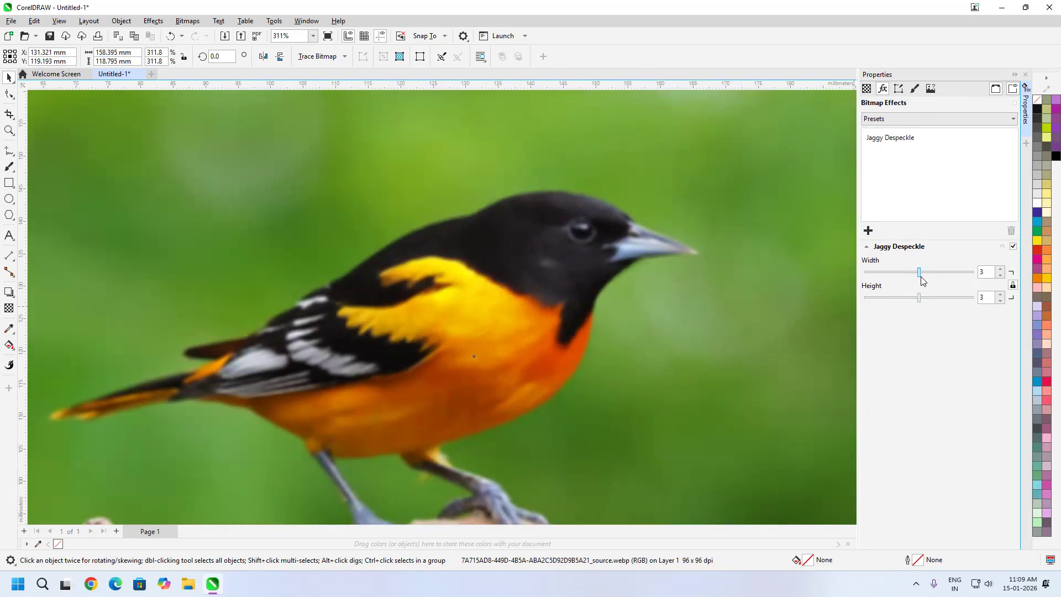
left_click_drag(919, 276, 971, 271)
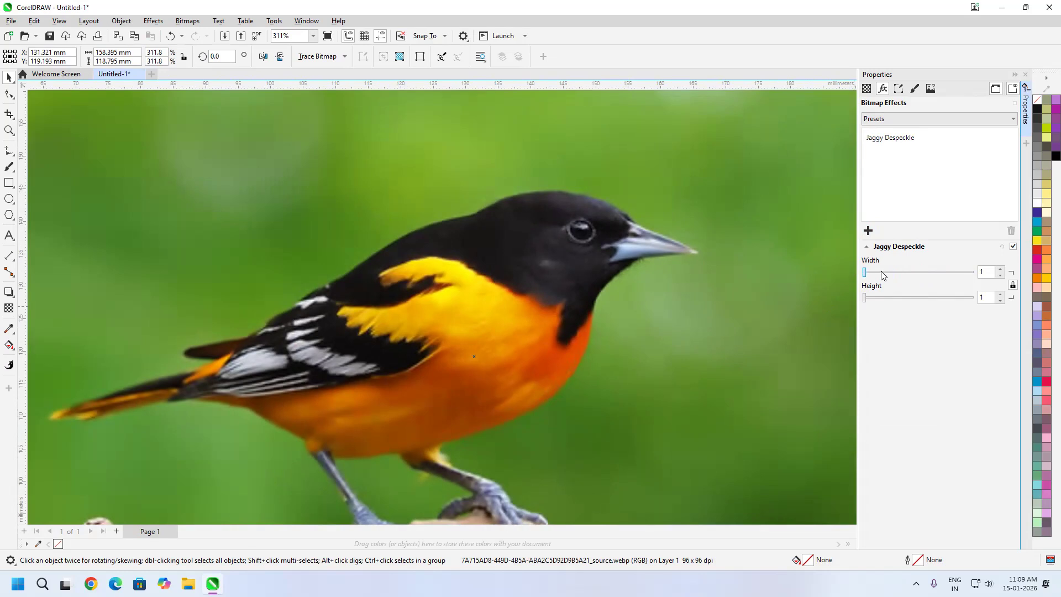
Remove the Jaggy Despeckle effect from the bird image and apply the Low Pass blur effect instead
left_click(887, 139)
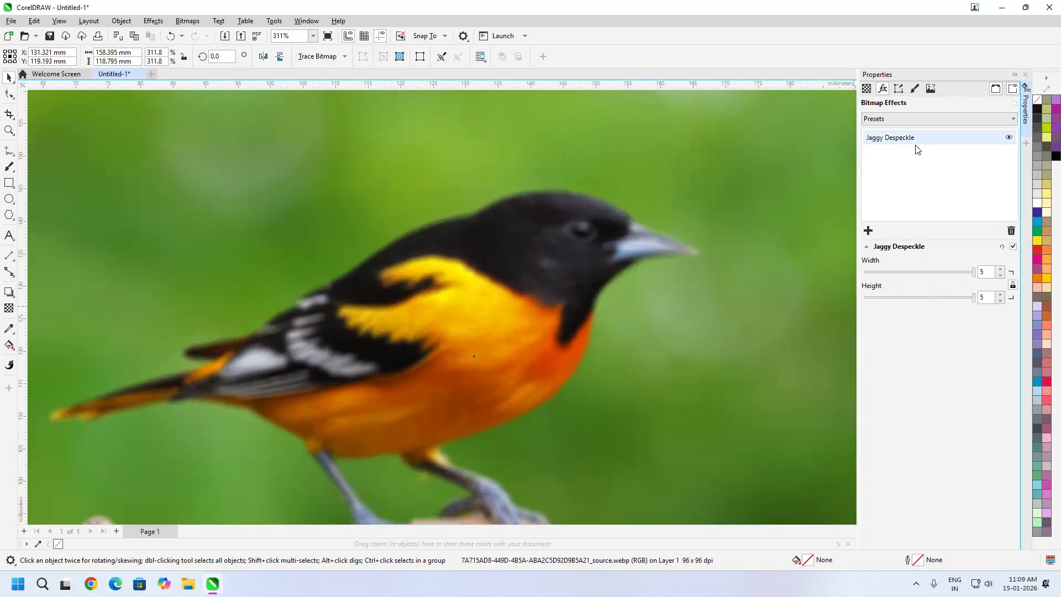
left_click(1010, 231)
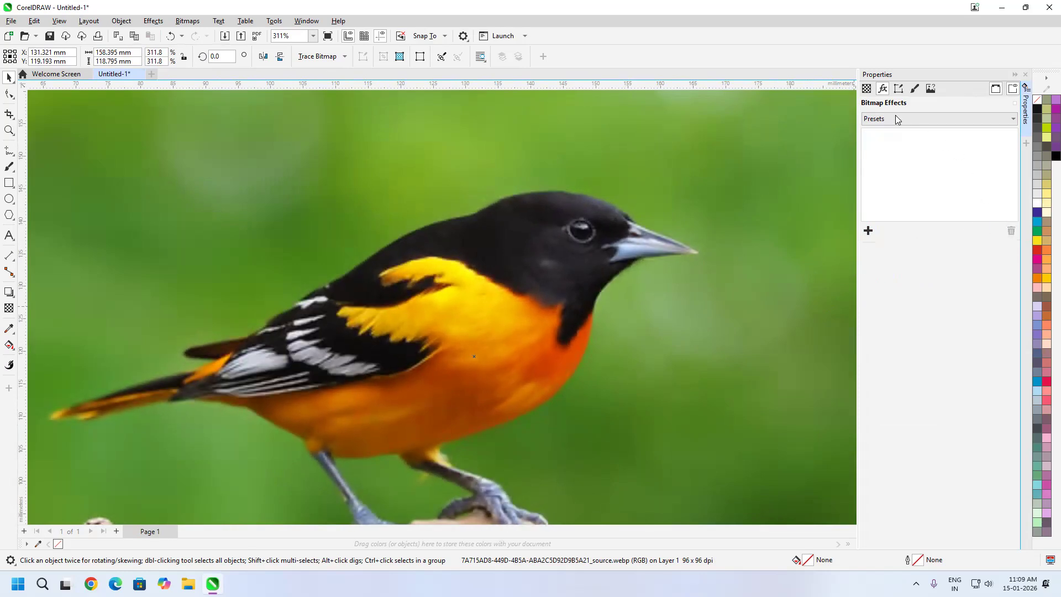
left_click(868, 230)
mouse_move(915, 286)
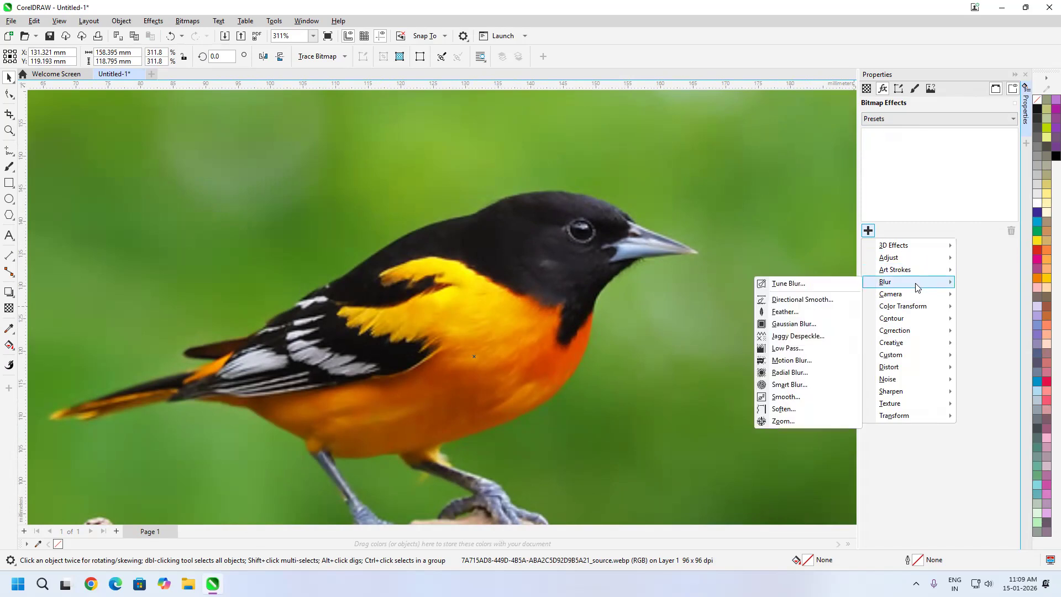
left_click(803, 347)
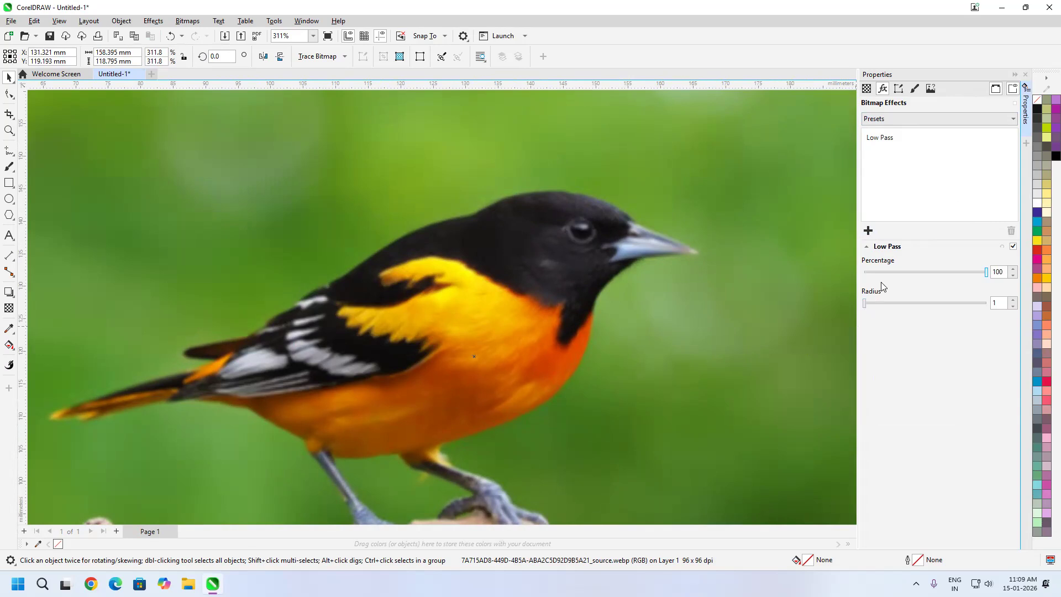
Set the Low Pass percentage to 71 and the radius to 13
left_click(963, 272)
left_click(936, 272)
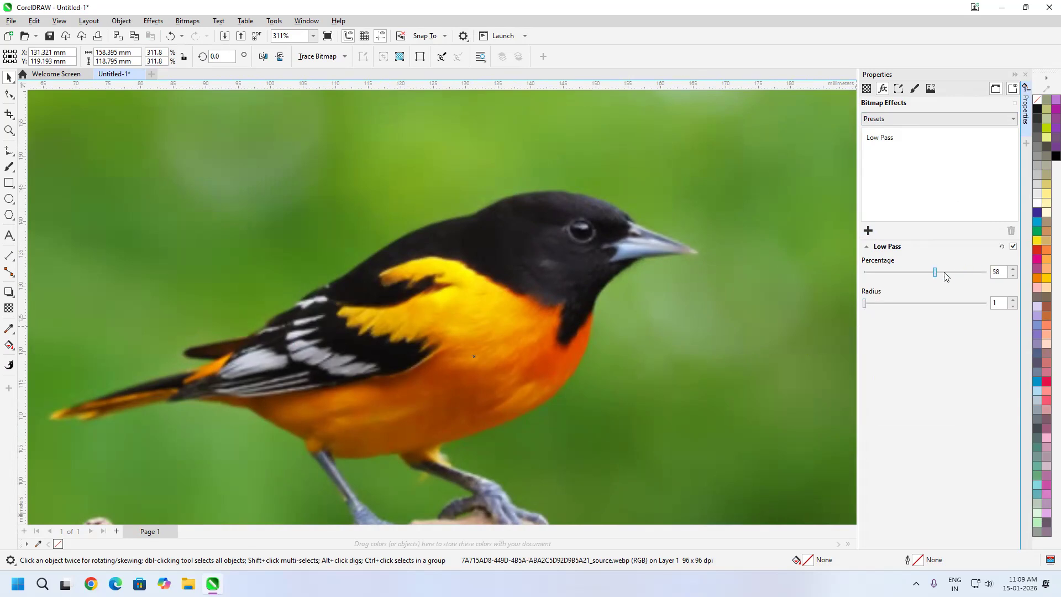
mouse_move(938, 271)
left_mouse_down()
mouse_move(996, 271)
mouse_move(900, 275)
mouse_move(1009, 278)
mouse_move(919, 272)
mouse_move(951, 272)
left_mouse_up()
left_click_drag(865, 308, 939, 315)
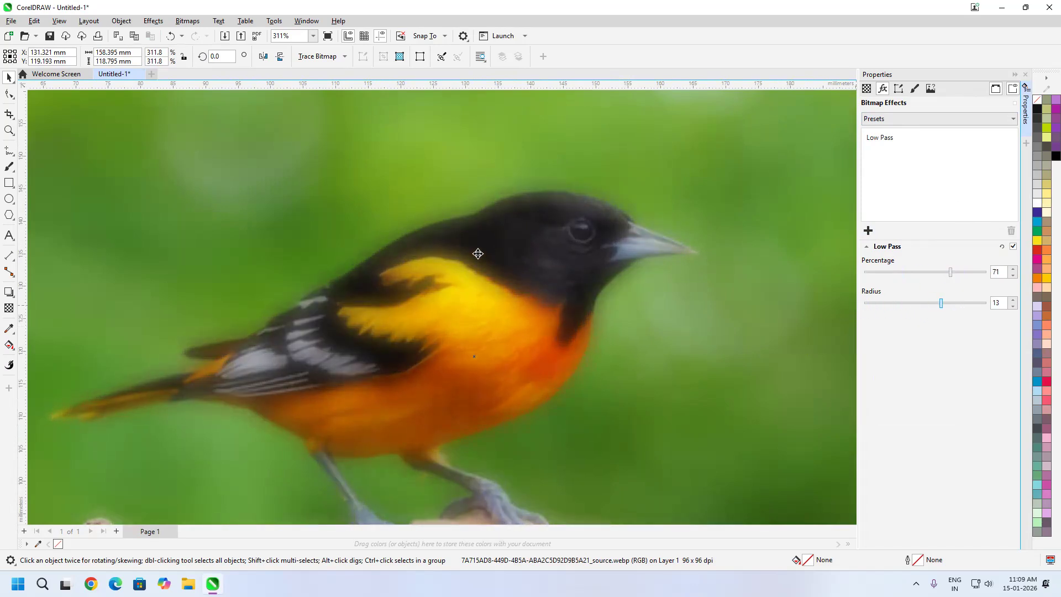
Inspect the bird's head up close and reduce the Low Pass percentage to 67 and the radius to 11
scroll(600, 256, "down", 2)
left_click_drag(605, 323, 634, 315)
scroll(614, 251, "up", 1)
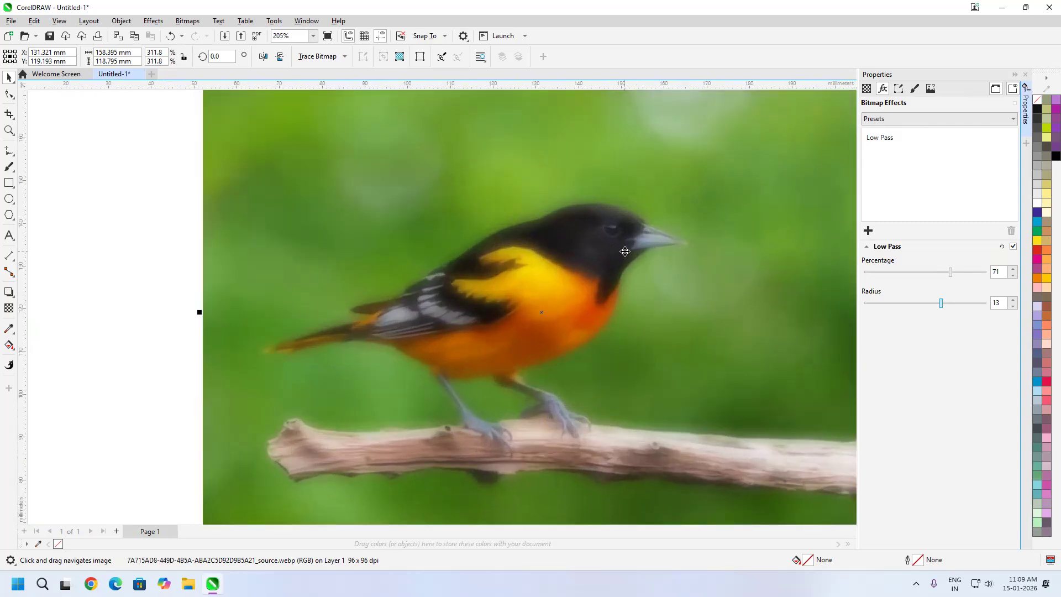
scroll(611, 232, "up", 3)
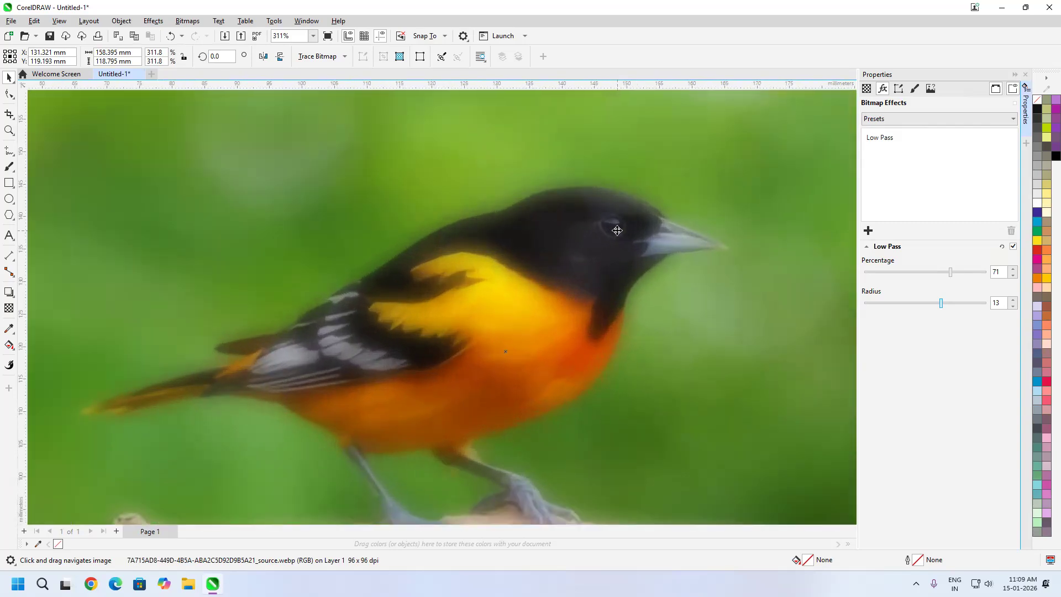
left_click_drag(951, 272, 927, 317)
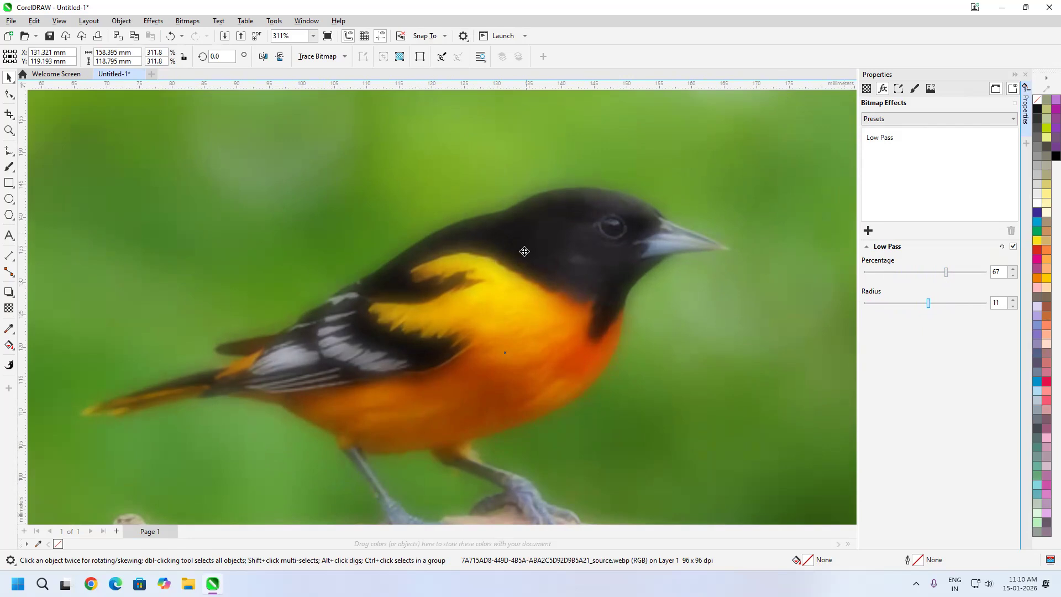
key("F3")
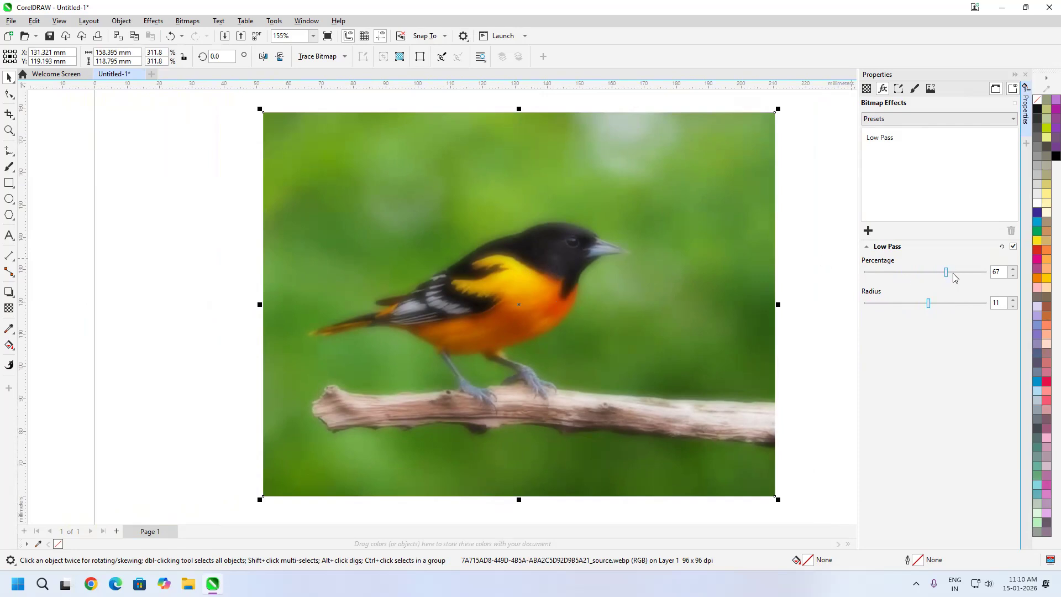
mouse_move(947, 273)
left_mouse_down()
mouse_move(924, 275)
mouse_move(945, 275)
left_mouse_up()
Replace the Low Pass effect with Motion Blur, using a distance of 43 and a direction of 12°
left_click(892, 144)
left_click(1011, 231)
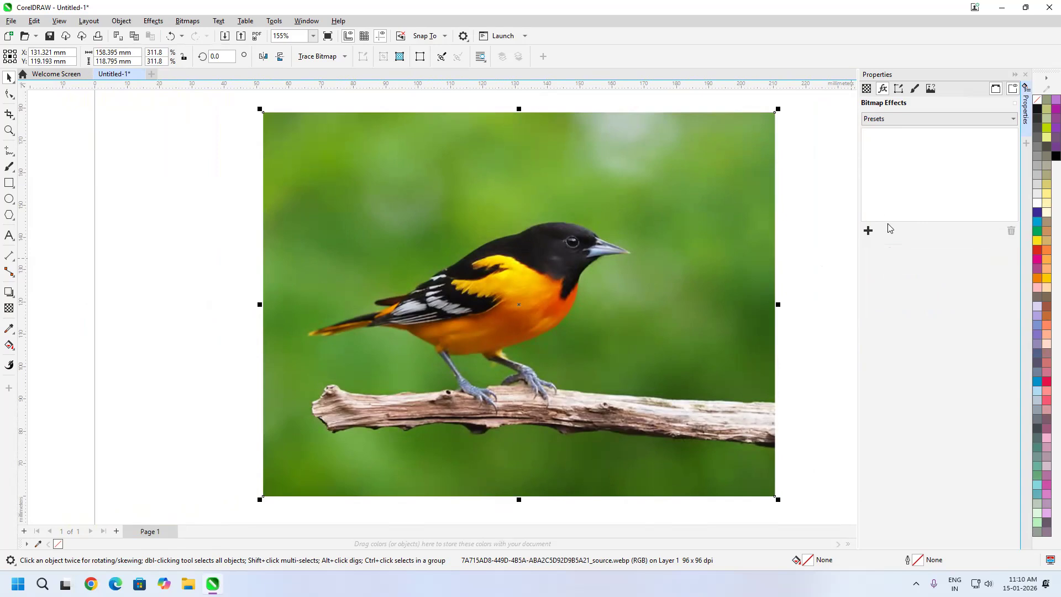
left_click(867, 231)
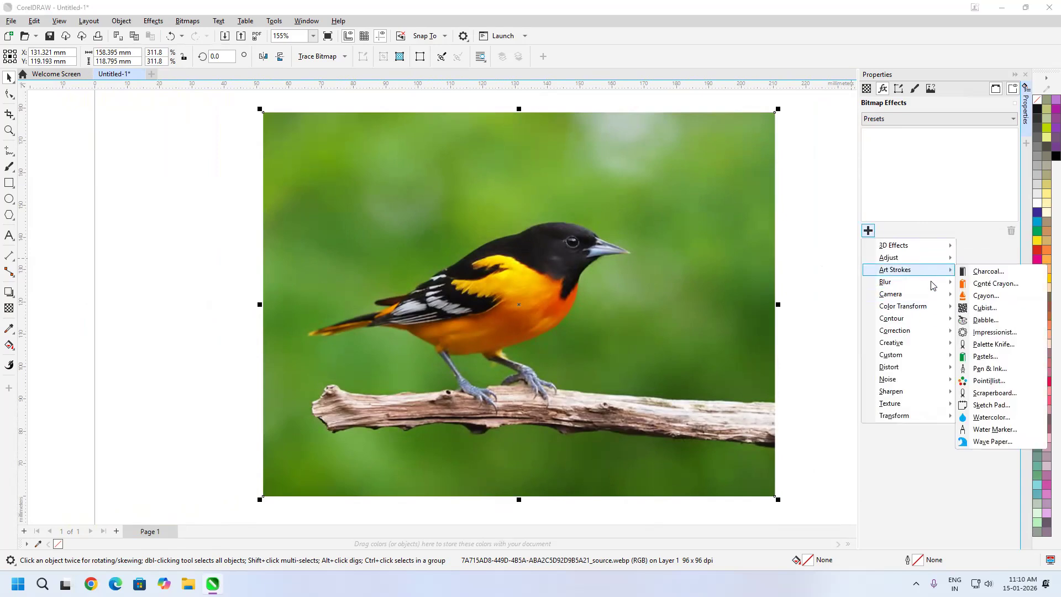
mouse_move(906, 282)
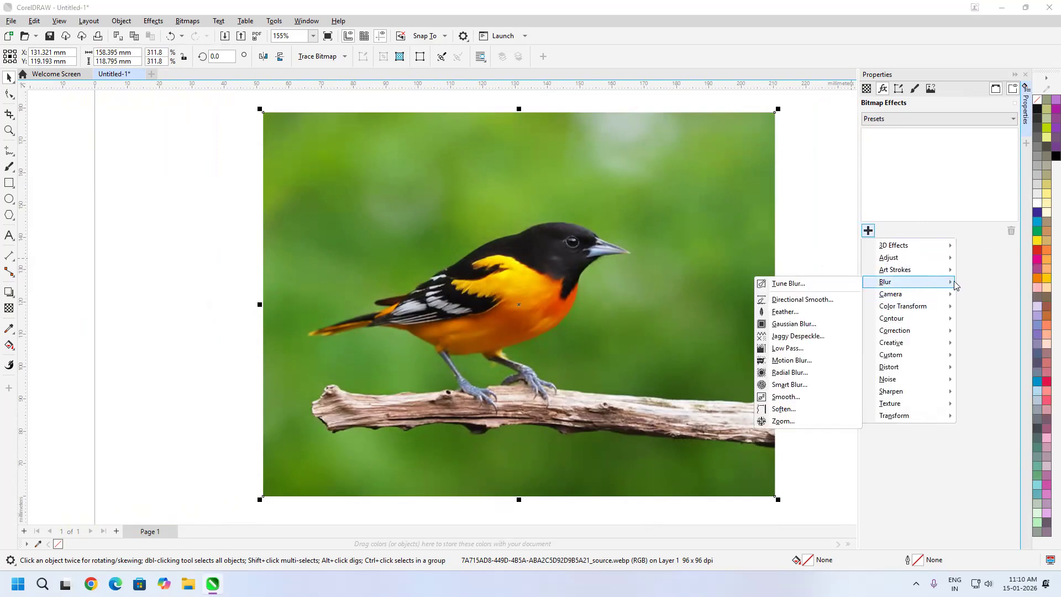
left_click(791, 360)
mouse_move(881, 274)
left_mouse_down()
mouse_move(928, 273)
mouse_move(899, 272)
left_mouse_up()
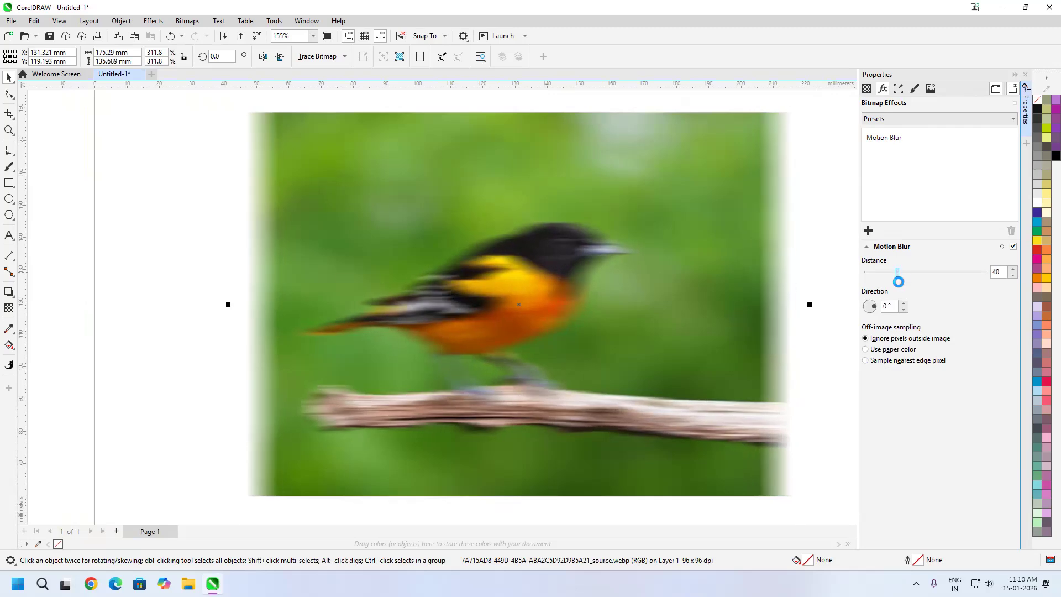
left_click_drag(872, 306, 875, 309)
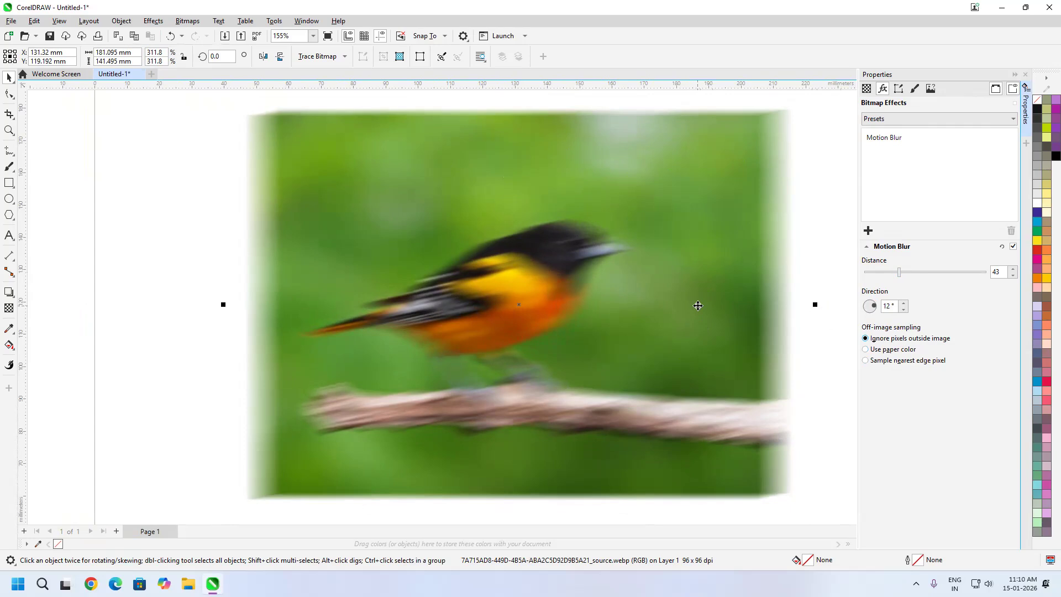
Remove the Motion Blur effect from the bird image and apply Radial Blur instead
left_click(890, 140)
left_click(1012, 230)
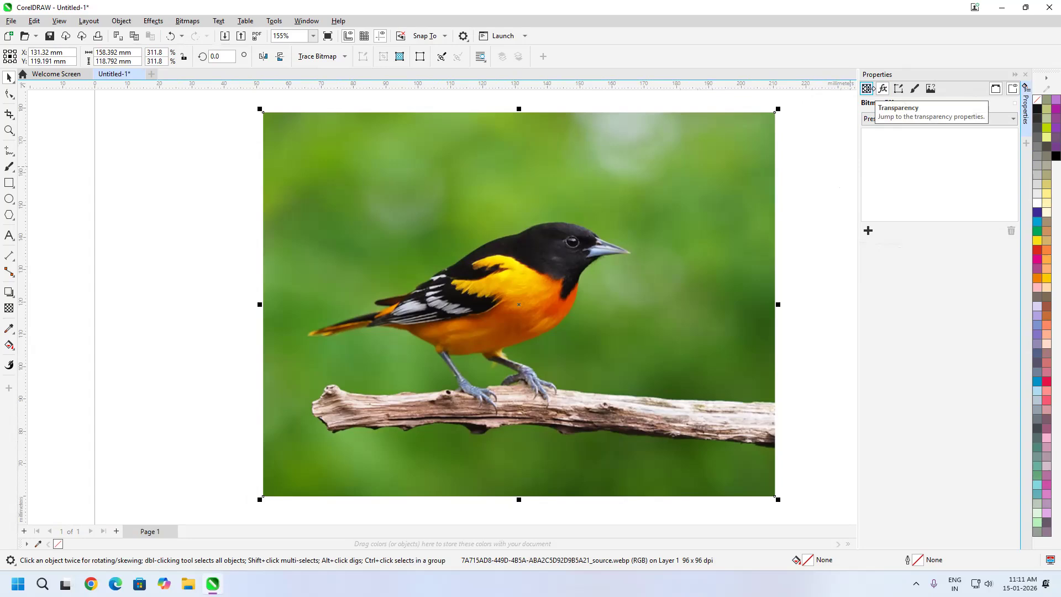
left_click(787, 245)
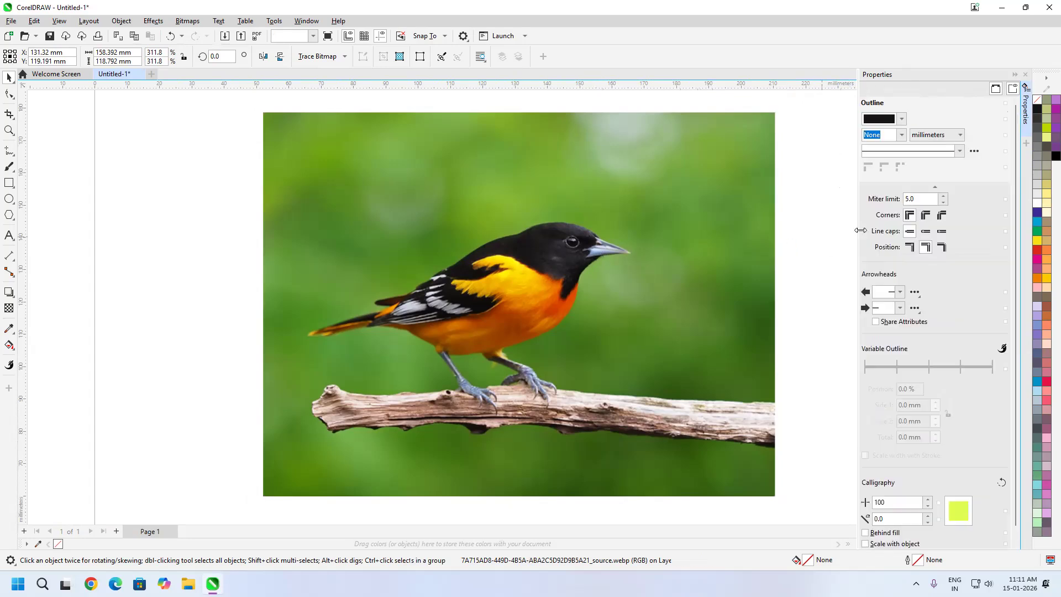
left_click(698, 230)
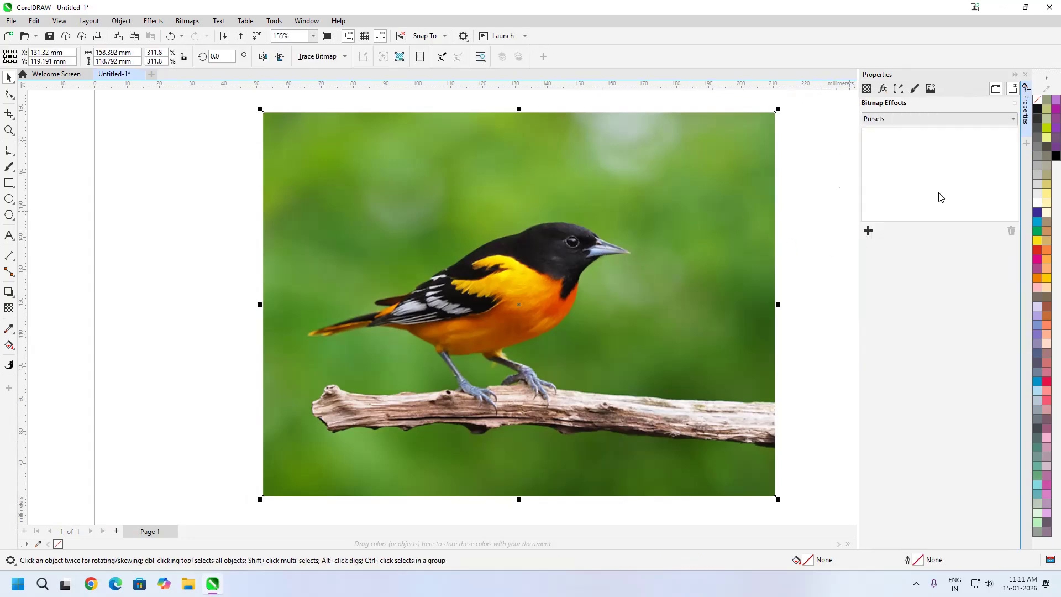
left_click(868, 230)
mouse_move(918, 270)
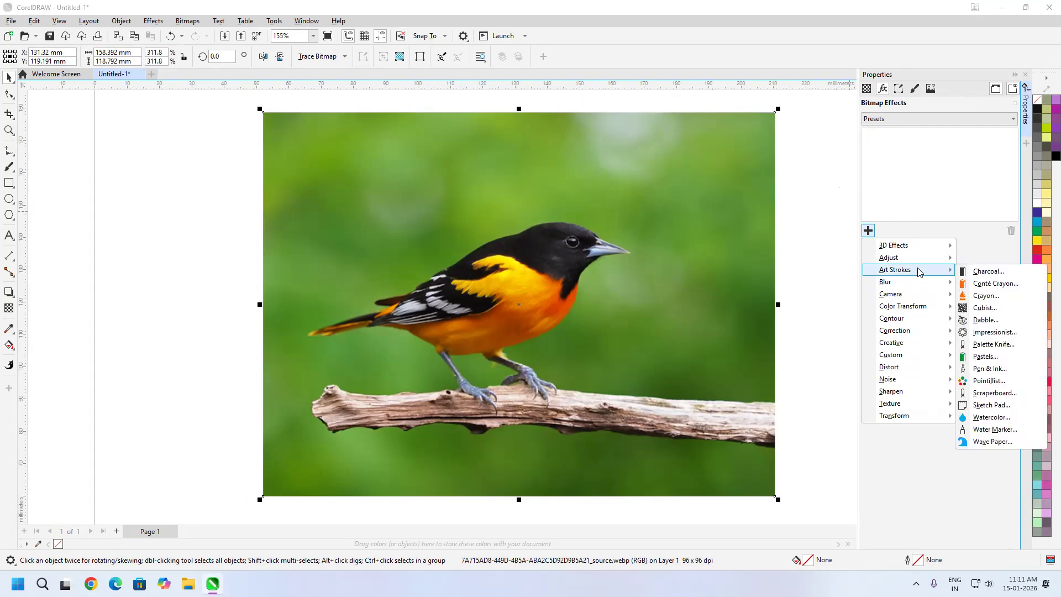
mouse_move(884, 282)
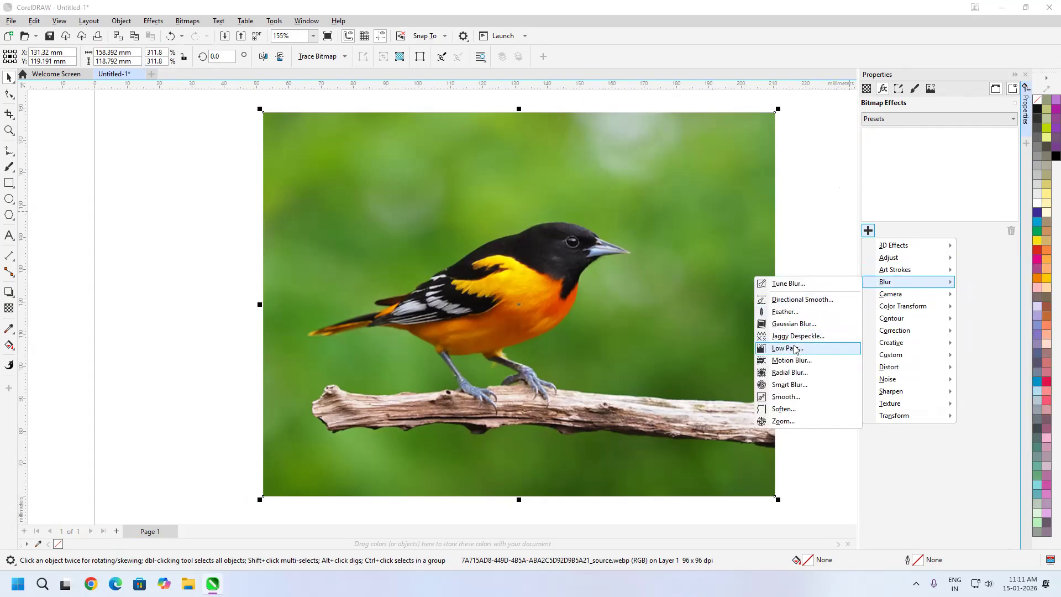
left_click(788, 374)
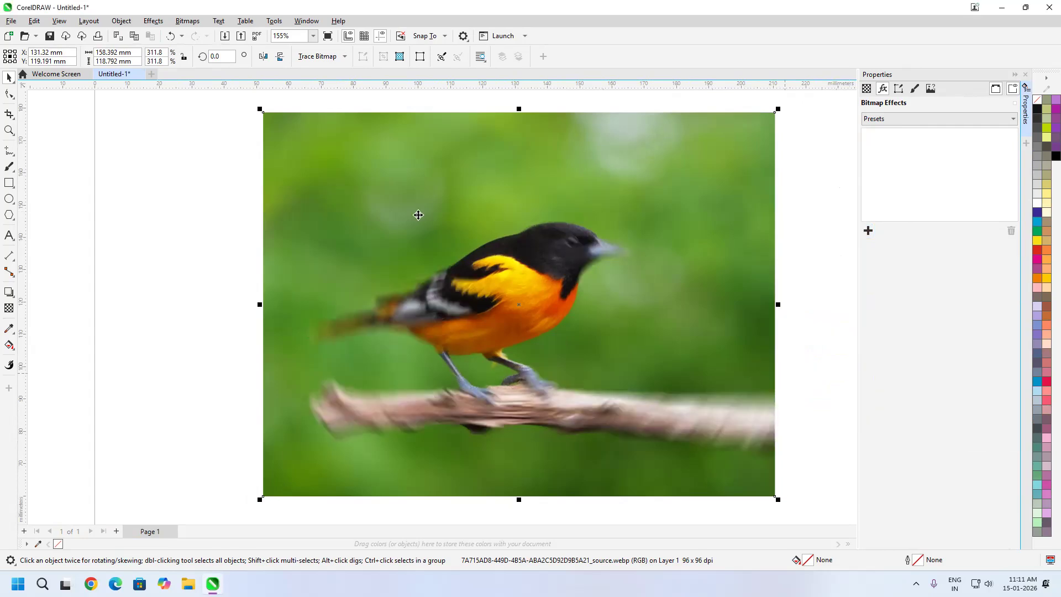
Try a Radial Blur amount of 31, center the blur on the bird's head, and reduce the amount to 18
left_click(887, 141)
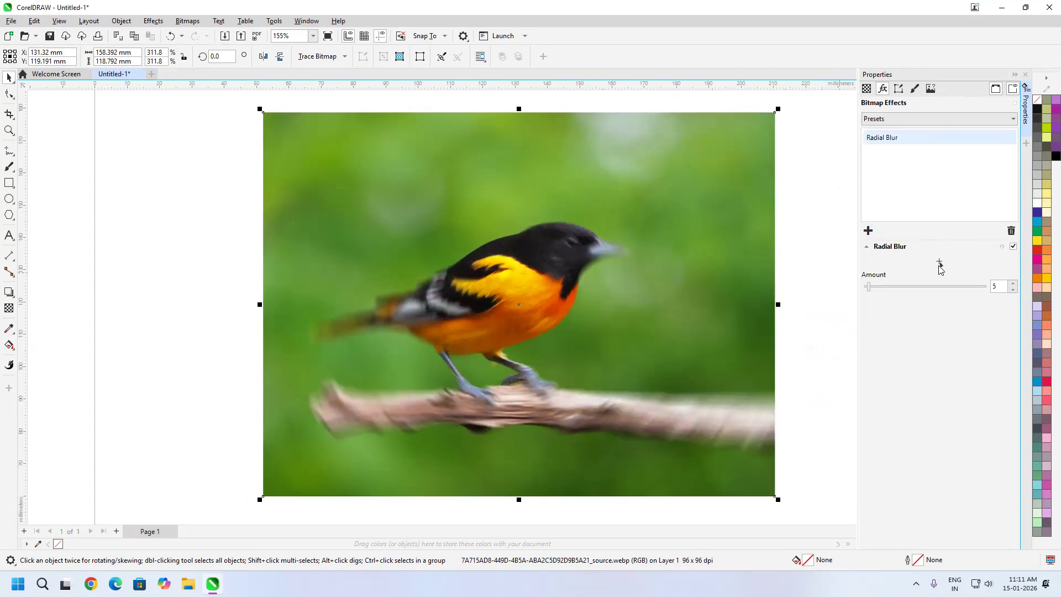
left_click_drag(868, 286, 902, 291)
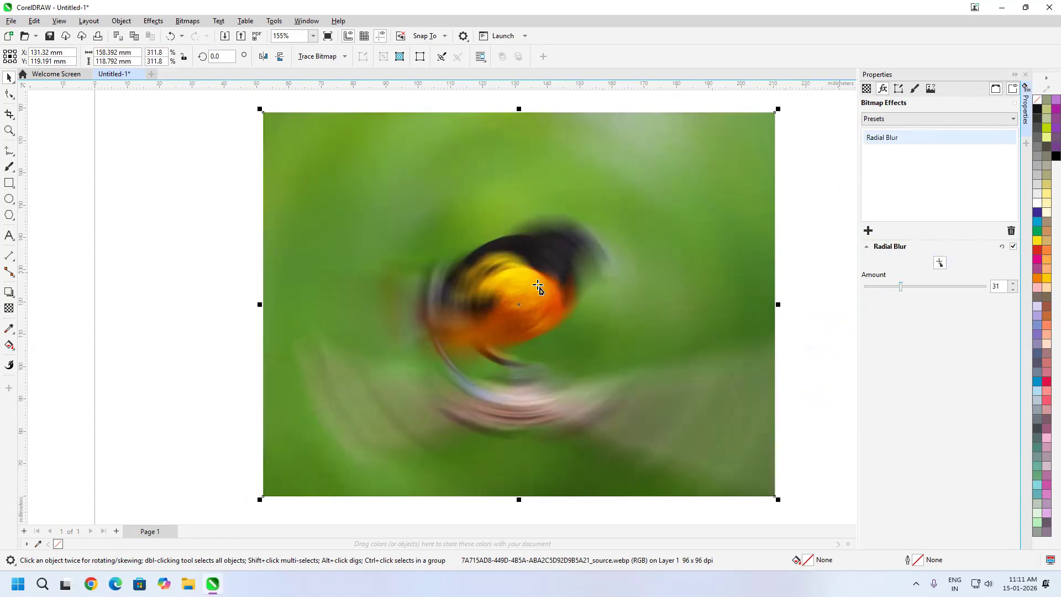
left_click(566, 266)
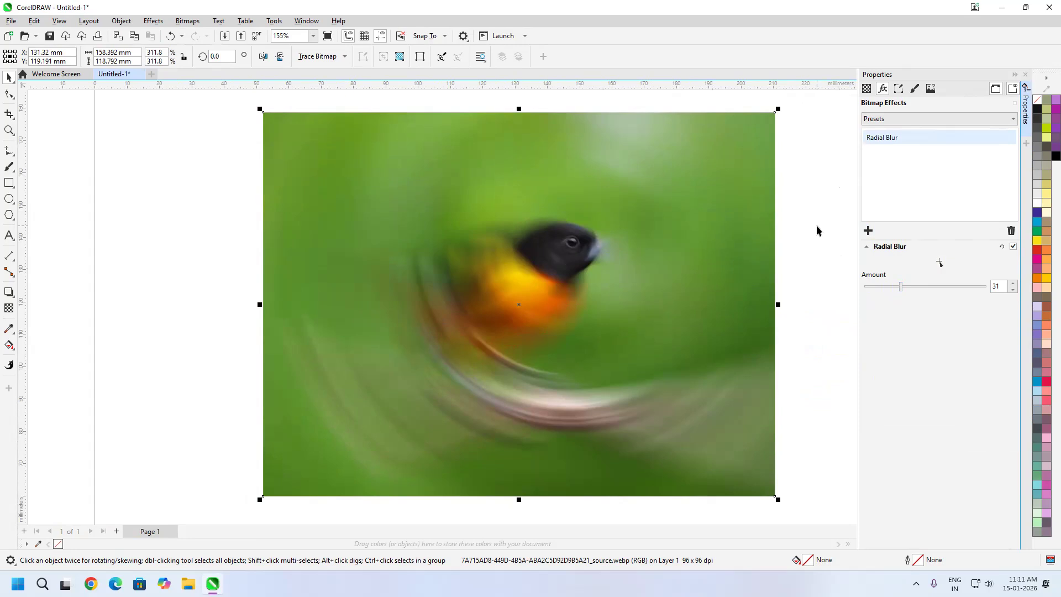
mouse_move(901, 286)
left_mouse_down()
mouse_move(925, 288)
mouse_move(865, 288)
mouse_move(886, 301)
left_mouse_up()
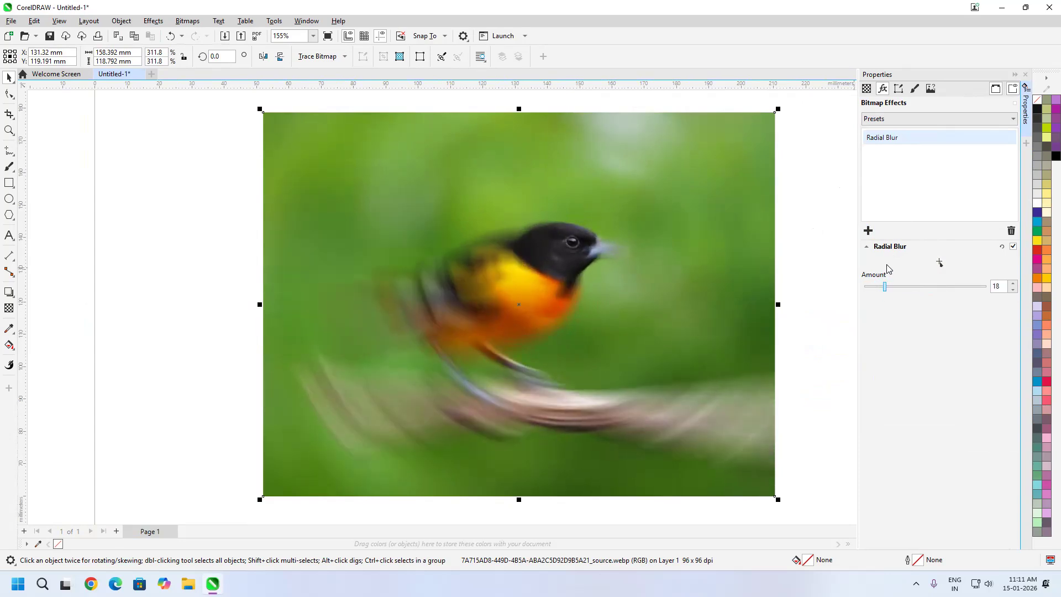
Replace the Radial Blur effect with Smart Blur and inspect the bird up close
left_click(1011, 231)
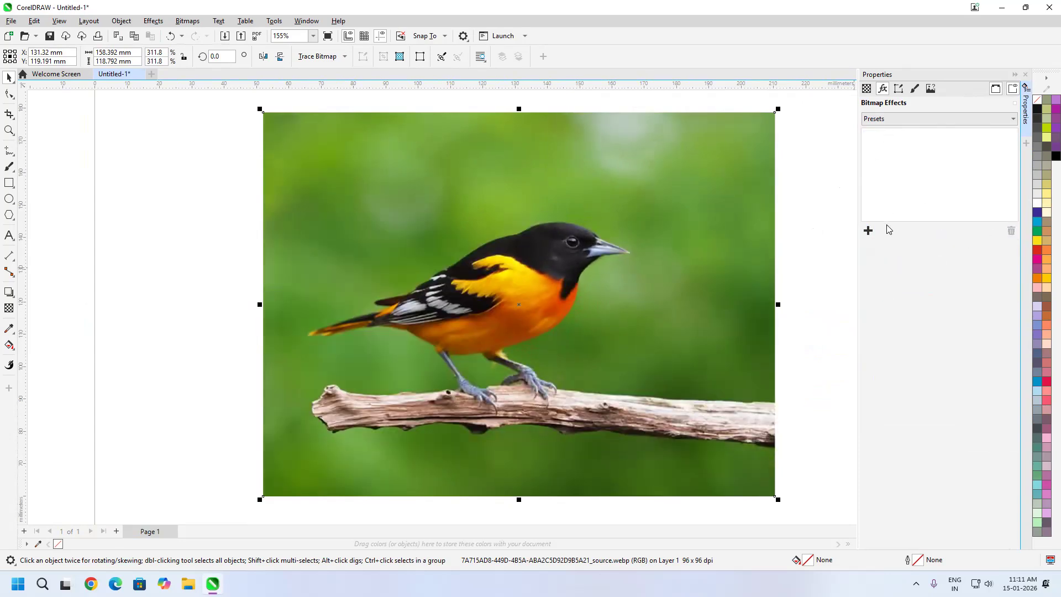
left_click(868, 231)
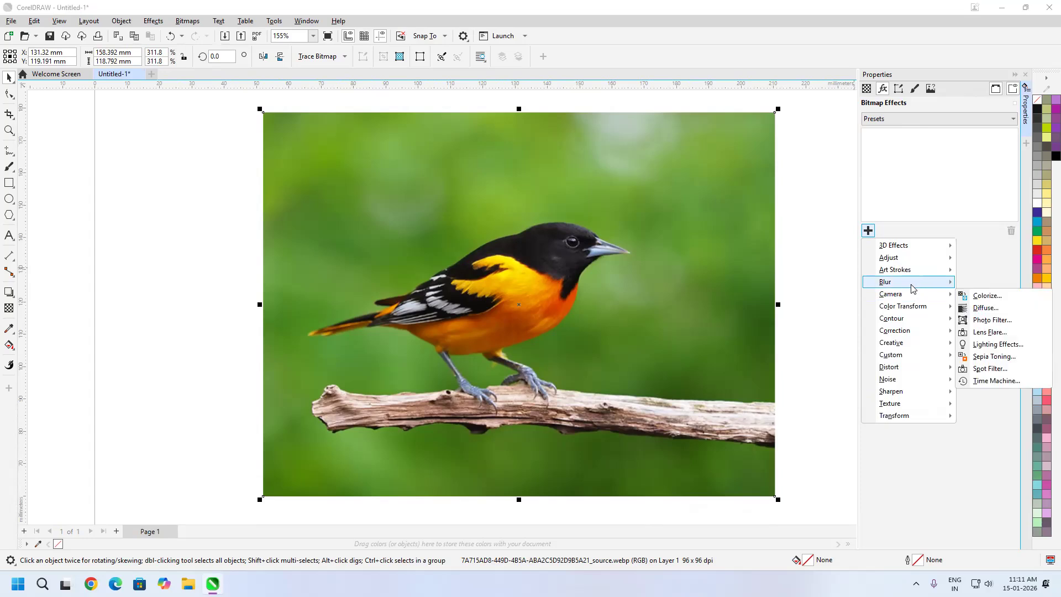
mouse_move(909, 283)
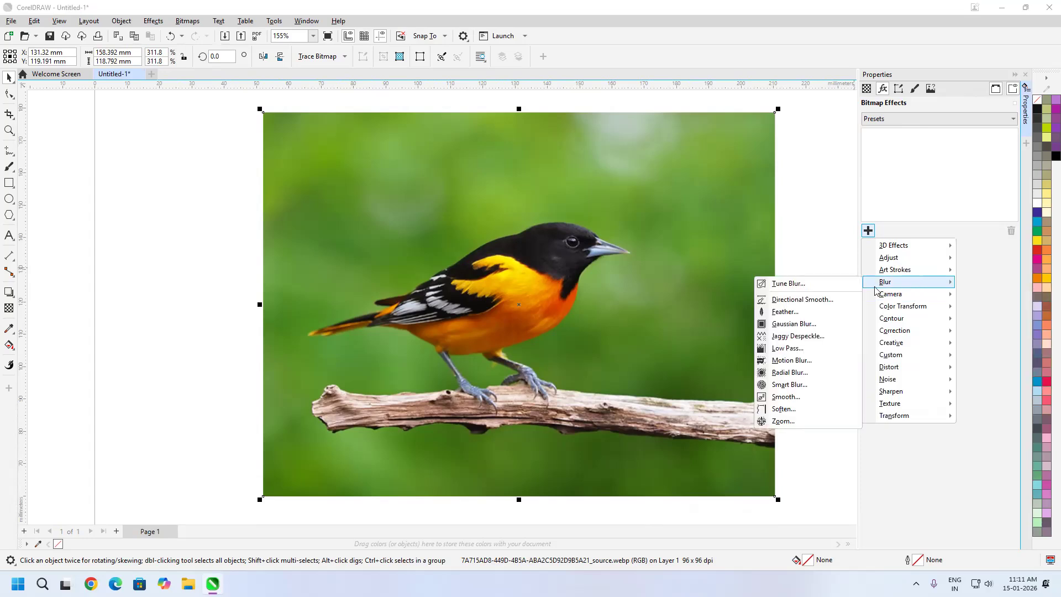
left_click(806, 387)
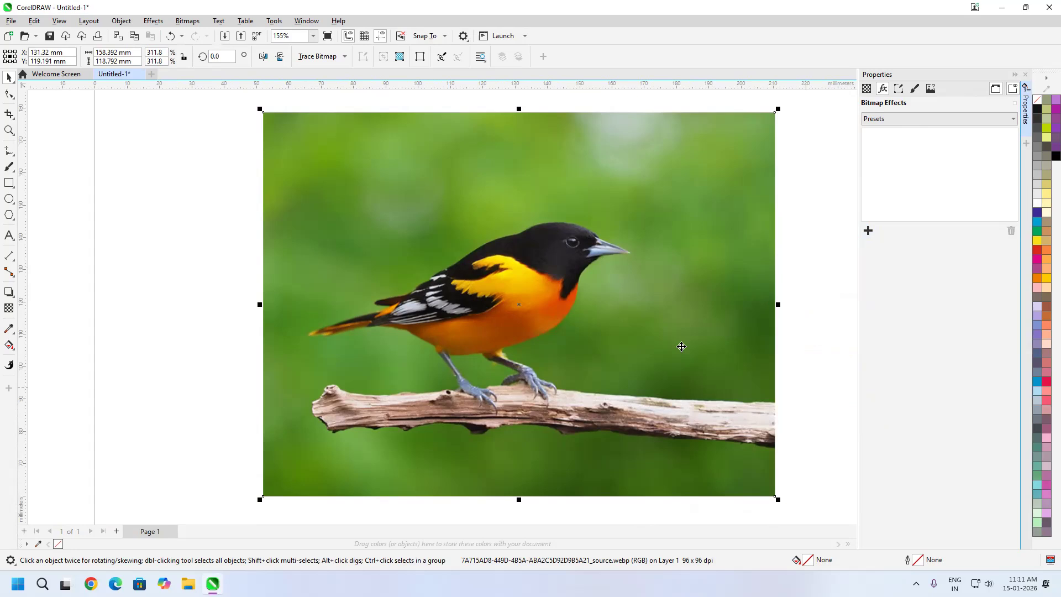
scroll(573, 261, "up", 4)
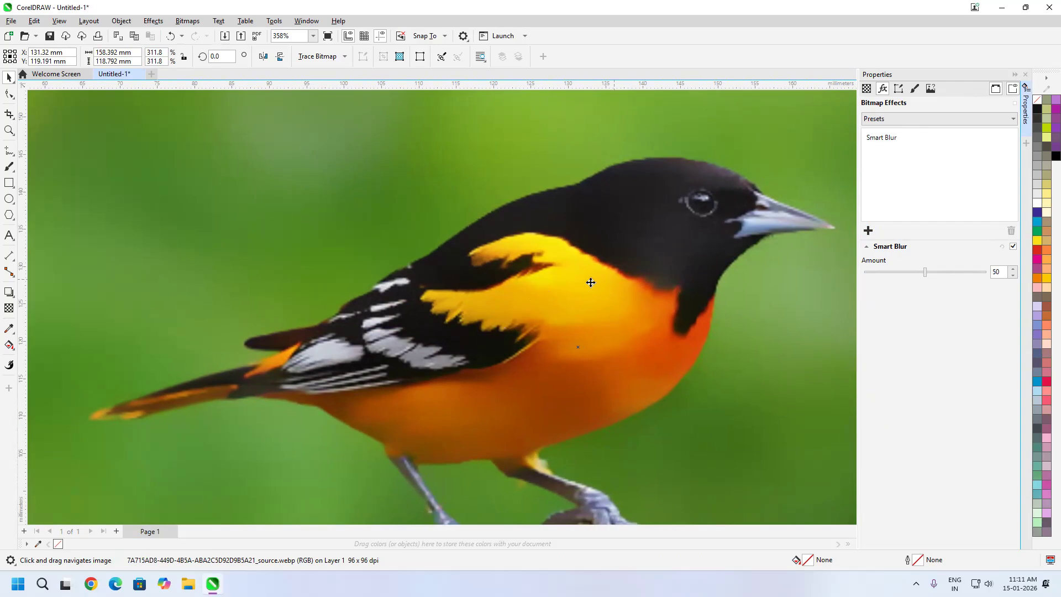
Compare the bird image with the Smart Blur effect switched off and on
scroll(516, 304, "down", 4)
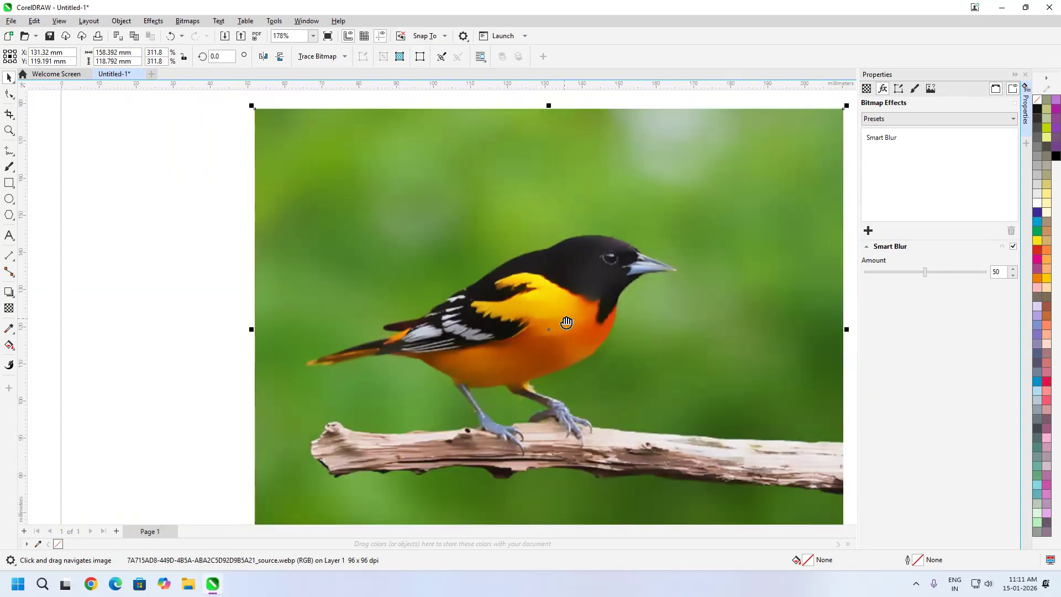
left_click_drag(566, 322, 569, 329)
left_click(1014, 245)
left_click(1016, 244)
left_click(1014, 246)
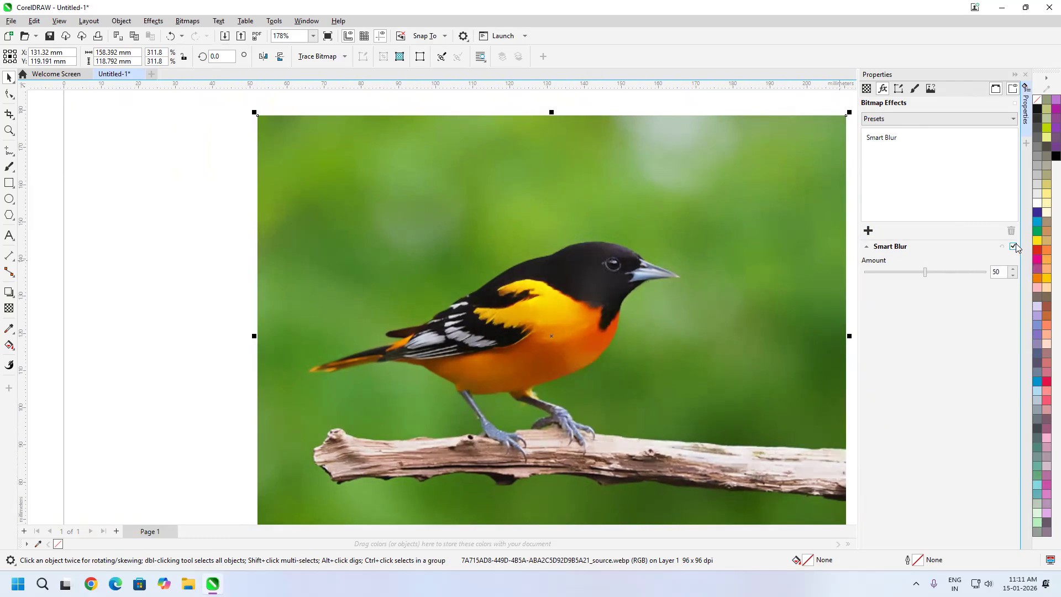
left_click(1014, 246)
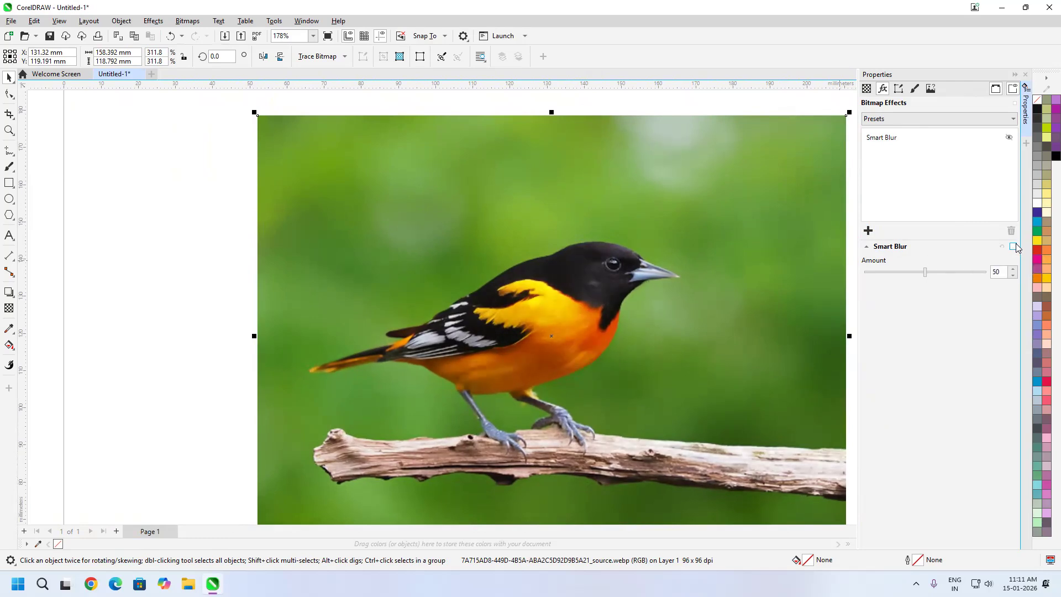
left_click(1014, 246)
left_click(1014, 246)
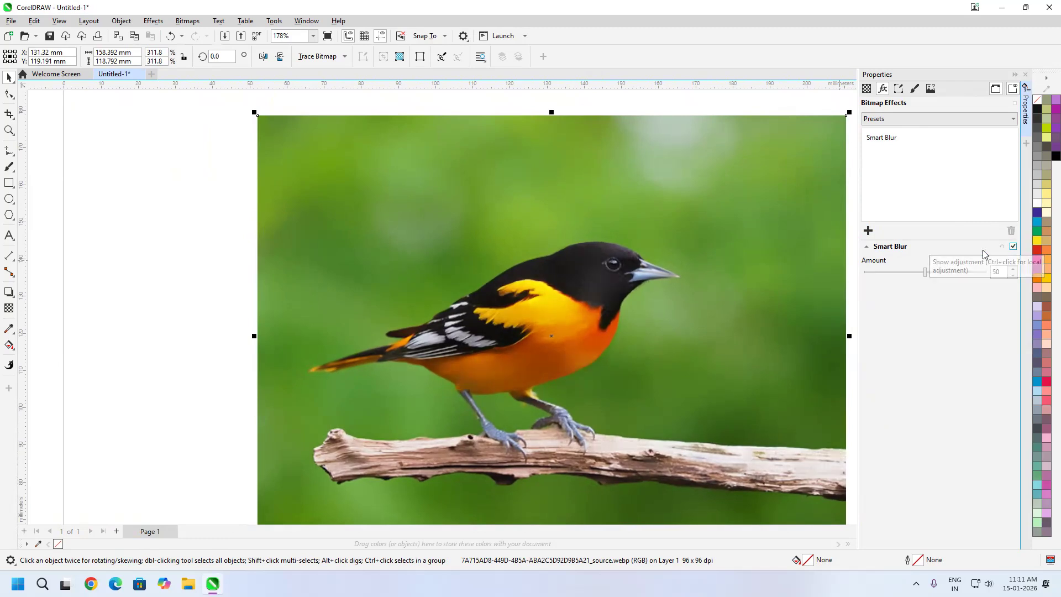
Remove the Smart Blur effect from the bird image and apply the Smooth blur effect instead
left_click(888, 139)
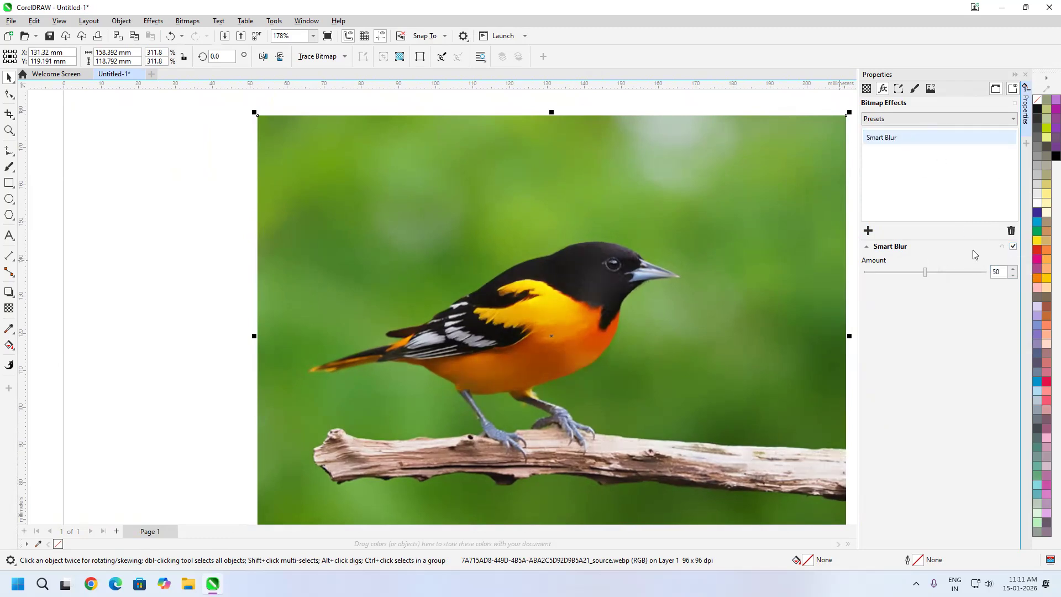
left_click(1011, 231)
left_click(868, 231)
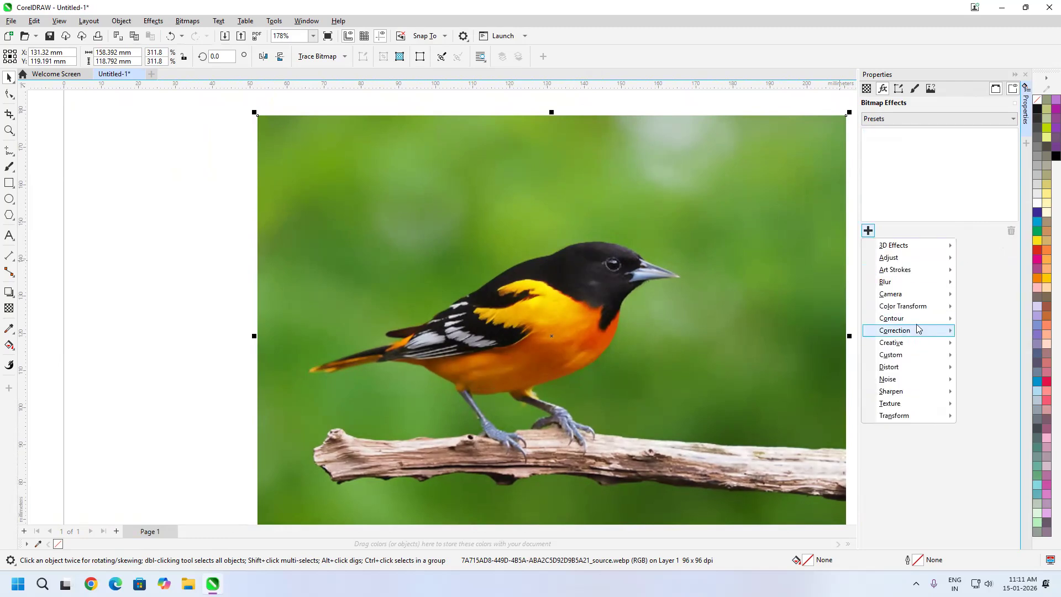
mouse_move(906, 286)
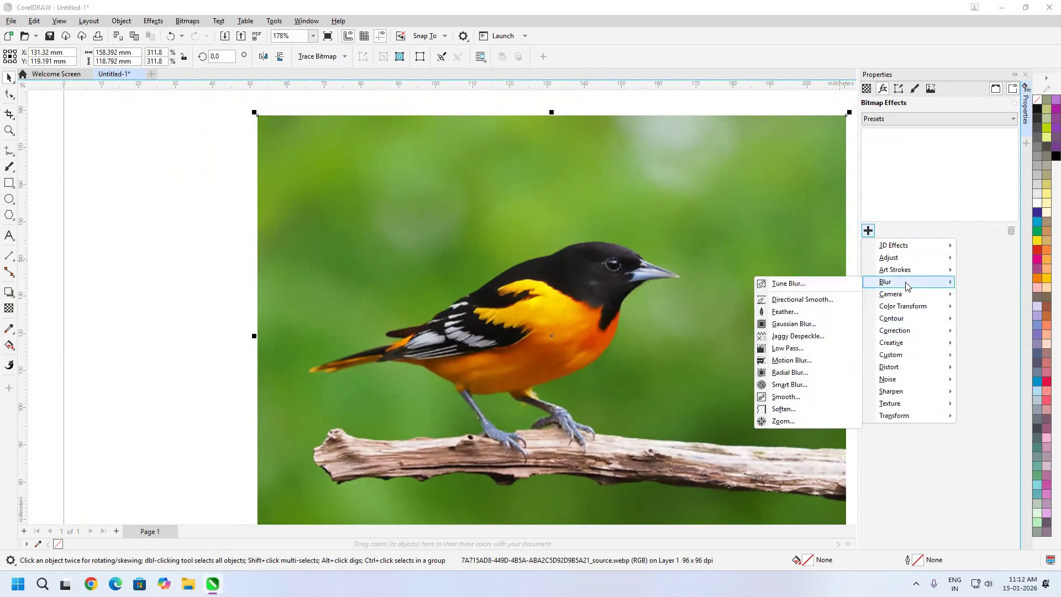
left_click(792, 398)
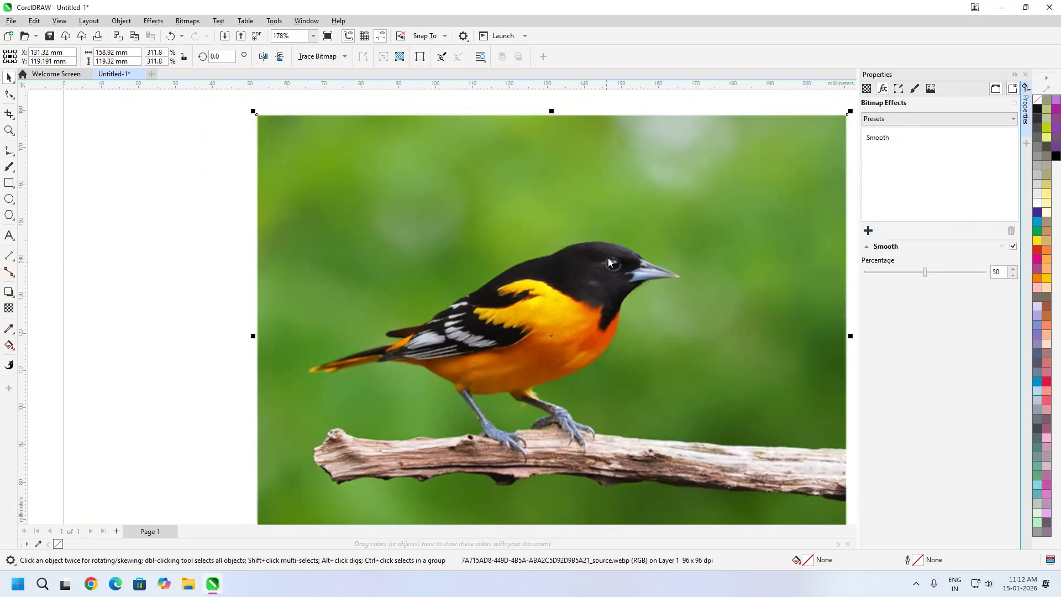
Raise the Smooth percentage and compare the bird's head up close with the effect switched off and on
scroll(607, 263, "up", 5)
left_click_drag(956, 272, 1020, 253)
left_click(1014, 248)
left_click(1014, 248)
left_click(1013, 248)
left_click(1014, 248)
left_click(1014, 247)
left_click(1014, 247)
left_click(1013, 247)
Lower the Smooth percentage to 48, inspect the whole image, and reduce the percentage to 15
left_click_drag(982, 272, 925, 271)
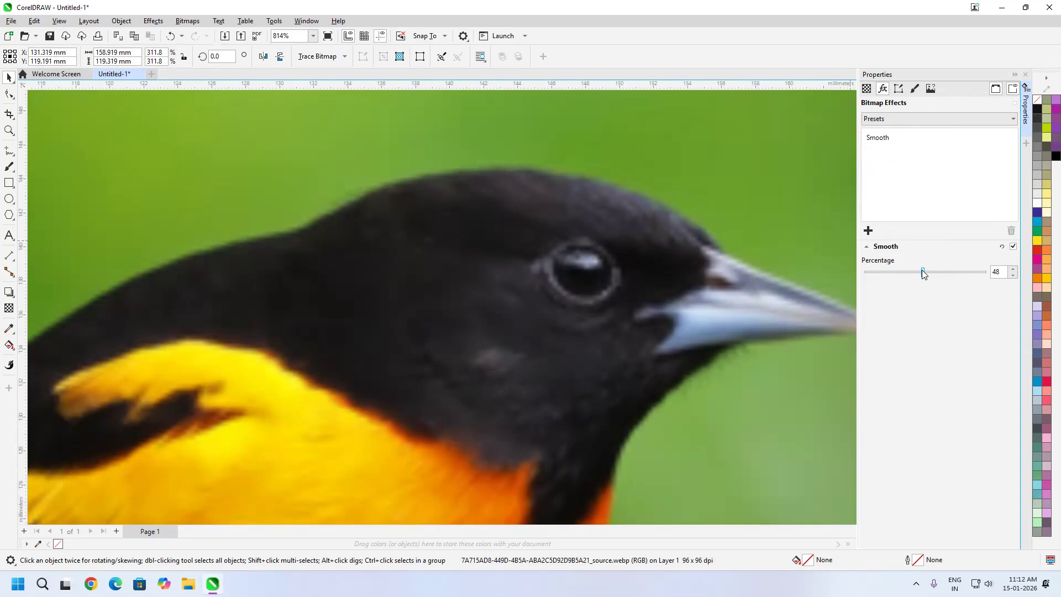
scroll(601, 285, "down", 5)
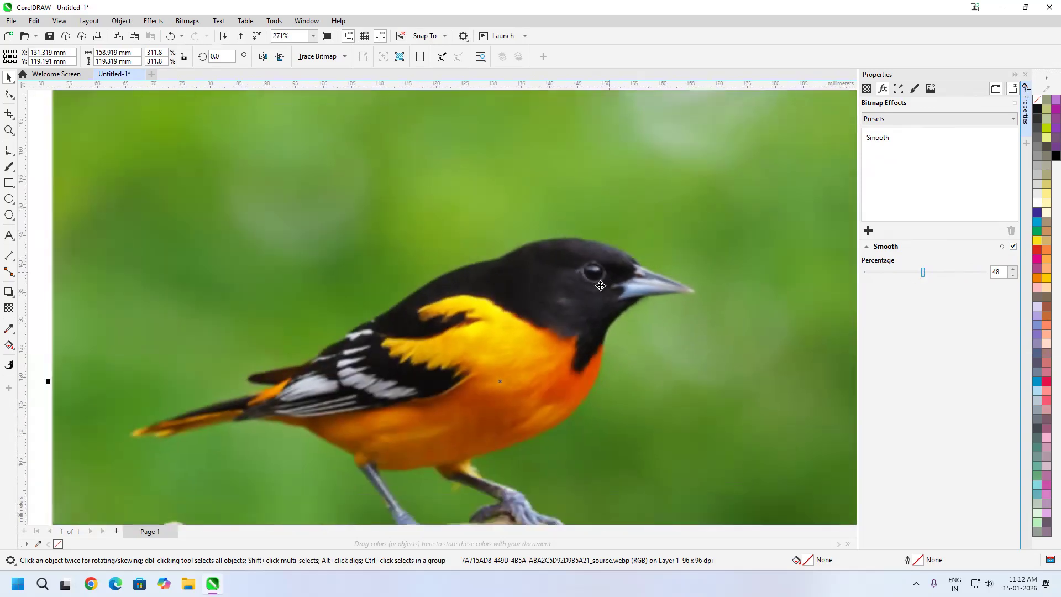
scroll(601, 286, "down", 2)
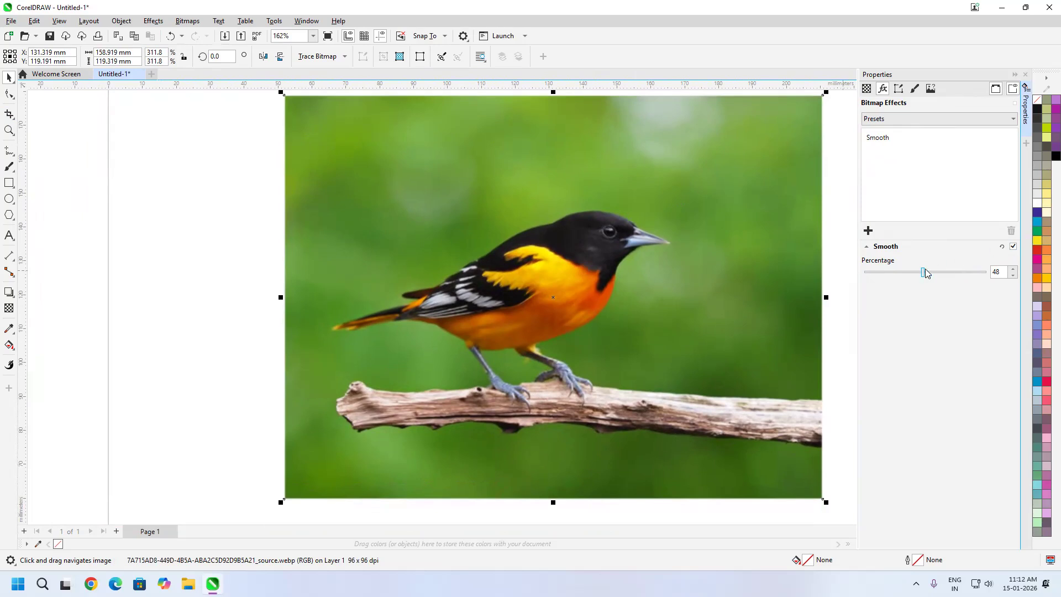
left_click_drag(922, 275, 883, 275)
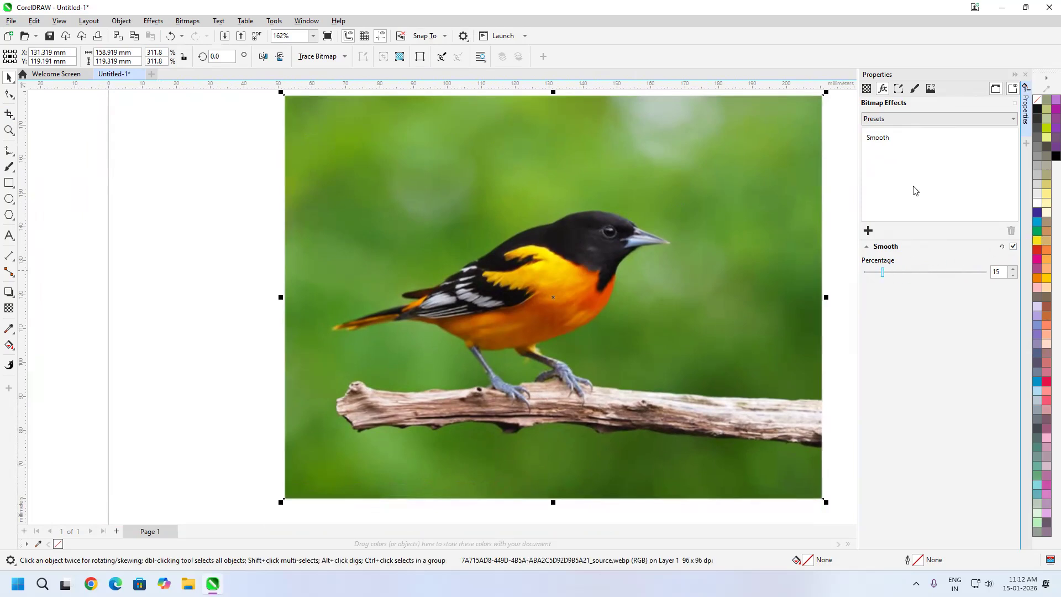
Remove the Smooth effect from the bird image and reselect the image
left_click(885, 142)
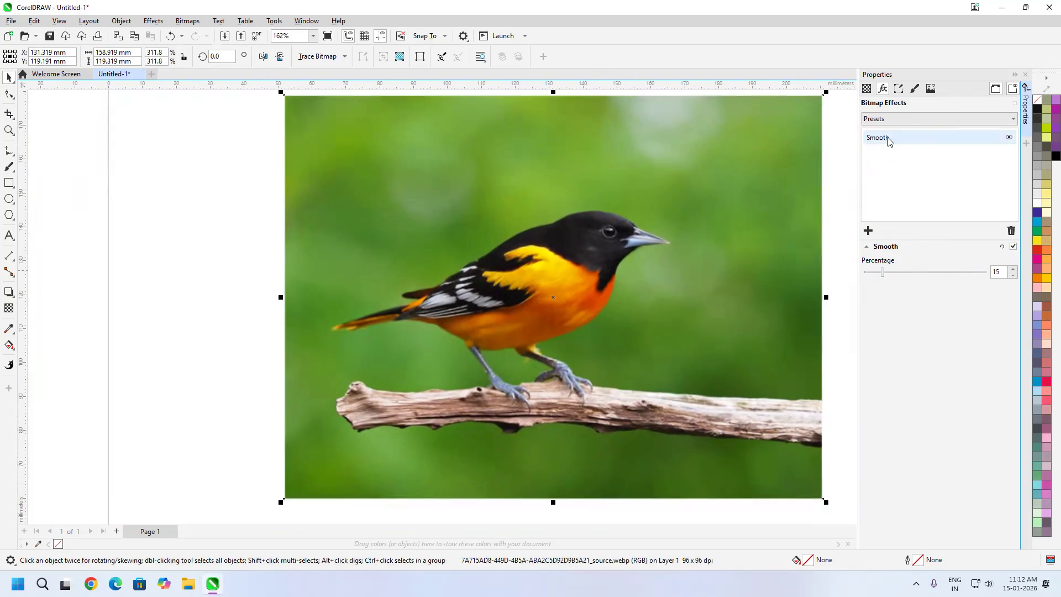
left_click(1010, 231)
left_click(555, 329)
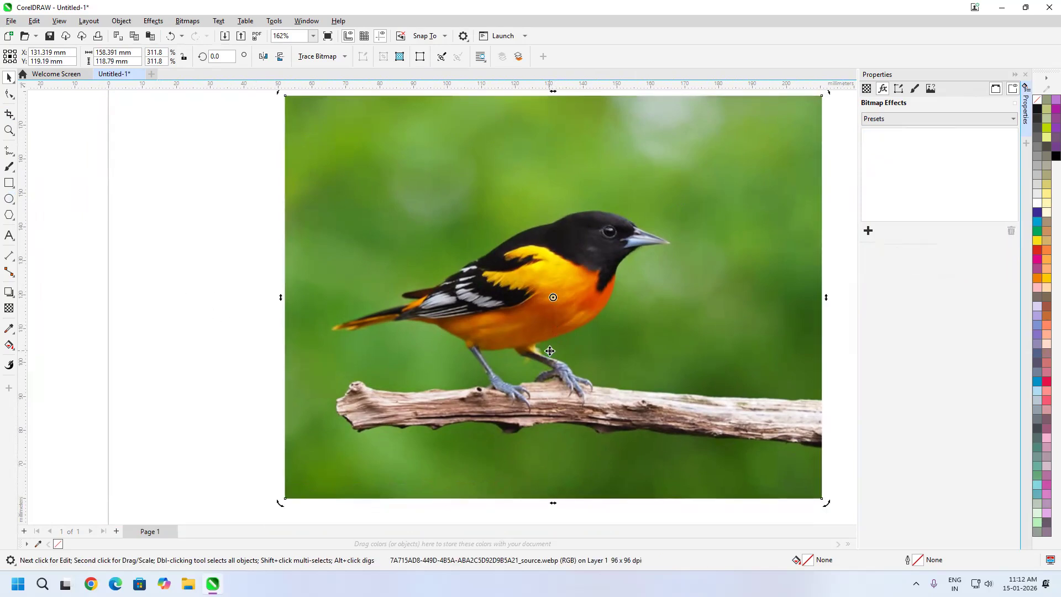
left_click(187, 295)
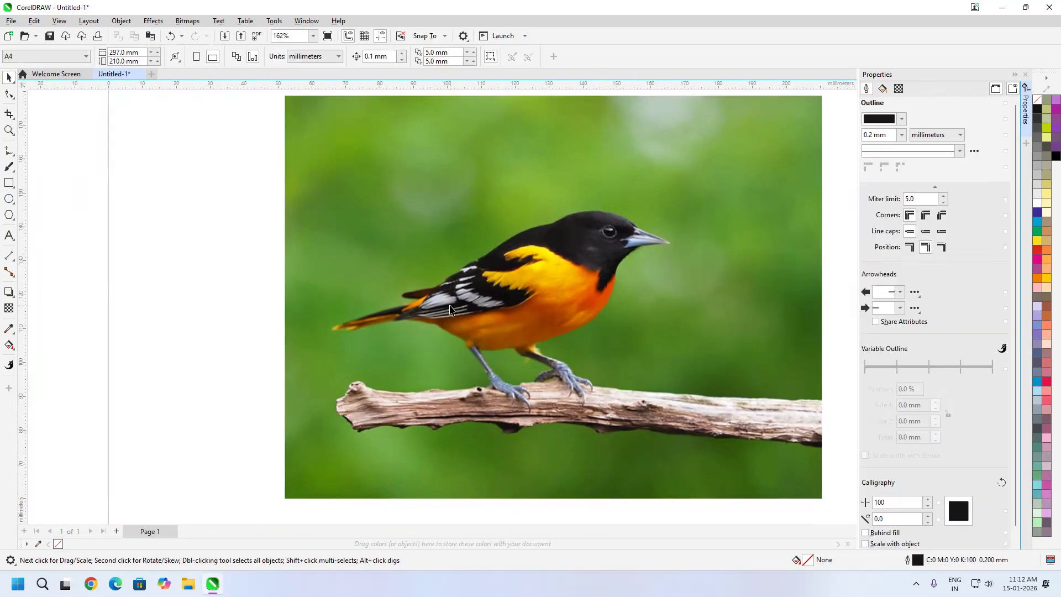
left_click(450, 310)
Trace the bird's upper contour with the Bézier tool, from the beak tip over the head and along the back
left_click(9, 152)
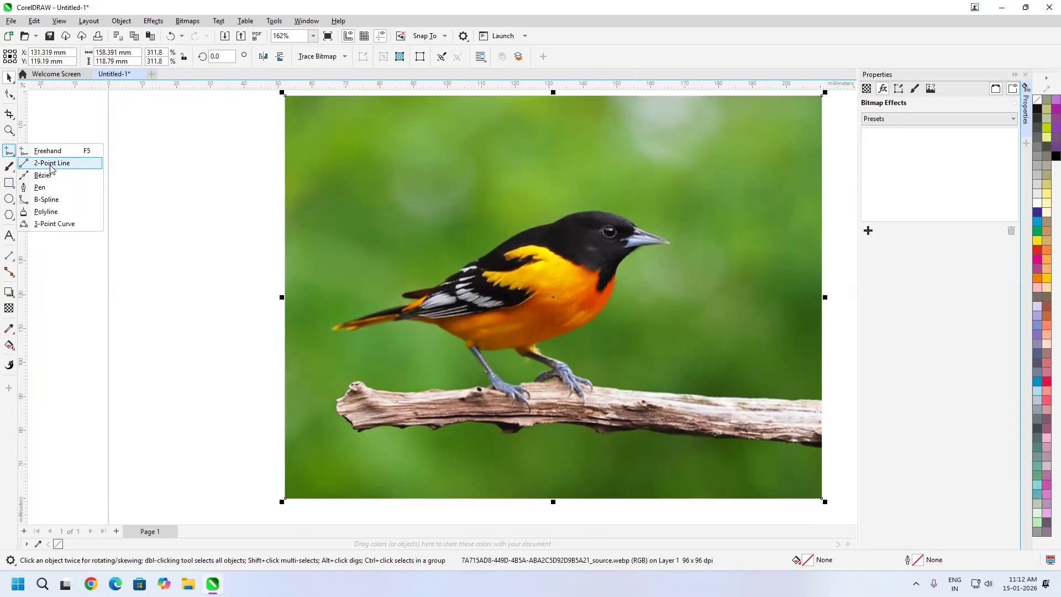
left_click(42, 175)
scroll(685, 236, "up", 4)
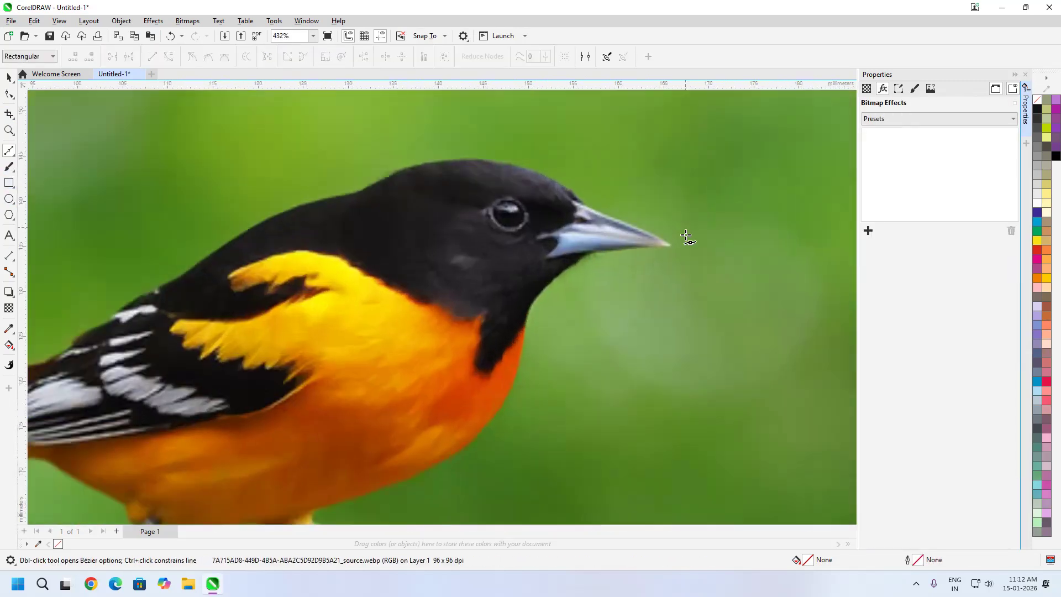
left_click(671, 244)
mouse_move(591, 209)
left_mouse_down()
mouse_move(525, 170)
mouse_move(448, 161)
left_mouse_up()
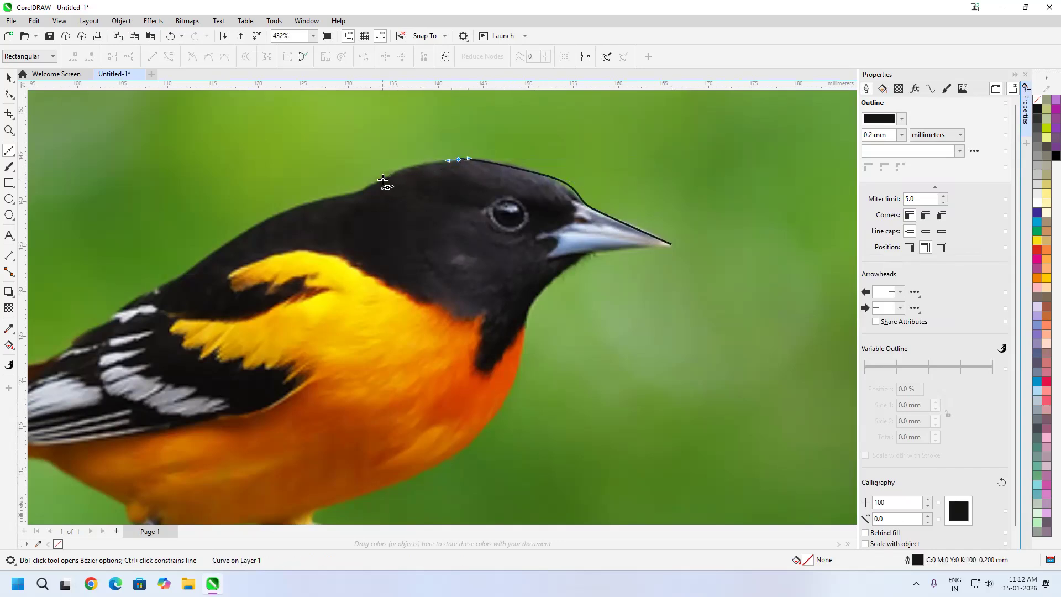
left_click_drag(251, 232, 224, 244)
left_click_drag(115, 315, 81, 338)
Continue the Bézier curve around the bird's tail and along the rear underside to the first leg
left_click_drag(41, 366, 531, 283)
left_click(348, 335)
left_click(282, 366)
left_click_drag(567, 358, 608, 368)
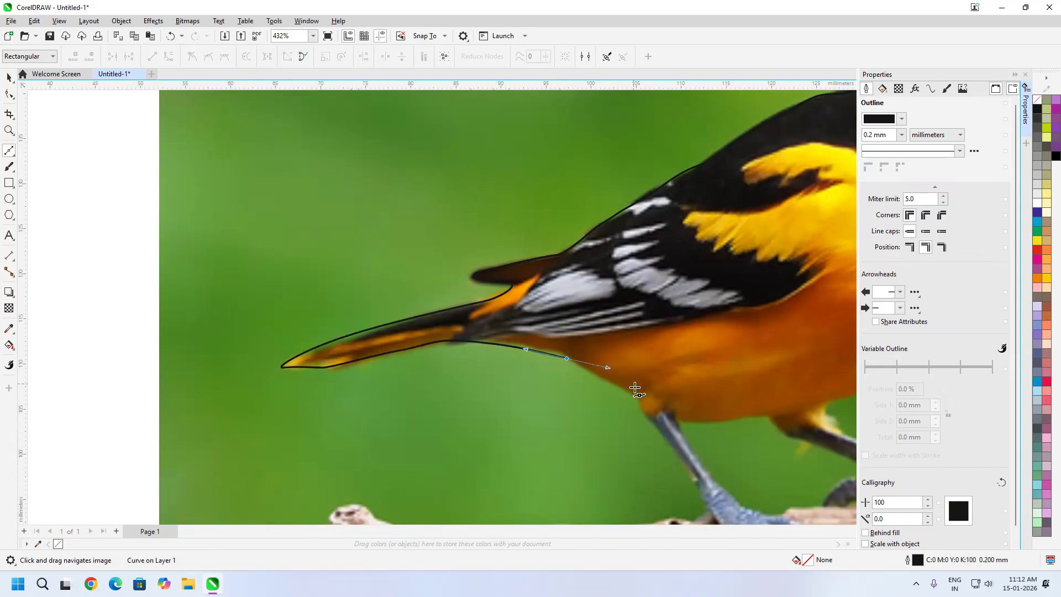
left_click(634, 401)
left_click_drag(721, 443, 535, 396)
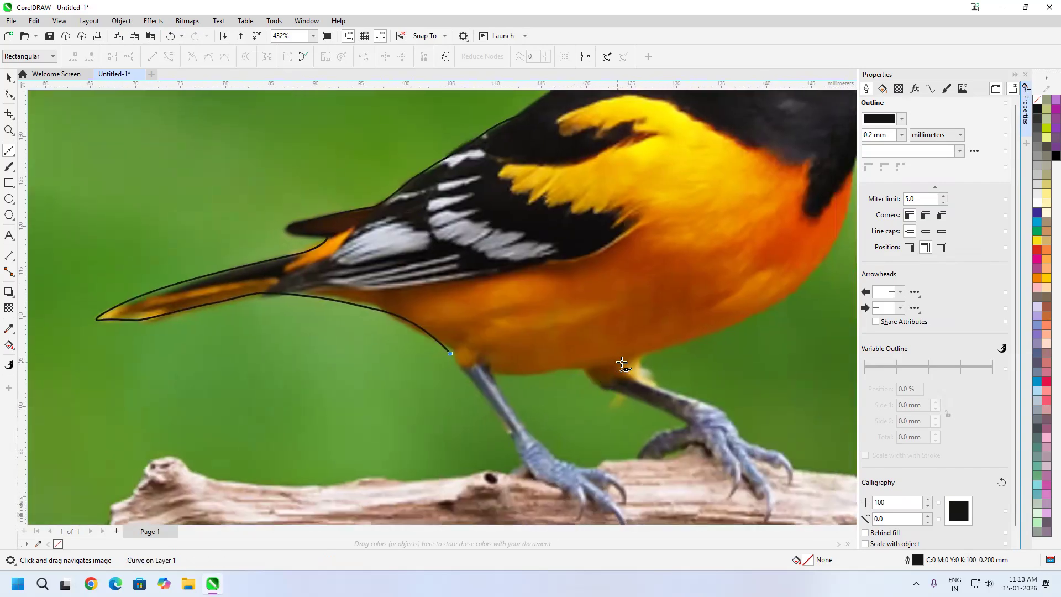
Trace the bird's belly, breast and throat, and close the Bézier outline at the beak tip
left_click_drag(743, 313, 763, 300)
left_click_drag(818, 263, 240, 488)
scroll(836, 233, "down", 1)
left_click(246, 451)
left_click_drag(303, 373, 313, 372)
left_click(378, 364)
scroll(229, 227, "down", 4)
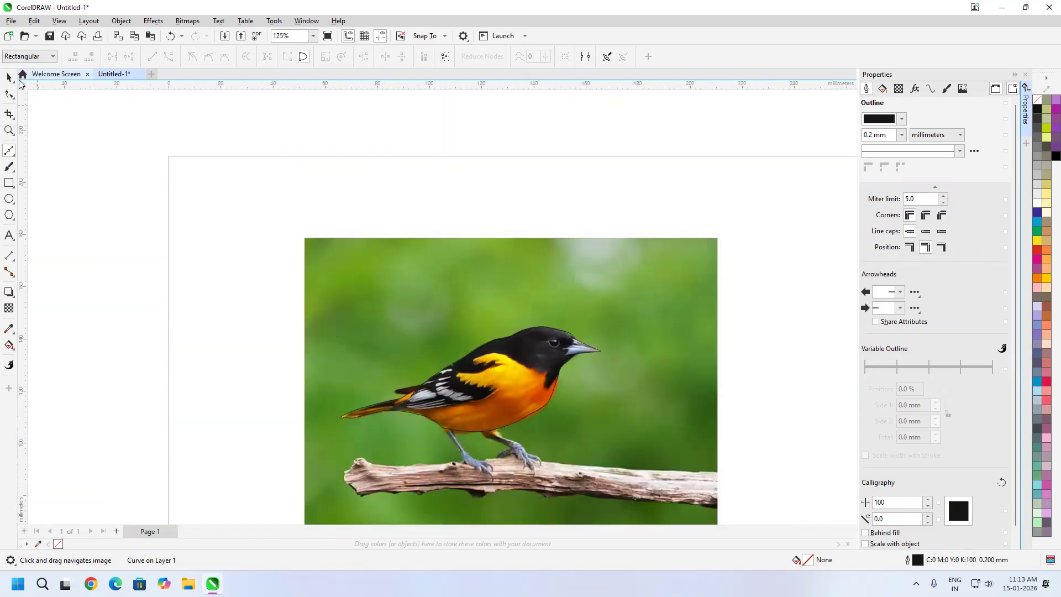
PowerClip a copy of the bird image inside the traced bird shape and remove the shape's outline
left_click(9, 77)
left_click(500, 252)
right_click(506, 246)
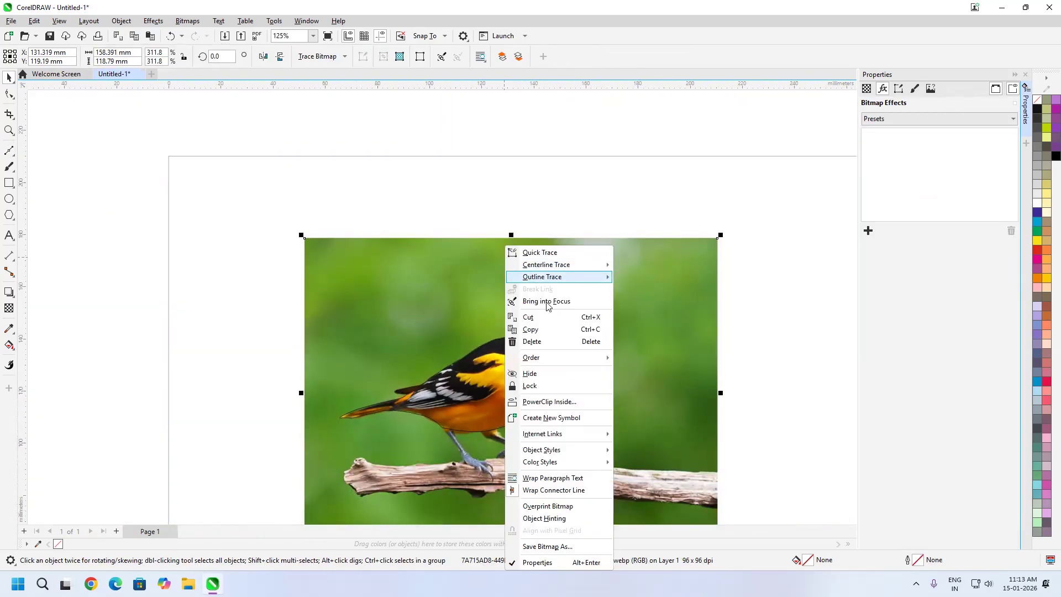
left_click(551, 402)
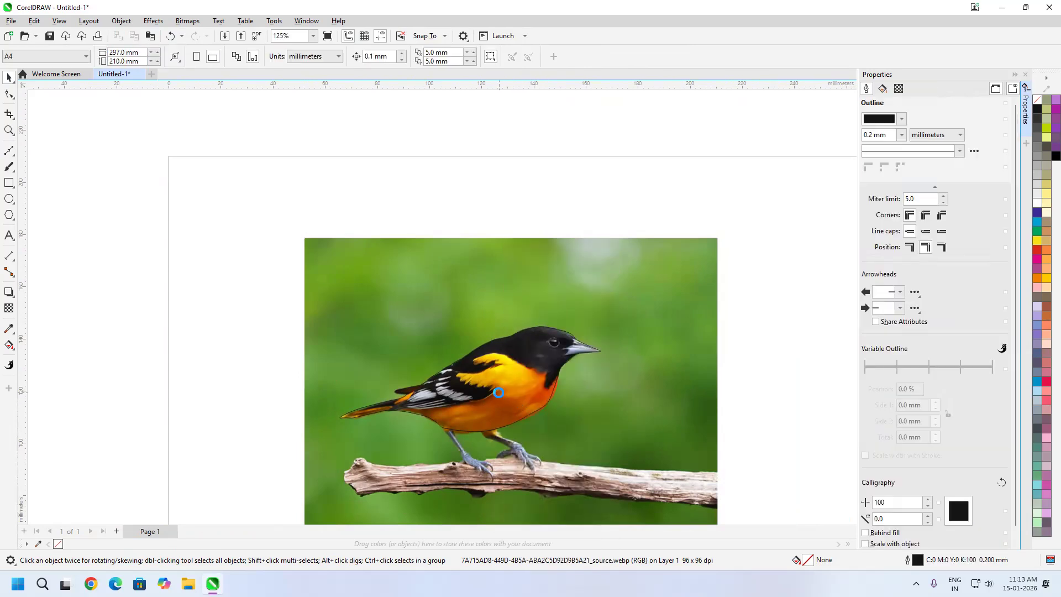
left_click(499, 392)
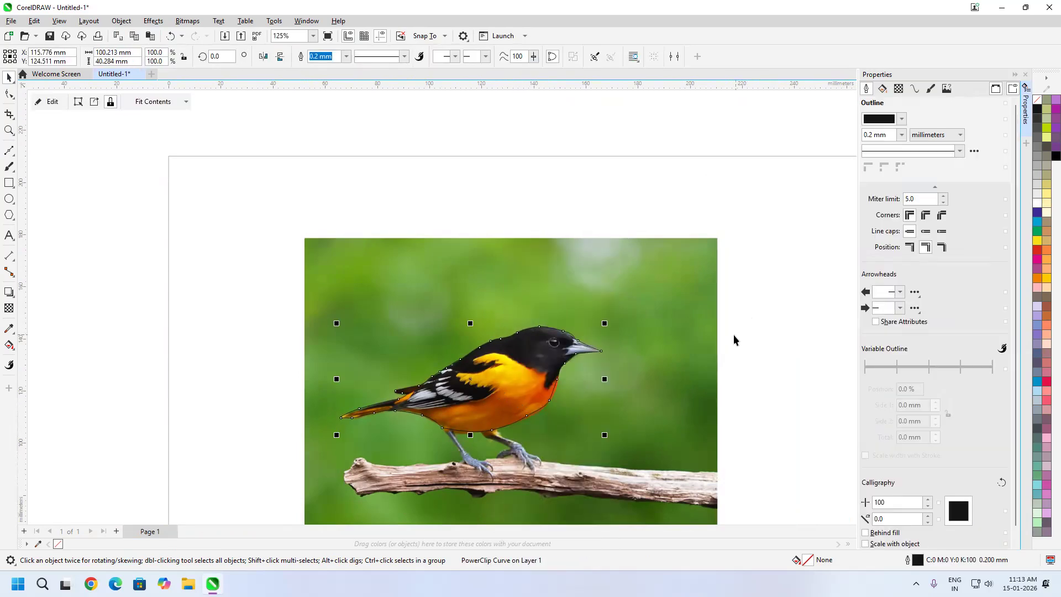
right_click(1038, 100)
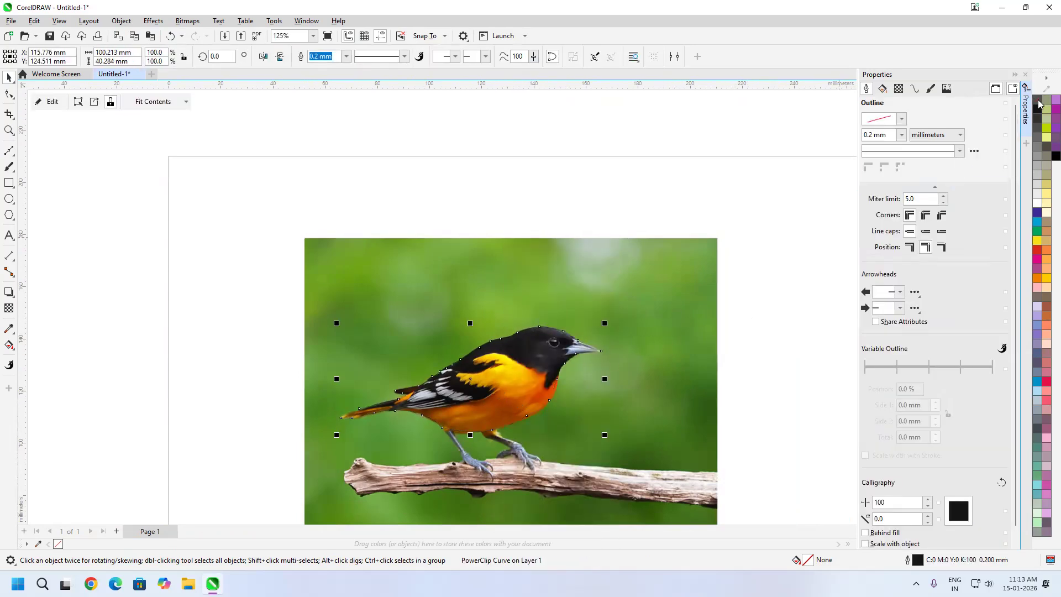
left_click(762, 299)
Apply a Gaussian Blur with a radius of 3.8 to the background image behind the clipped bird and inspect the result
left_click(716, 306)
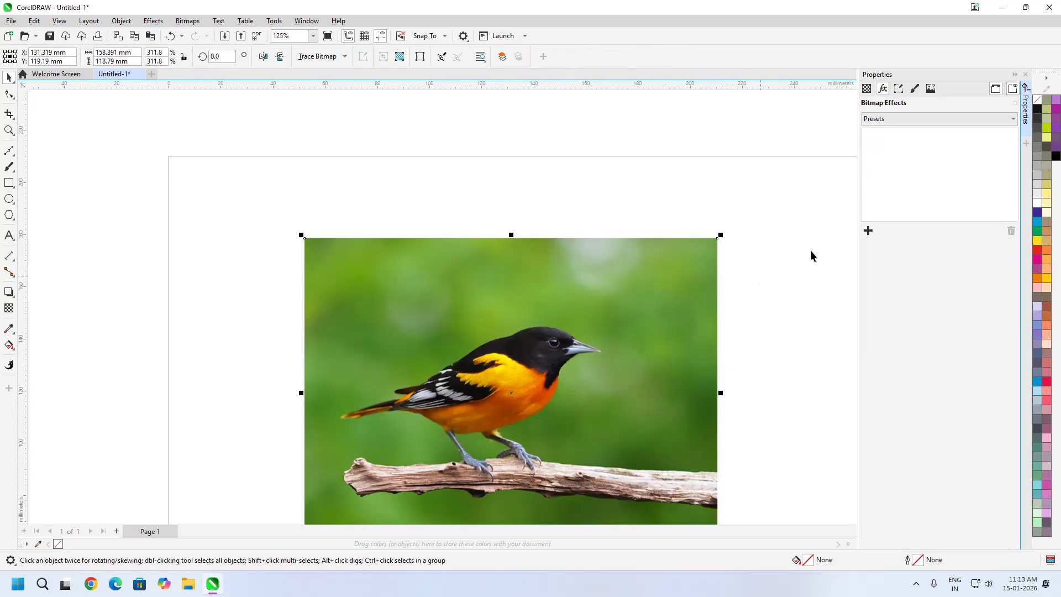
left_click(868, 230)
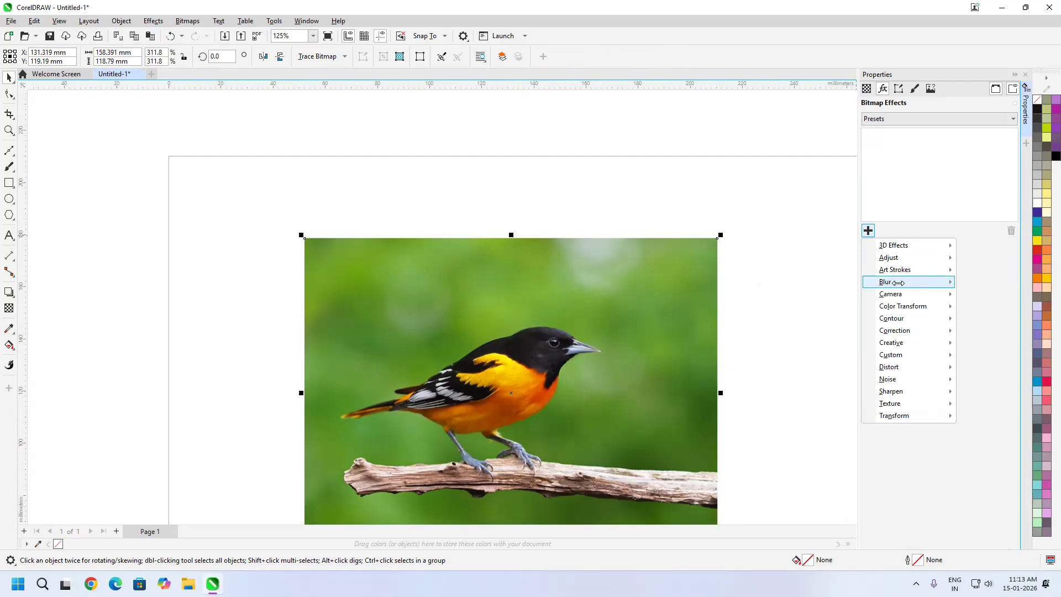
mouse_move(887, 282)
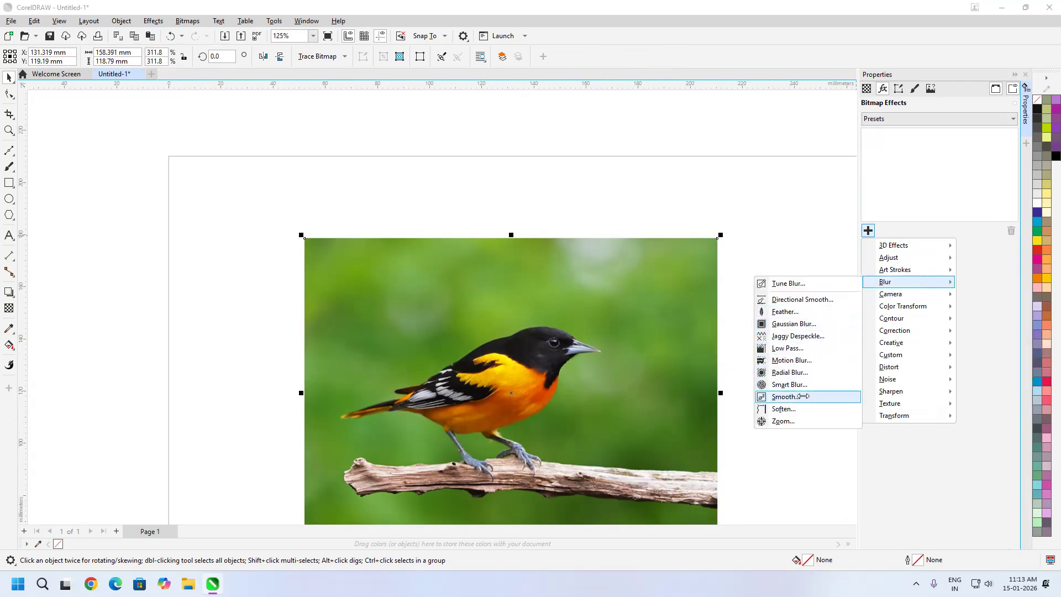
left_click(790, 324)
mouse_move(886, 274)
left_mouse_down()
mouse_move(960, 276)
mouse_move(881, 275)
left_mouse_up()
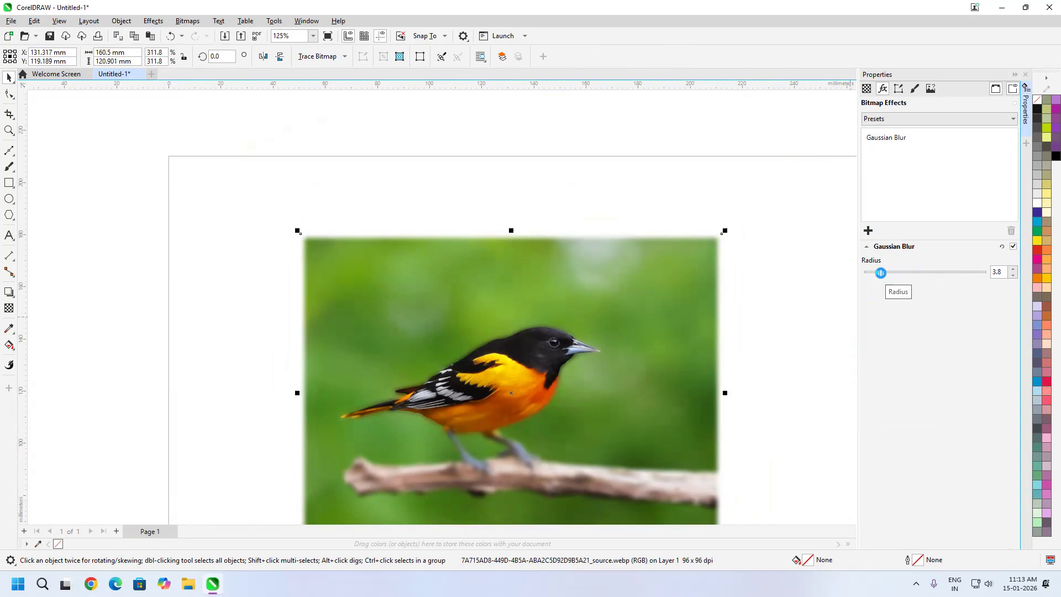
scroll(512, 378, "up", 3)
left_click_drag(686, 342, 633, 252)
scroll(629, 258, "down", 1)
left_click_drag(654, 308, 626, 296)
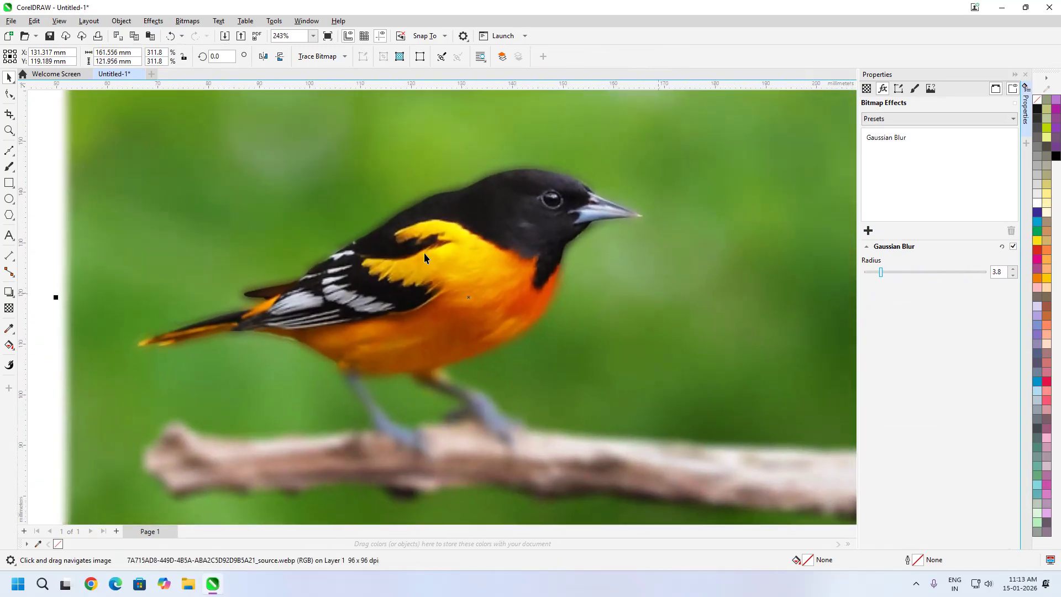
scroll(424, 254, "down", 5)
left_click(621, 242)
Delete the PowerClip bird cutout and remove the Gaussian Blur effect from the remaining image
left_click(474, 255)
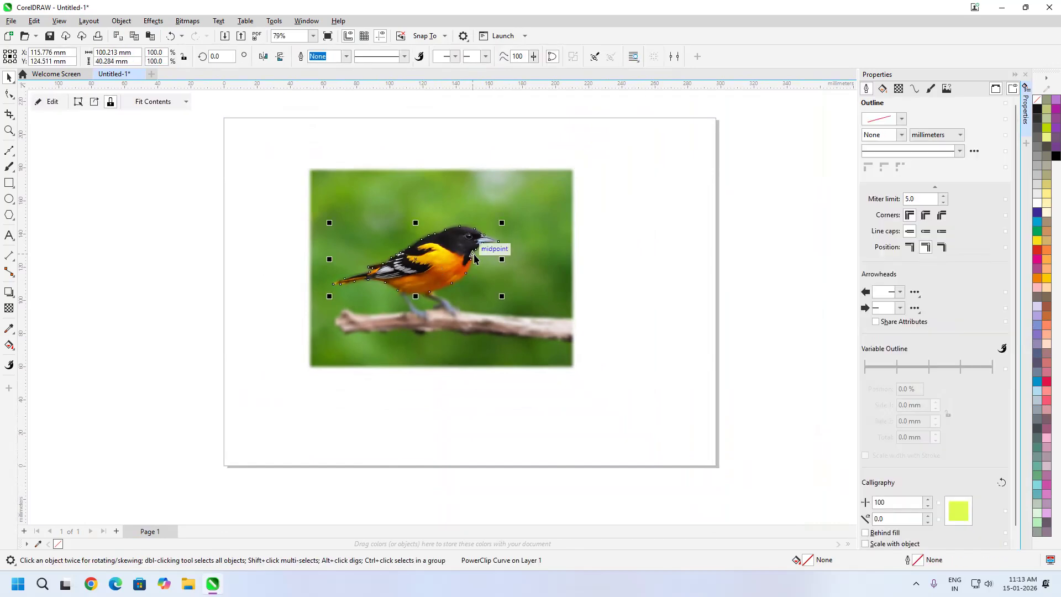
left_click(469, 289)
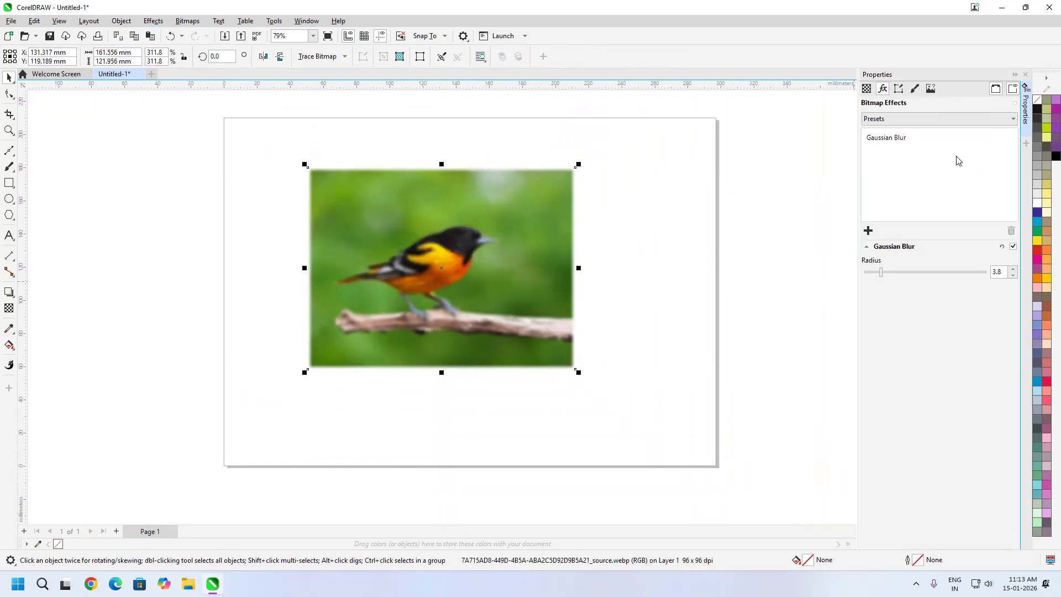
left_click(906, 143)
left_click(1011, 231)
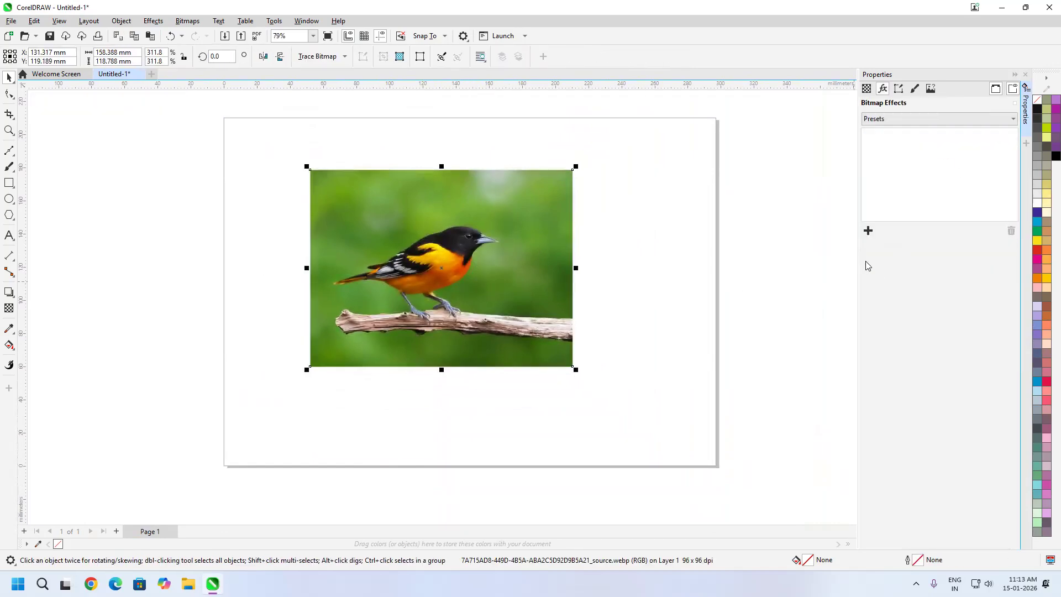
Apply a Soften blur effect to the bird image at 100 percent and inspect the bird's head up close
left_click(872, 232)
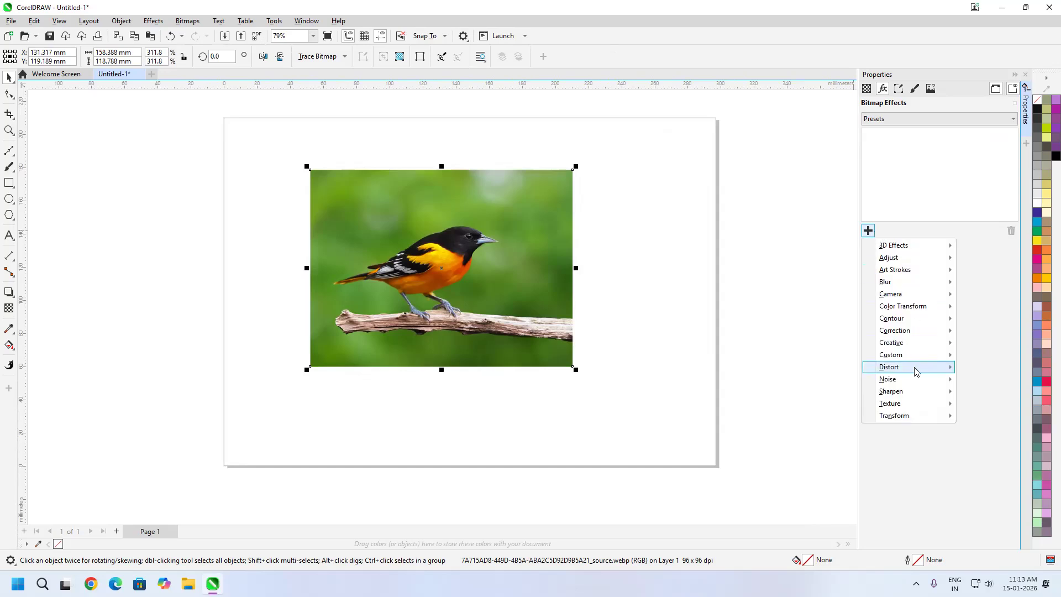
mouse_move(919, 282)
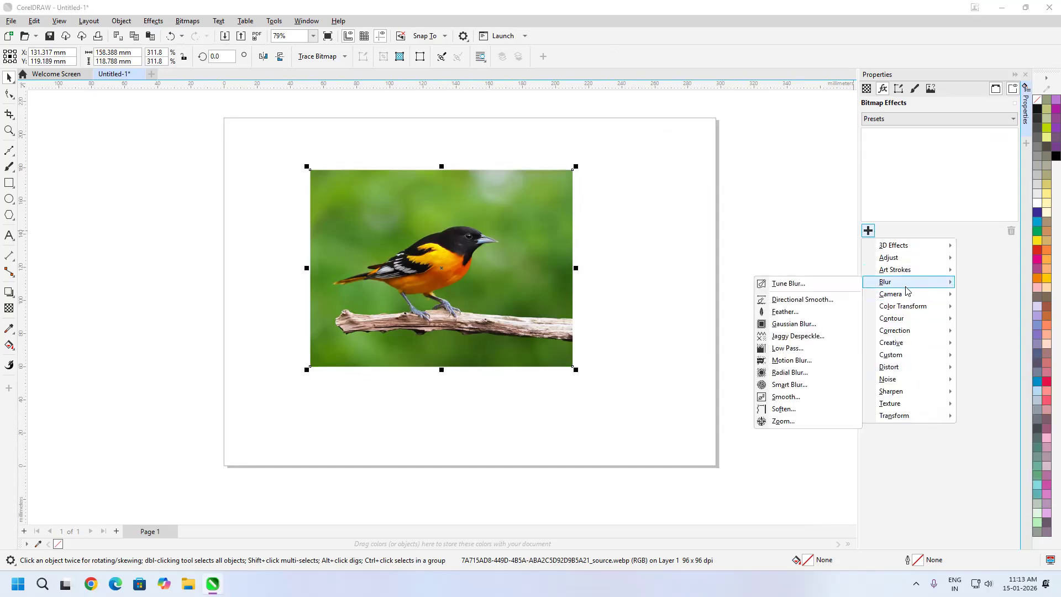
left_click(782, 409)
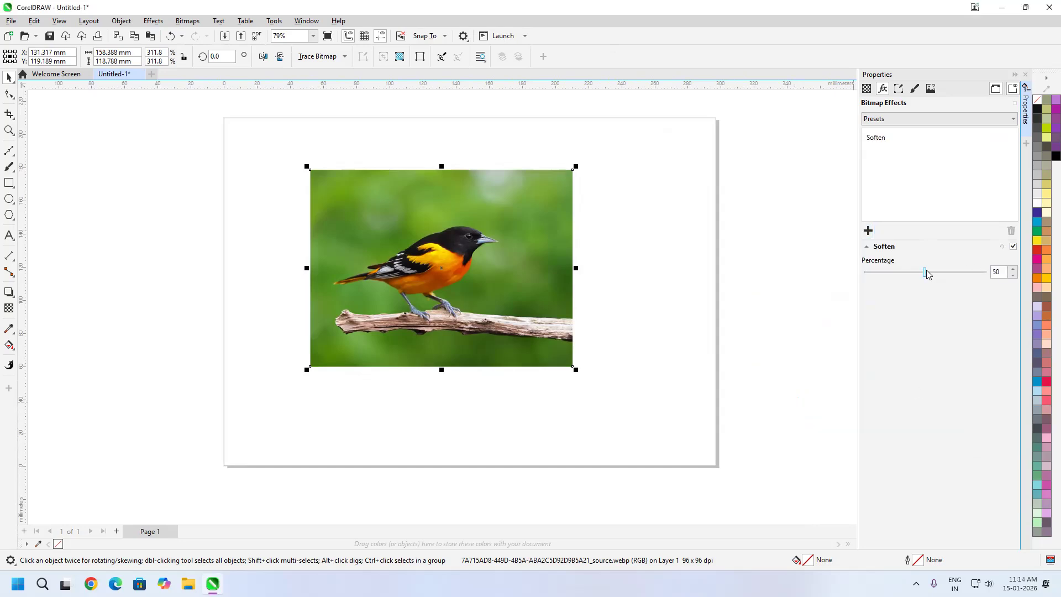
left_click_drag(930, 276, 1005, 270)
scroll(469, 231, "up", 5)
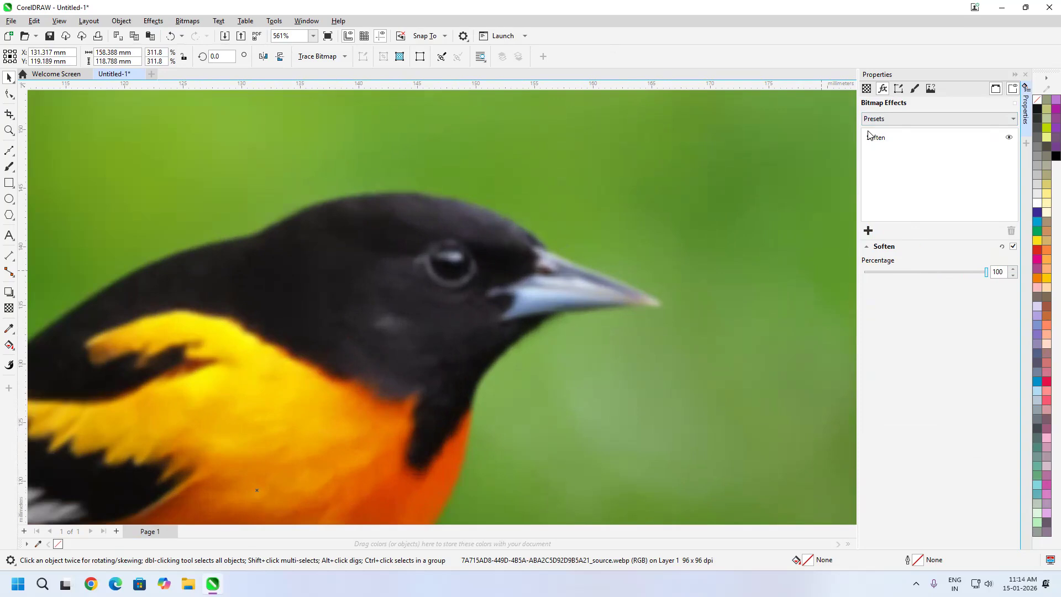
Remove the Soften effect from the bird image and look over the bird's head and body
left_click(887, 142)
left_click(1009, 232)
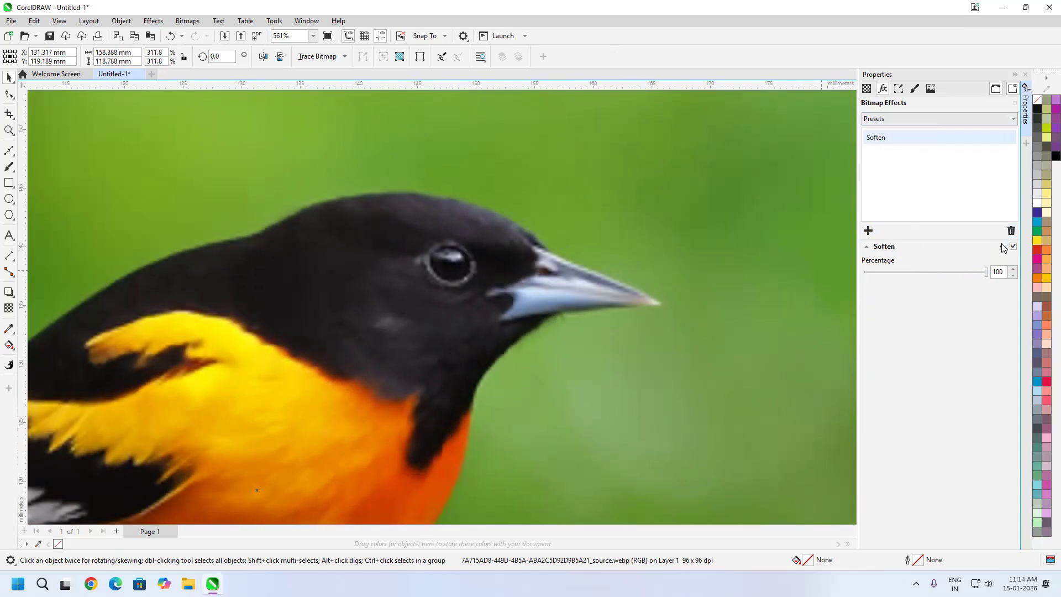
left_click_drag(554, 304, 692, 268)
scroll(693, 268, "down", 2)
Apply a Zoom blur with an amount of 60 to the bird image and centre it on the bird's eye
left_click(868, 230)
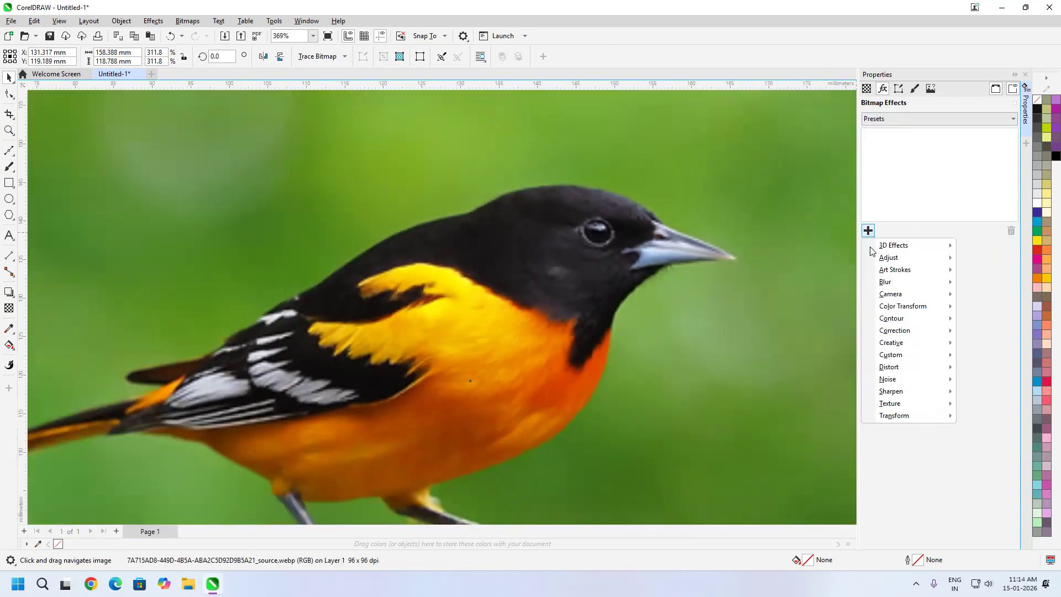
mouse_move(917, 282)
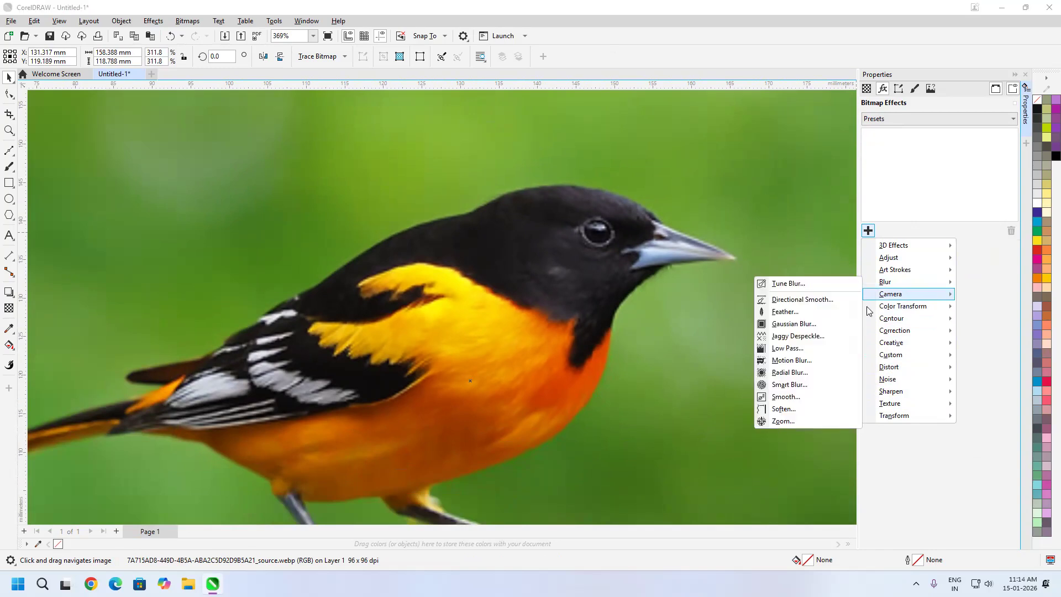
left_click(804, 420)
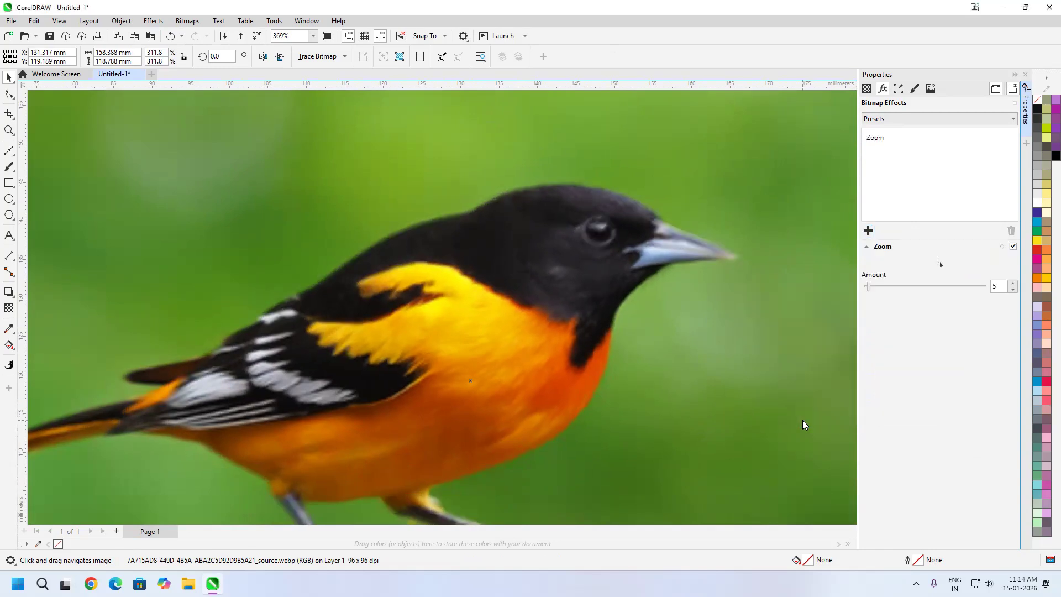
scroll(532, 268, "down", 5)
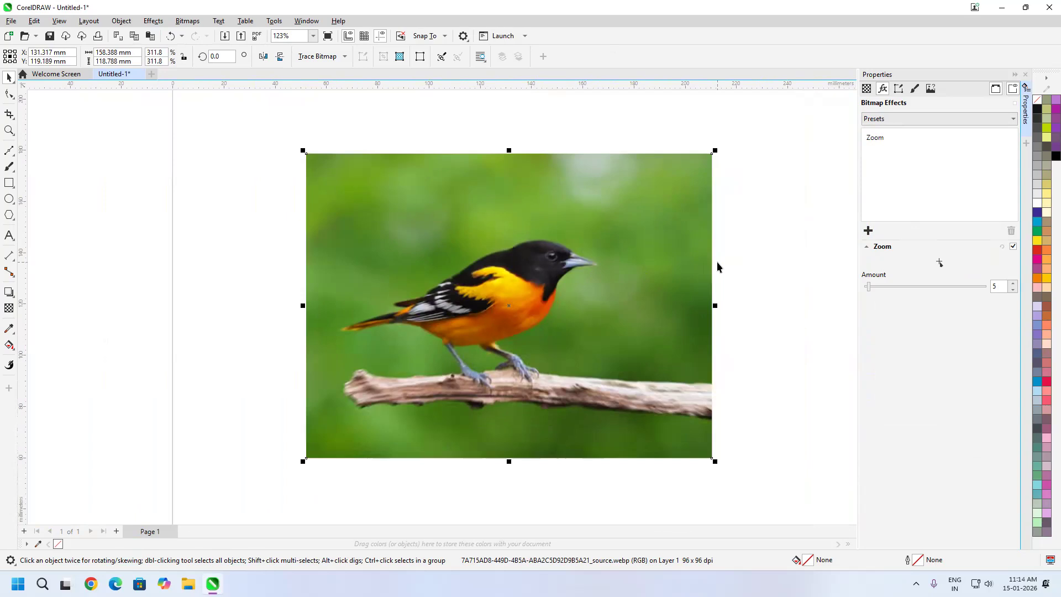
left_click(914, 287)
left_click_drag(914, 287, 937, 295)
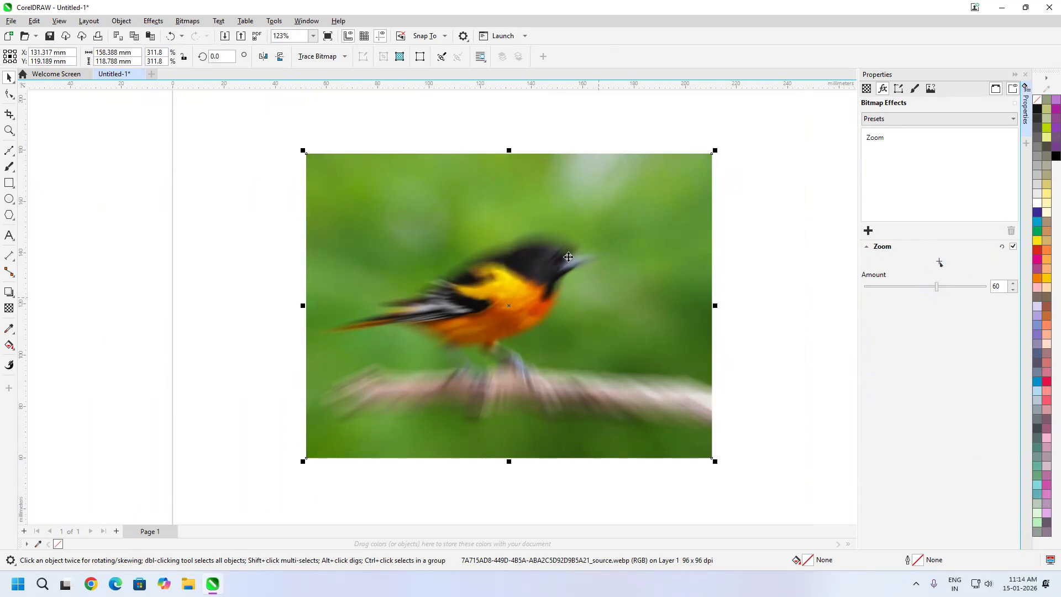
left_click(939, 262)
left_click(548, 255)
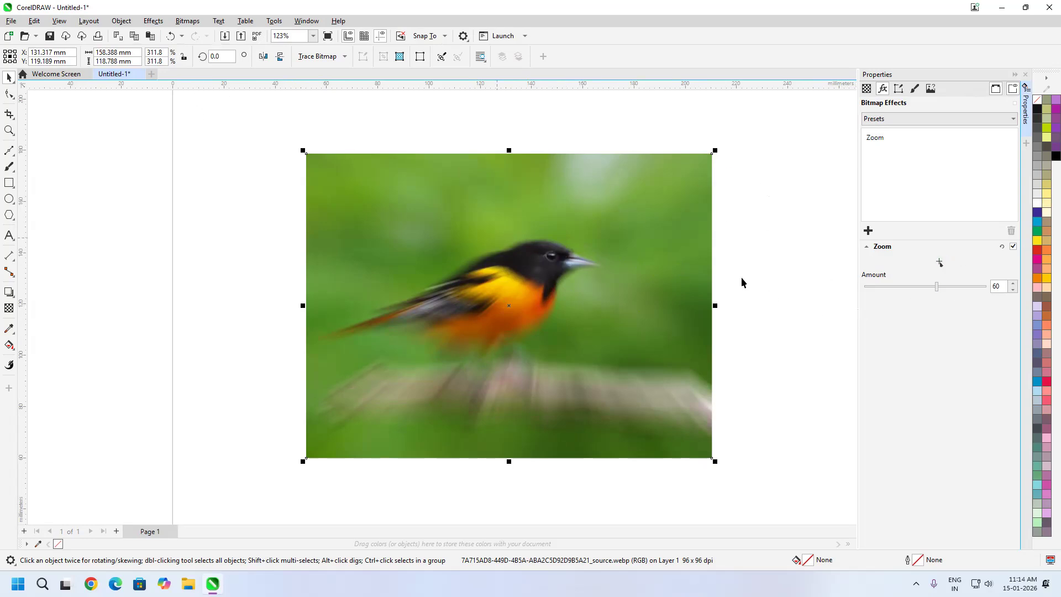
Delete the bird image and start importing a file from the Car & Bike folder in WEBART
left_click(559, 324)
key("Delete")
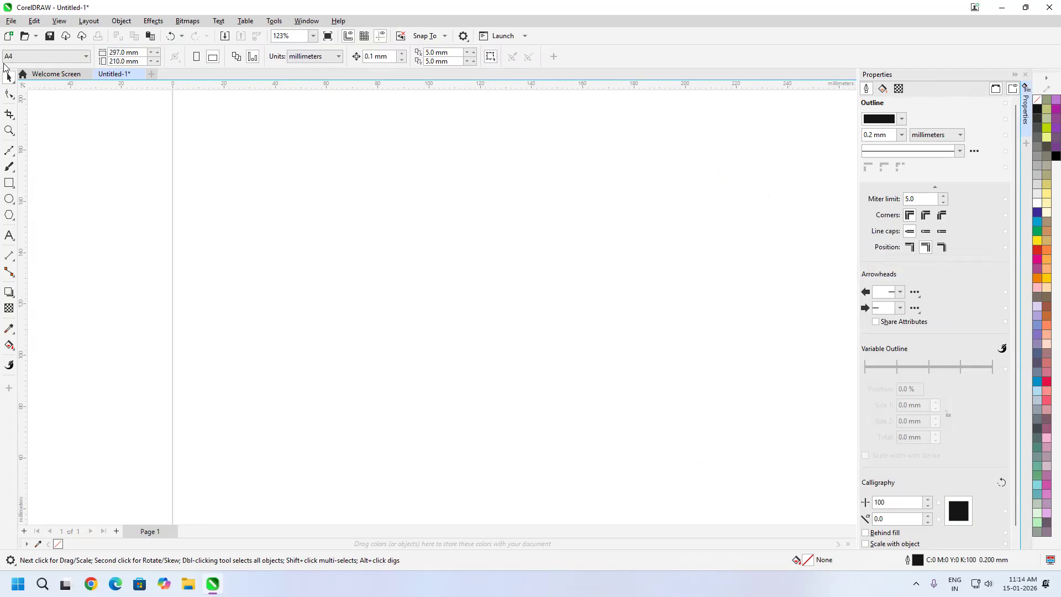
left_click(11, 21)
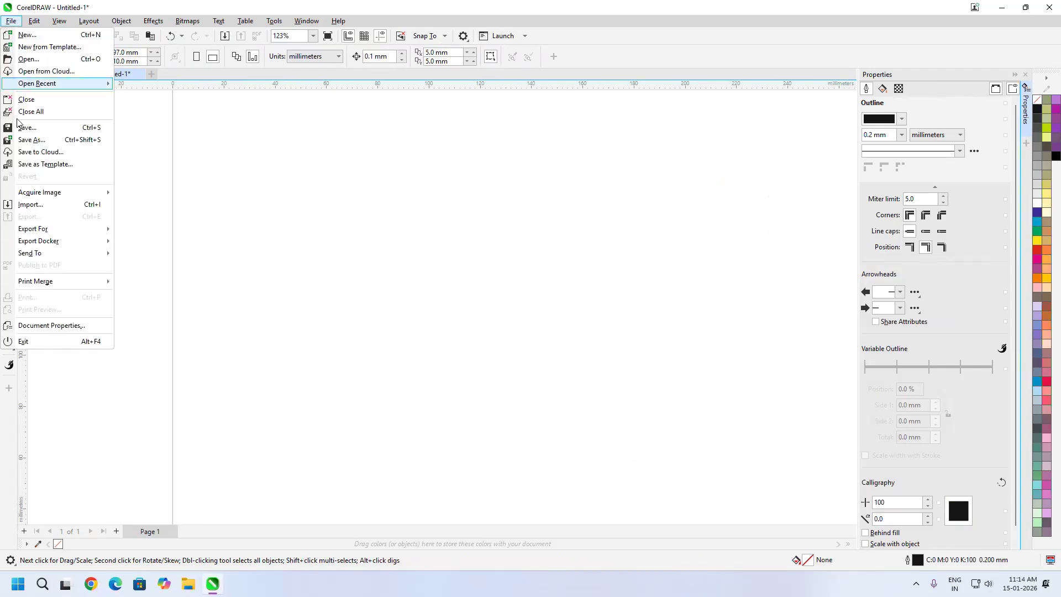
left_click(41, 204)
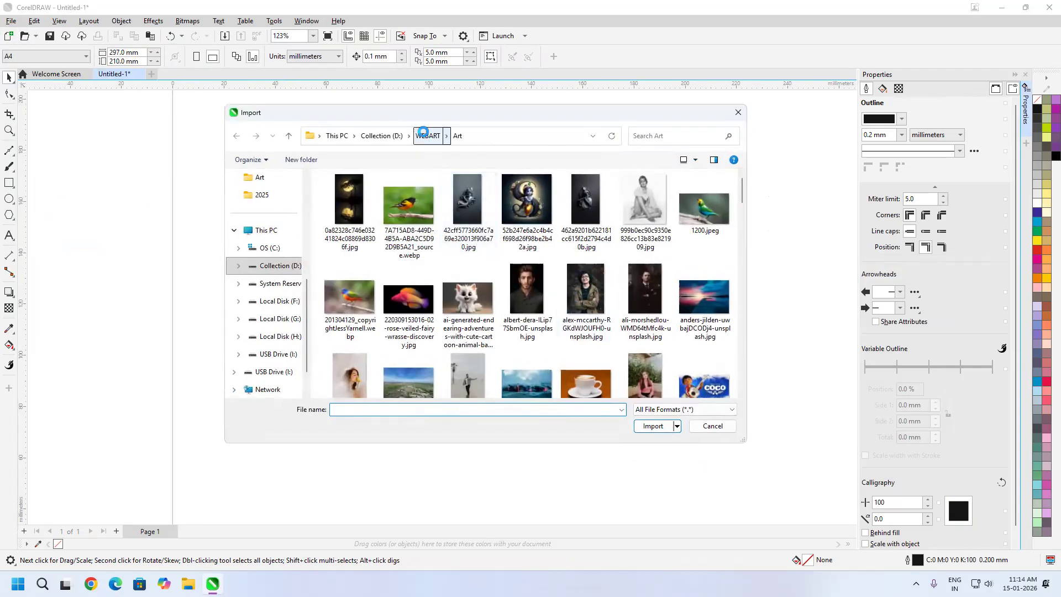
left_click(426, 135)
scroll(475, 276, "down", 3)
left_click(409, 235)
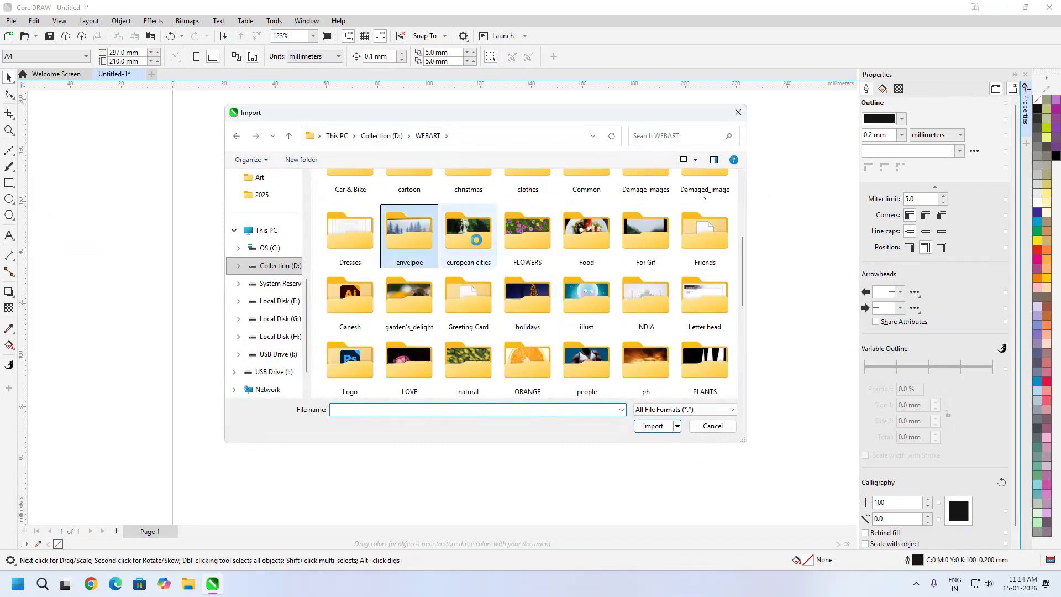
double_click(350, 180)
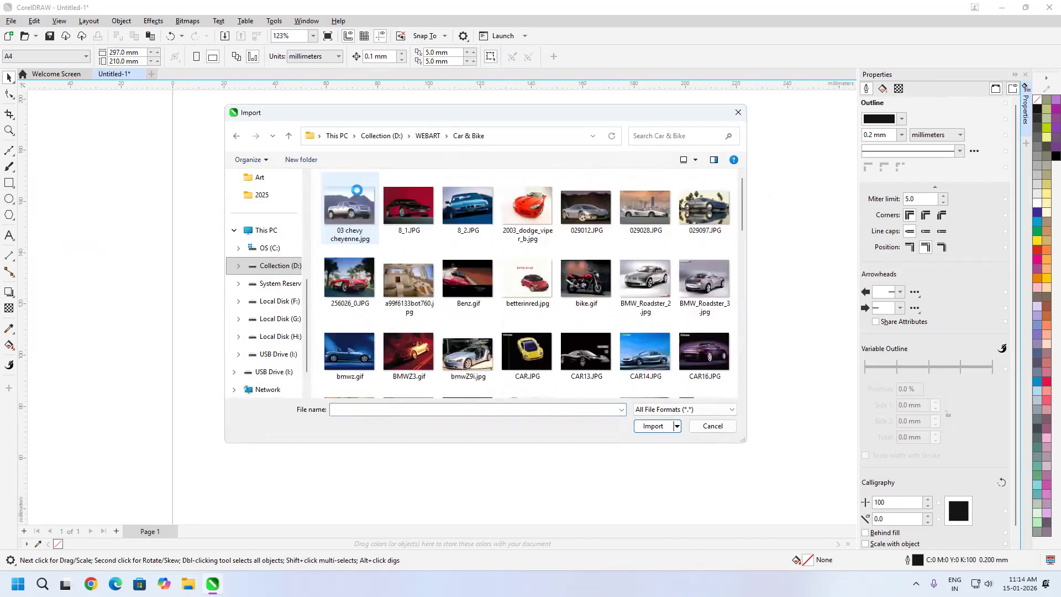
Import File0181.JPG, the orange sports car photo, and place it on the page about 202 mm wide and 126 mm high
left_click(610, 302)
scroll(623, 311, "down", 2)
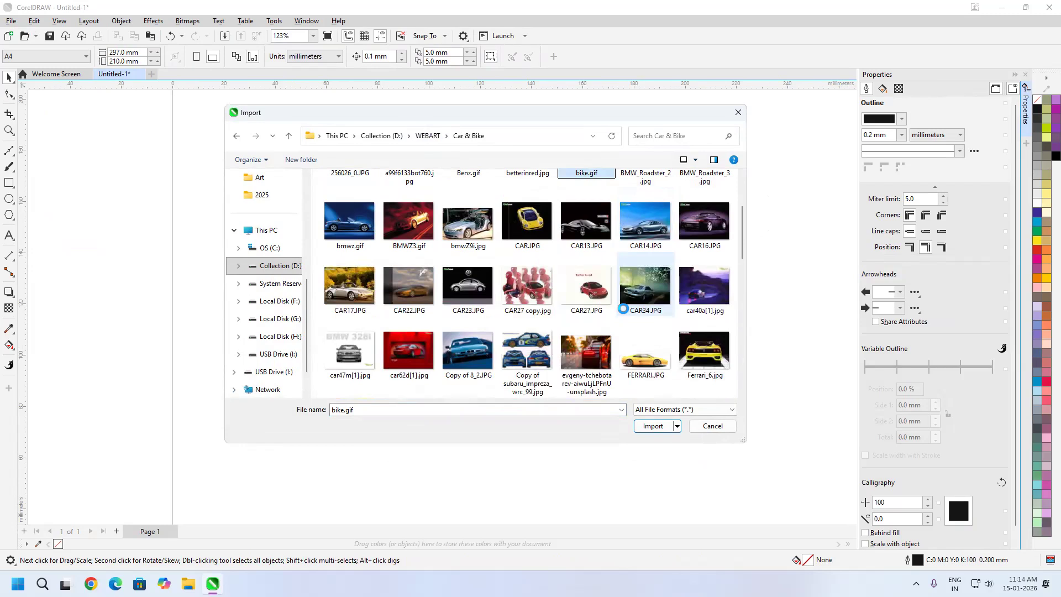
scroll(622, 318, "down", 5)
scroll(623, 320, "down", 2)
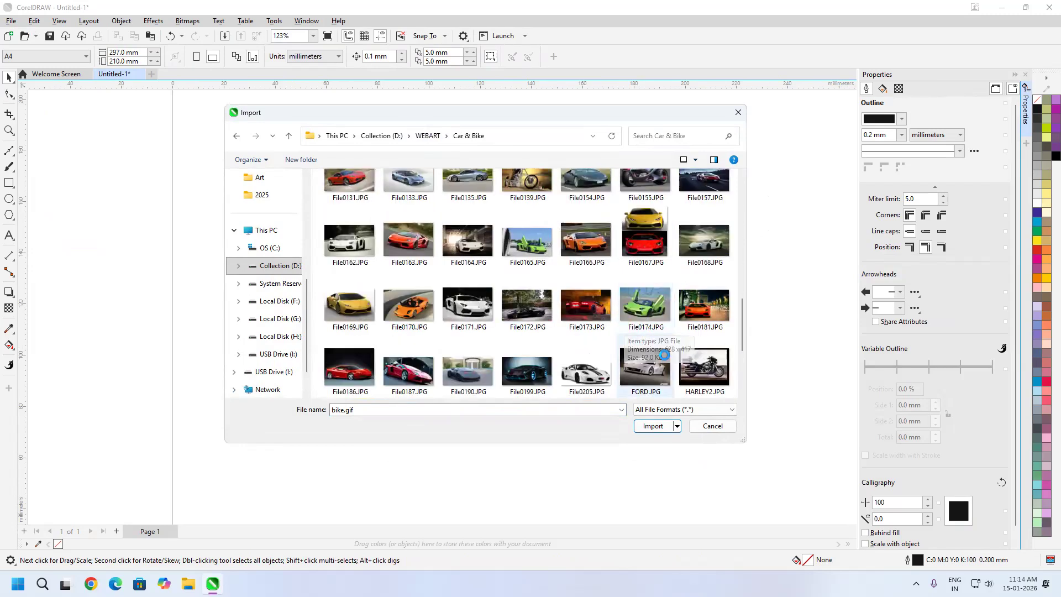
left_click(706, 320)
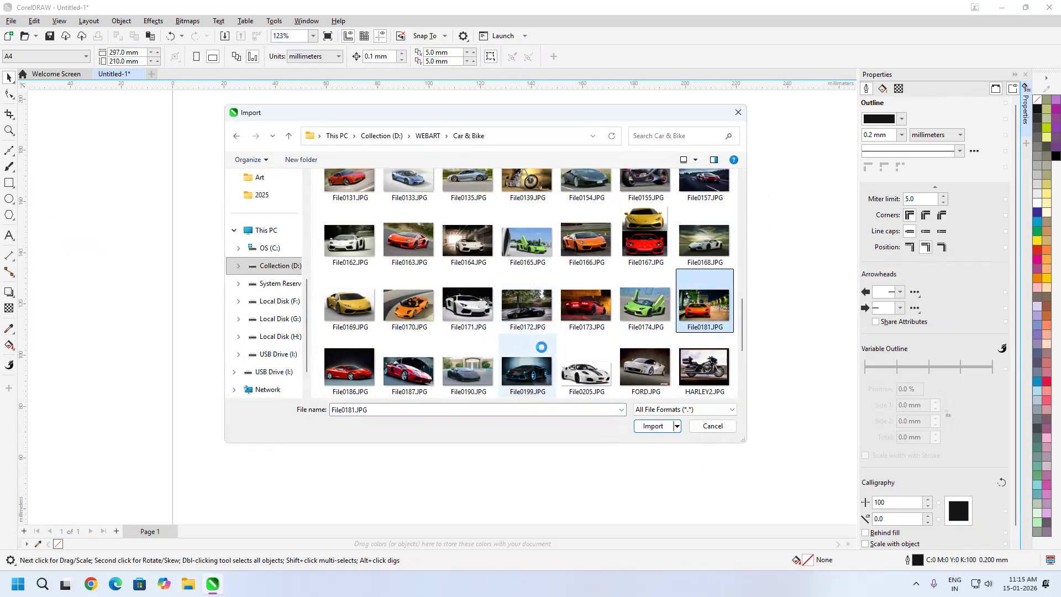
scroll(591, 320, "down", 3)
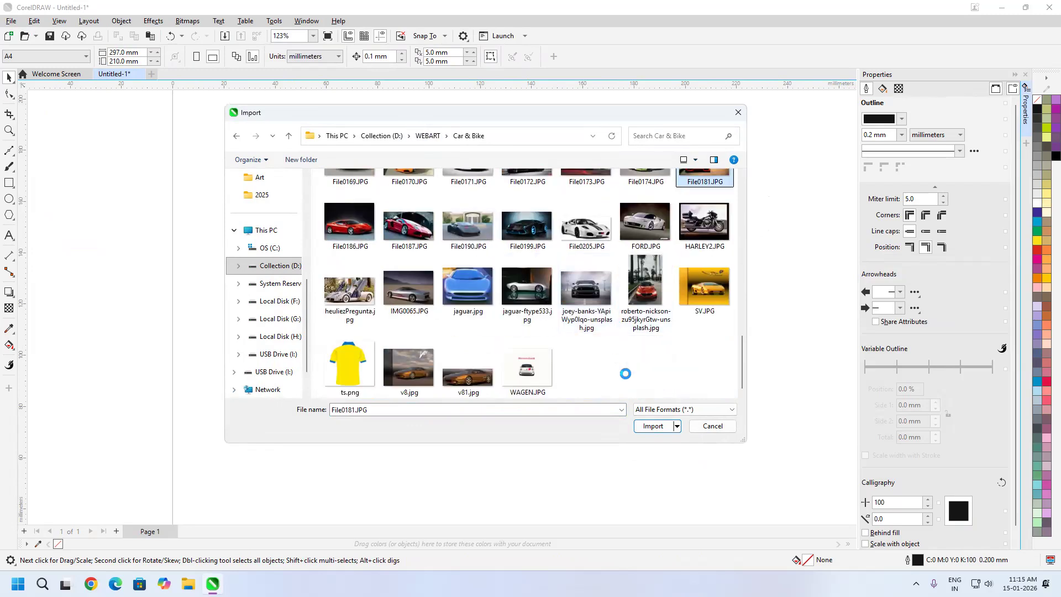
left_click_drag(329, 168, 845, 490)
left_click_drag(662, 409, 617, 365)
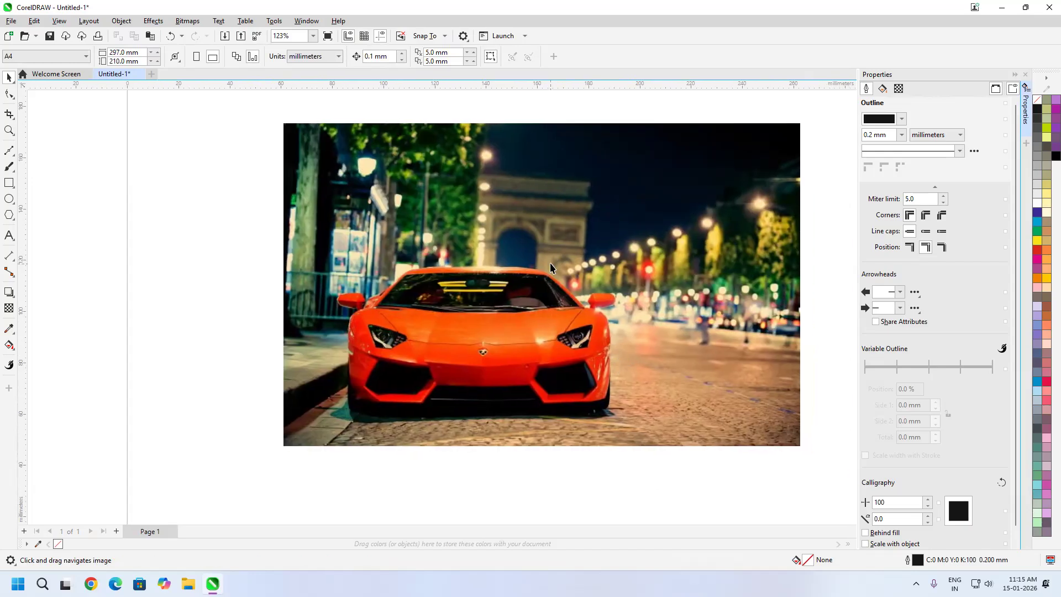
Paste a copy of the car photo in place over the original and select the photo
key("ctrl+v")
key("Delete")
left_click(624, 273)
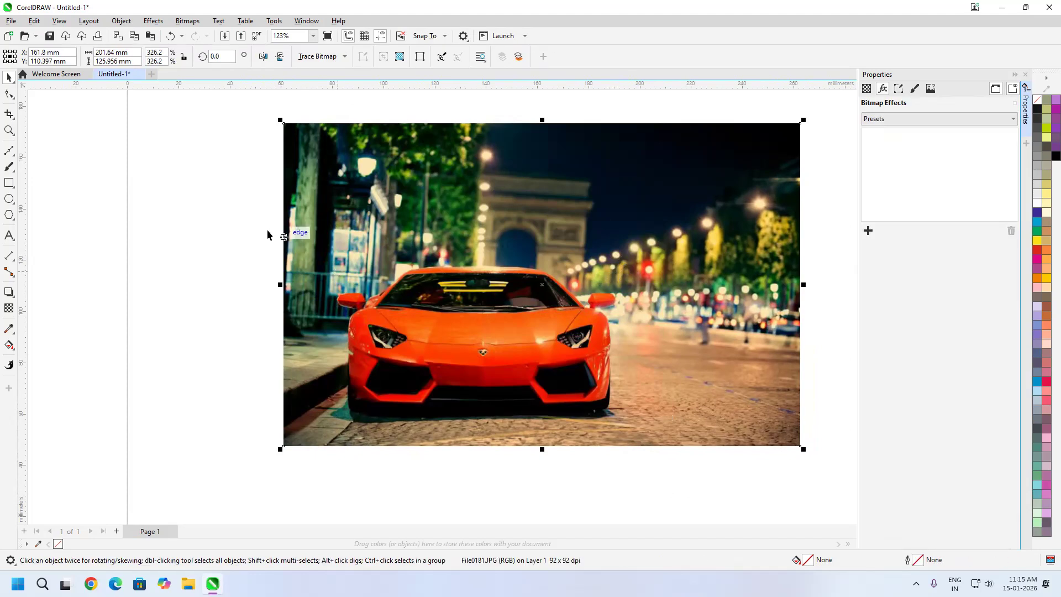
Trace a Bézier outline from the base of the car's left windshield pillar over the roof to the base of the right pillar
left_click(9, 151)
scroll(387, 292, "up", 2)
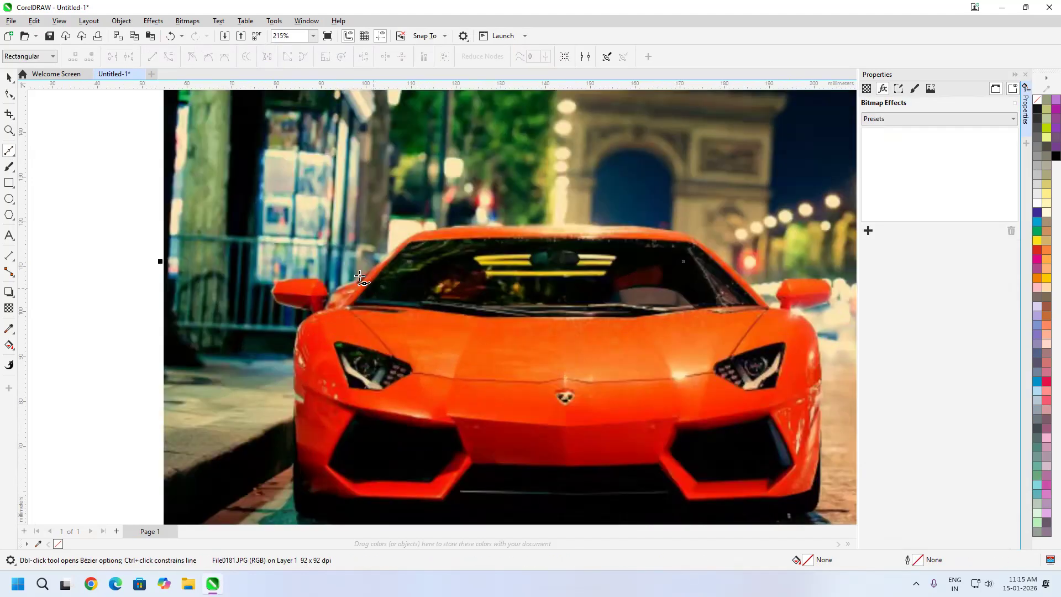
left_click(353, 282)
left_click_drag(421, 222, 431, 217)
left_click(514, 206)
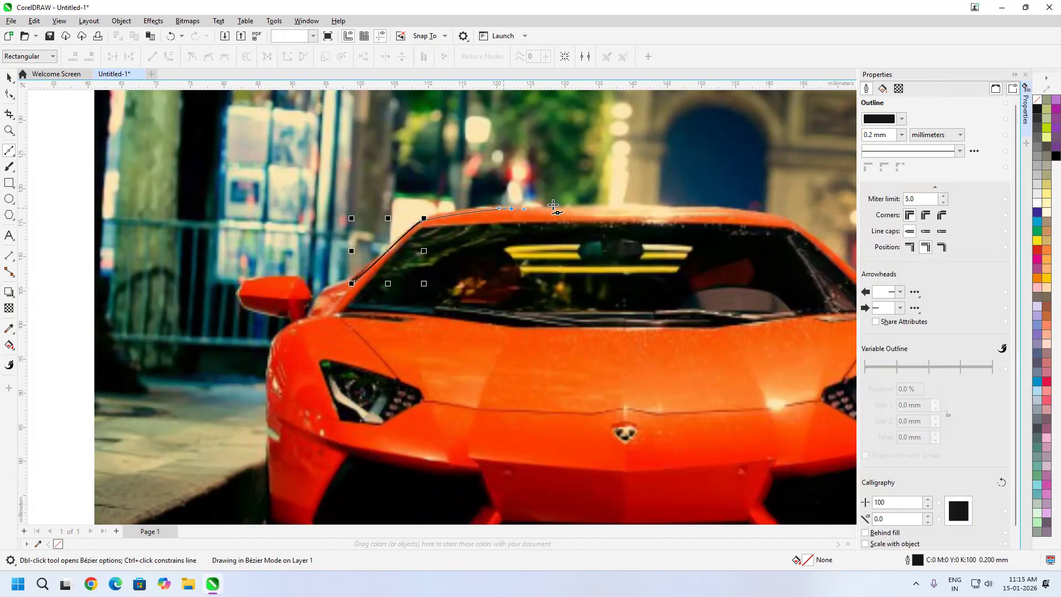
left_click_drag(788, 221, 800, 226)
left_click_drag(817, 269, 482, 210)
left_click(558, 251)
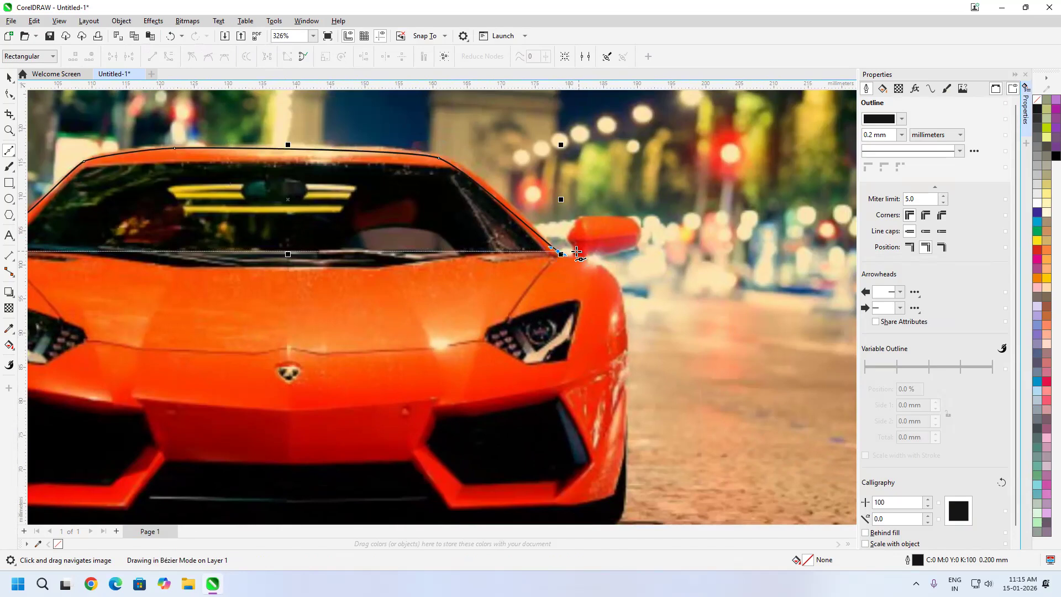
Continue the Bézier outline around the right mirror, down the car's right side and along its underside to the left wheel
mouse_move(589, 216)
left_mouse_down()
mouse_move(644, 231)
mouse_move(604, 252)
left_mouse_up()
mouse_move(588, 253)
left_mouse_down()
mouse_move(614, 283)
mouse_move(625, 355)
left_mouse_up()
left_click_drag(626, 394, 634, 317)
left_click_drag(534, 335, 515, 327)
left_click_drag(451, 315, 303, 308)
left_click_drag(228, 317, 175, 326)
left_click_drag(145, 330, 82, 330)
left_click_drag(70, 320, 520, 319)
Trace the car's left side and left mirror, and close the outline at its starting node by the windshield
left_click_drag(502, 309, 498, 210)
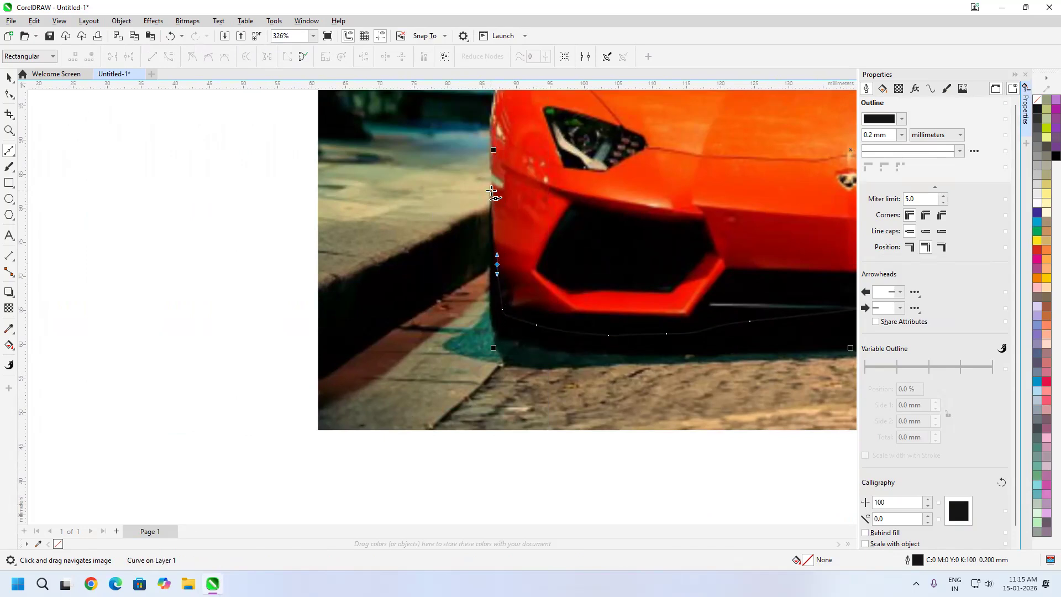
left_click_drag(489, 136, 537, 363)
left_click(489, 98)
left_click(473, 403)
left_click(417, 375)
left_click(428, 365)
left_click(489, 391)
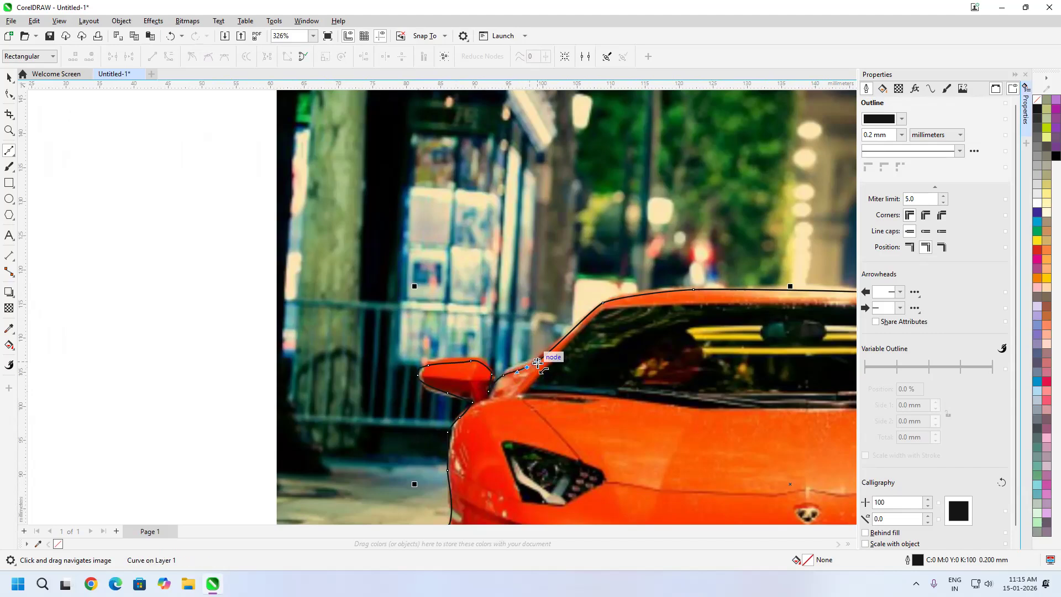
left_click(537, 362)
scroll(537, 362, "down", 4)
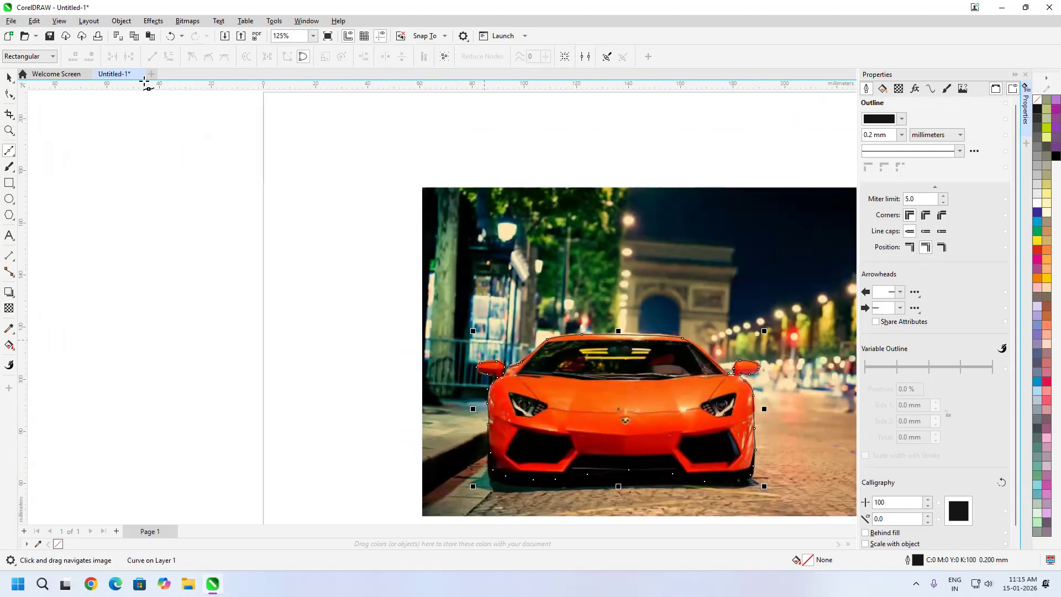
PowerClip the upper car photo inside the traced car curve and leave the curve without an outline
left_click(8, 80)
right_click(554, 247)
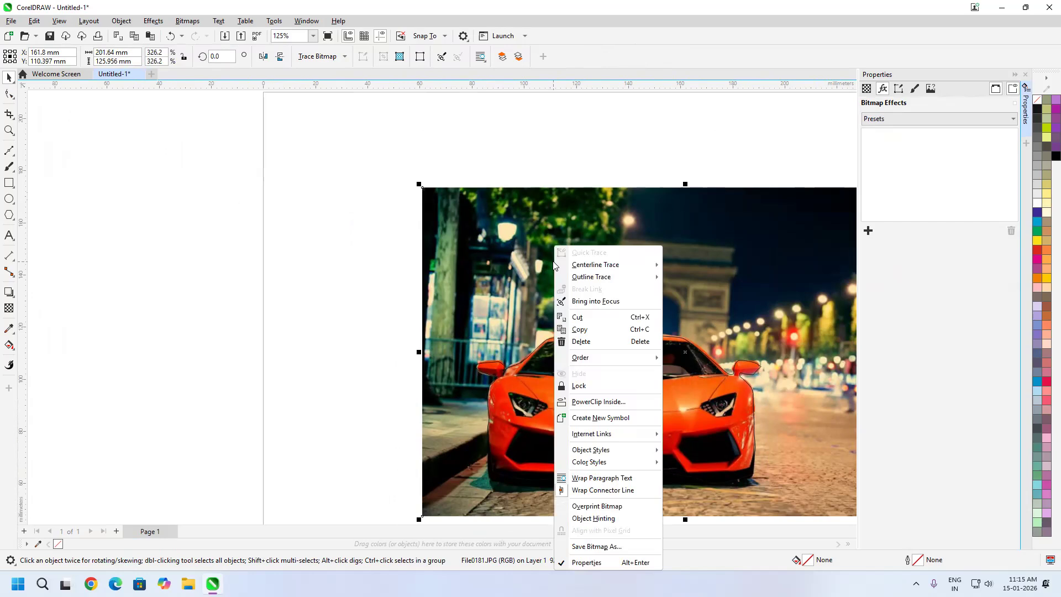
left_click(632, 404)
left_click(630, 412)
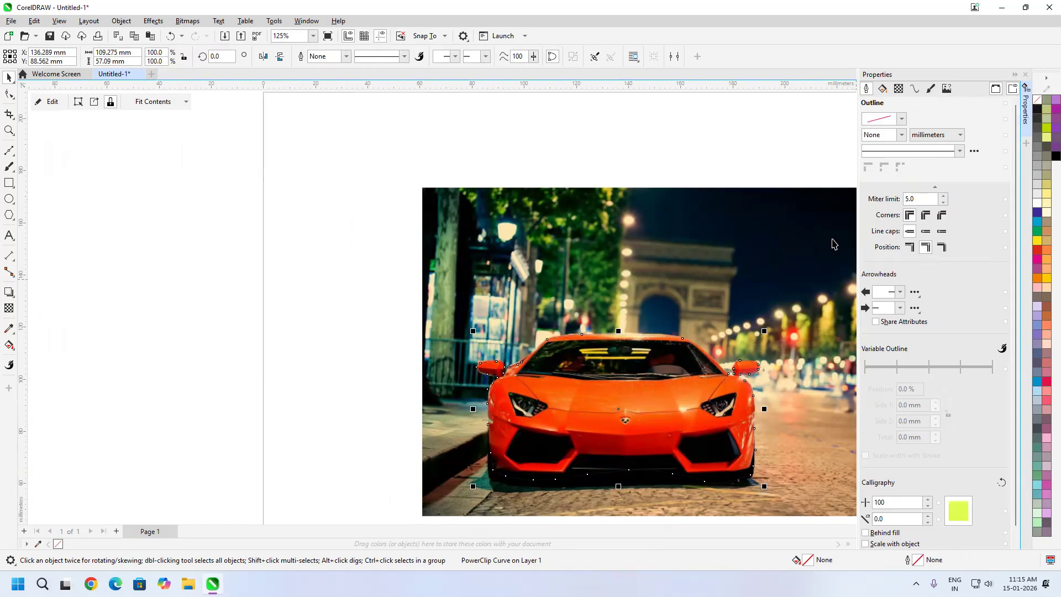
Apply a Zoom blur effect to the background car photo and centre it on the car's hood
left_click(795, 239)
left_click(868, 231)
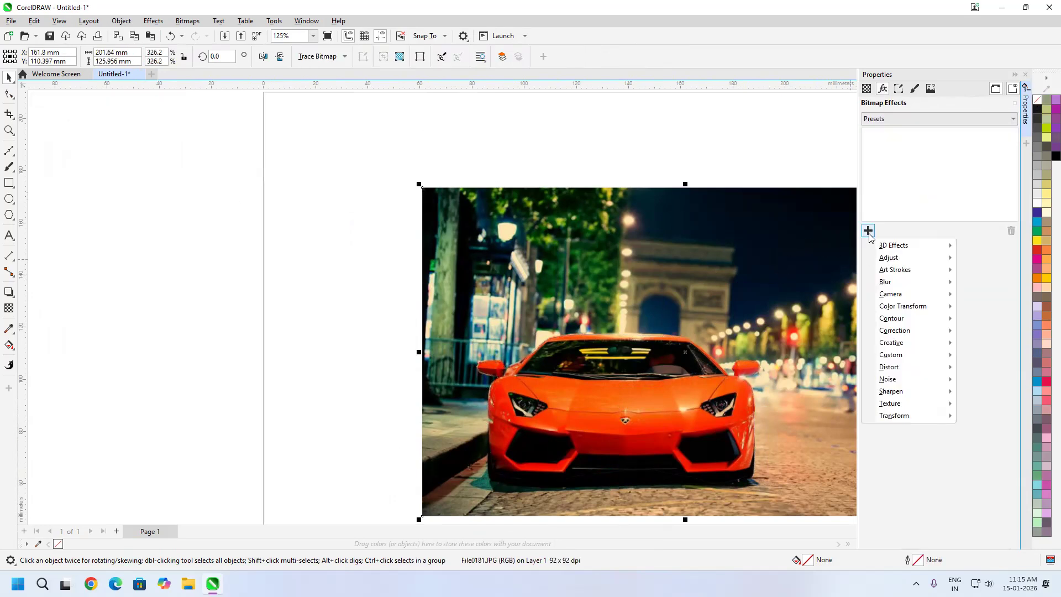
mouse_move(889, 282)
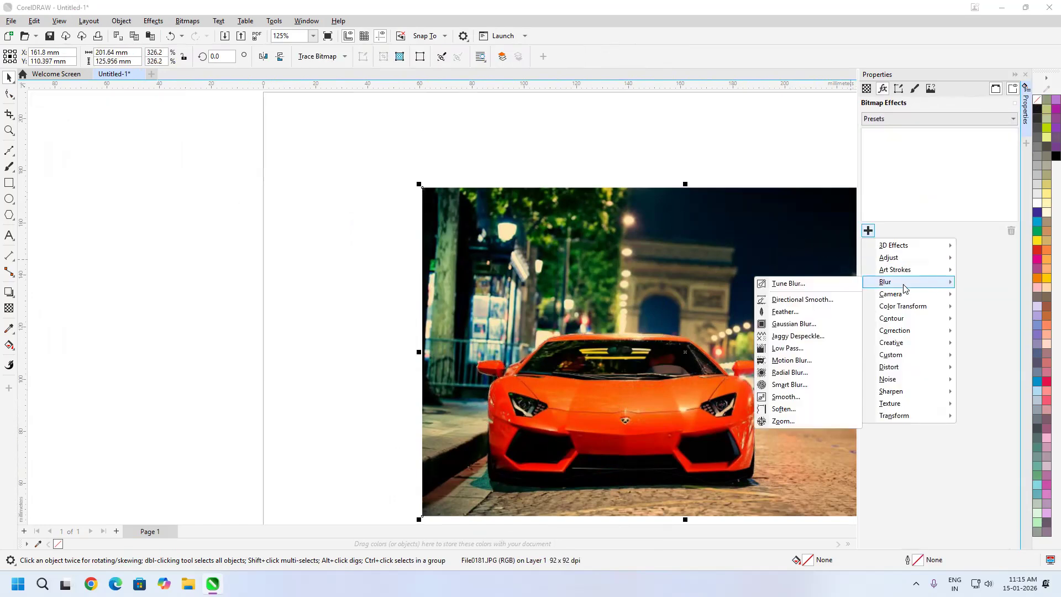
left_click(795, 421)
left_click(940, 262)
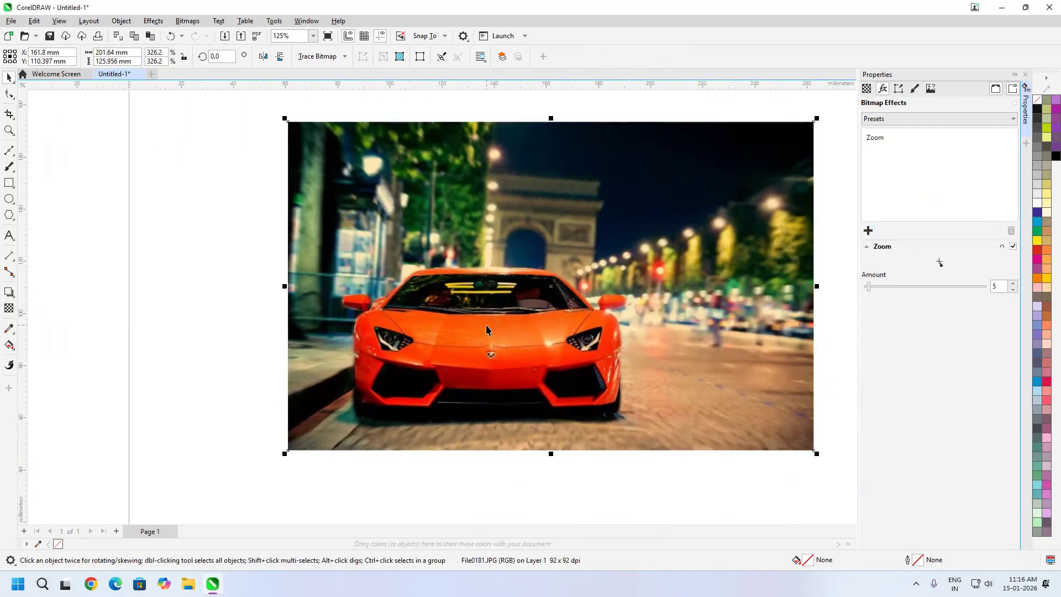
Set the Zoom blur amount to 41 and look over the blurred background around the car
left_click(883, 286)
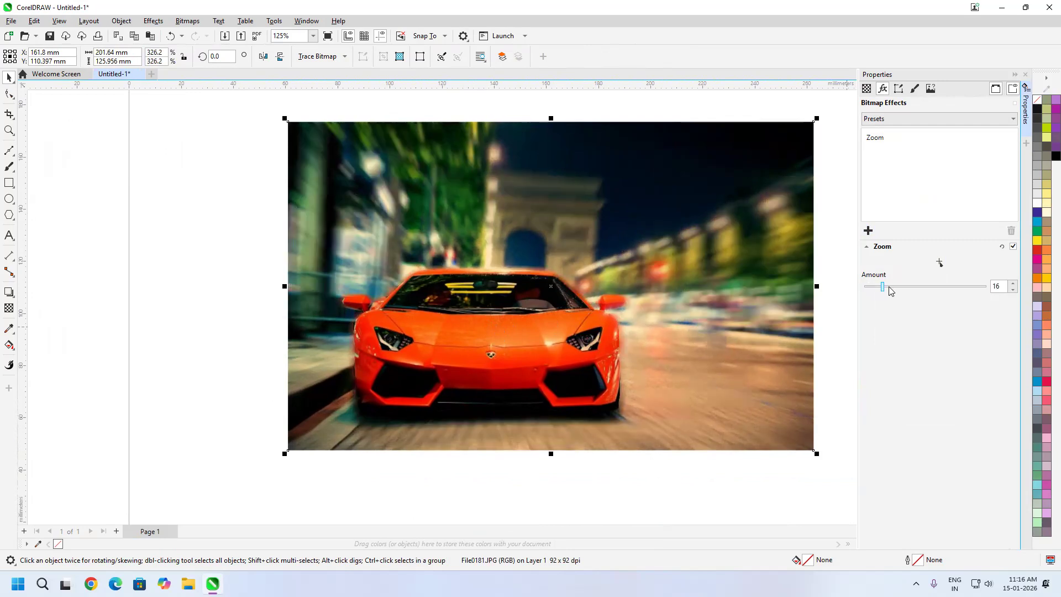
left_click_drag(890, 291, 905, 293)
left_click(914, 290)
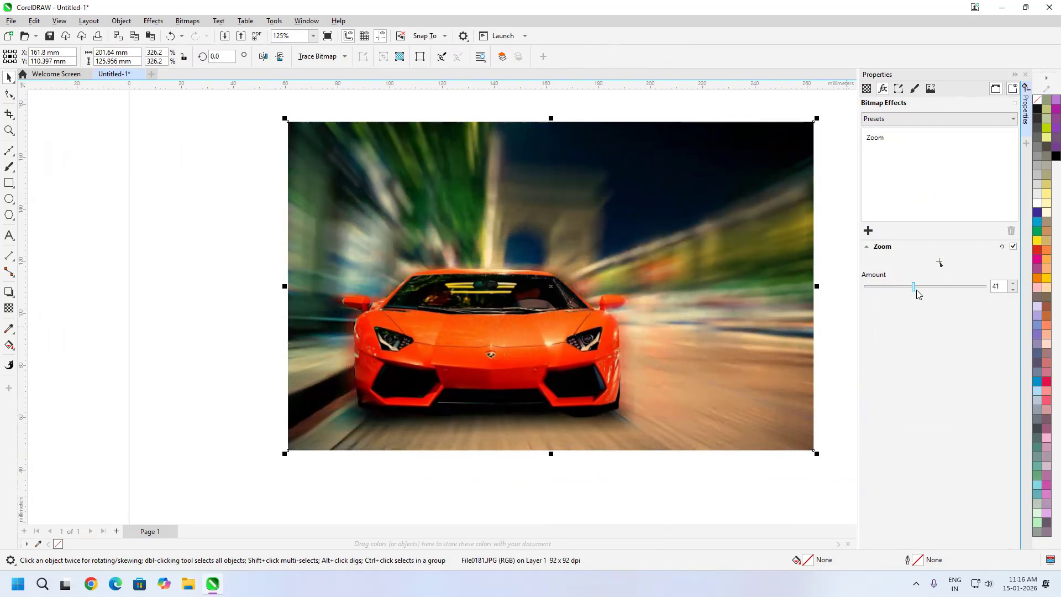
scroll(508, 232, "down", 1)
scroll(536, 332, "up", 1)
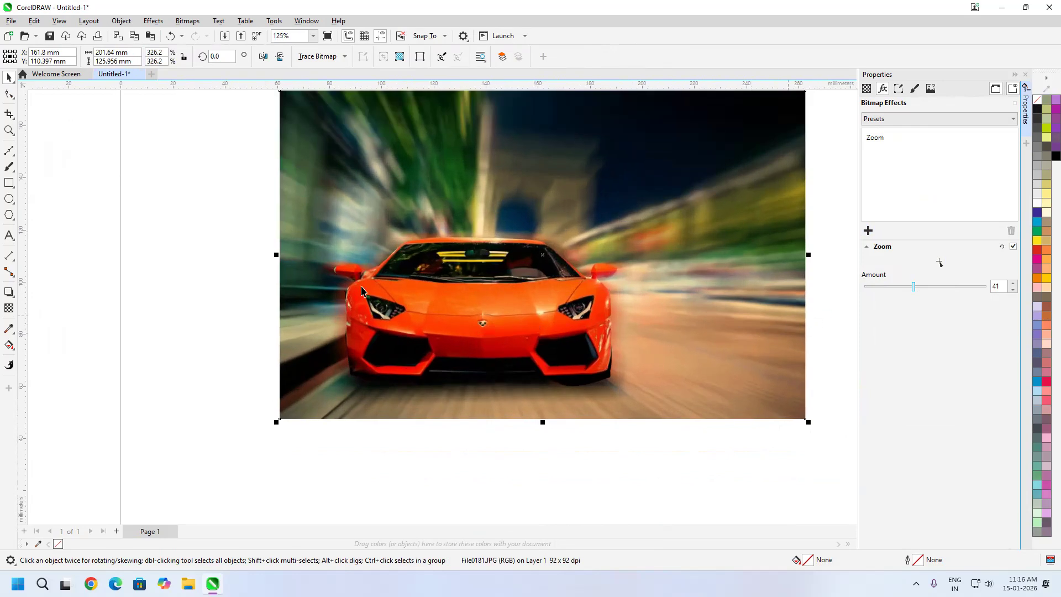
scroll(567, 331, "down", 1)
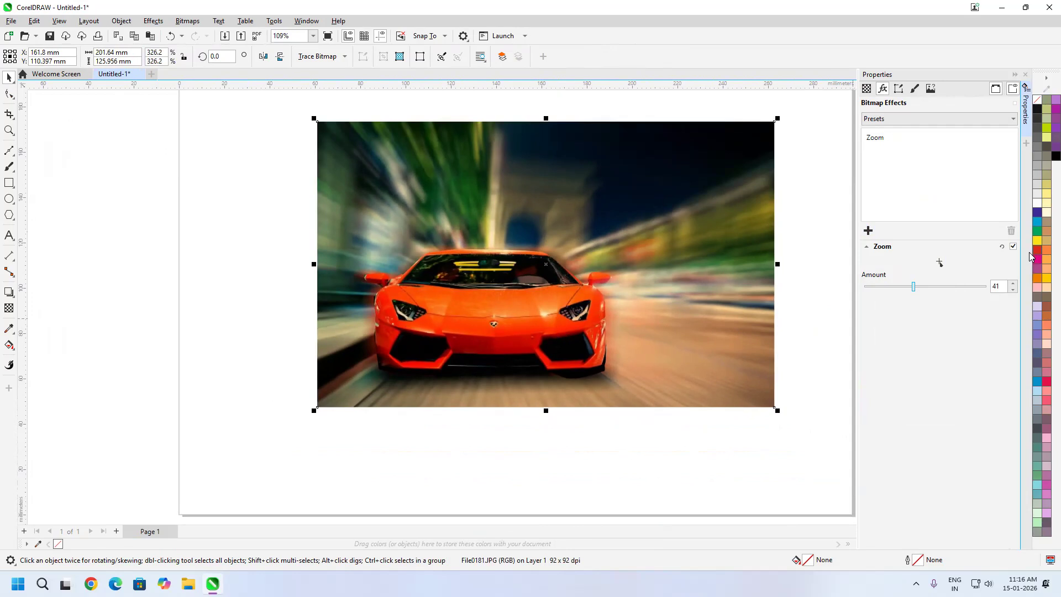
Compare the background photo with and without the Zoom effect and inspect the car up close
left_click(1013, 247)
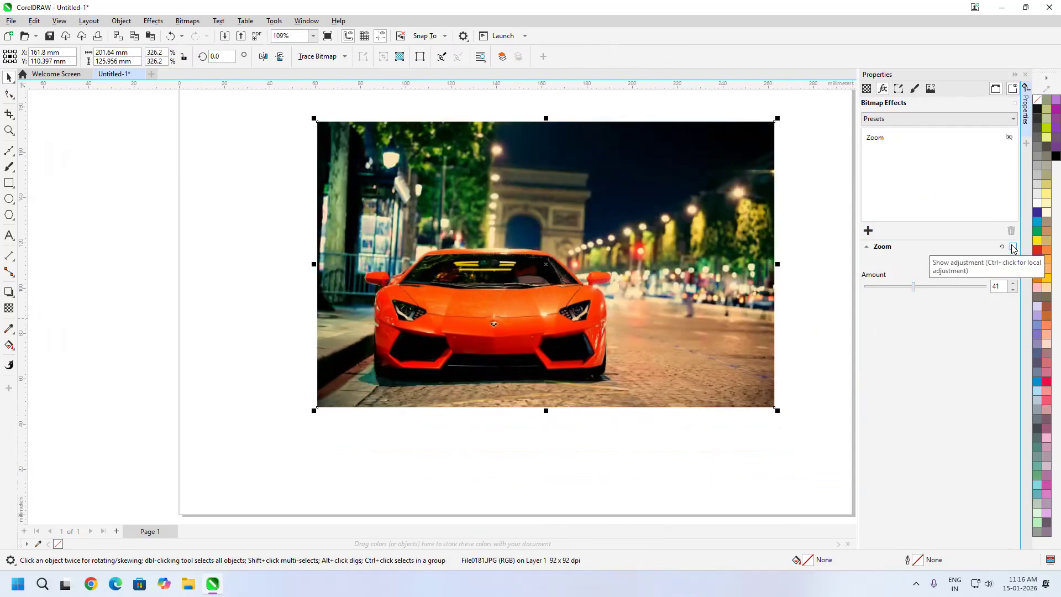
left_click(1014, 248)
left_click(1014, 247)
left_click(1014, 248)
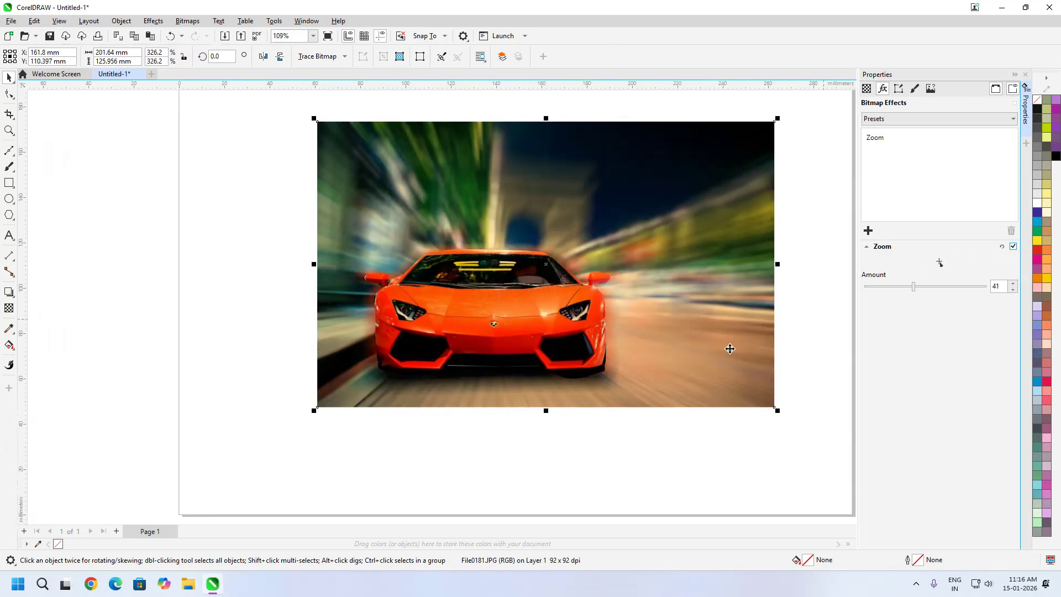
scroll(509, 321, "up", 2)
scroll(535, 303, "up", 2)
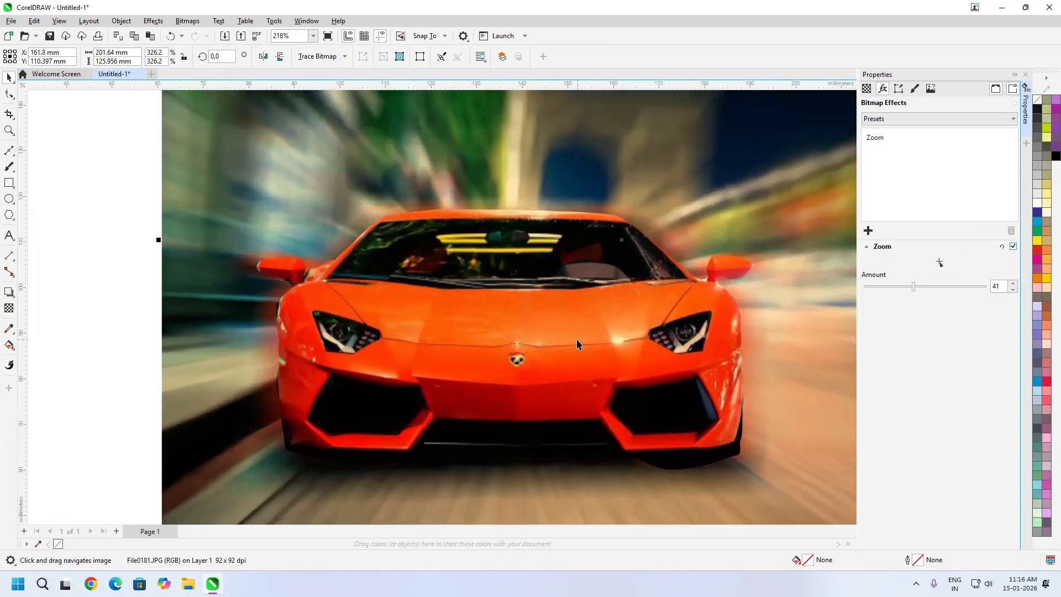
scroll(591, 332, "down", 2)
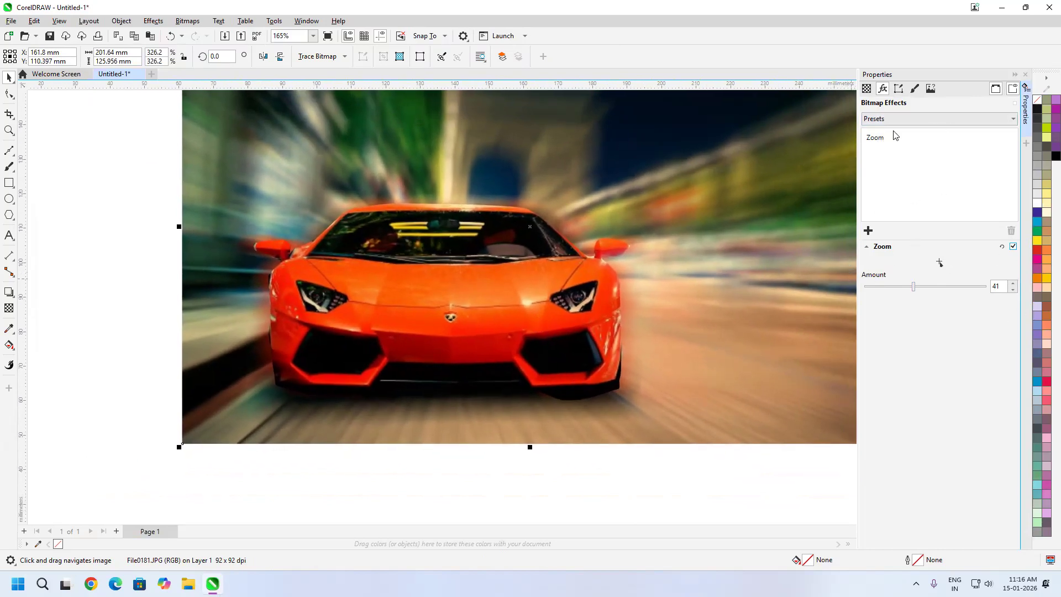
Remove the Zoom effect from the background photo and delete both the photo and the car cutout
left_click(876, 141)
left_click(1011, 231)
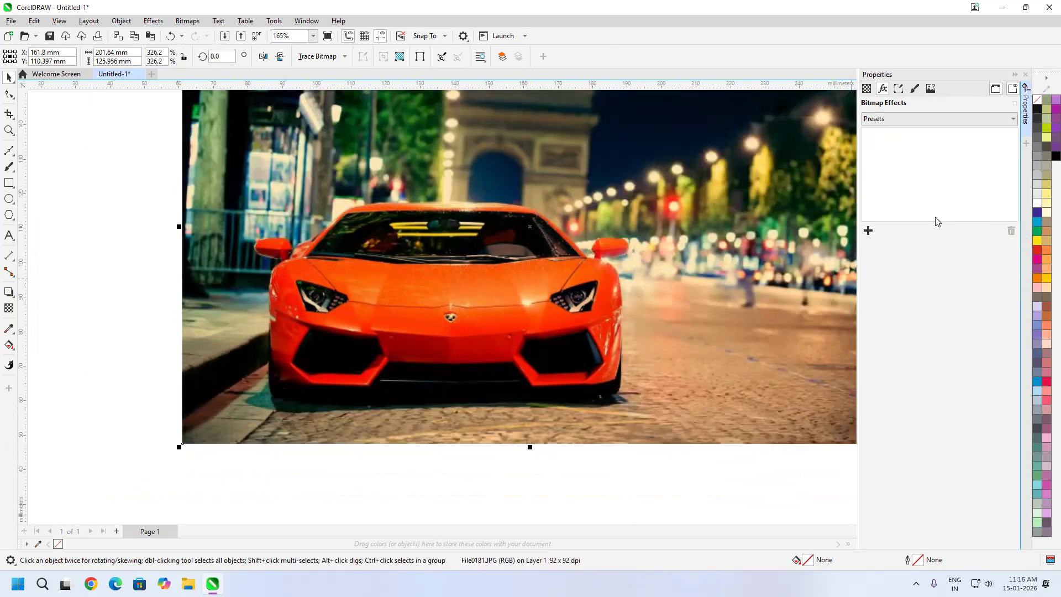
left_click(517, 283)
scroll(580, 326, "down", 2)
left_click_drag(801, 433, 209, 66)
key("Delete")
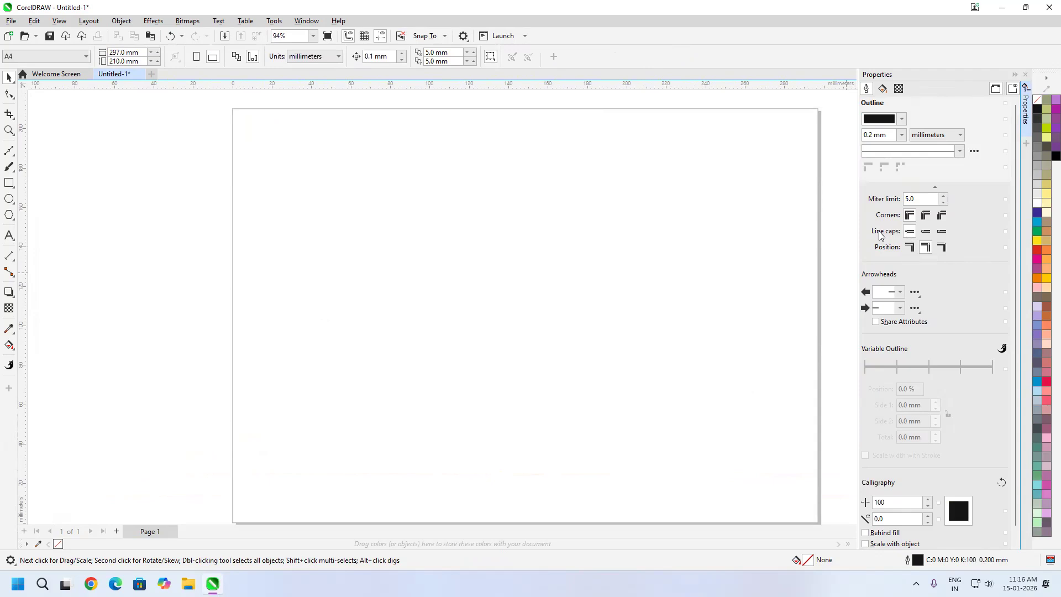
Start an image import and browse to the AI folder inside WEBART
left_click(11, 20)
left_click(33, 206)
left_click(428, 136)
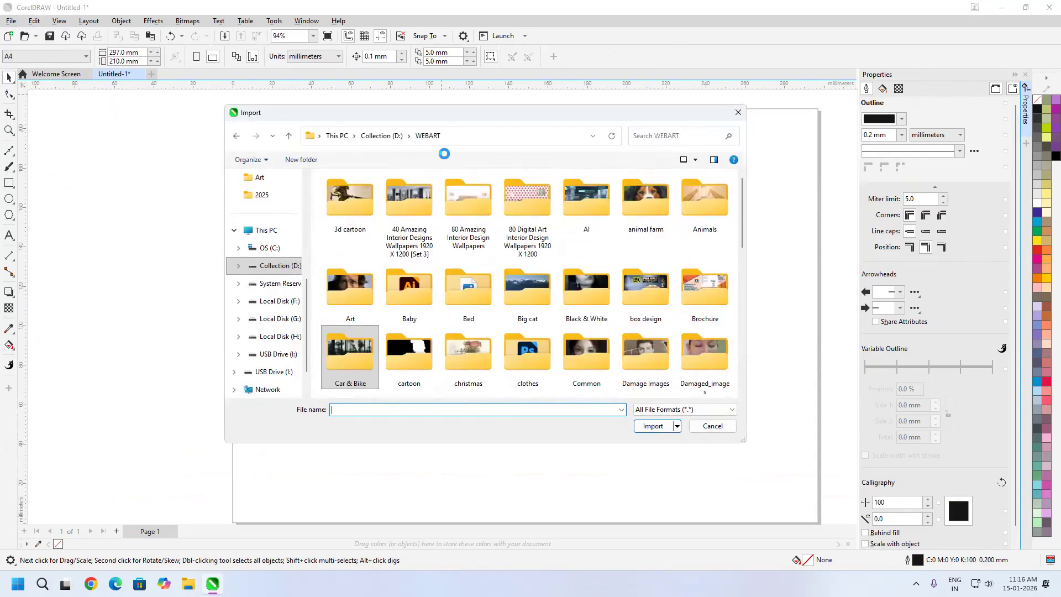
double_click(586, 207)
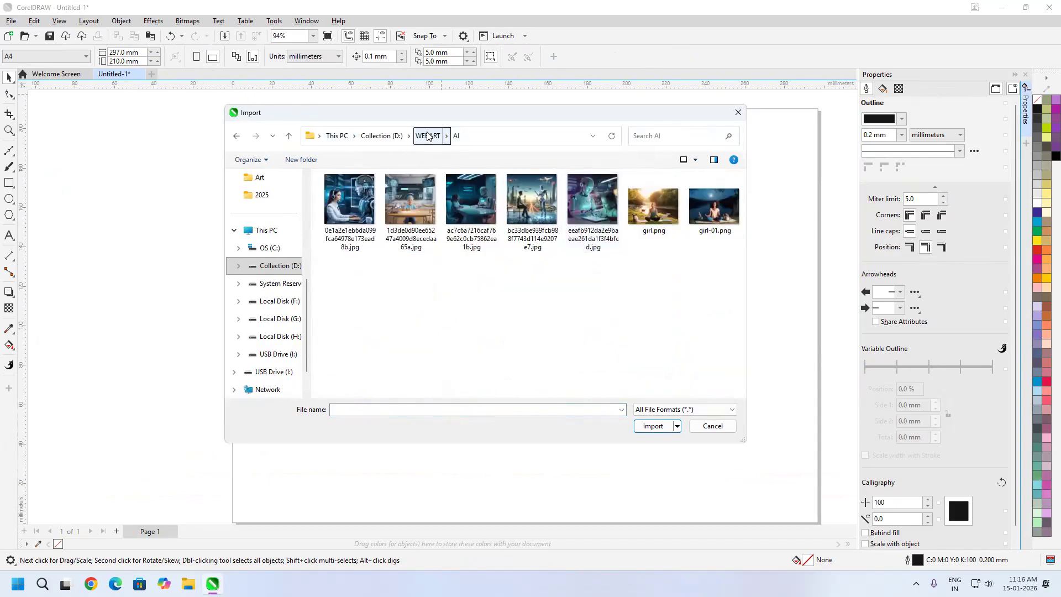
left_click_drag(429, 138, 489, 142)
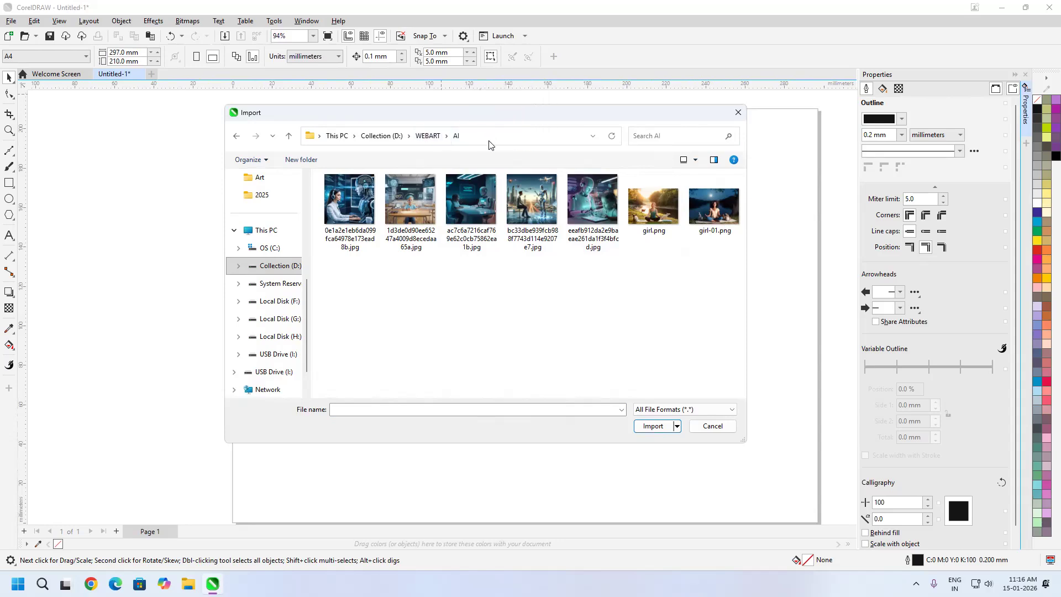
Import 1d3de0d90ee65247a4009d8ecedaa65a.jpg and place it about 102 mm square in the middle of the page
left_click(668, 209)
left_click(702, 217)
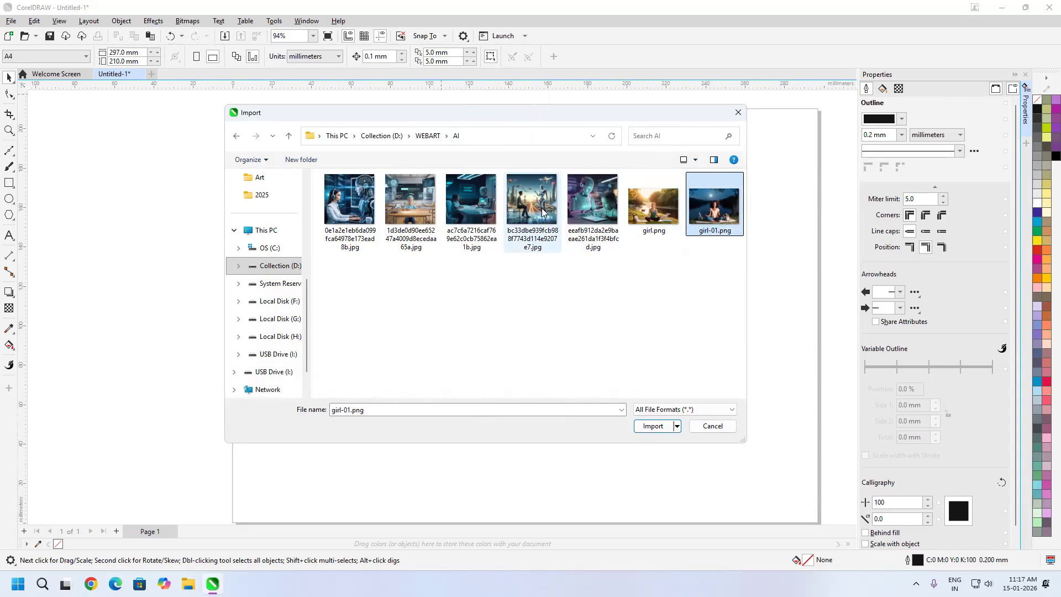
left_click(415, 214)
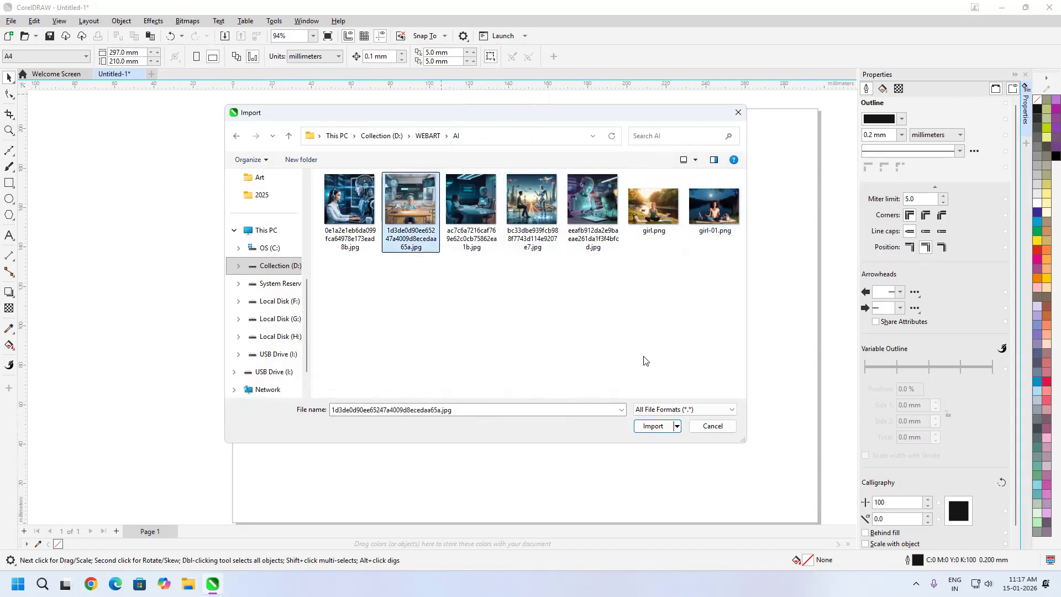
left_click(653, 426)
left_click_drag(396, 199, 695, 403)
left_click(695, 402)
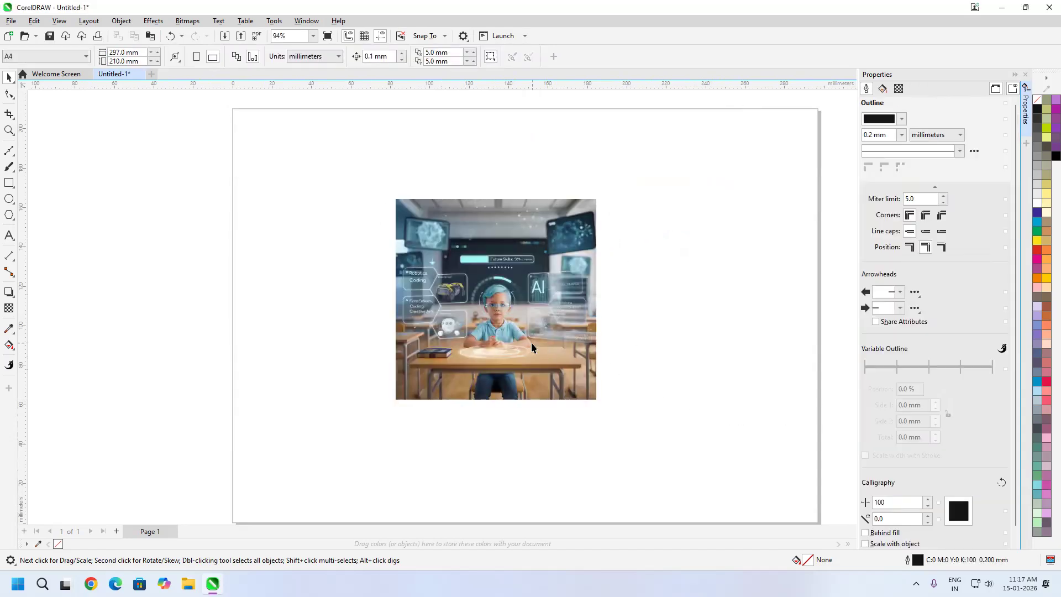
scroll(531, 344, "up", 1)
scroll(475, 303, "up", 2)
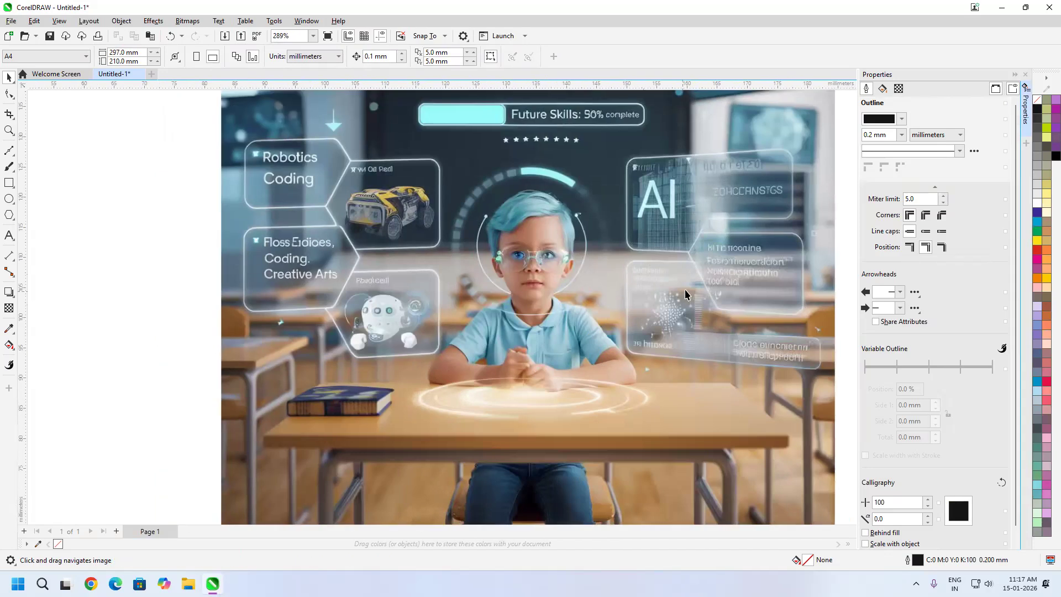
scroll(431, 191, "down", 2)
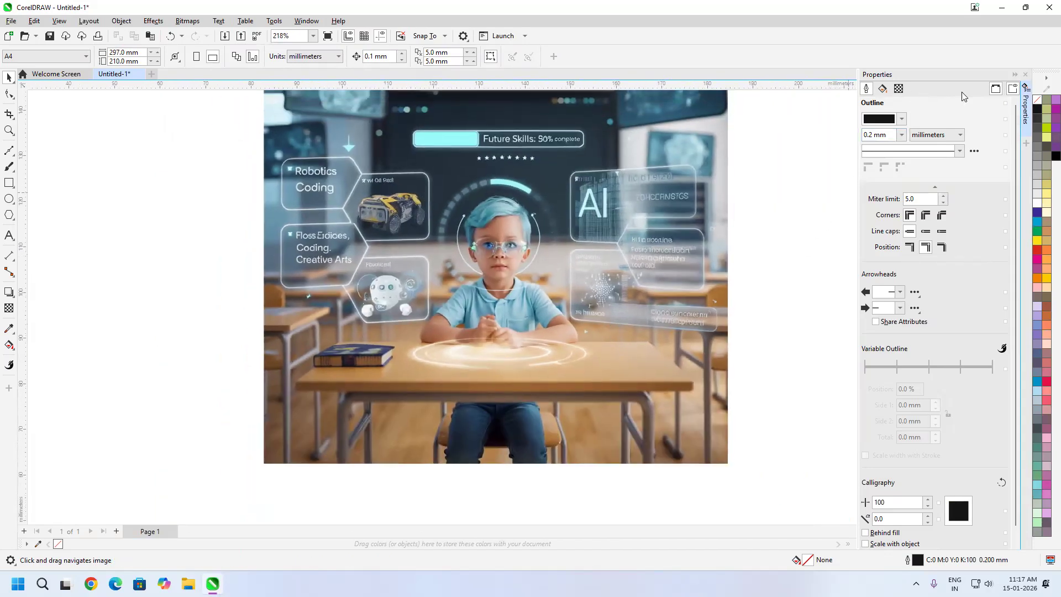
Apply the Colorize camera effect to the classroom image
left_click(1025, 76)
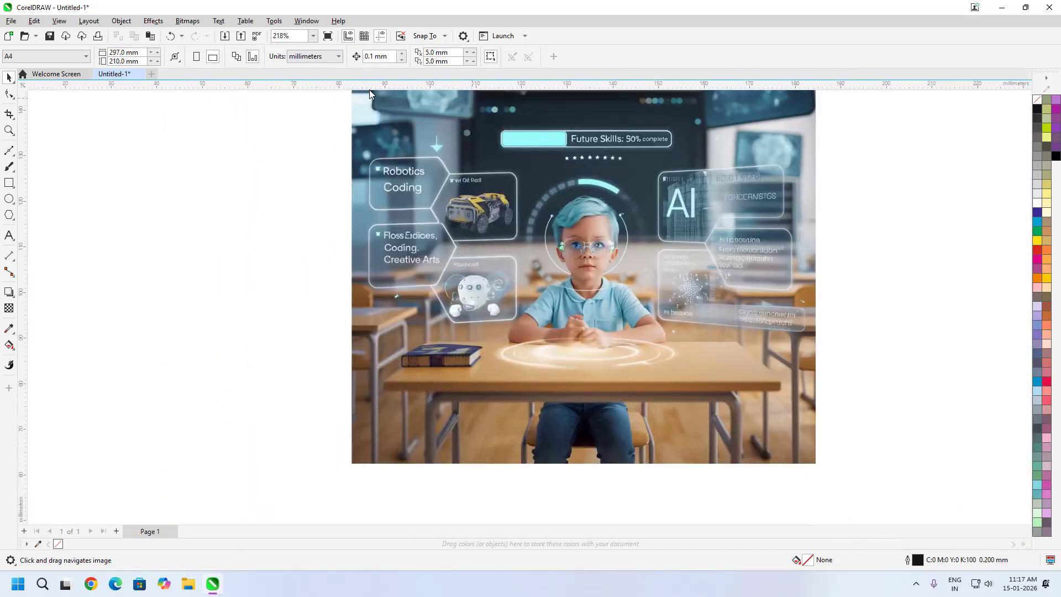
left_click(153, 21)
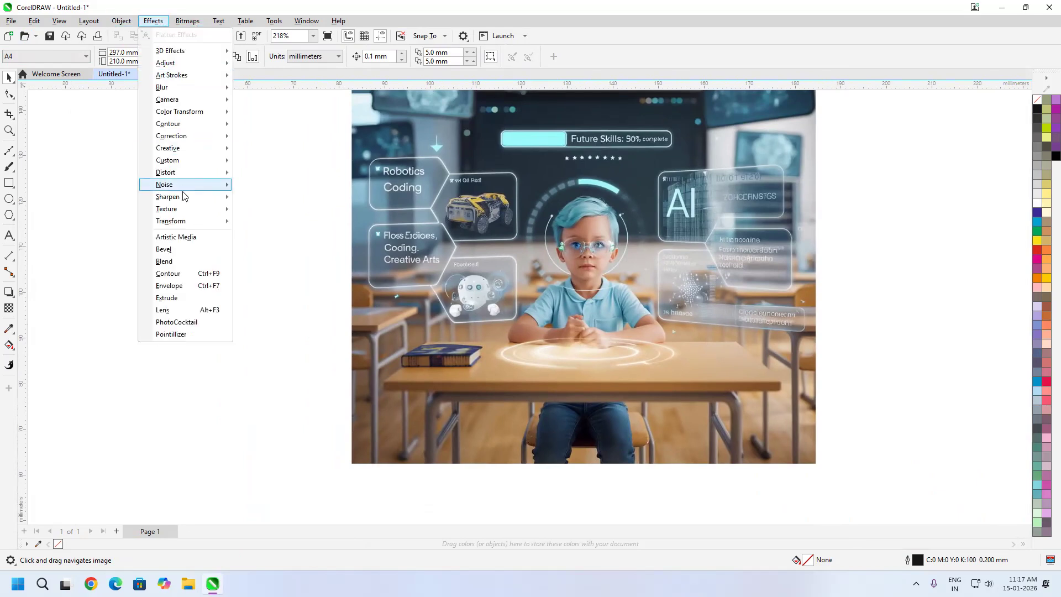
mouse_move(190, 101)
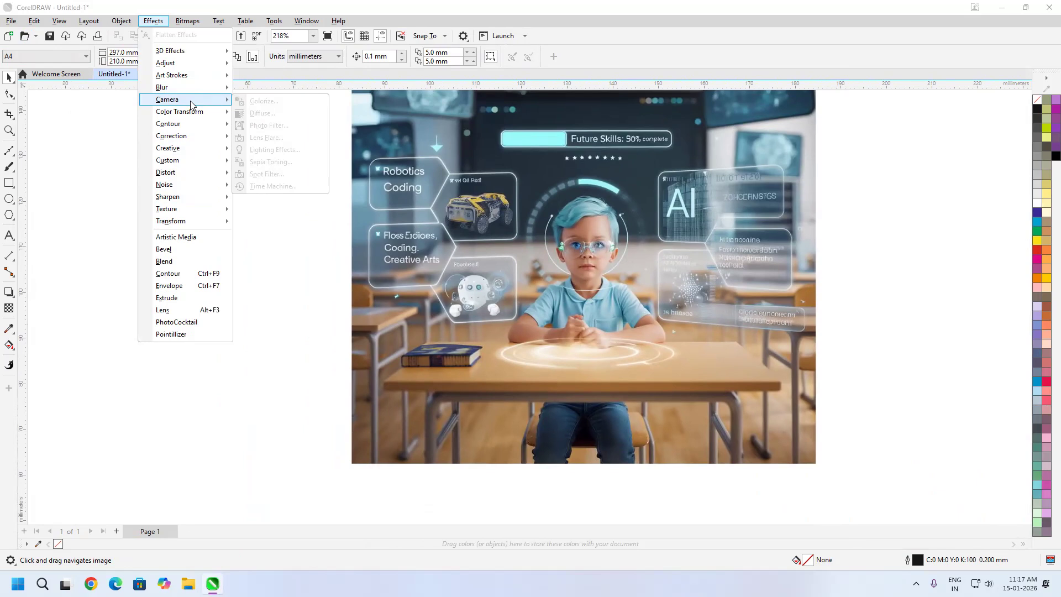
left_click(502, 174)
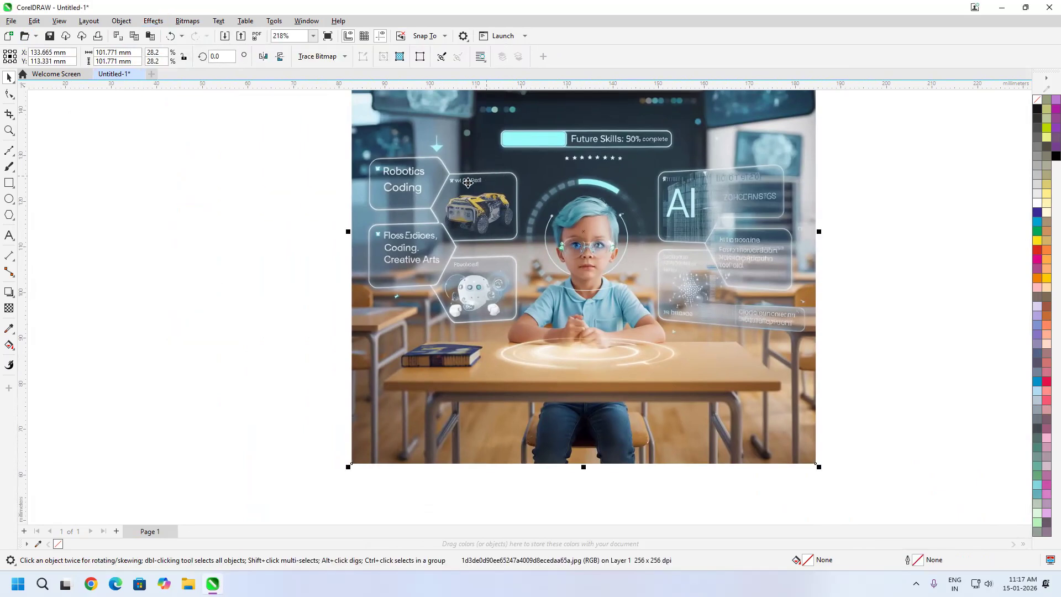
left_click(153, 21)
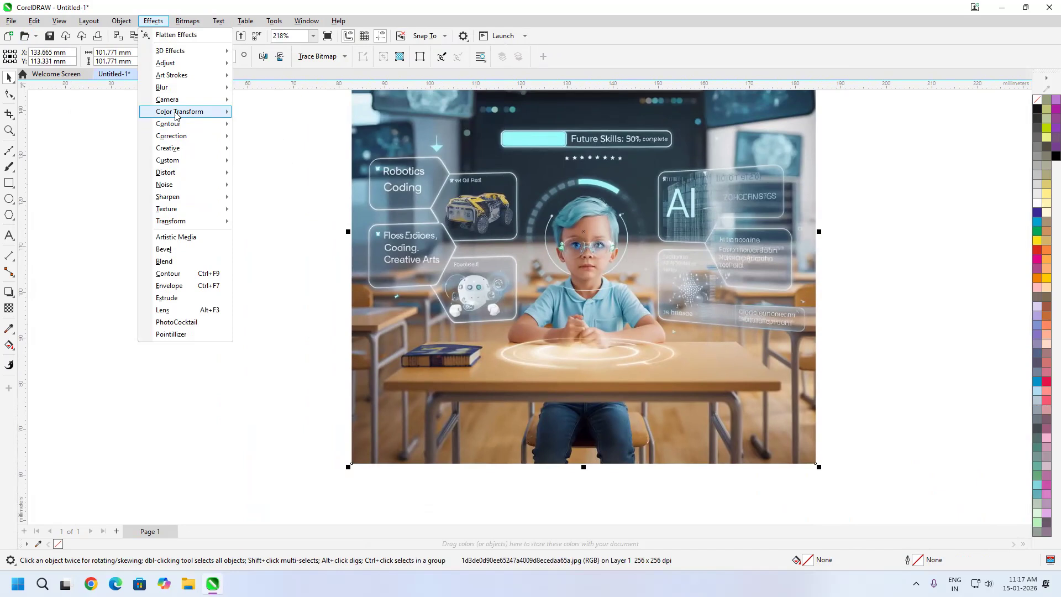
mouse_move(186, 100)
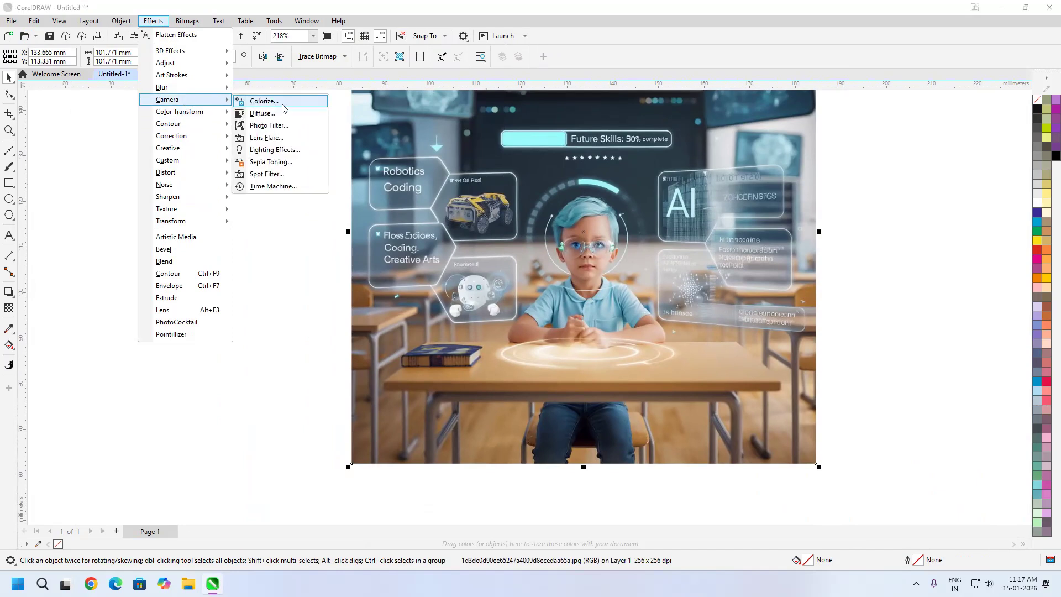
left_click(265, 101)
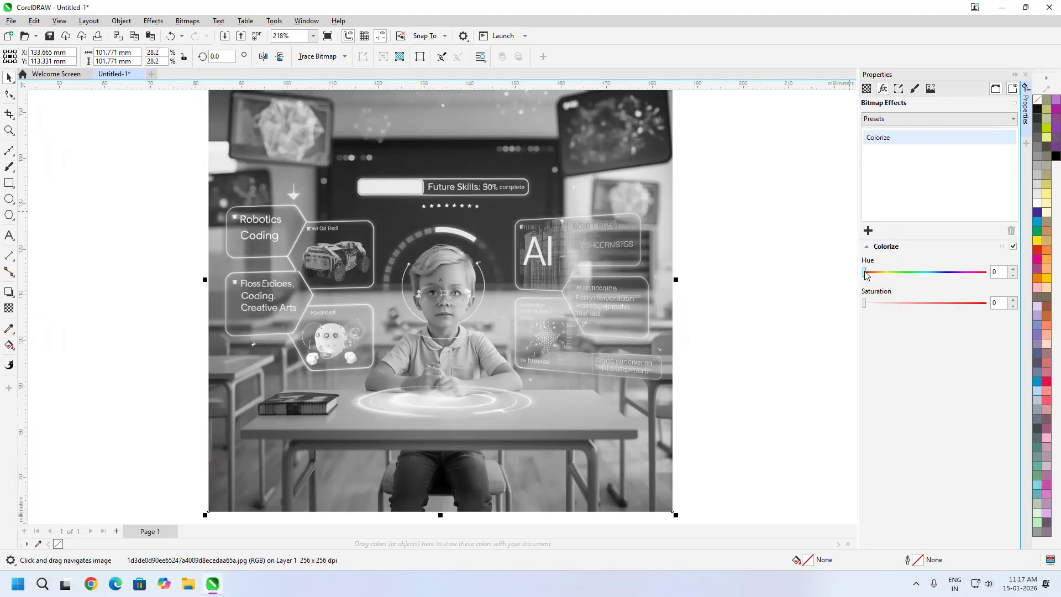
Try different Hue and Saturation settings for the Colorize effect, including hue 131, and remove the effect
left_click_drag(864, 275, 912, 283)
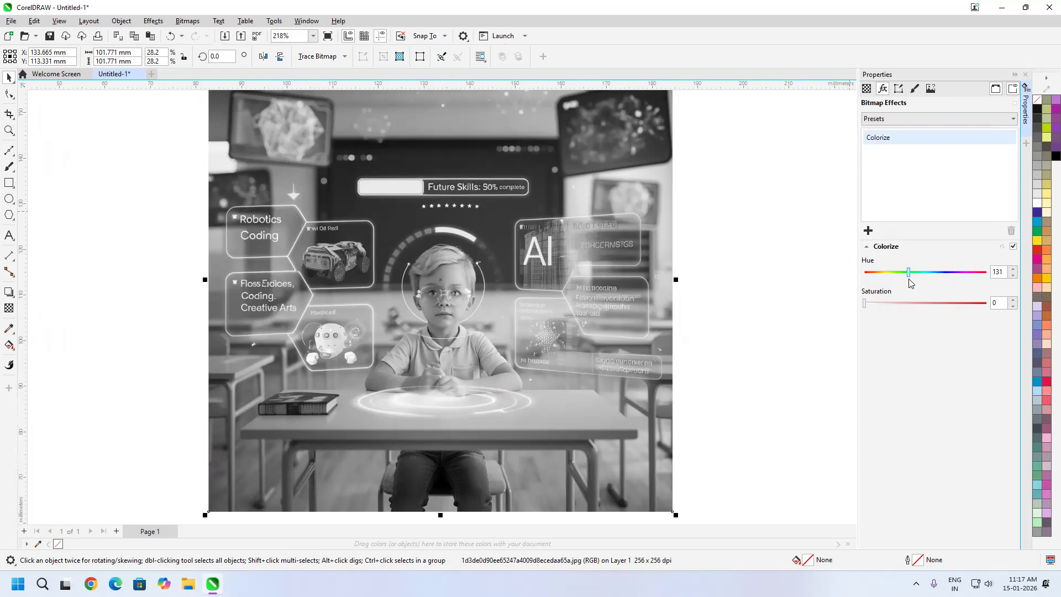
left_click_drag(911, 283, 874, 277)
left_click_drag(866, 307, 893, 310)
left_click_drag(894, 305, 956, 285)
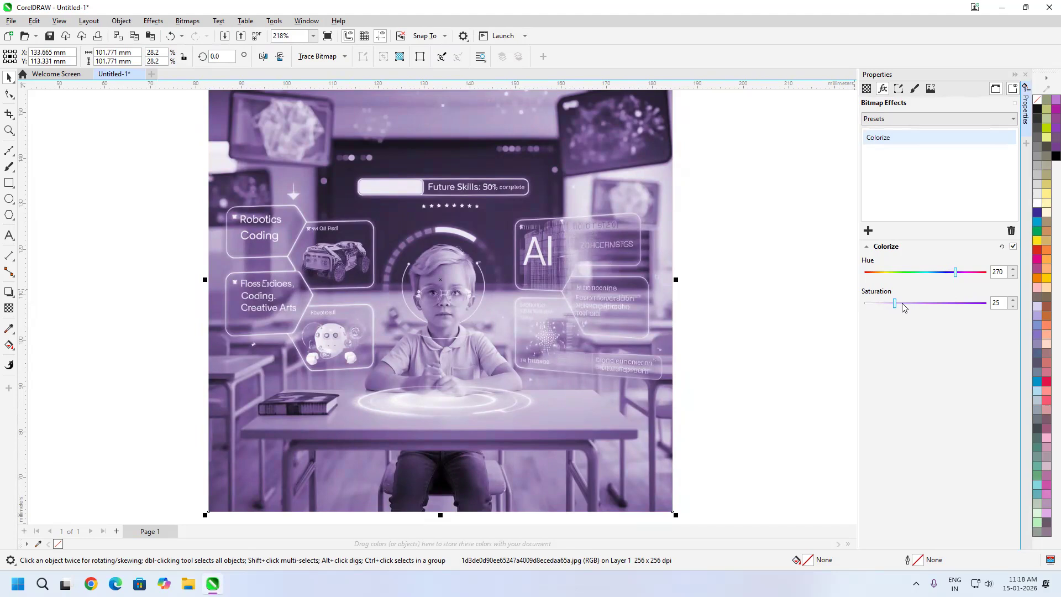
mouse_move(893, 305)
left_mouse_down()
mouse_move(961, 306)
mouse_move(884, 308)
mouse_move(914, 311)
mouse_move(910, 302)
left_mouse_up()
left_click(1011, 231)
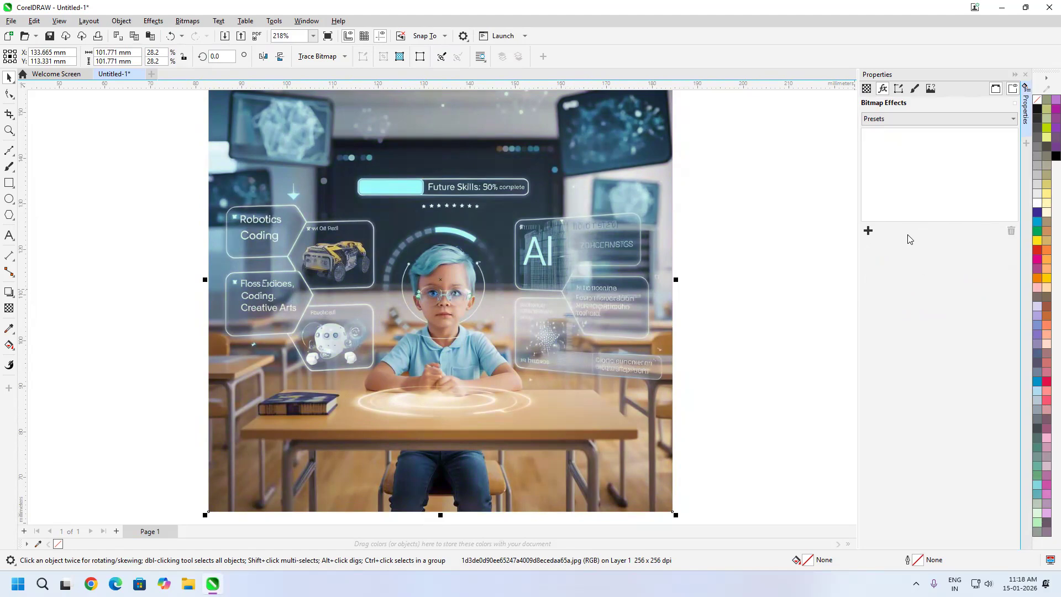
Try the Diffuse camera effect at level 80 on the classroom image, inspect it up close and remove it
left_click(868, 231)
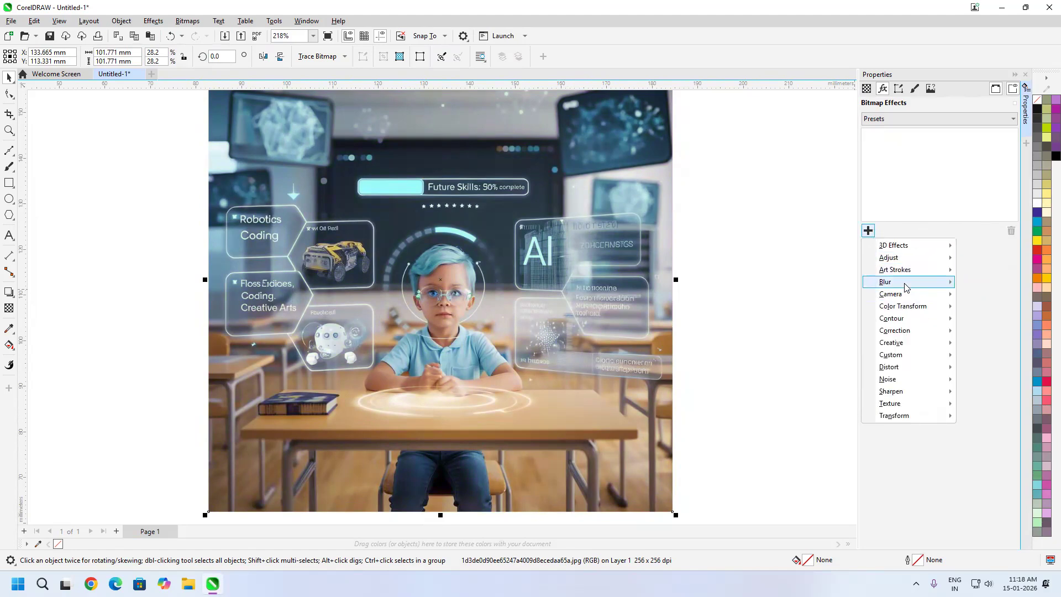
mouse_move(906, 294)
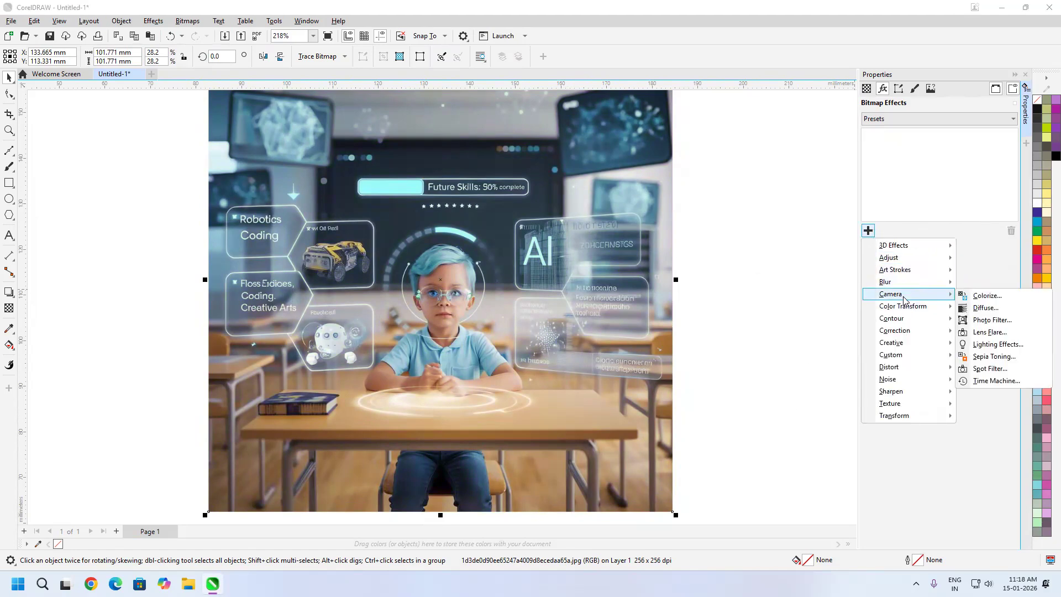
left_click(984, 308)
left_click_drag(924, 272, 961, 295)
scroll(491, 315, "up", 4)
scroll(631, 254, "down", 2)
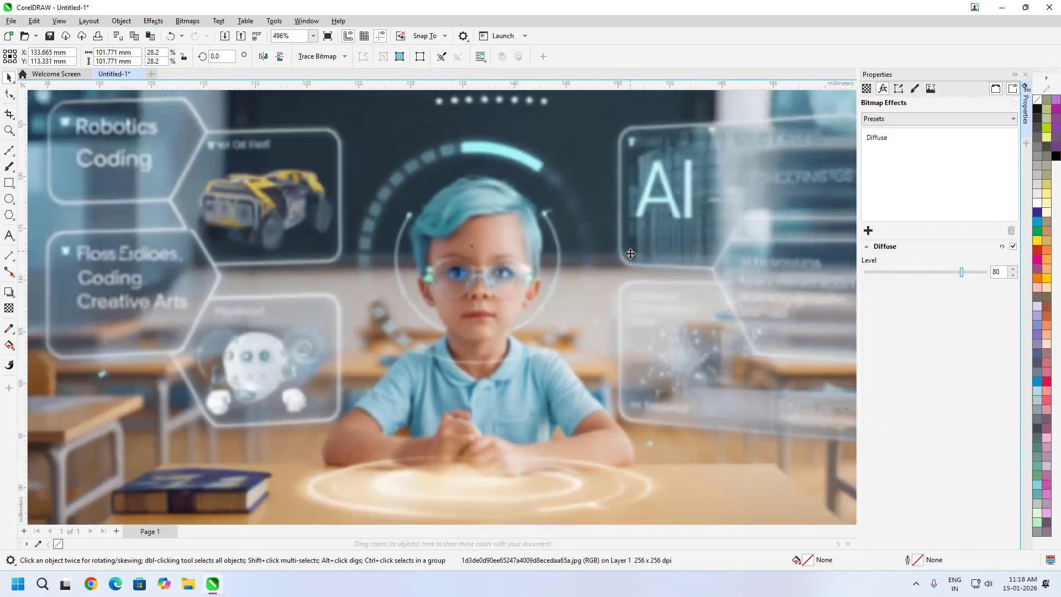
scroll(631, 254, "down", 2)
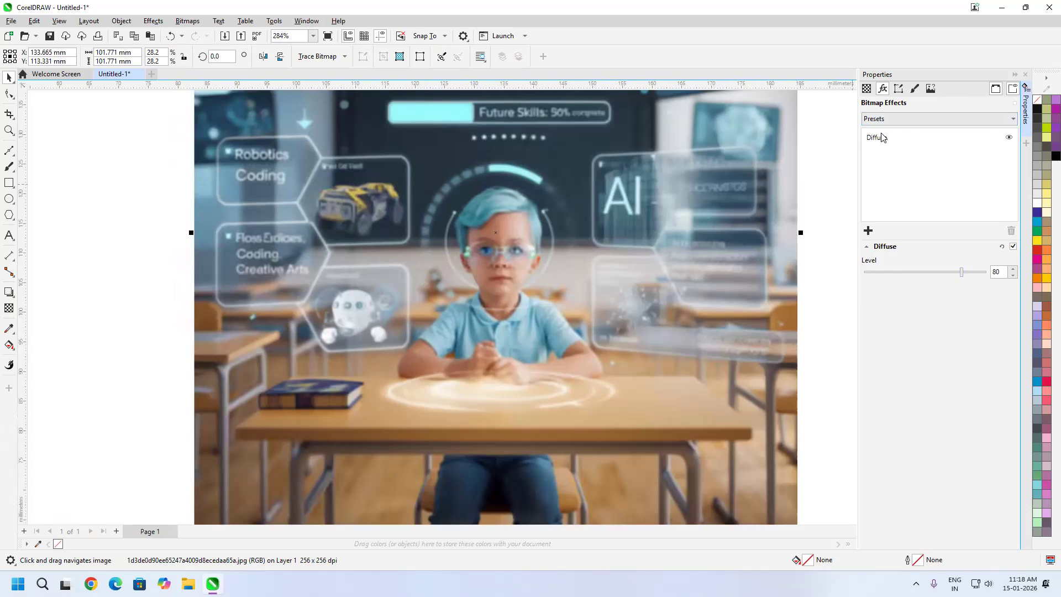
left_click(882, 137)
left_click(1010, 231)
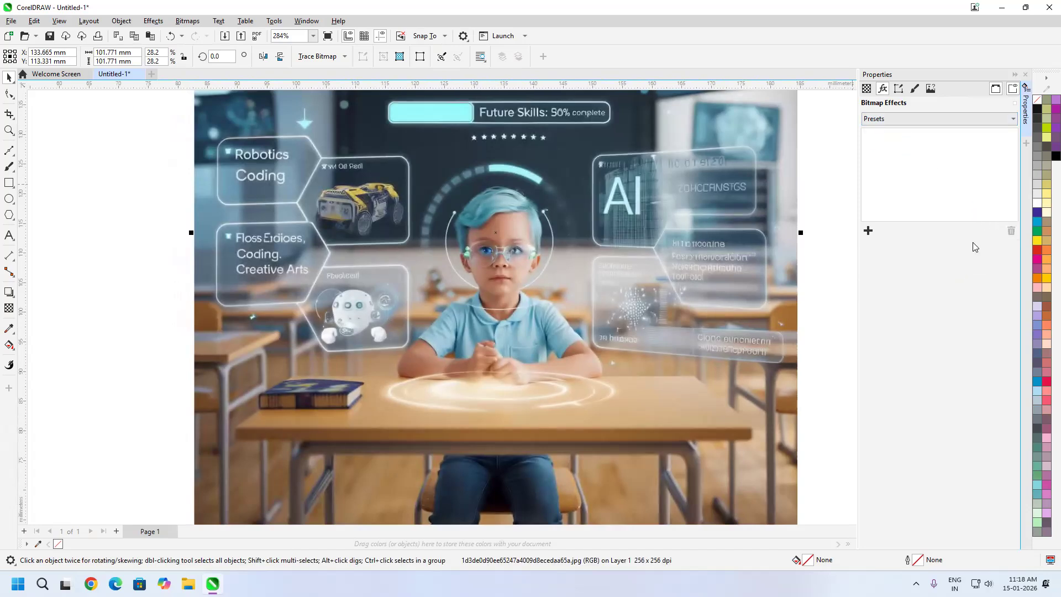
Apply a Photo Filter camera effect to the classroom image and set its color to green #10C784
left_click(868, 230)
mouse_move(906, 275)
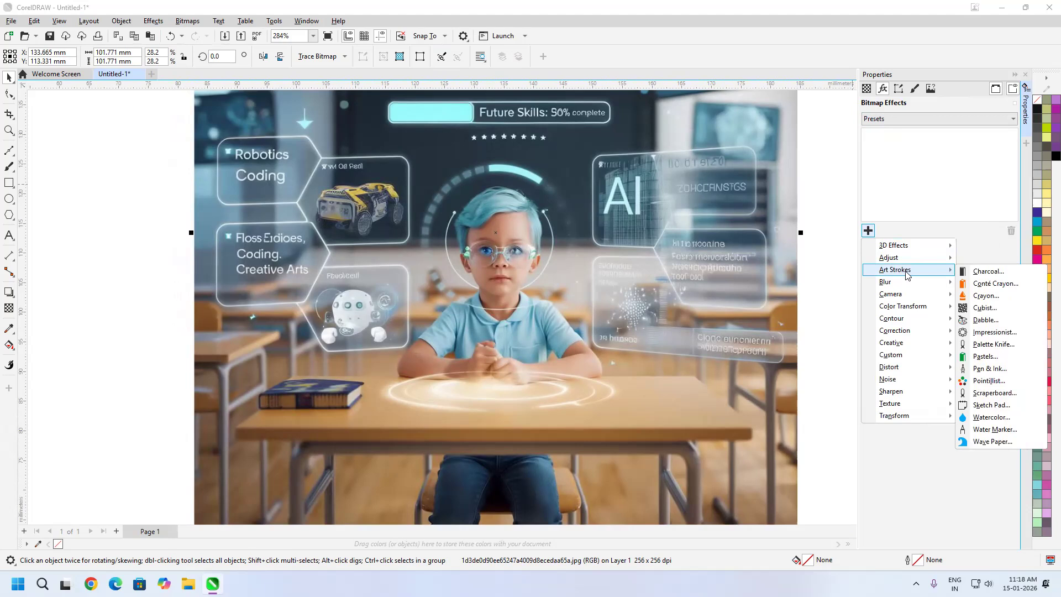
mouse_move(920, 295)
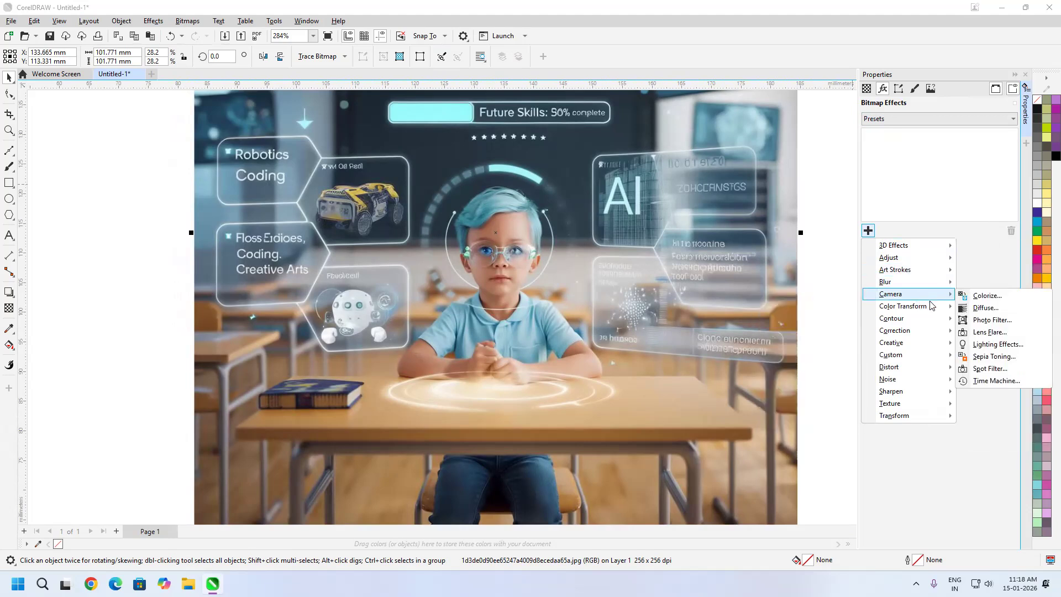
left_click(991, 323)
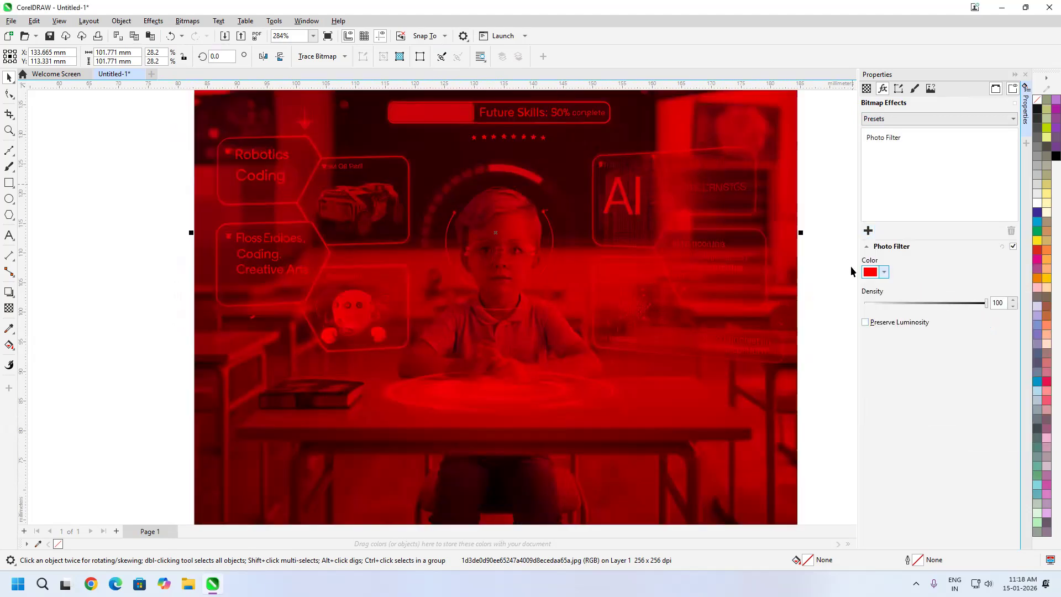
left_click(884, 273)
mouse_move(909, 339)
left_mouse_down()
mouse_move(927, 354)
mouse_move(916, 364)
left_mouse_up()
left_click(900, 406)
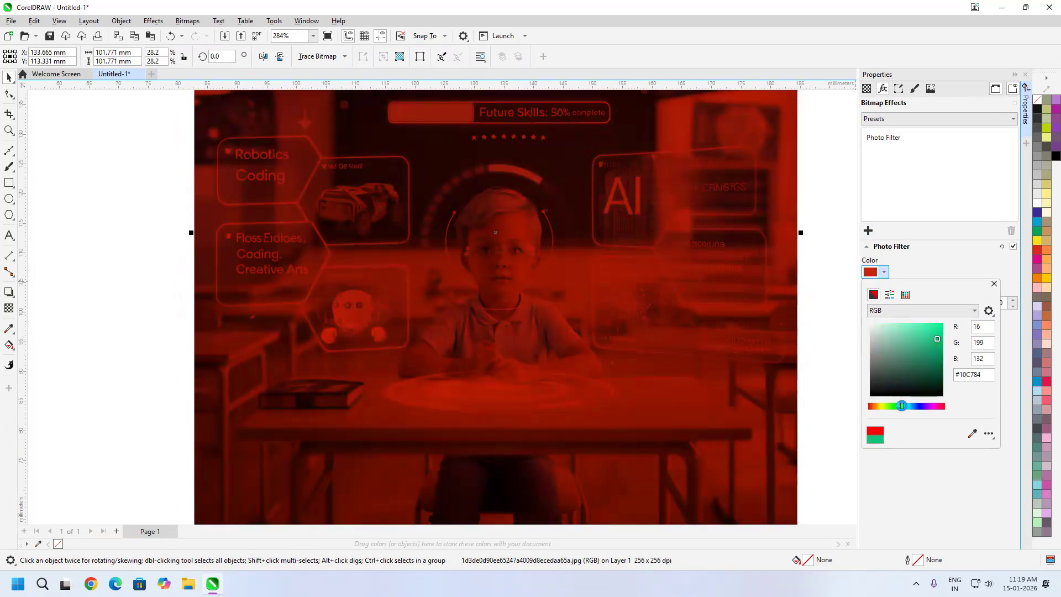
left_click(962, 267)
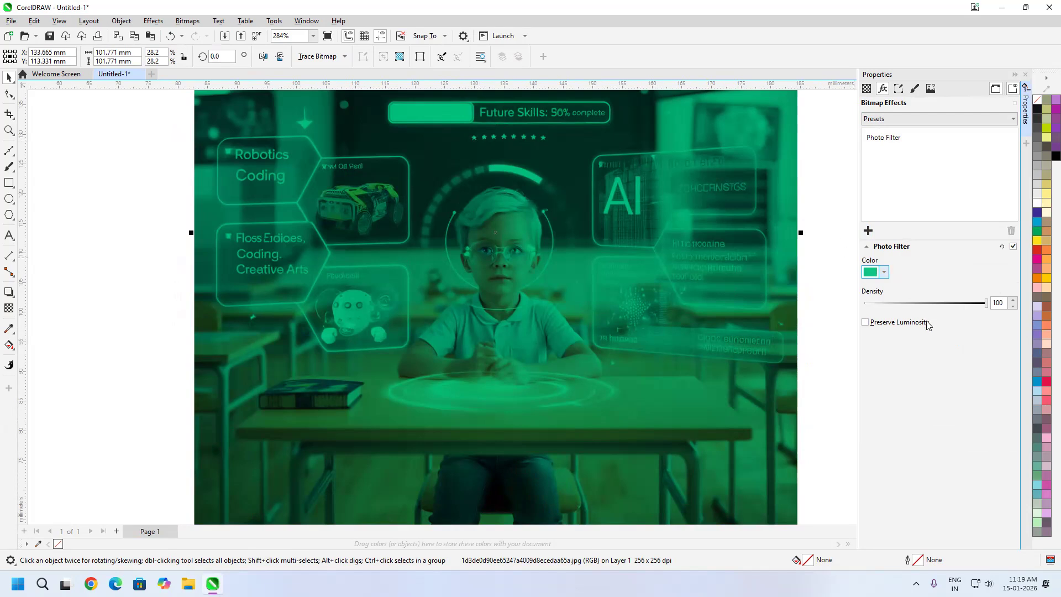
Try different Density settings for the green Photo Filter and delete the effect from the classroom image
left_click(959, 303)
left_click_drag(960, 305, 992, 319)
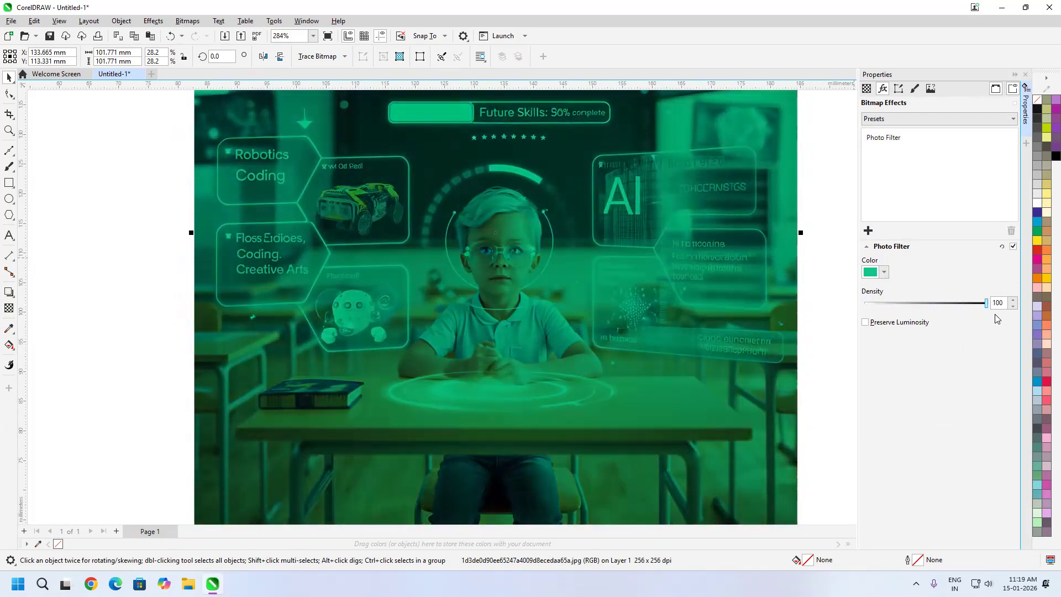
left_click(884, 138)
left_click(1006, 231)
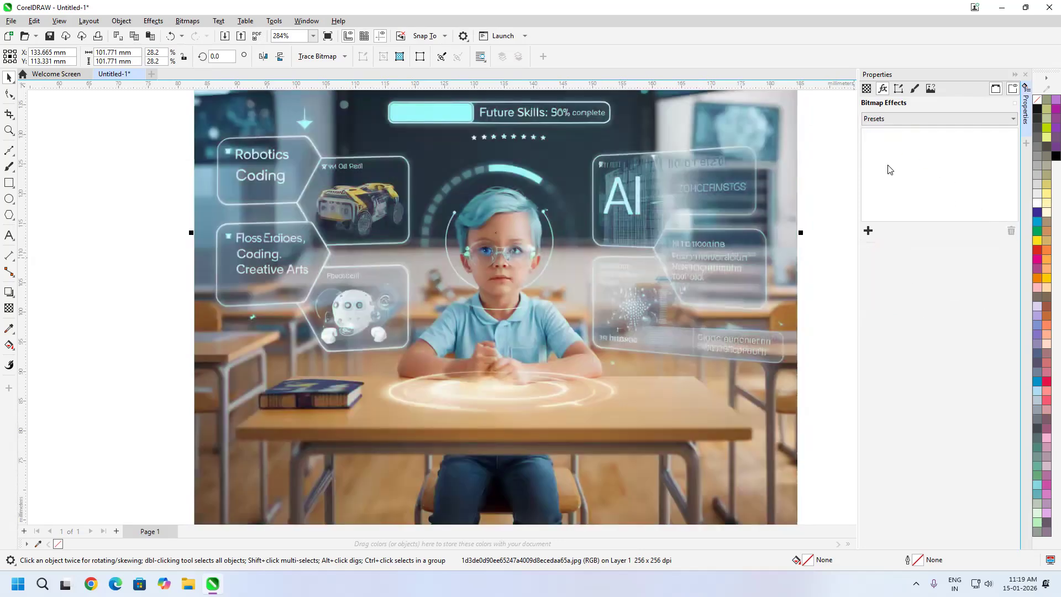
Add a Lens Flare camera effect to the classroom image and look over the whole picture
left_click(868, 231)
mouse_move(909, 298)
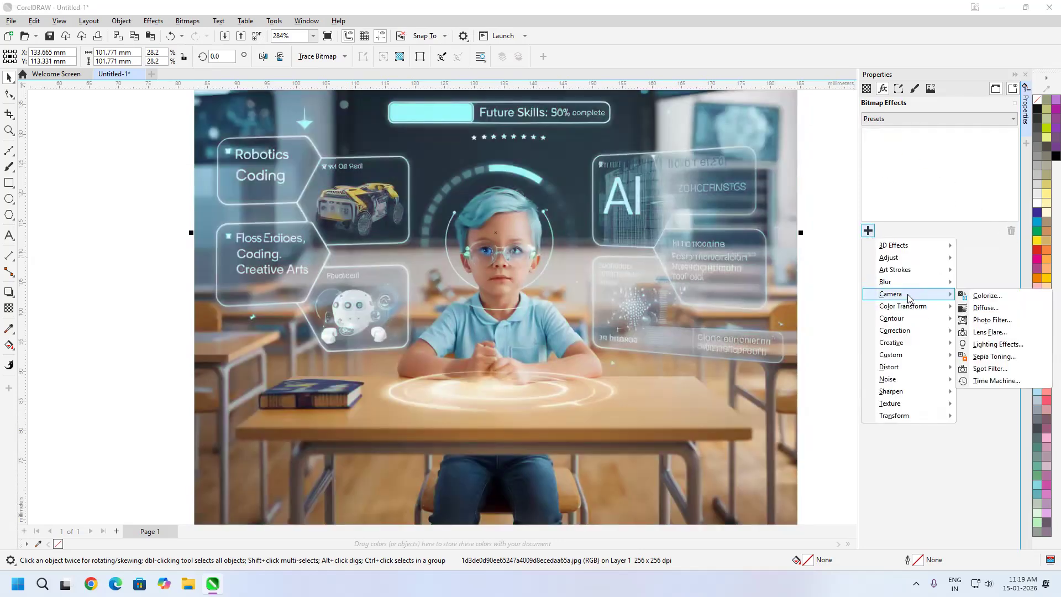
left_click(989, 332)
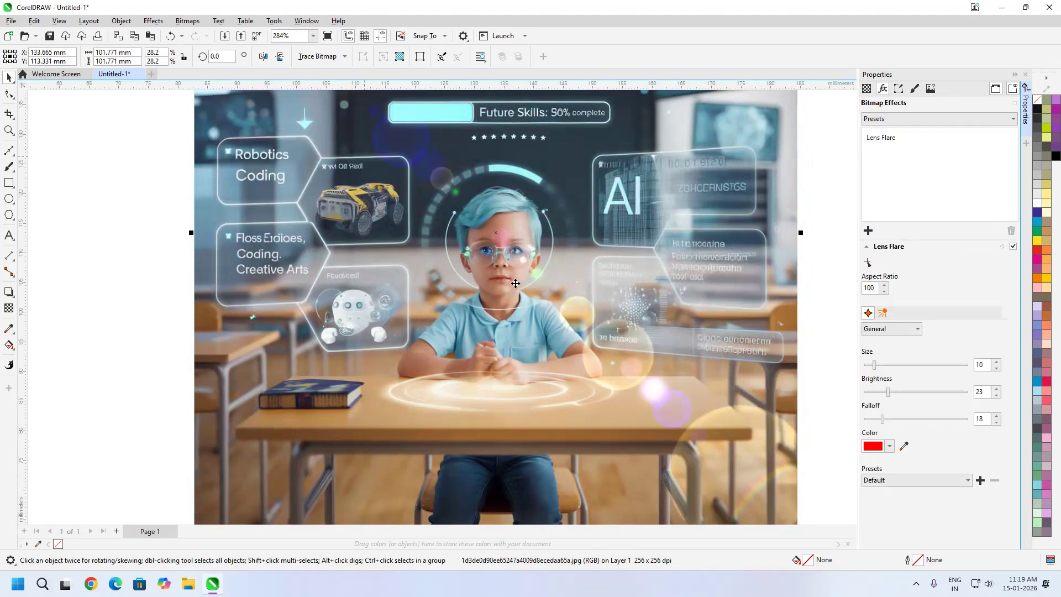
scroll(595, 385, "down", 1)
scroll(457, 232, "down", 1)
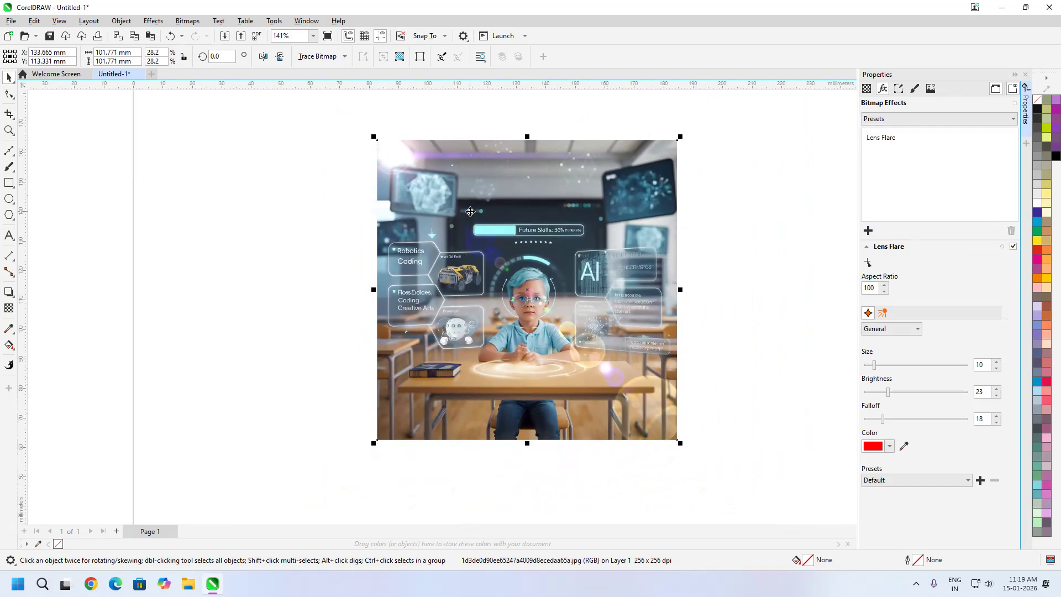
Start importing a picture and browse from the AI folder to the WEBART > Art folder
left_click(10, 22)
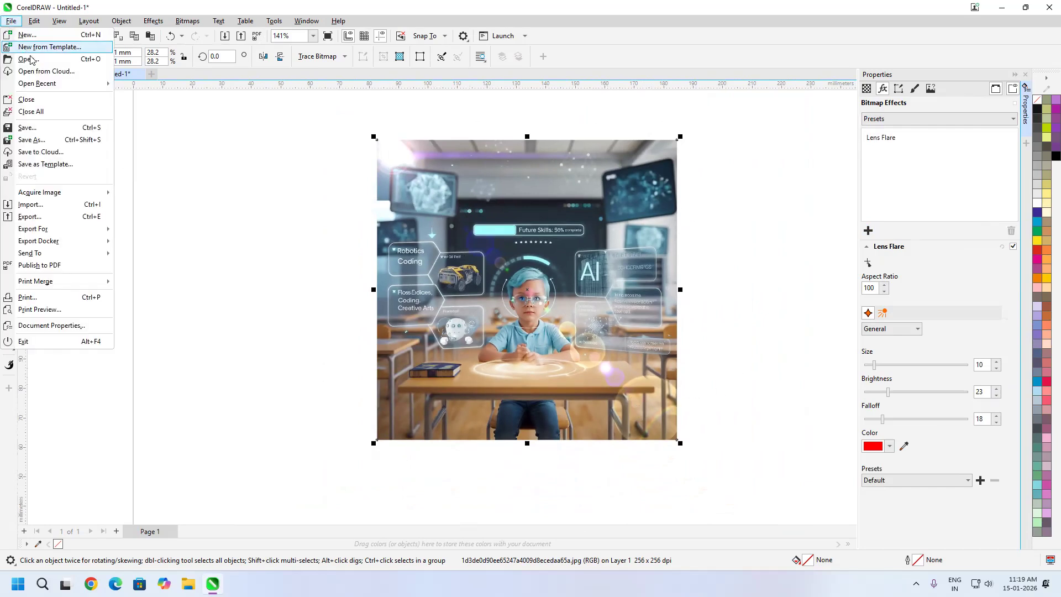
left_click(44, 209)
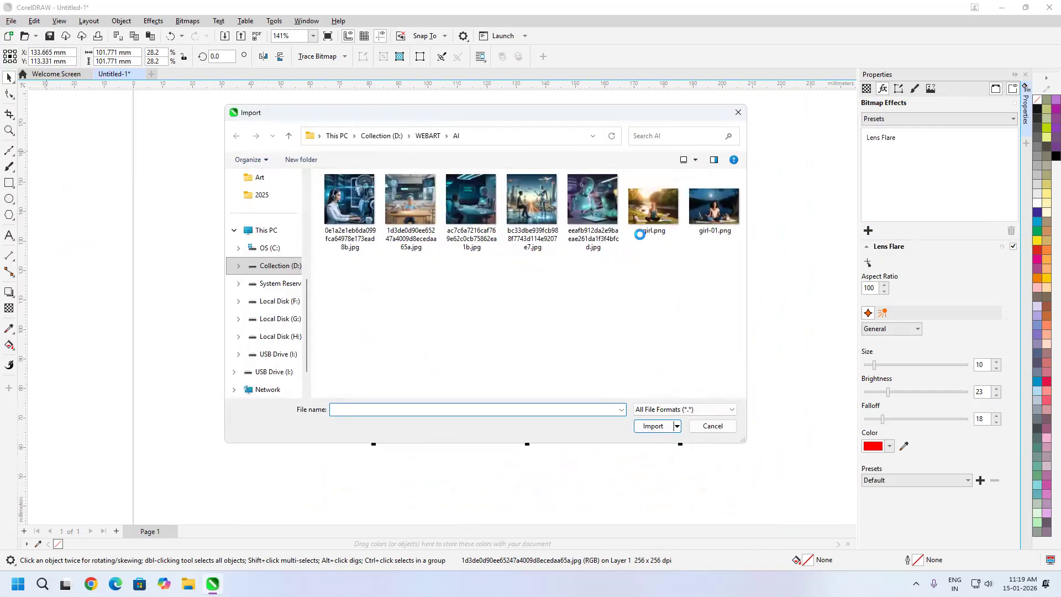
left_click(655, 216)
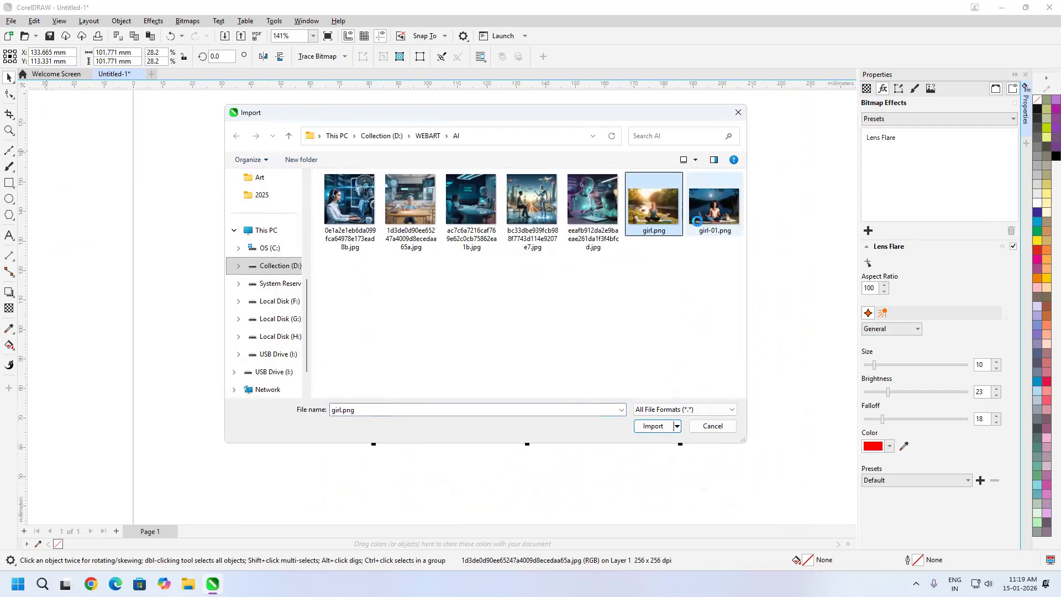
left_click(427, 136)
left_click(652, 217)
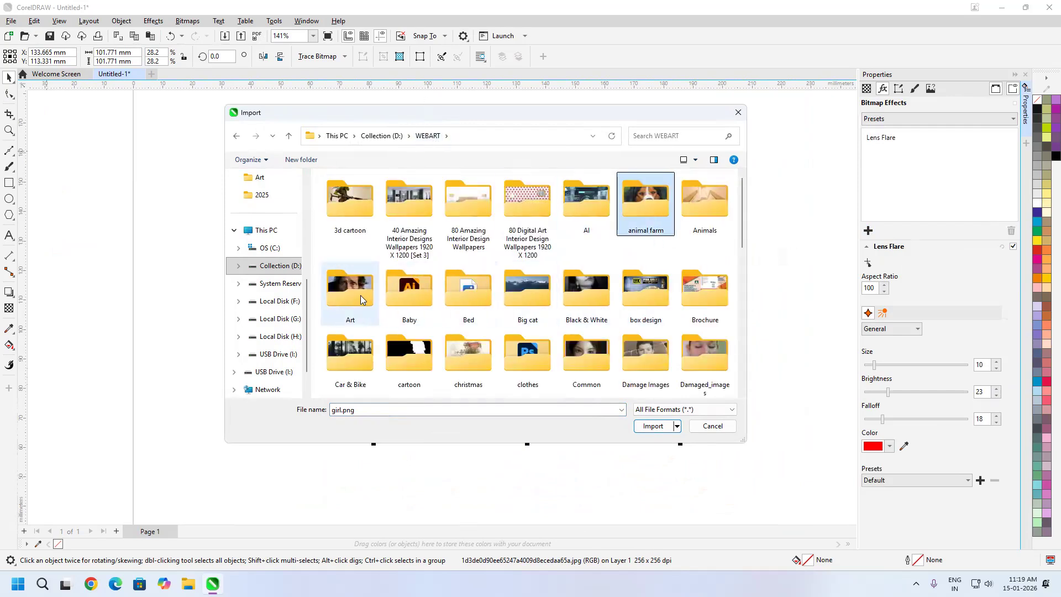
double_click(360, 295)
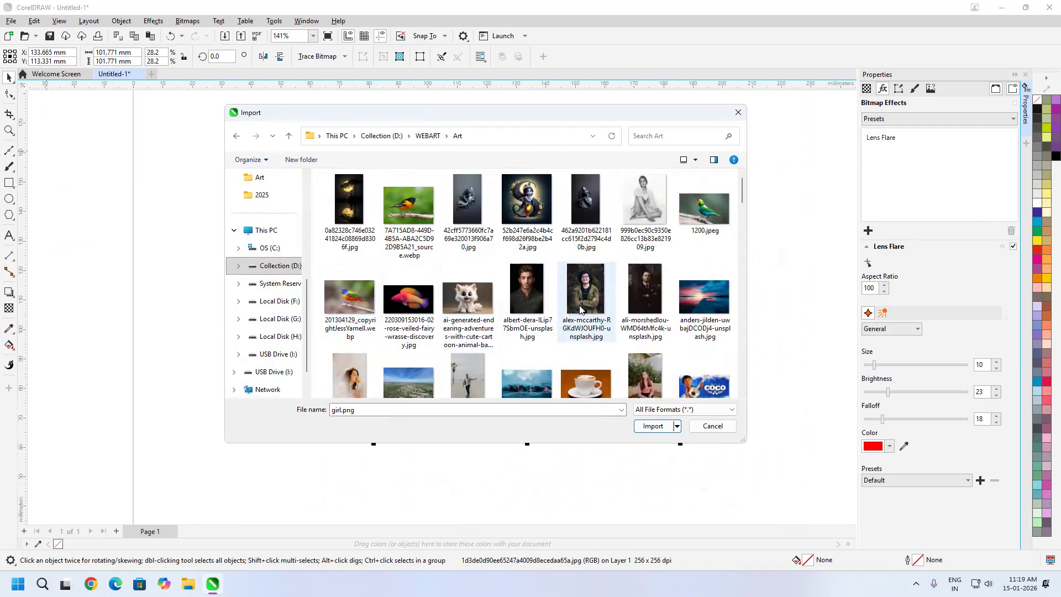
Import the photo of the stone building with the cobbled square and place it beside the classroom image, about 132 mm wide
left_click(404, 380)
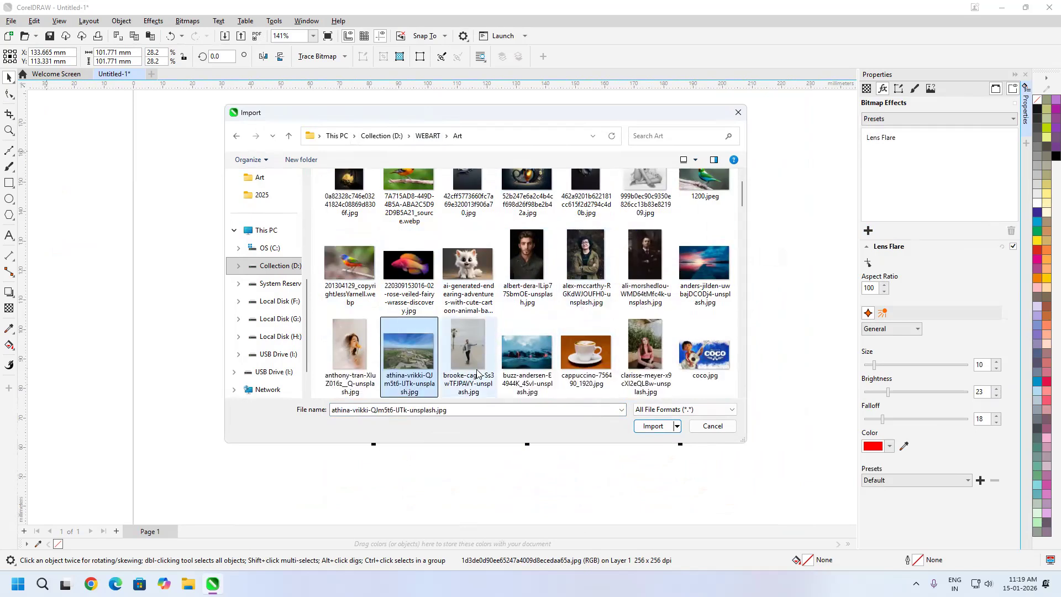
scroll(479, 373, "down", 1)
scroll(484, 375, "down", 1)
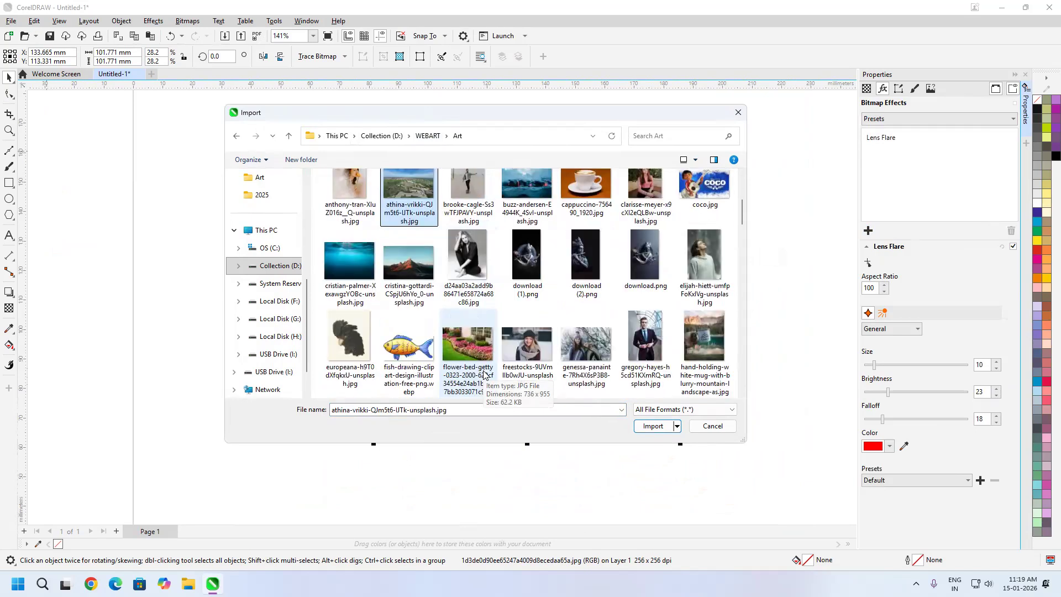
scroll(484, 376, "down", 1)
scroll(484, 375, "down", 1)
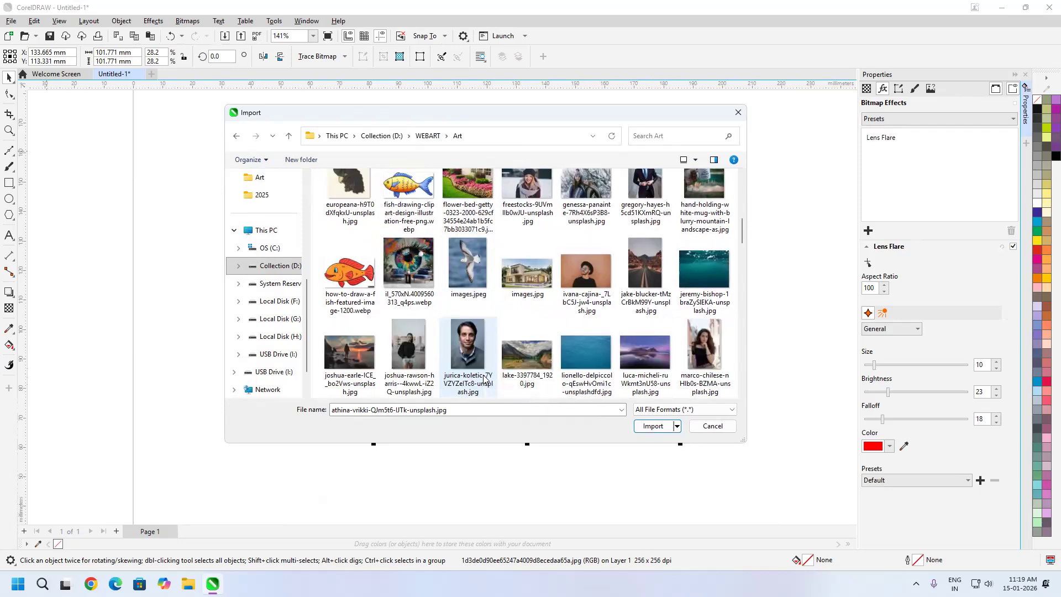
scroll(484, 379, "down", 1)
left_click(495, 367)
left_click(655, 426)
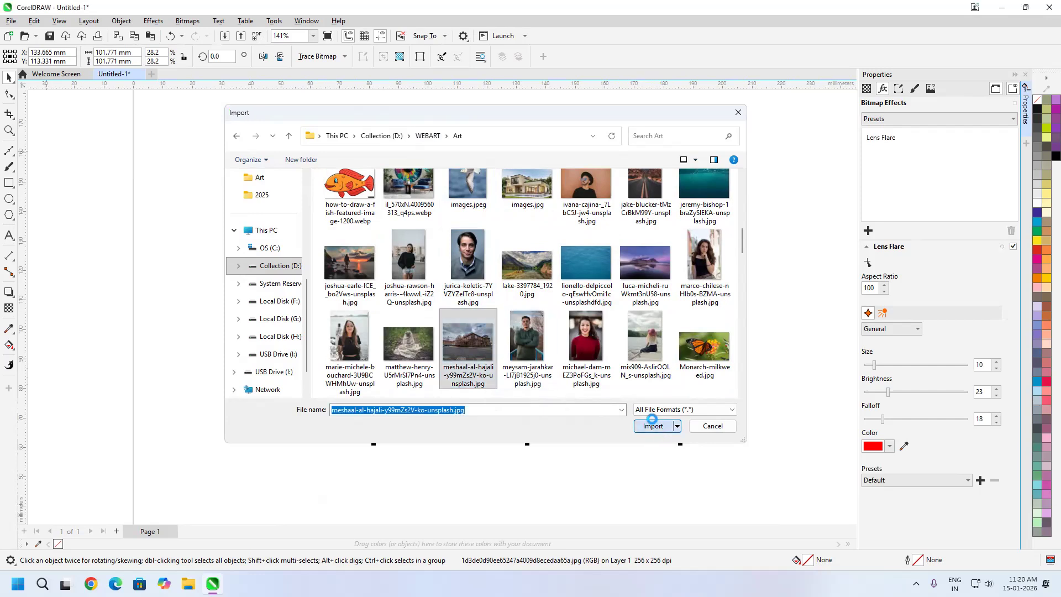
left_click_drag(230, 94, 624, 390)
scroll(425, 273, "up", 1)
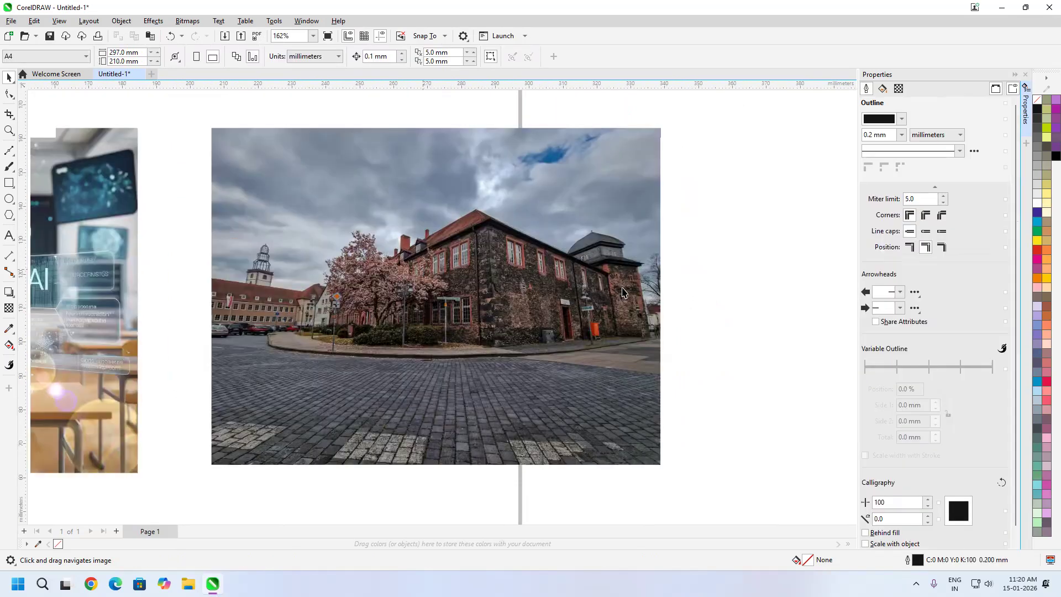
Apply a Lens Flare camera effect to the imported building photo
left_click(1025, 74)
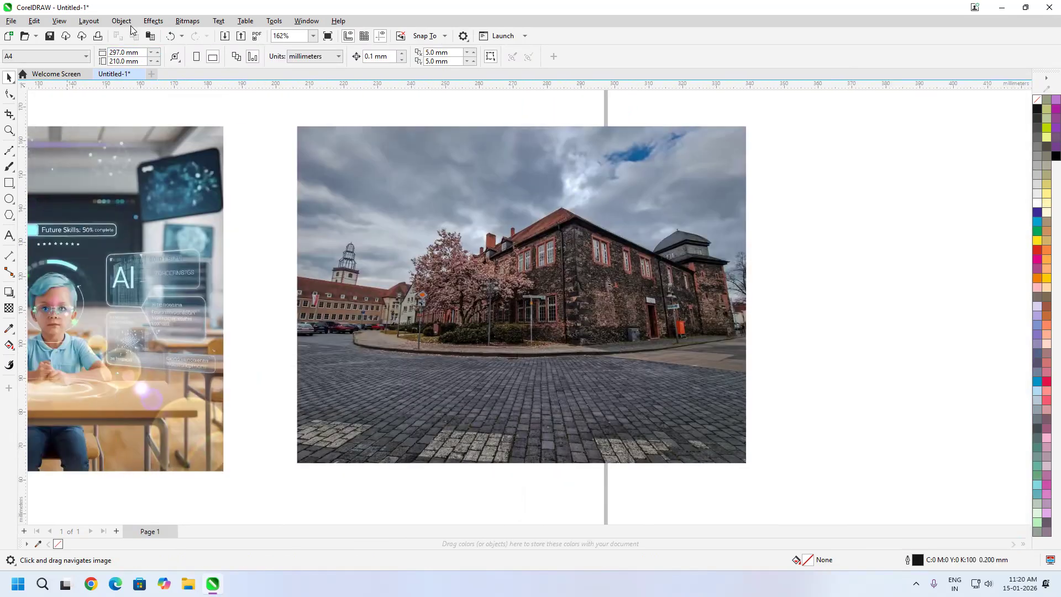
left_click(153, 20)
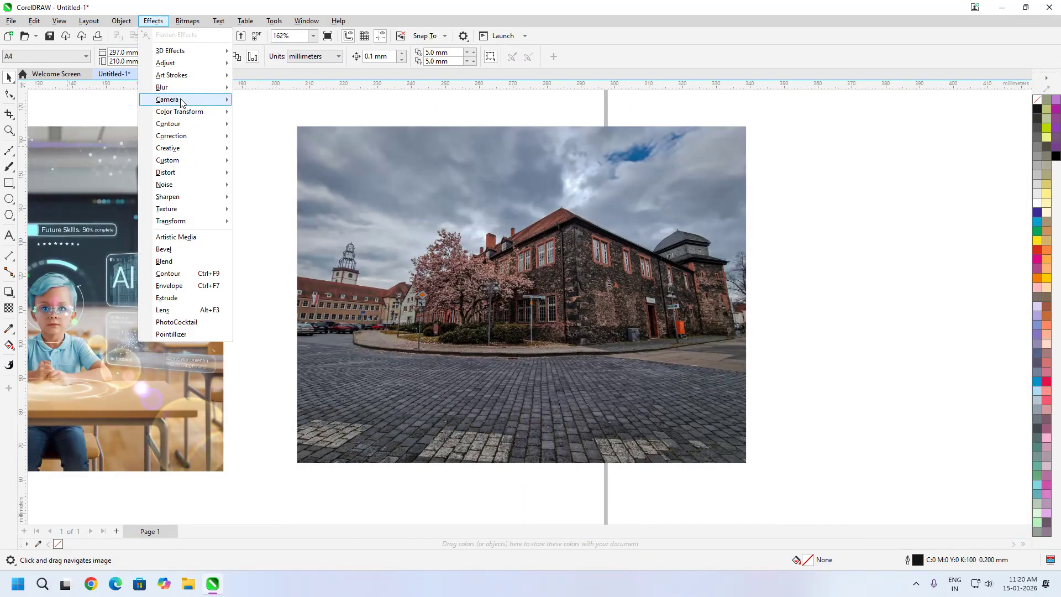
mouse_move(174, 99)
left_click(599, 200)
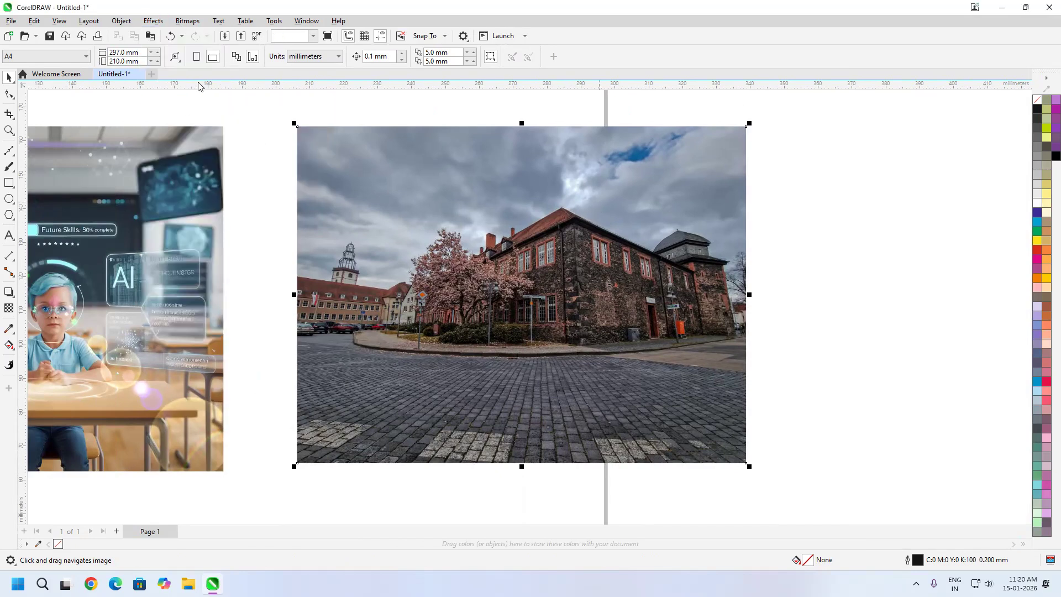
left_click(157, 21)
mouse_move(186, 101)
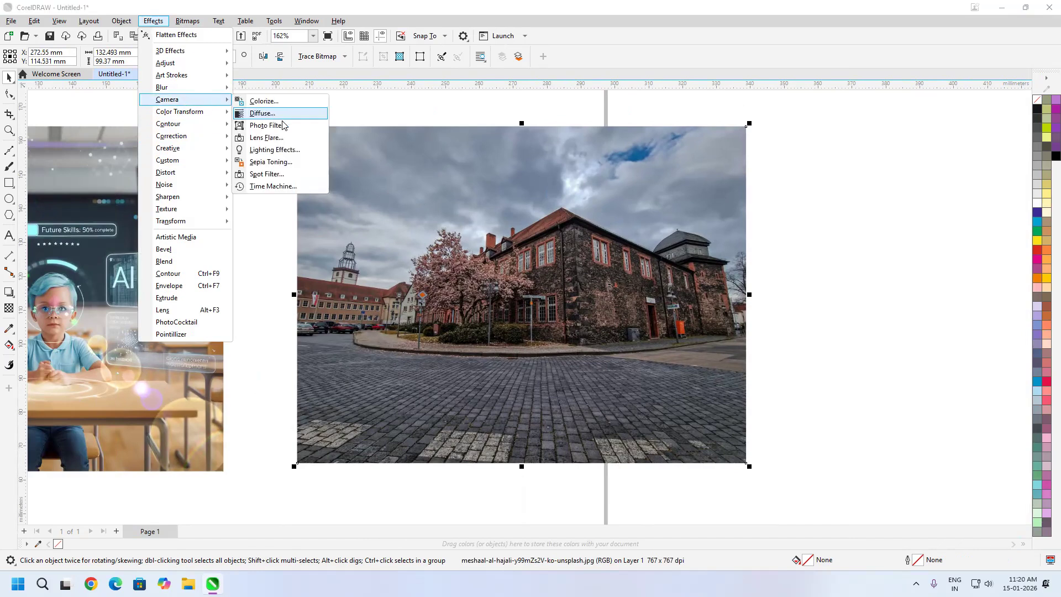
left_click(267, 137)
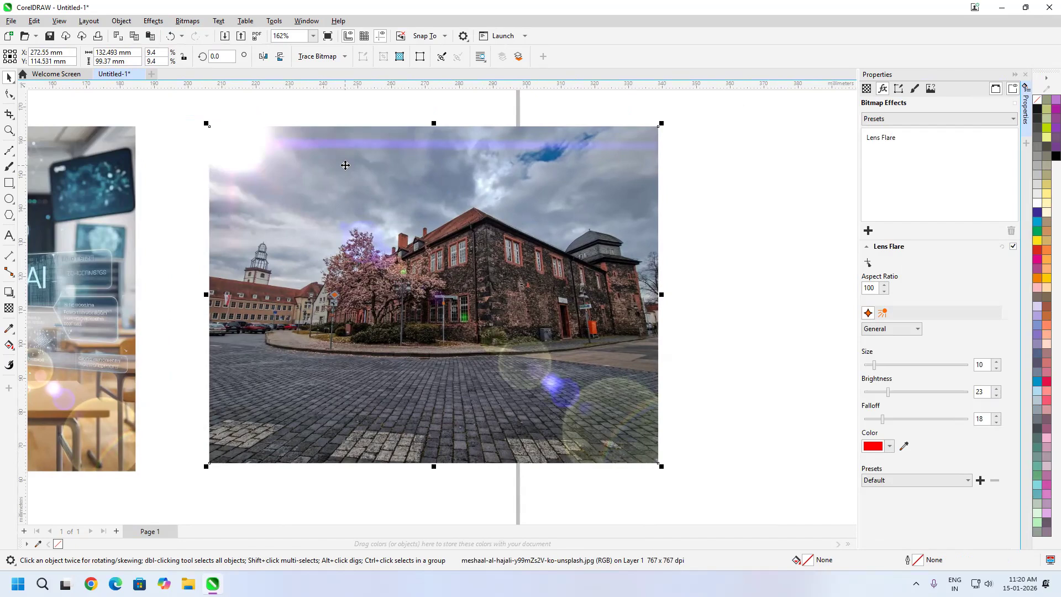
Try placing the flare center in the sky above the blossoming tree, and in the building photo's upper-right sky
left_click(867, 262)
left_click(406, 281)
left_click(868, 262)
left_click(632, 174)
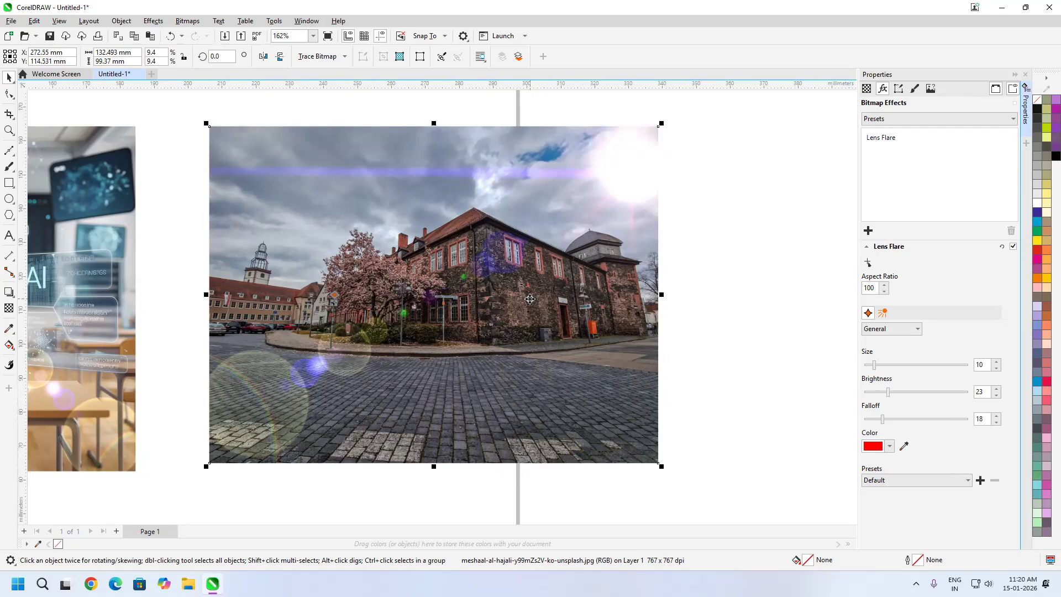
Try adjusting the building photo's lens flare to Size 15, Brightness 50 and Falloff 56
left_click(873, 363)
left_click_drag(872, 364, 897, 364)
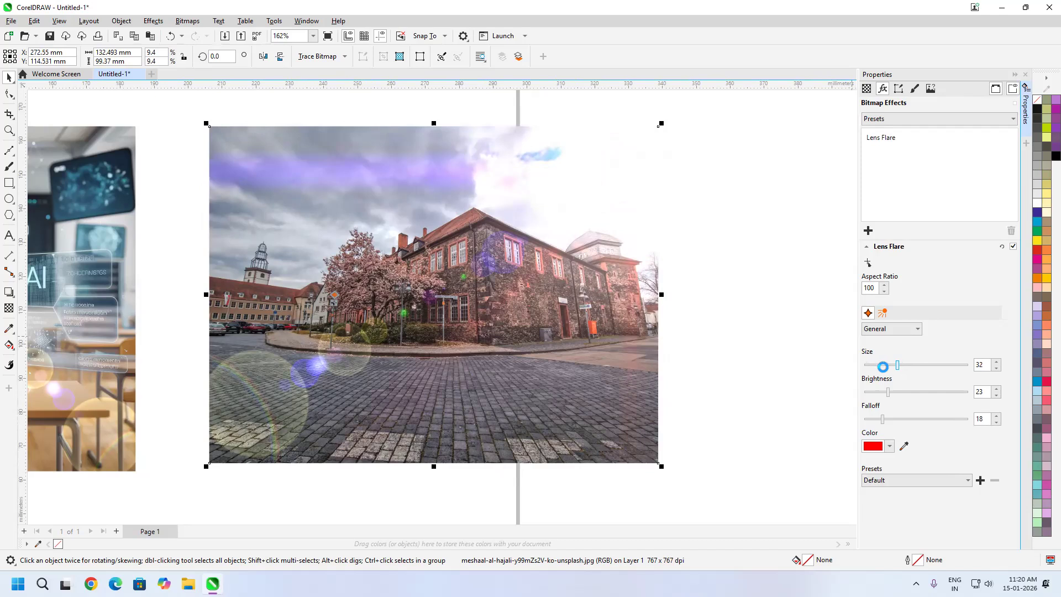
left_click_drag(889, 393, 916, 391)
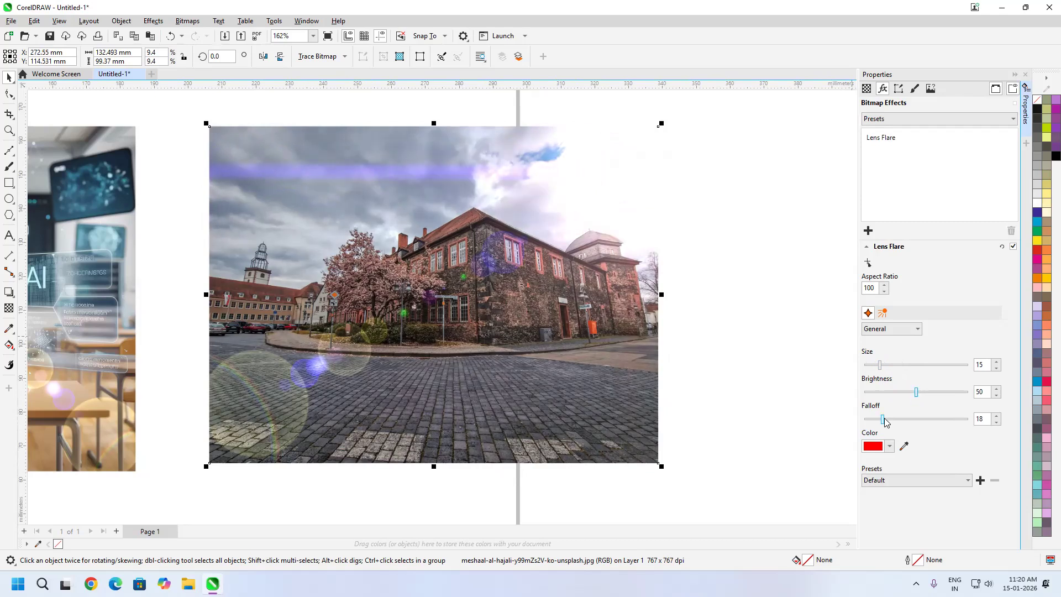
left_click_drag(883, 419, 901, 418)
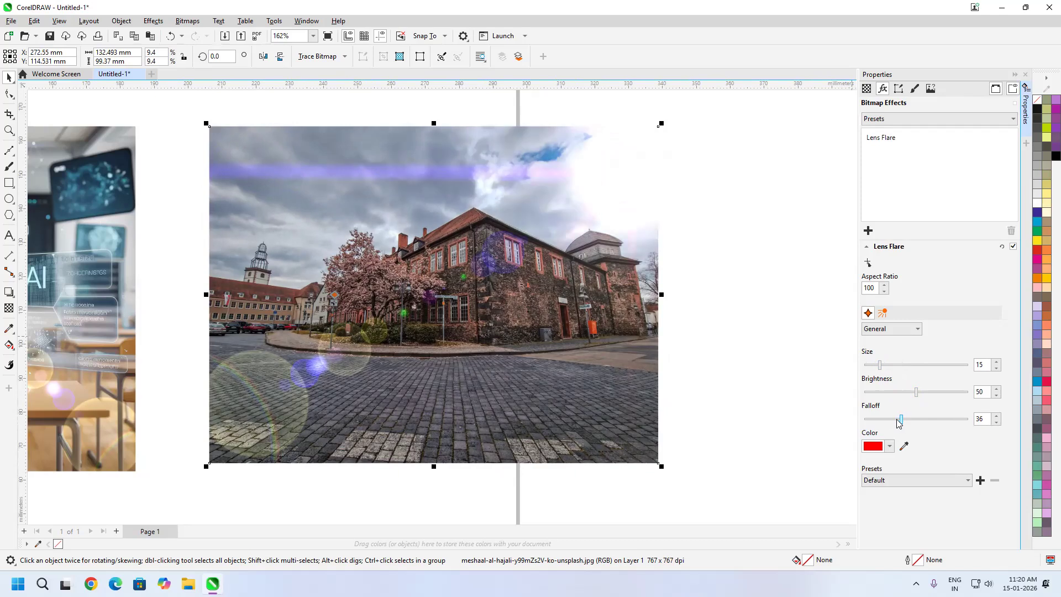
left_click_drag(902, 419, 923, 418)
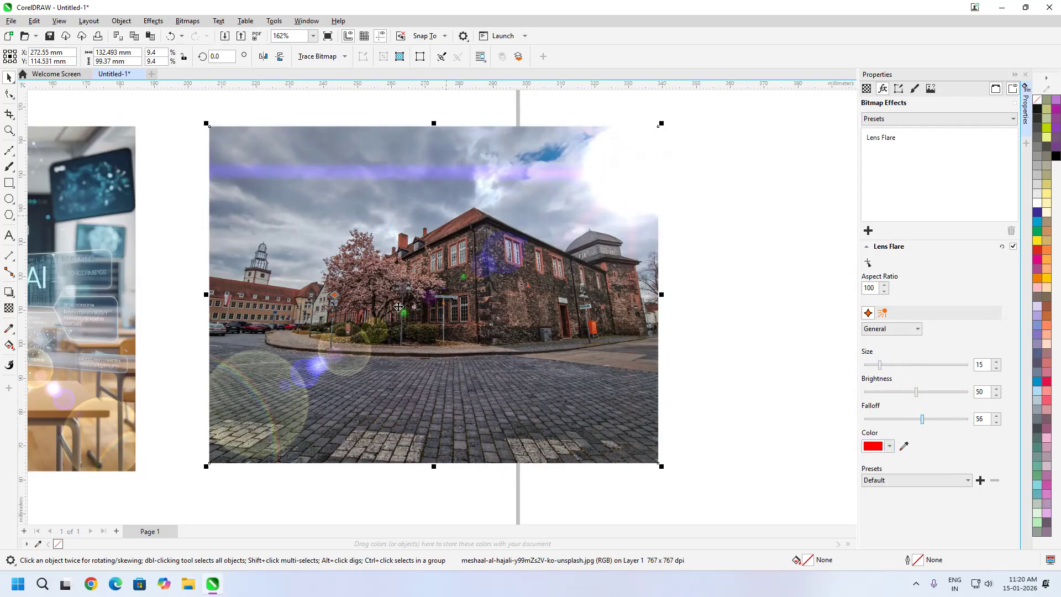
Try light gray #D4D4D4 and blue #0048FF as the color of the lens flare
left_click(891, 446)
left_click_drag(889, 345, 870, 326)
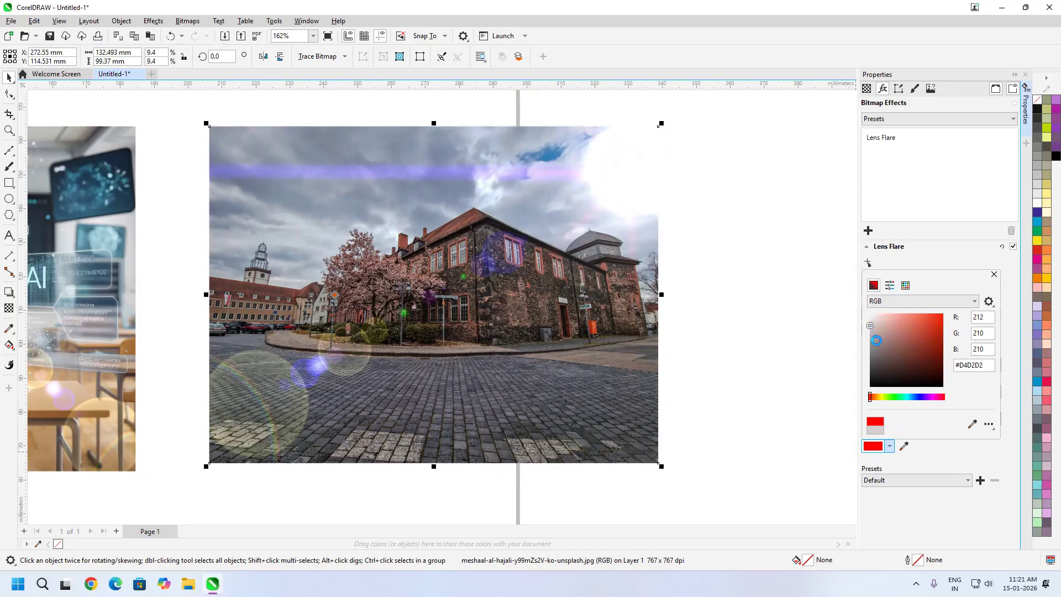
left_click(942, 460)
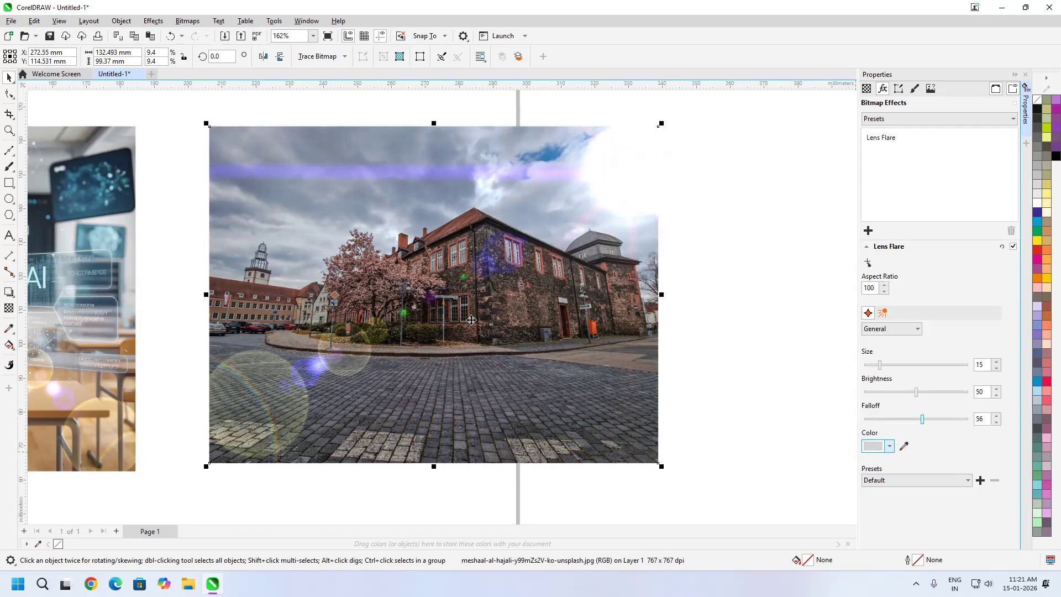
left_click(889, 448)
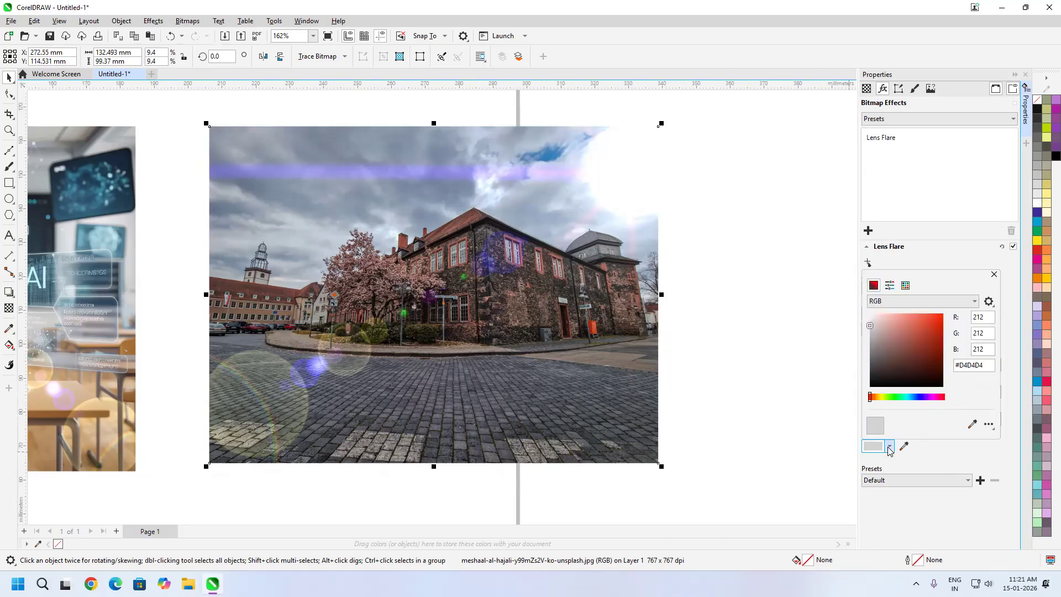
left_click(918, 397)
left_click(942, 314)
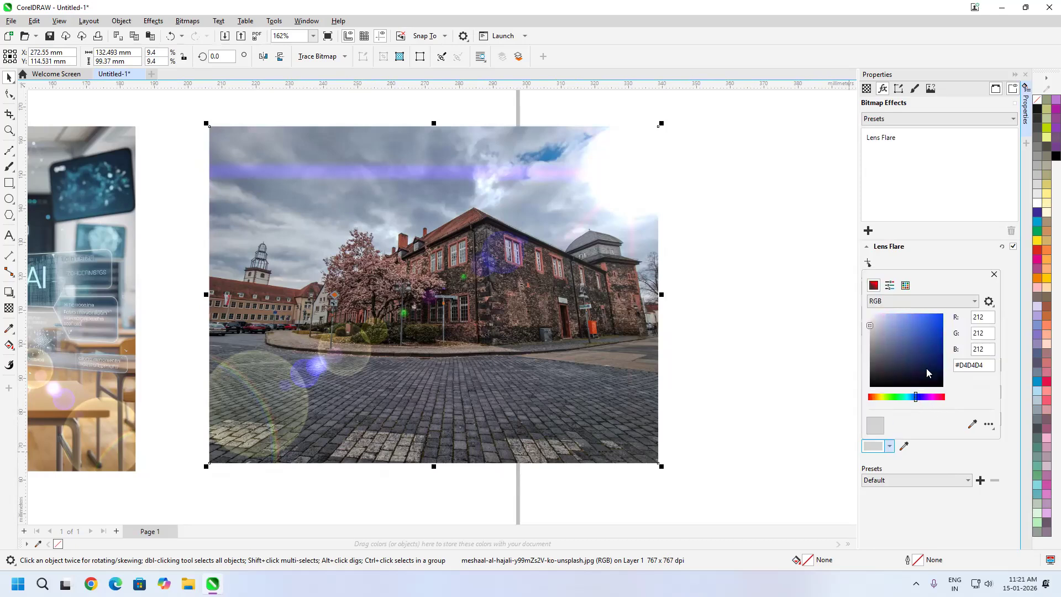
left_click(965, 462)
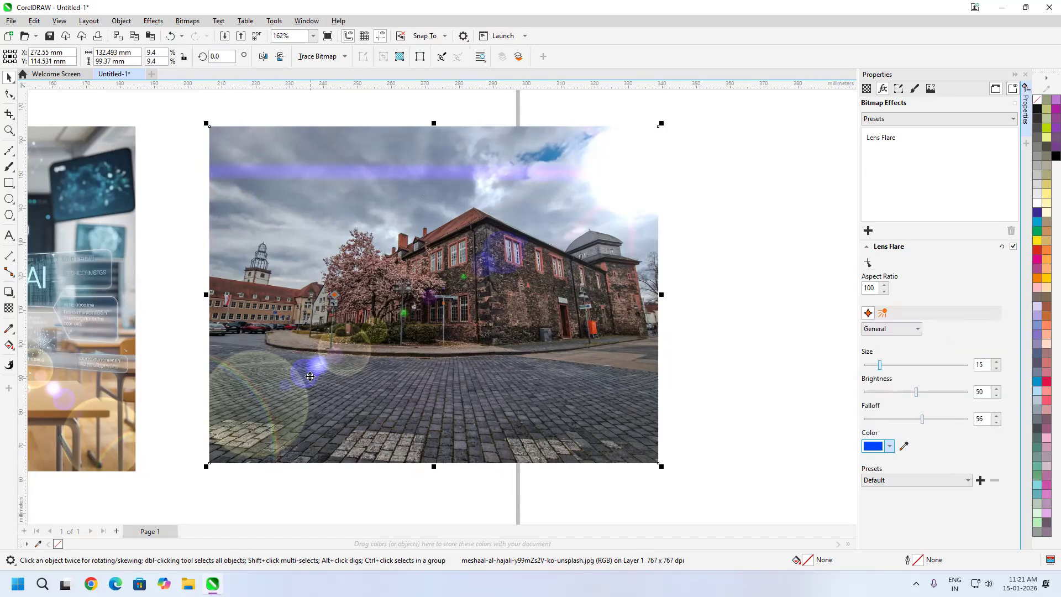
Try the 105mm Prime, 35mm Prime and 4 Point North Star lens flare presets on the building photo
left_click(968, 480)
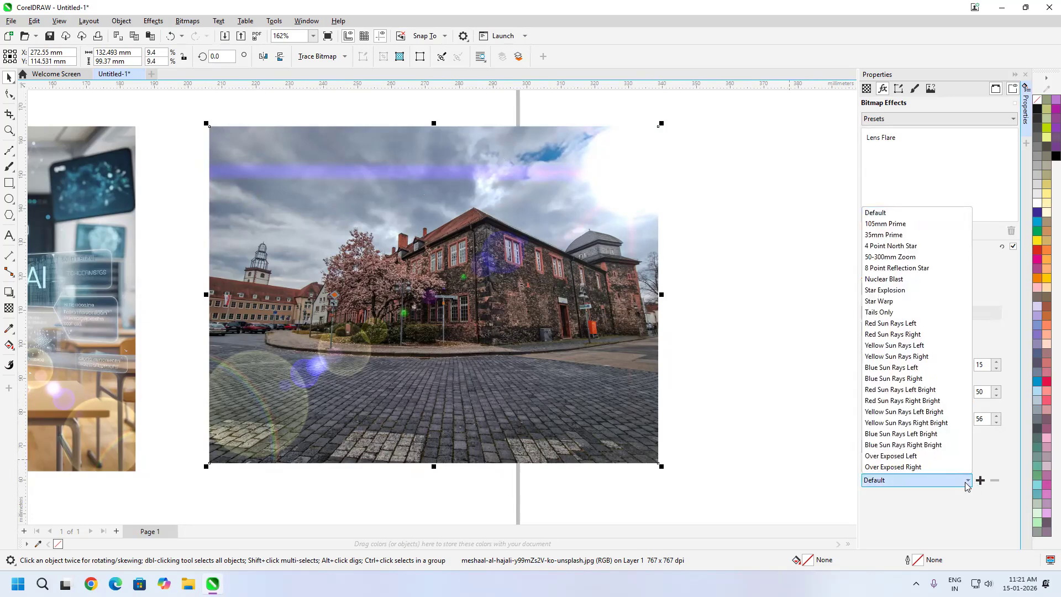
left_click(886, 224)
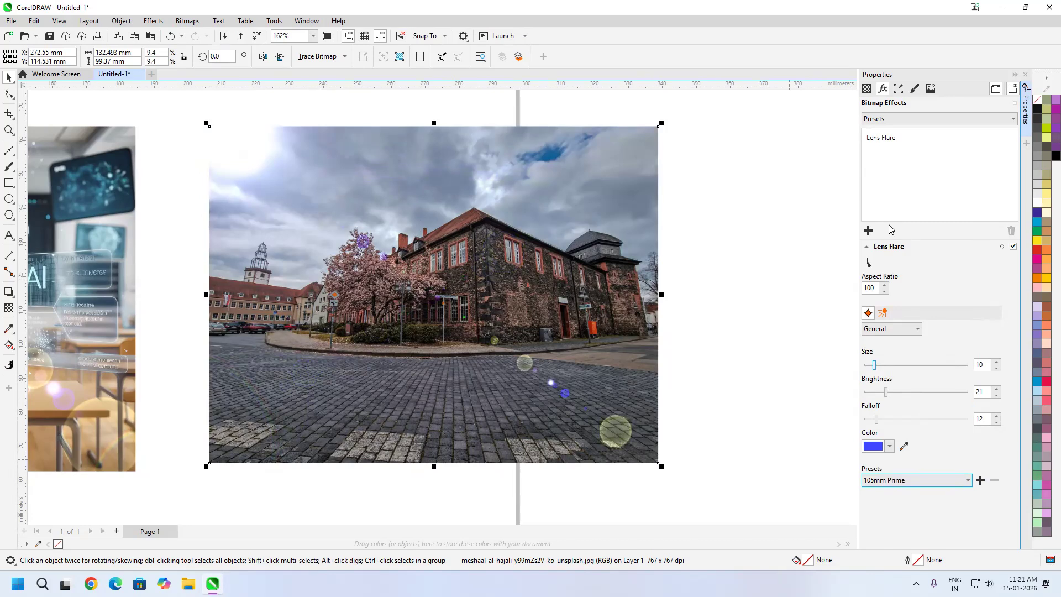
left_click(958, 485)
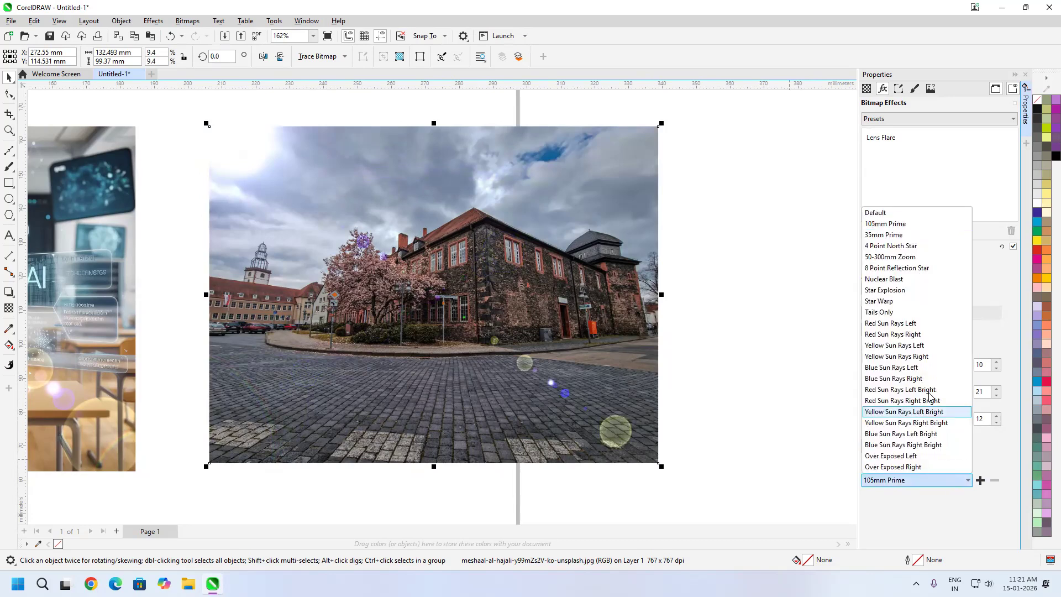
left_click(890, 236)
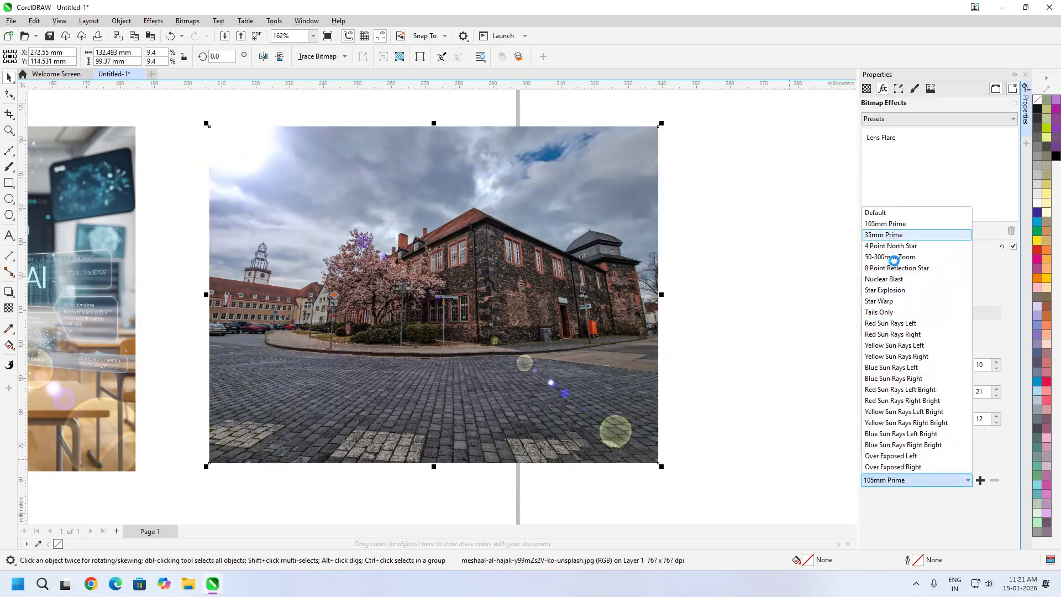
left_click(952, 486)
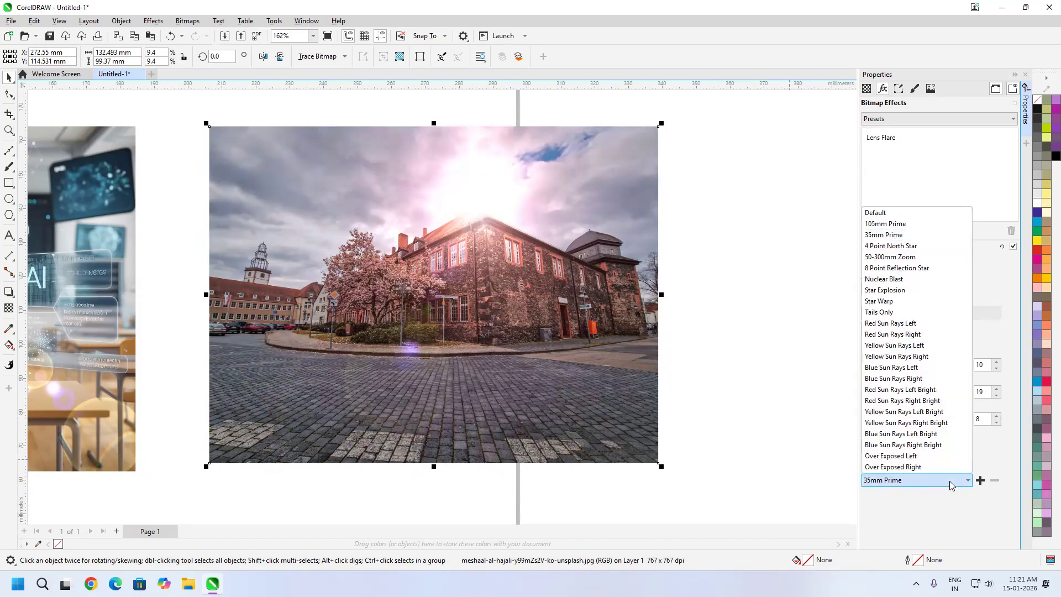
left_click(919, 246)
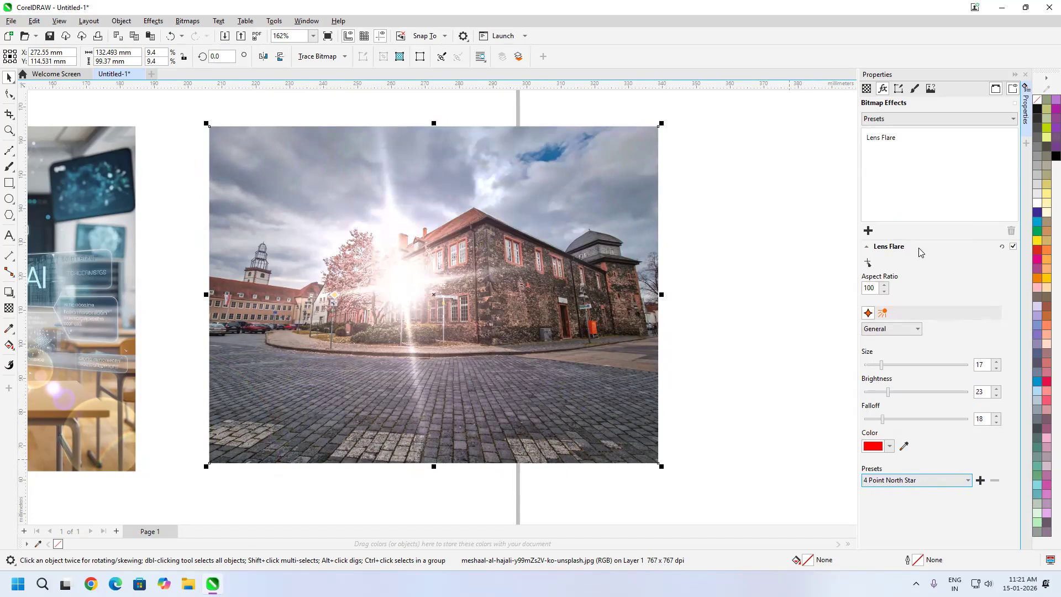
Apply the 8 Point Reflection Star lens flare preset and center the flare in the sky above the blossoming tree
left_click(953, 482)
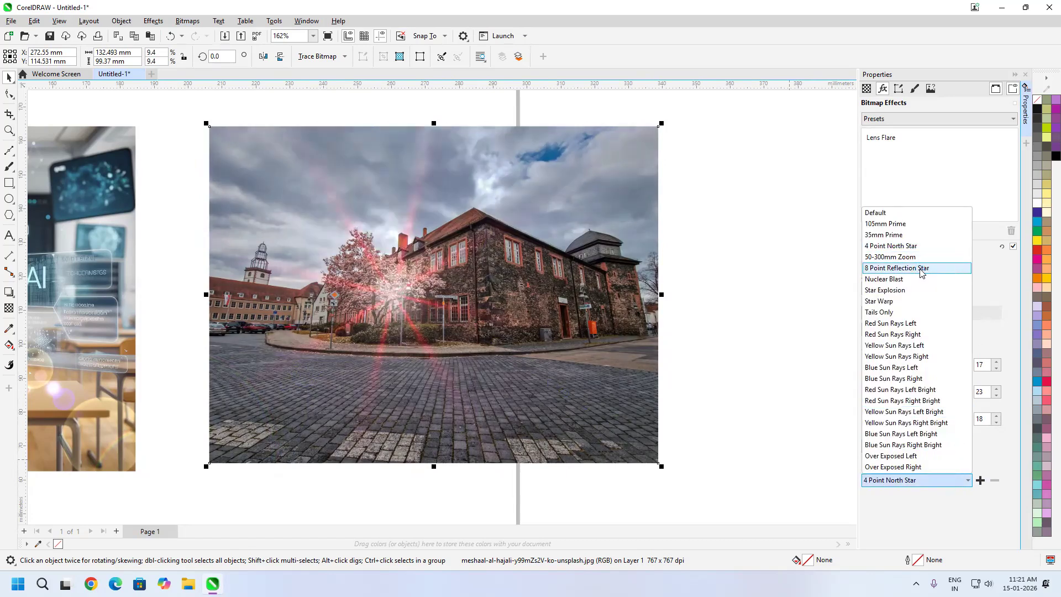
left_click(919, 269)
left_click(867, 263)
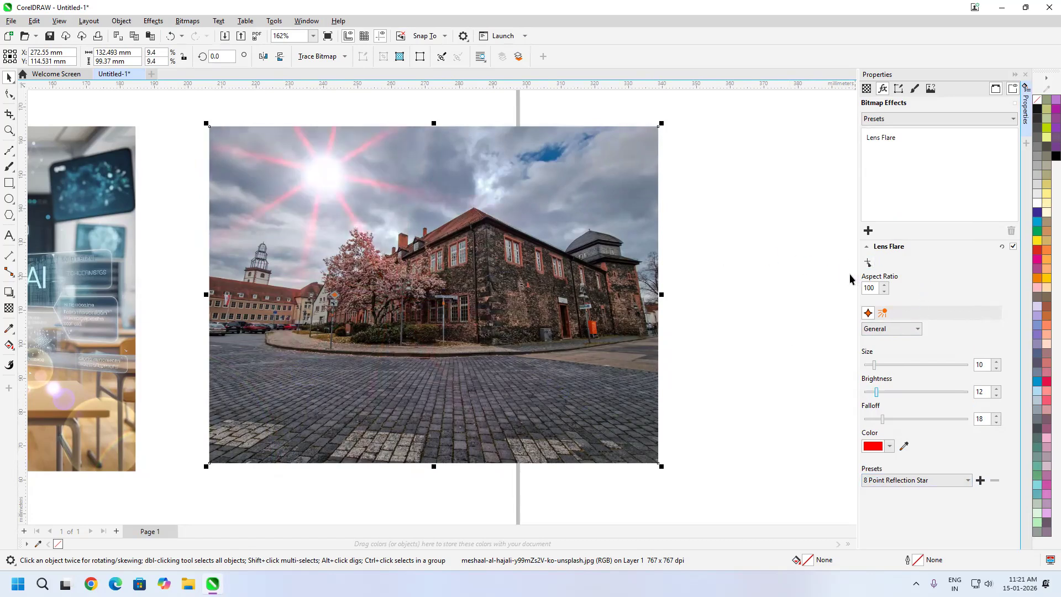
Try the Star Warp lens flare preset with Aspect Ratio 9, centering the flare over the building's front corner
left_click(968, 481)
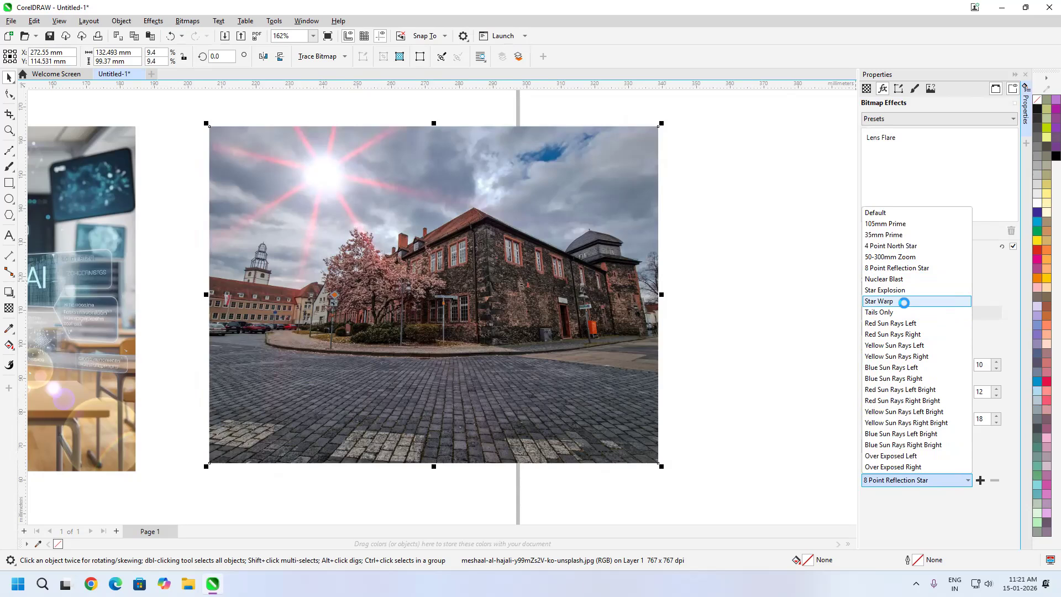
left_click(904, 302)
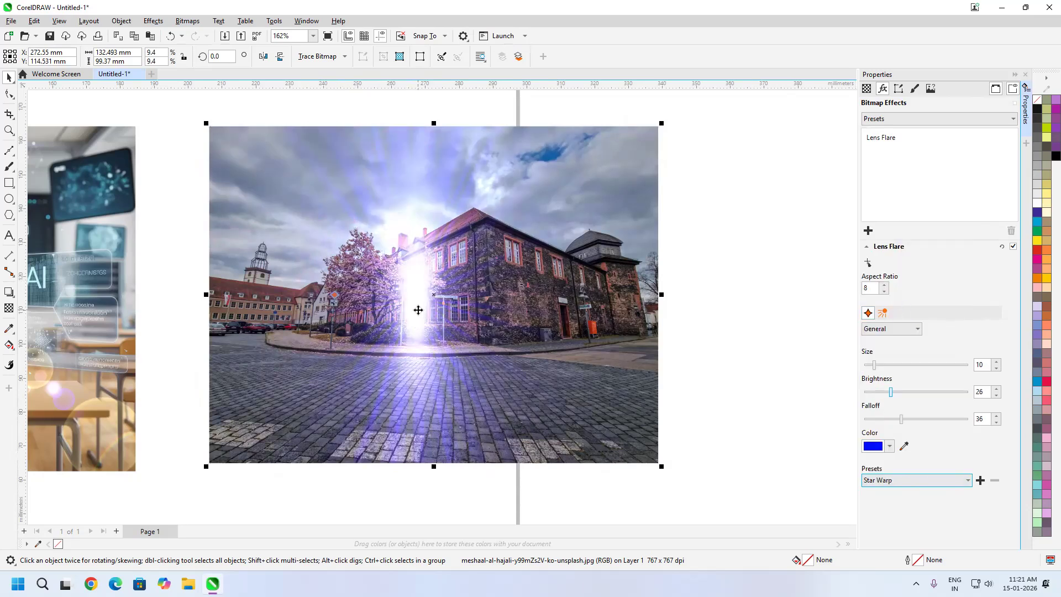
left_click_drag(417, 311, 419, 314)
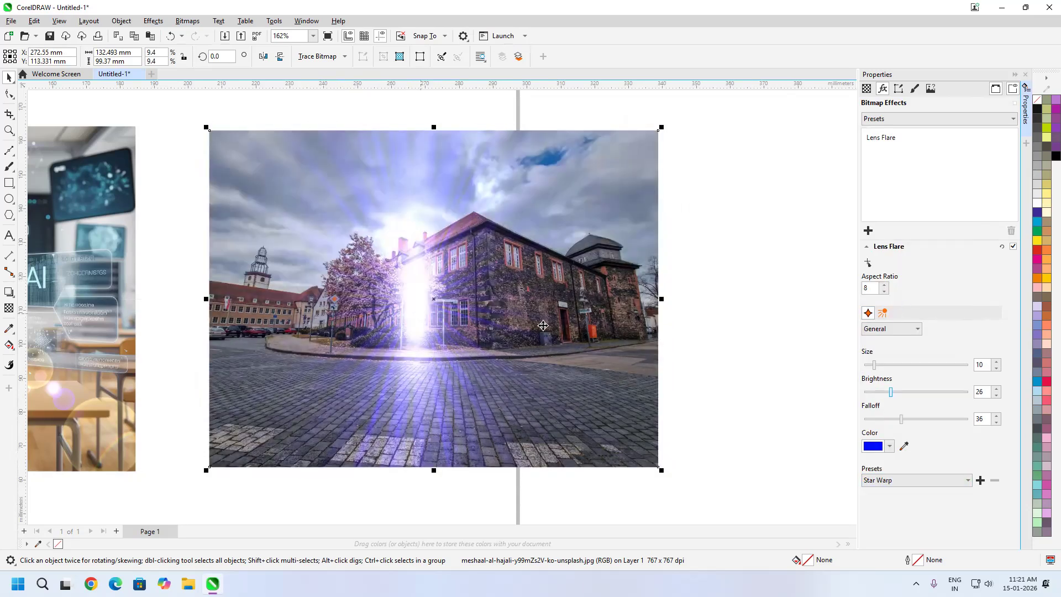
left_click(883, 285)
left_click(868, 263)
left_click(560, 289)
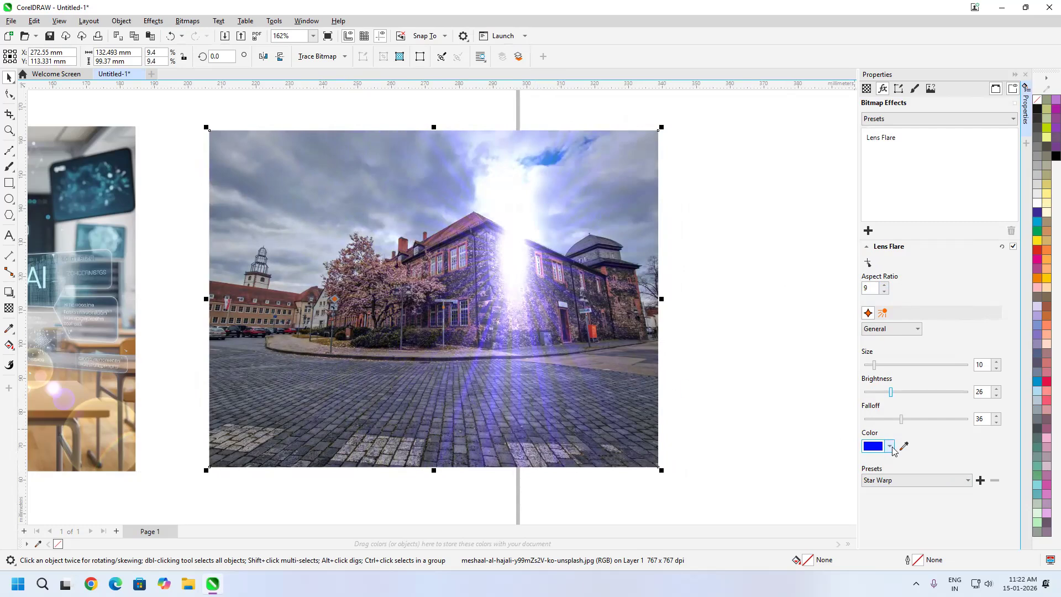
Try orange #FFA600 as the flare's general color, with Brightness 32 and Falloff 49
left_click(889, 447)
left_click_drag(918, 397, 877, 400)
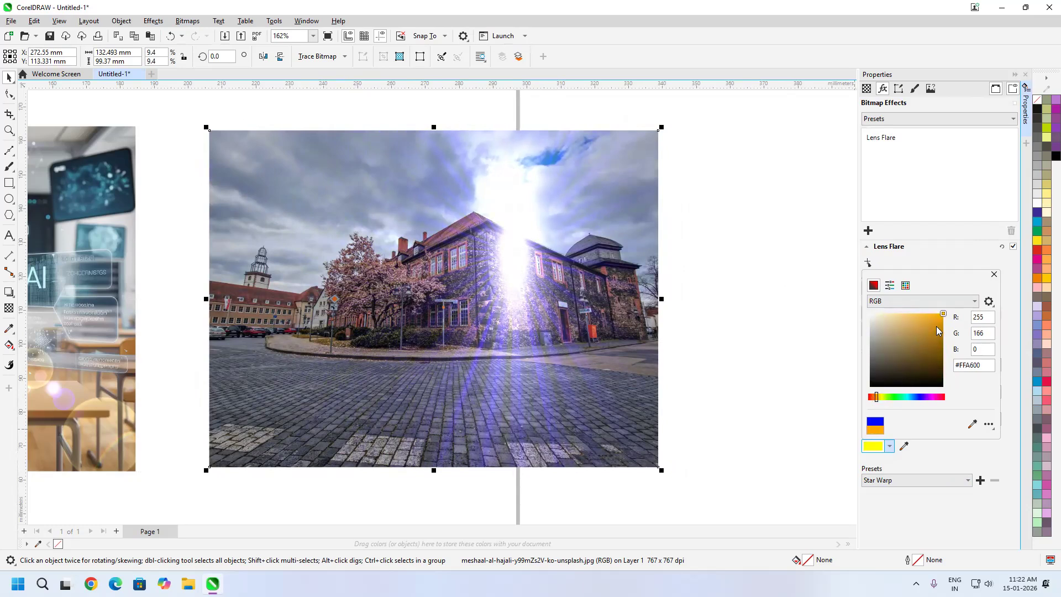
left_click(966, 465)
left_click_drag(902, 420, 917, 419)
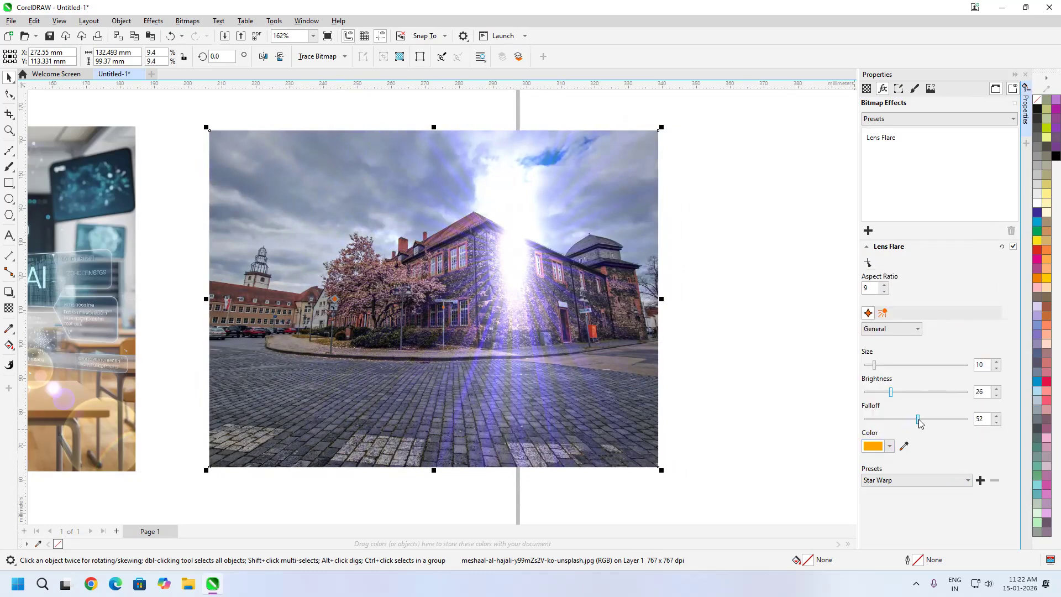
left_click(914, 330)
left_click(901, 349)
Switch the flare settings to Halo and center the flare in the sky above the clock tower
left_click(916, 329)
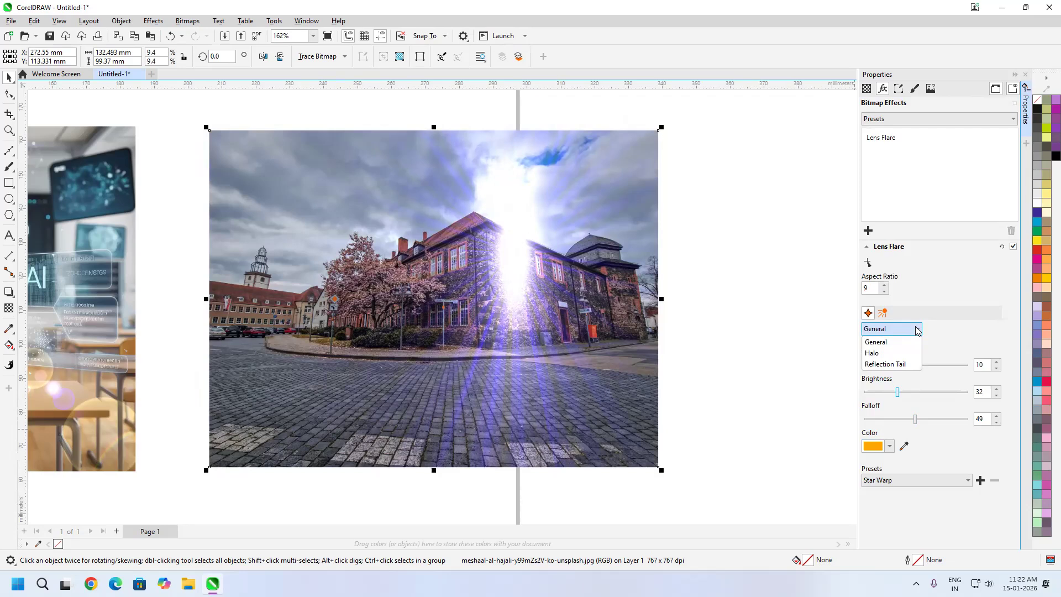
left_click(894, 356)
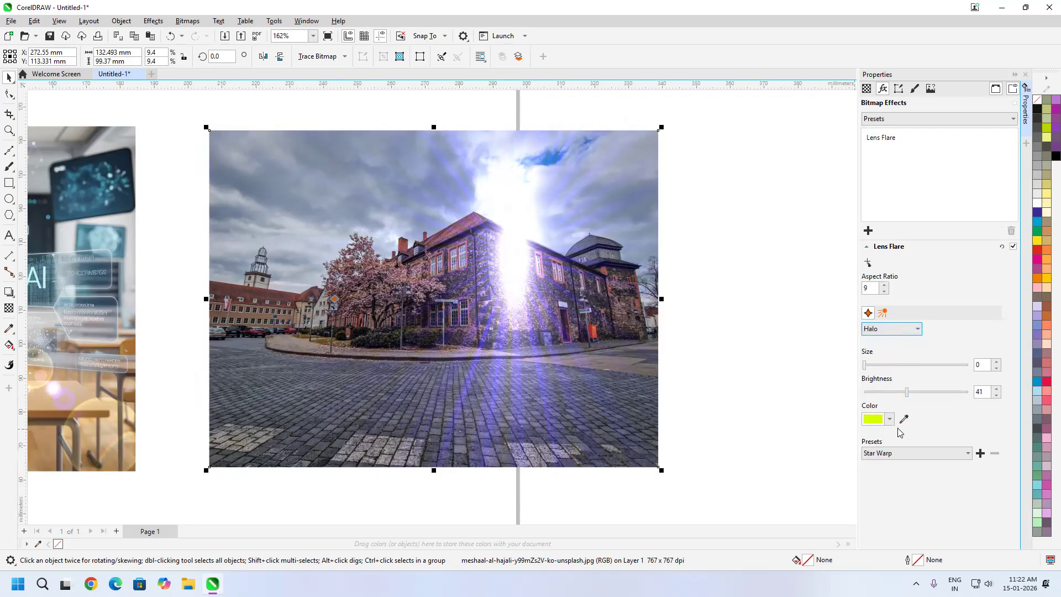
left_click(868, 264)
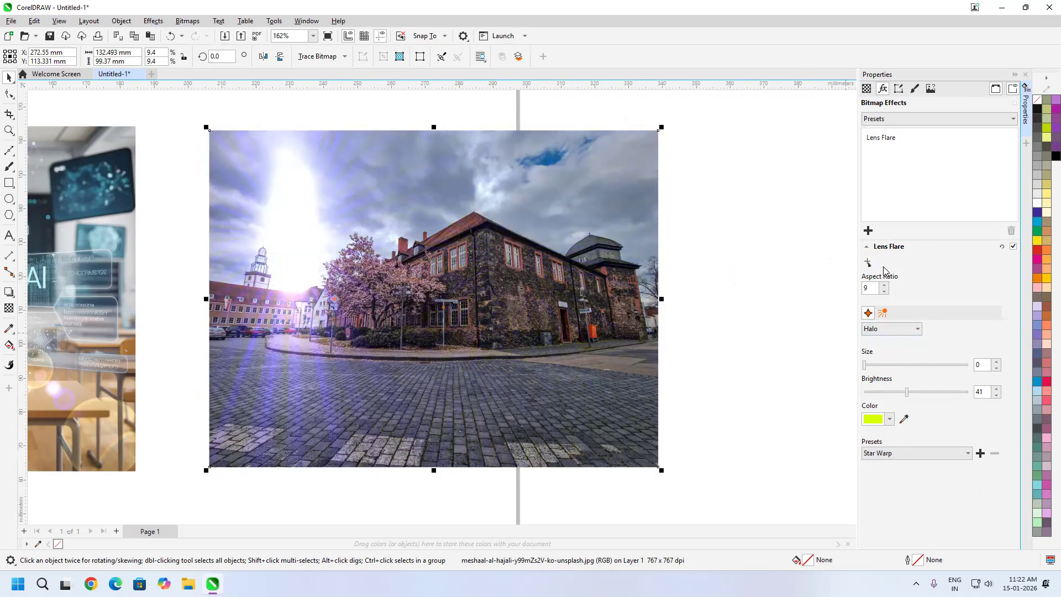
Try violet #580DFA, green #00FF95 and dark magenta #870046 for the flare's rays, ending on pink #FF0084
left_click(886, 314)
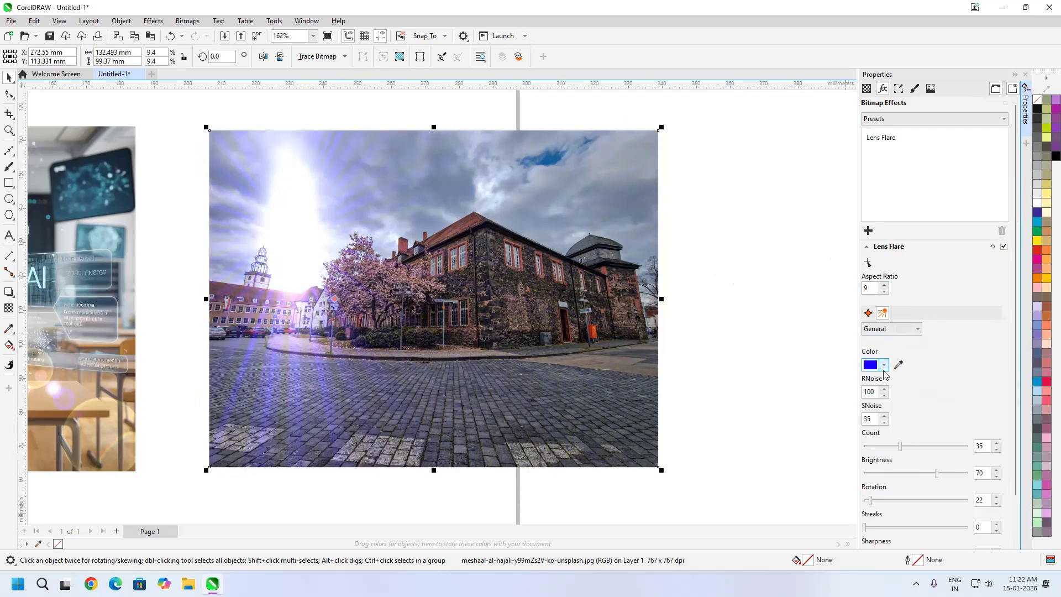
left_click(885, 365)
left_click_drag(895, 436, 938, 417)
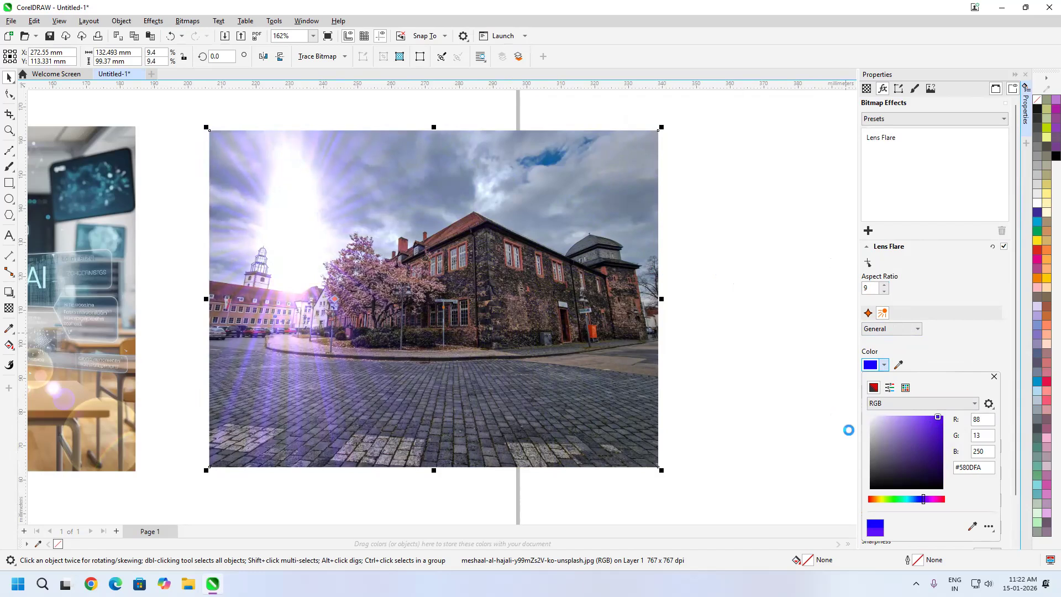
left_click(900, 499)
left_click_drag(945, 430, 961, 401)
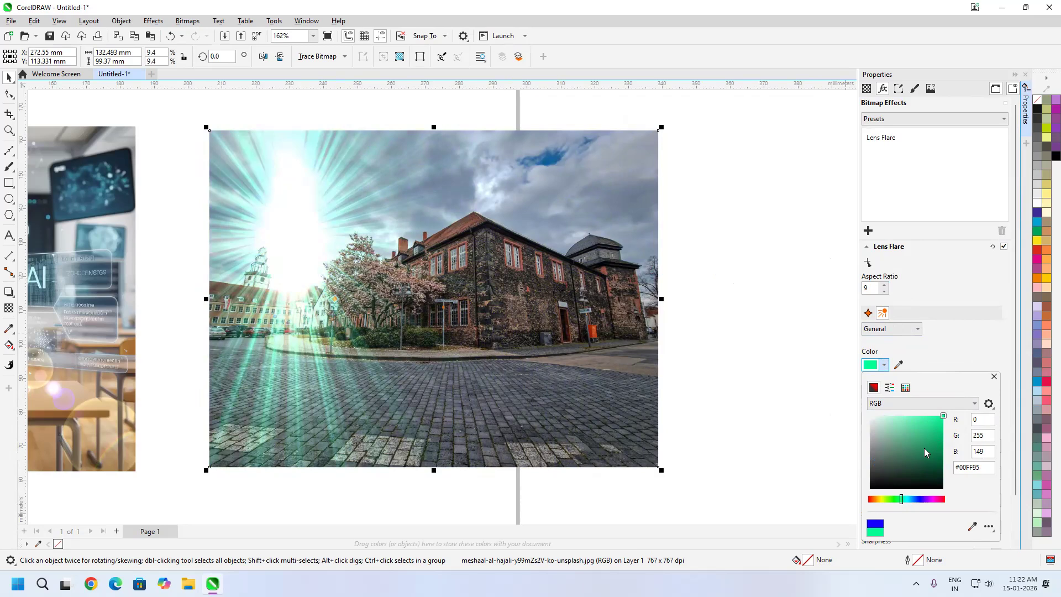
left_click(944, 450)
left_click_drag(928, 503, 938, 499)
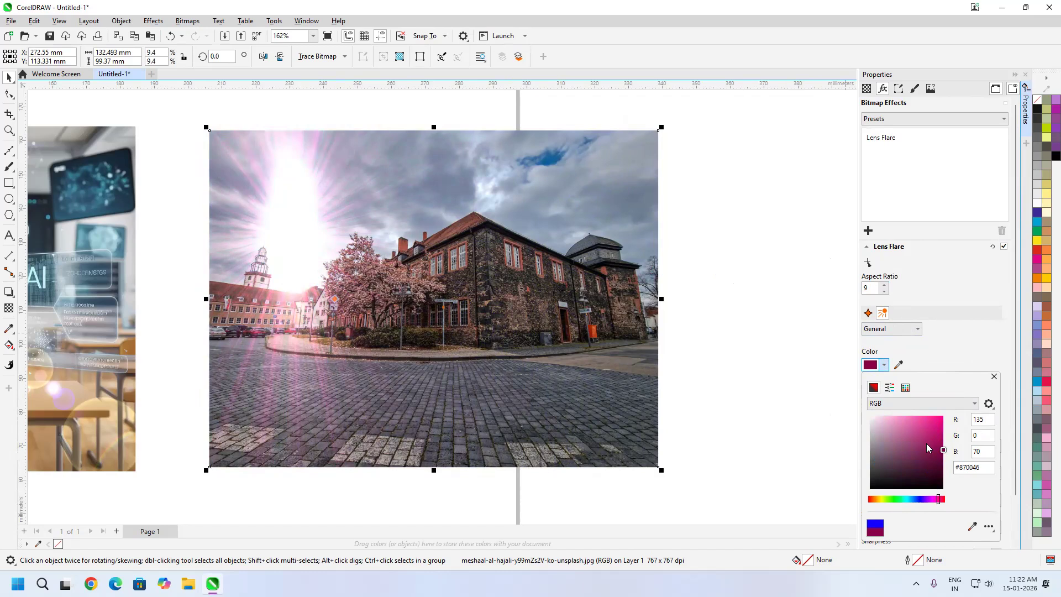
left_click_drag(937, 439, 943, 413)
left_click(964, 351)
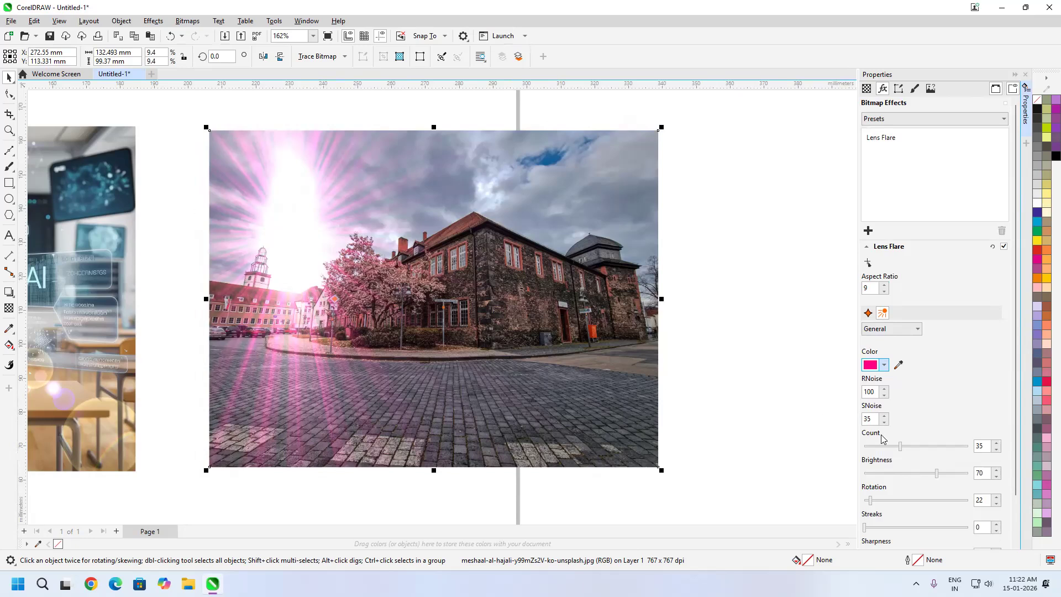
Try adjusting the flare's rays to RNoise 95, Count 77, Brightness 64 and Rotation 100
left_click(886, 395)
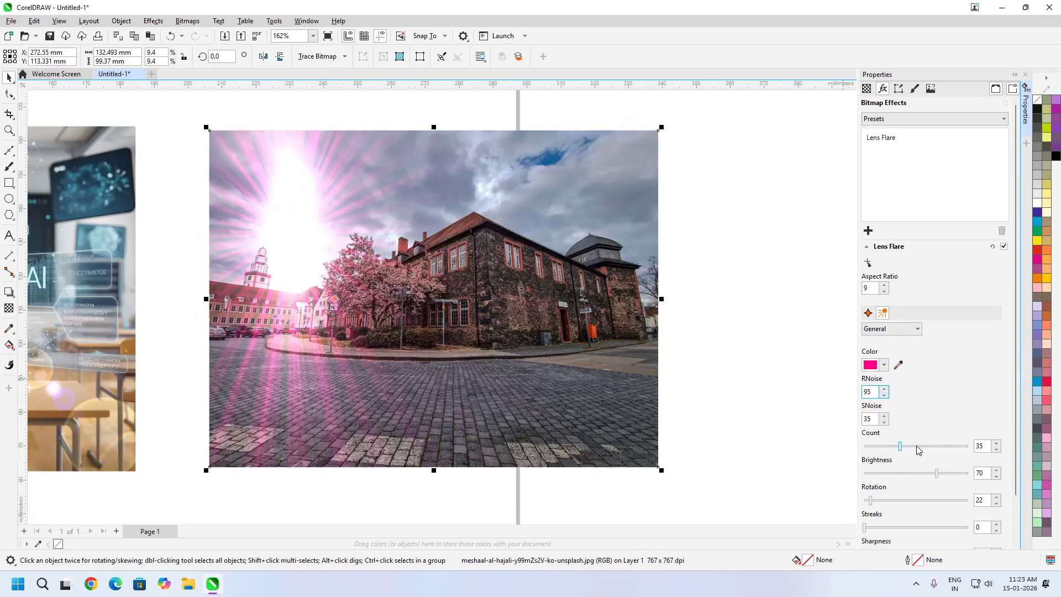
left_click(915, 446)
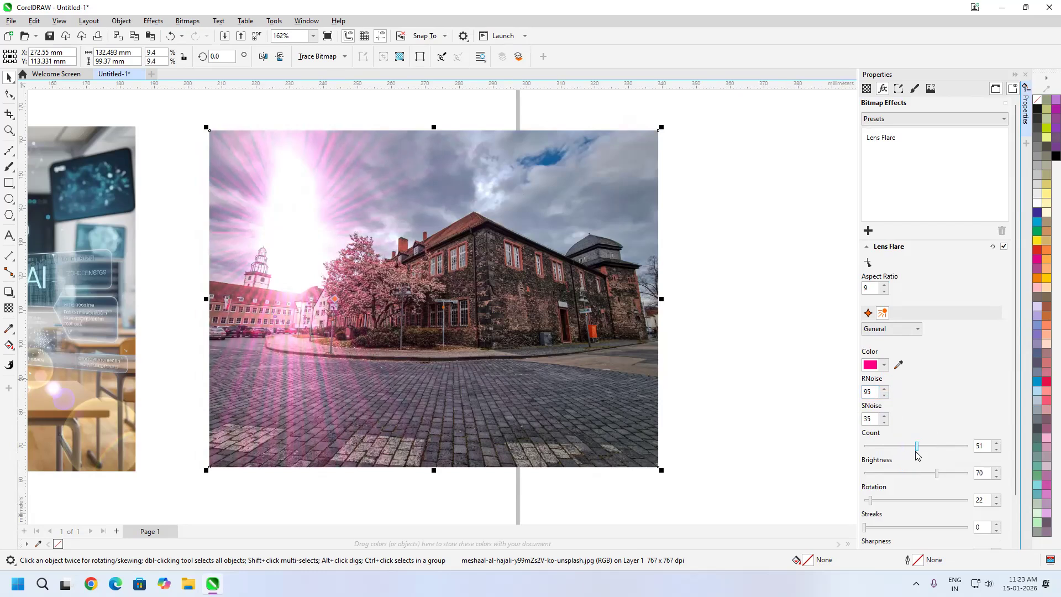
left_click(944, 446)
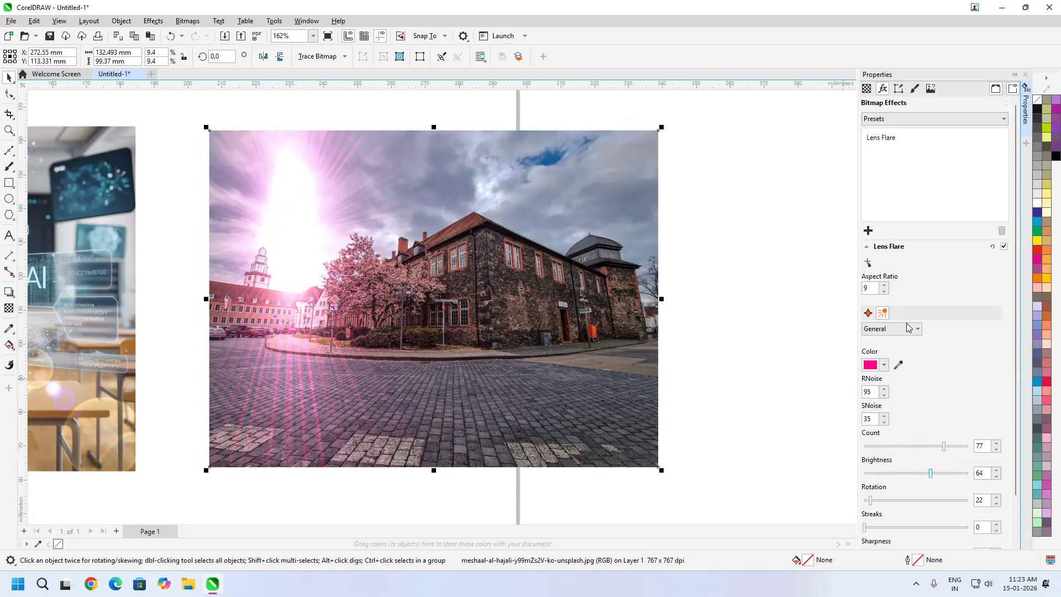
left_click(892, 497)
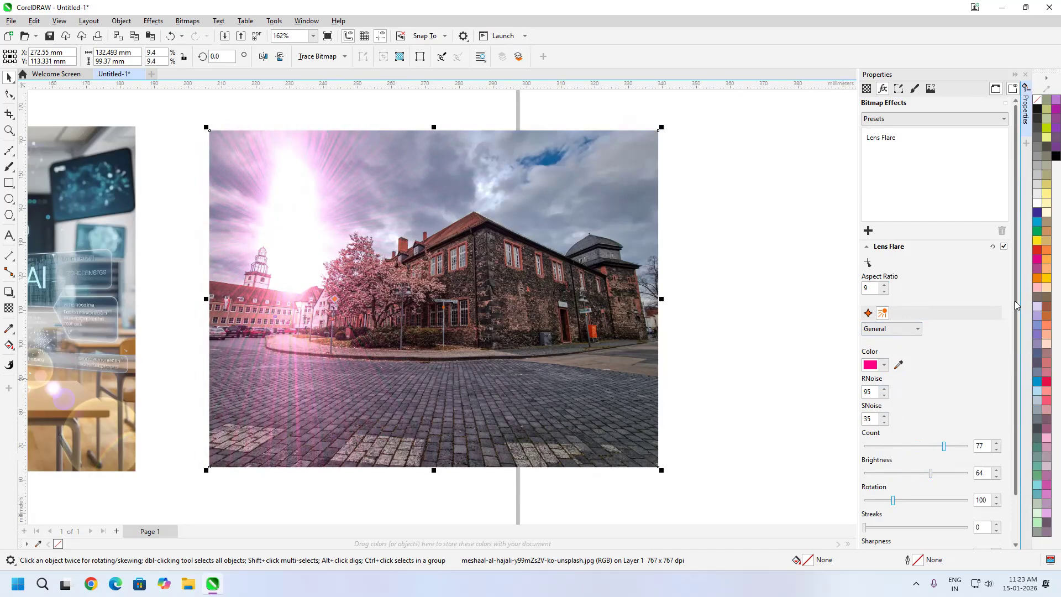
Try the Yellow Sun Rays Right, Yellow Sun Rays Right Bright and Over Exposed Right lens flare presets on the building photo
left_click_drag(1016, 300, 1018, 360)
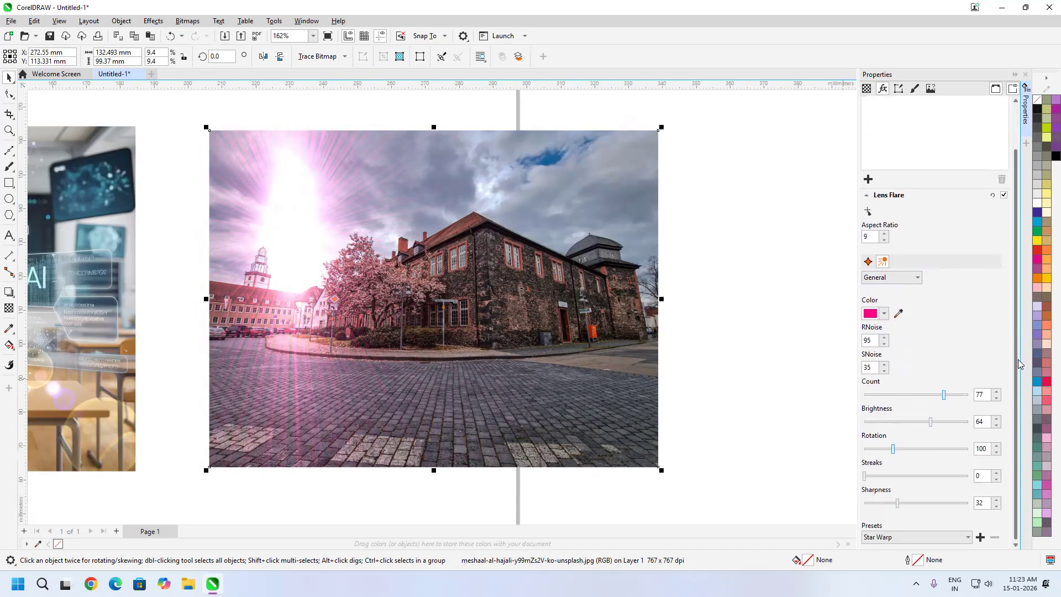
left_click(949, 540)
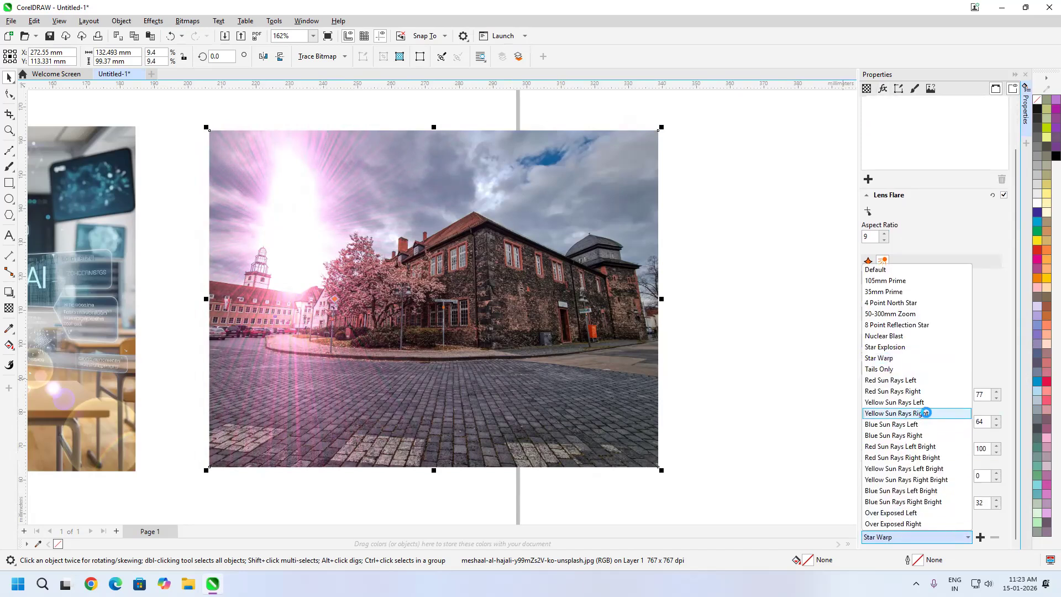
left_click(921, 413)
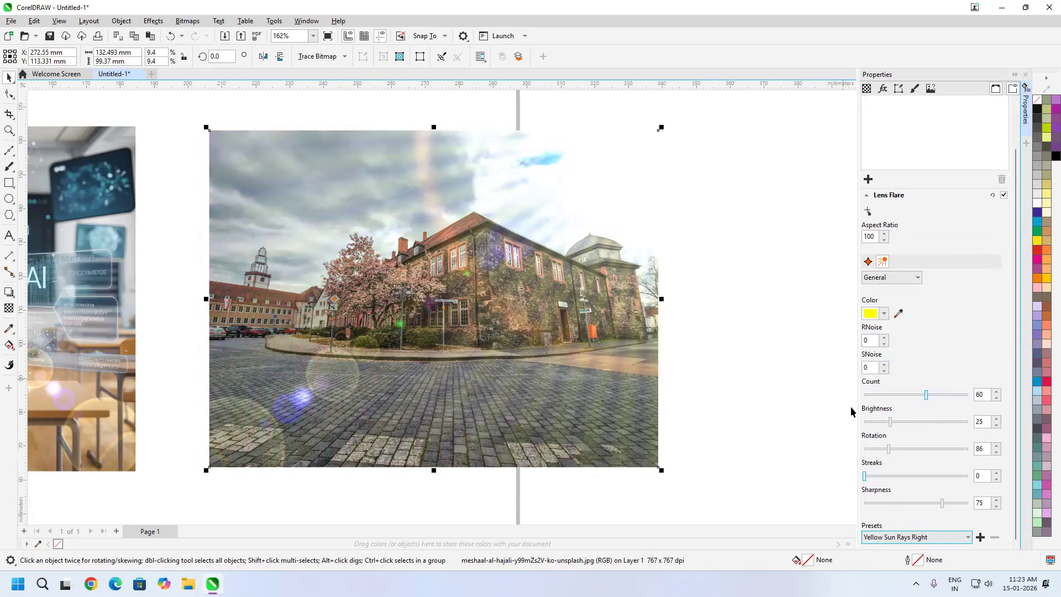
left_click(941, 543)
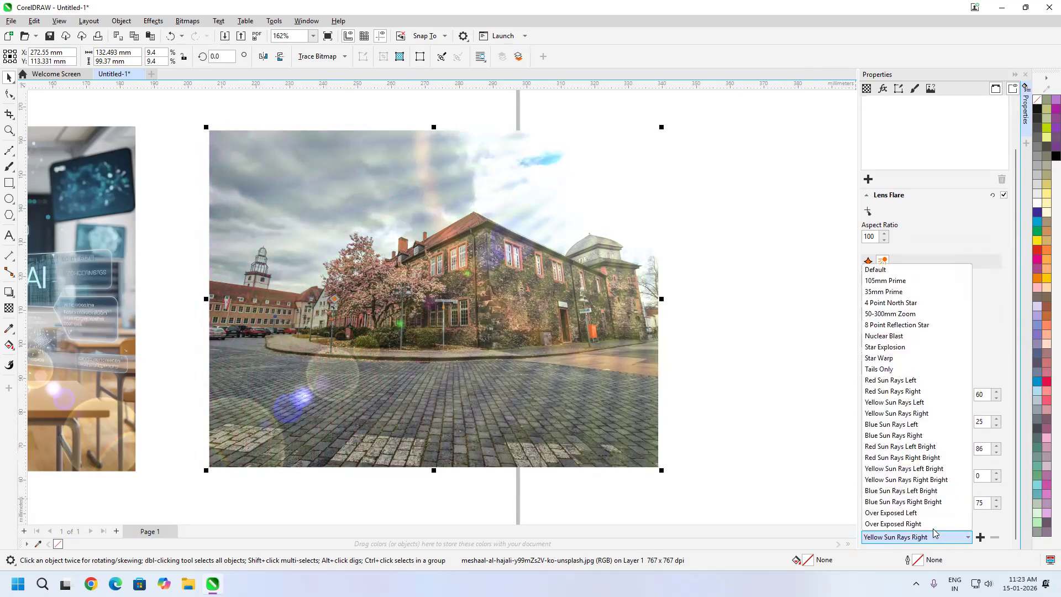
left_click(901, 479)
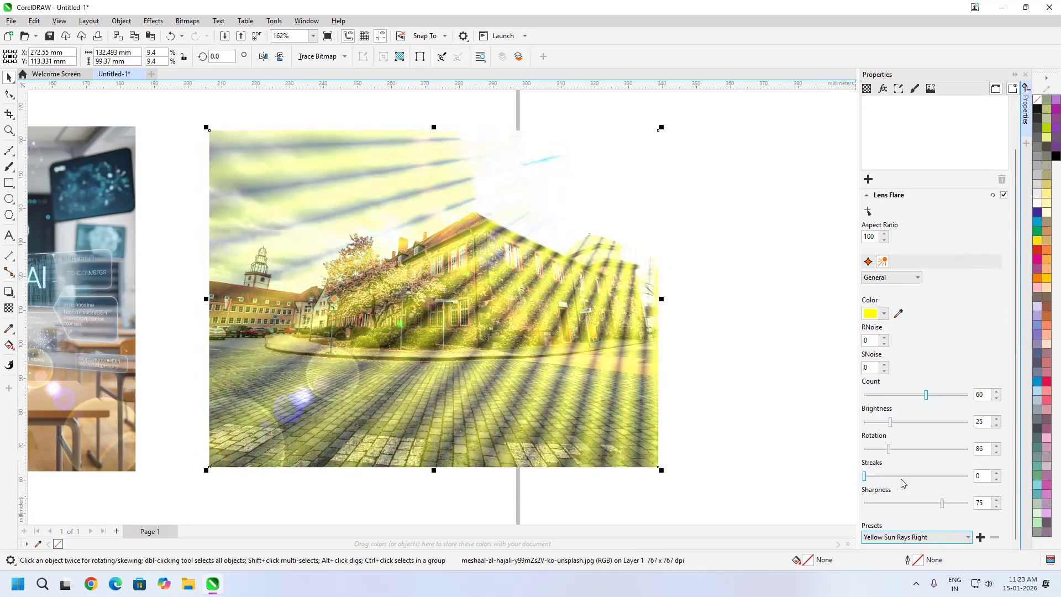
left_click(952, 542)
left_click(923, 506)
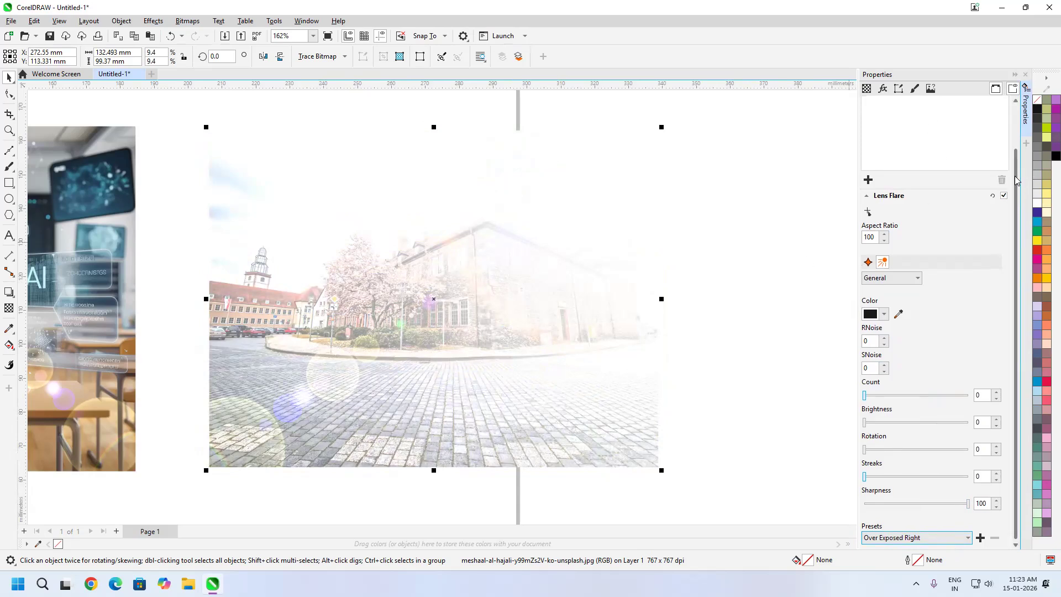
Remove the Lens Flare effect from the building photo
scroll(885, 227, "up", 1)
left_click(884, 137)
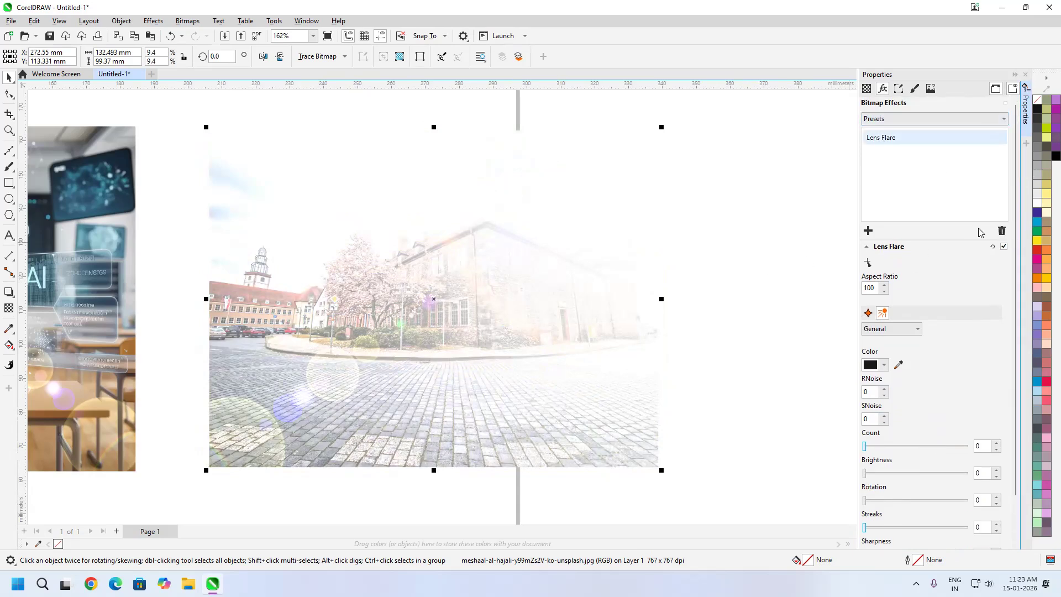
left_click(1002, 231)
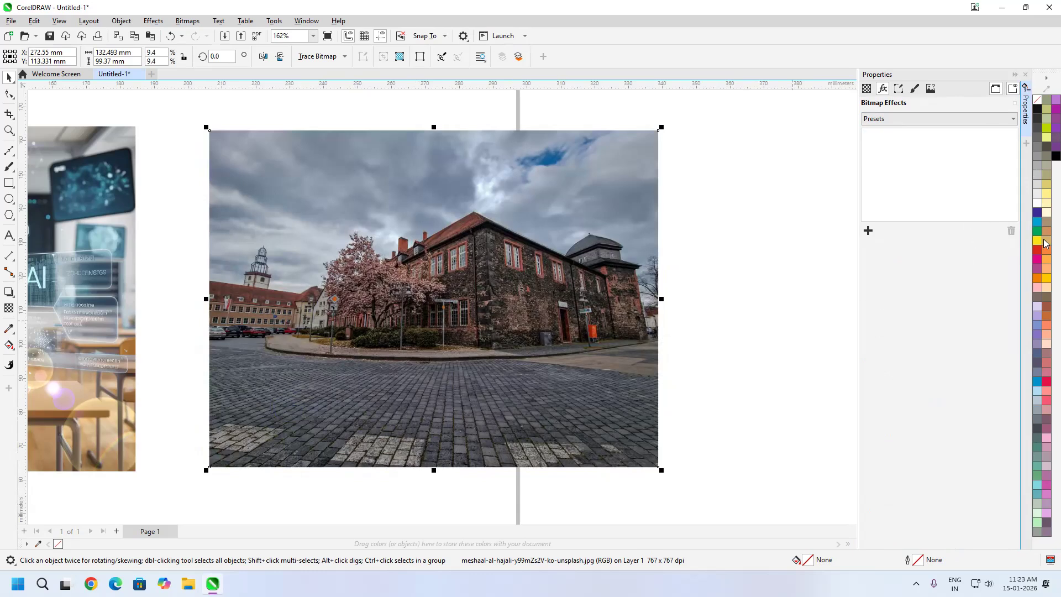
Add the Sepia Toning camera effect to the building photo with Amount to age set to 99
left_click(868, 231)
mouse_move(911, 294)
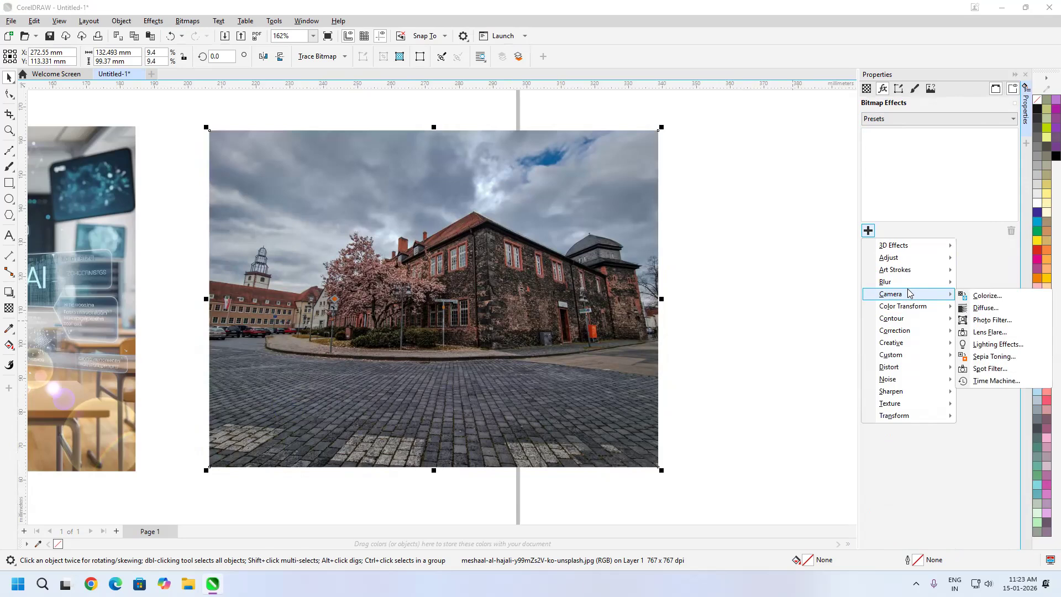
left_click(993, 357)
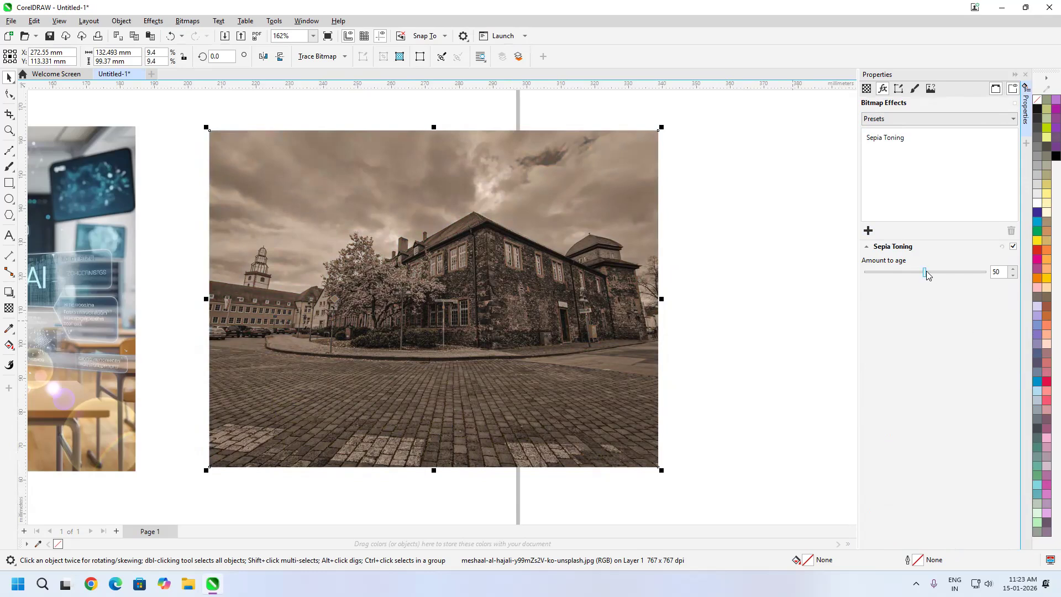
left_click_drag(928, 274, 991, 276)
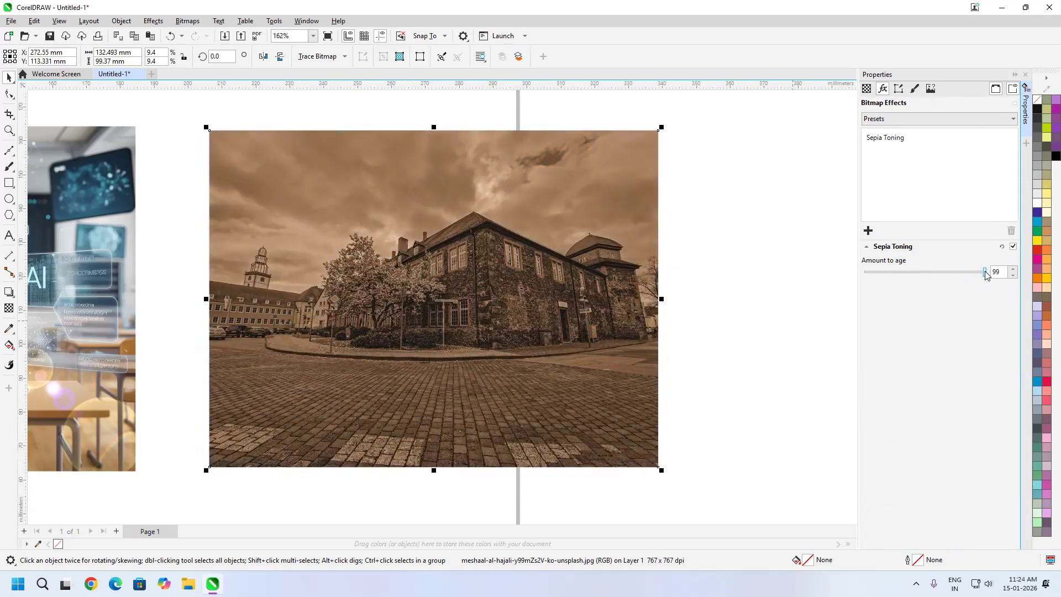
left_click(889, 145)
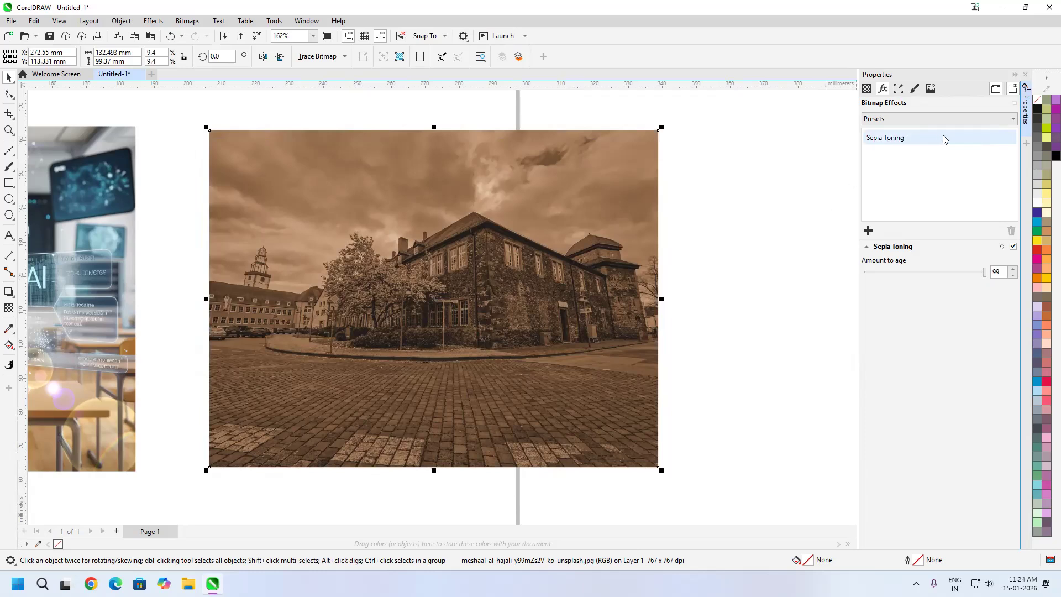
left_click(594, 254)
left_click(683, 256)
left_click(595, 258)
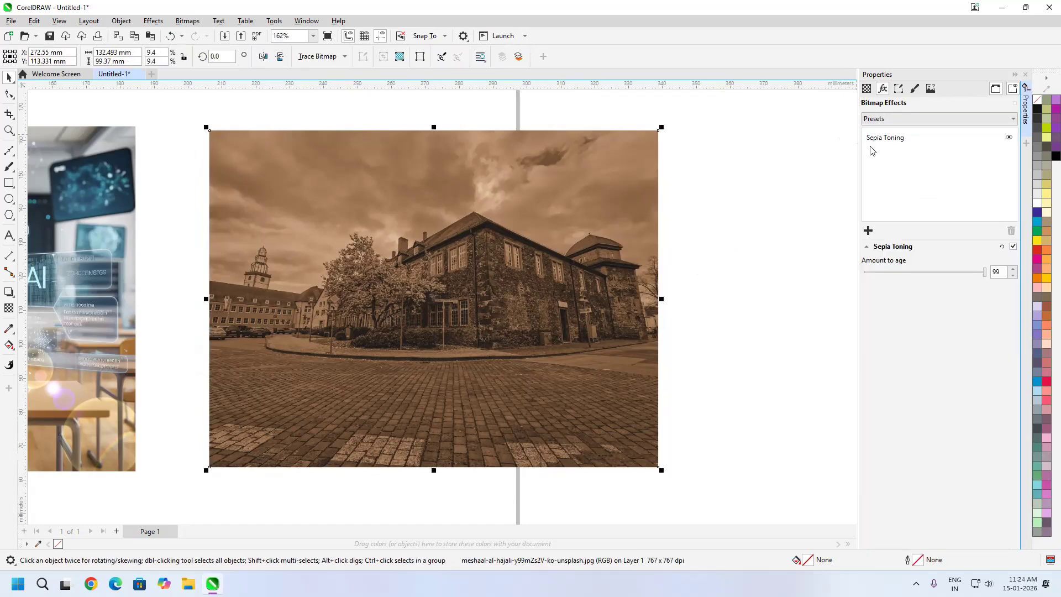
left_click(1025, 75)
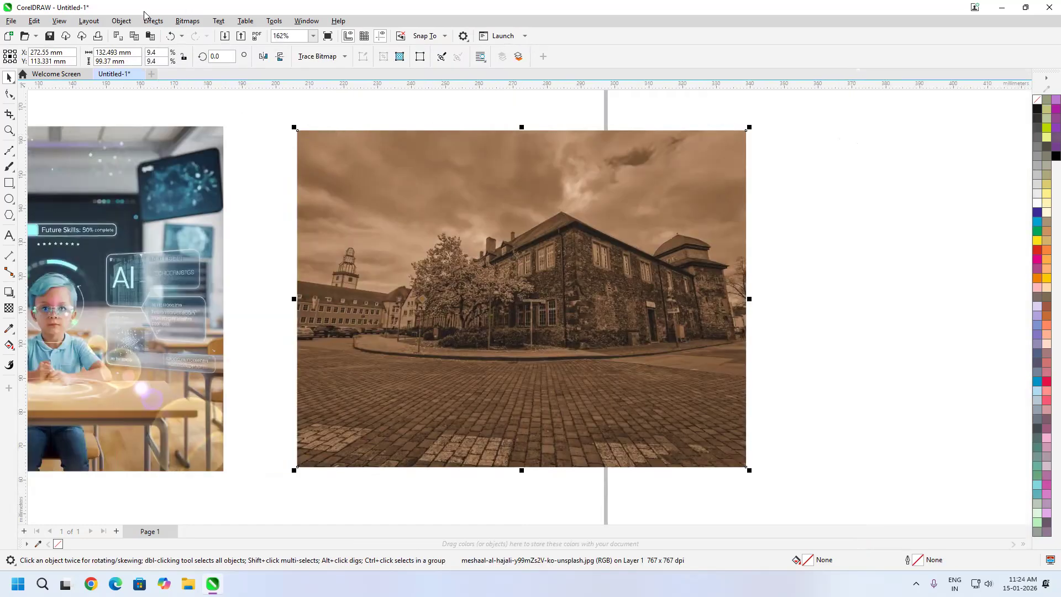
left_click(151, 22)
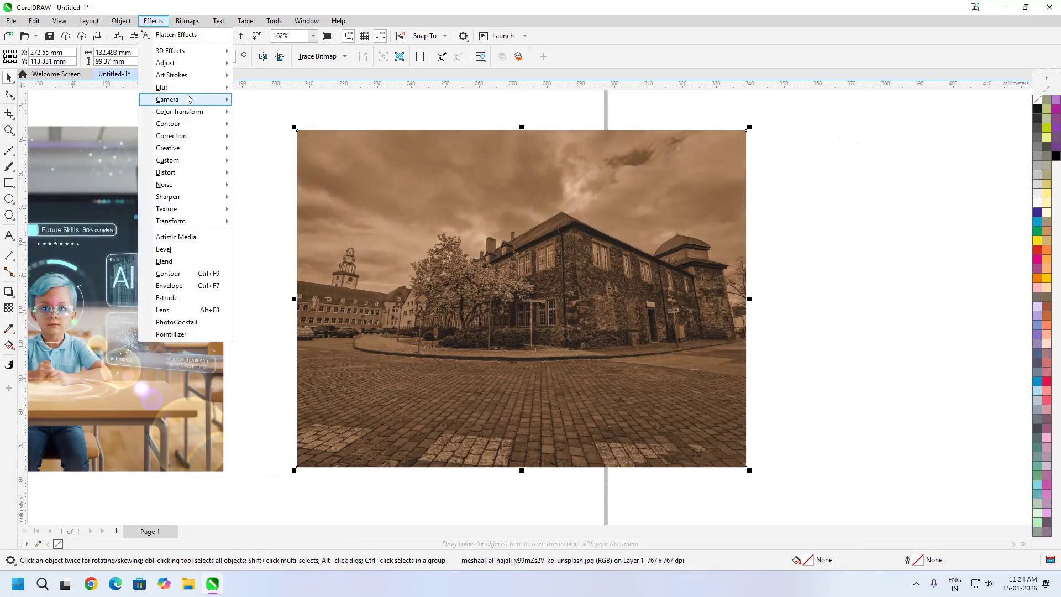
mouse_move(186, 101)
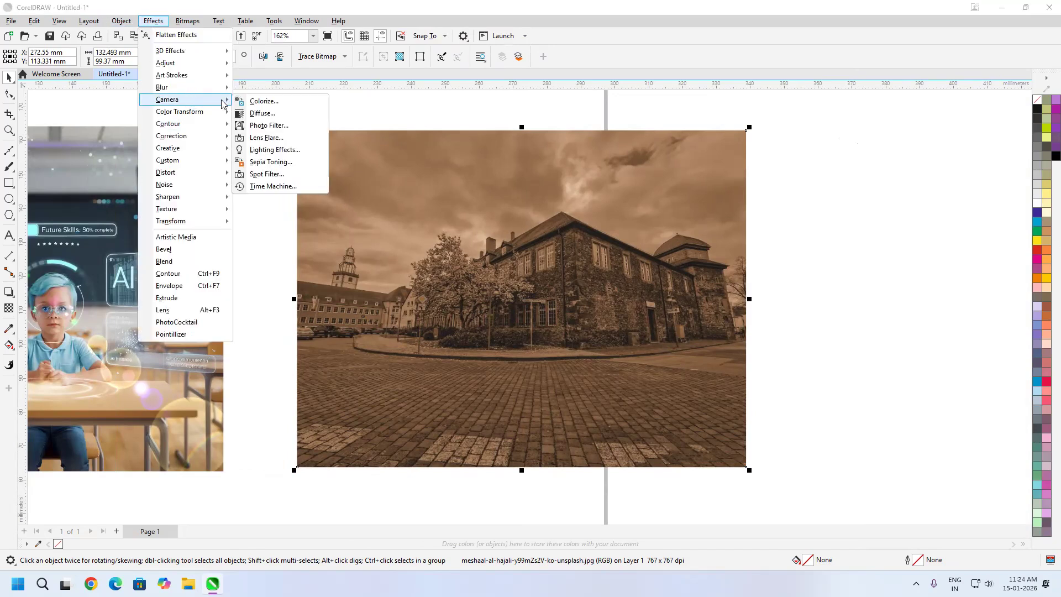
left_click(276, 169)
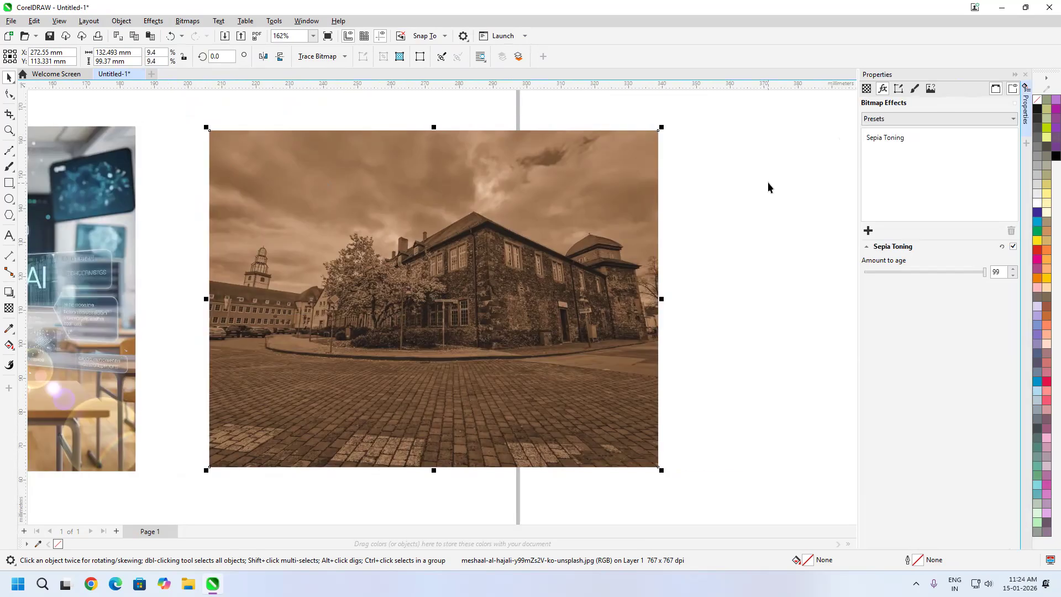
Remove the Sepia Toning effect from the building photo and add the Spot Filter camera effect instead
left_click(893, 139)
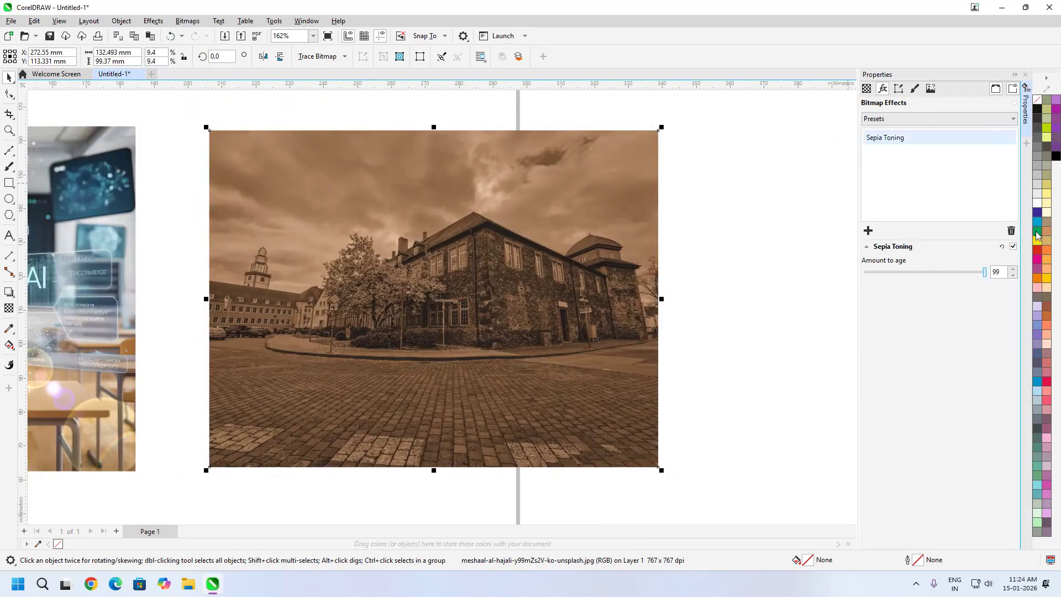
left_click(1011, 232)
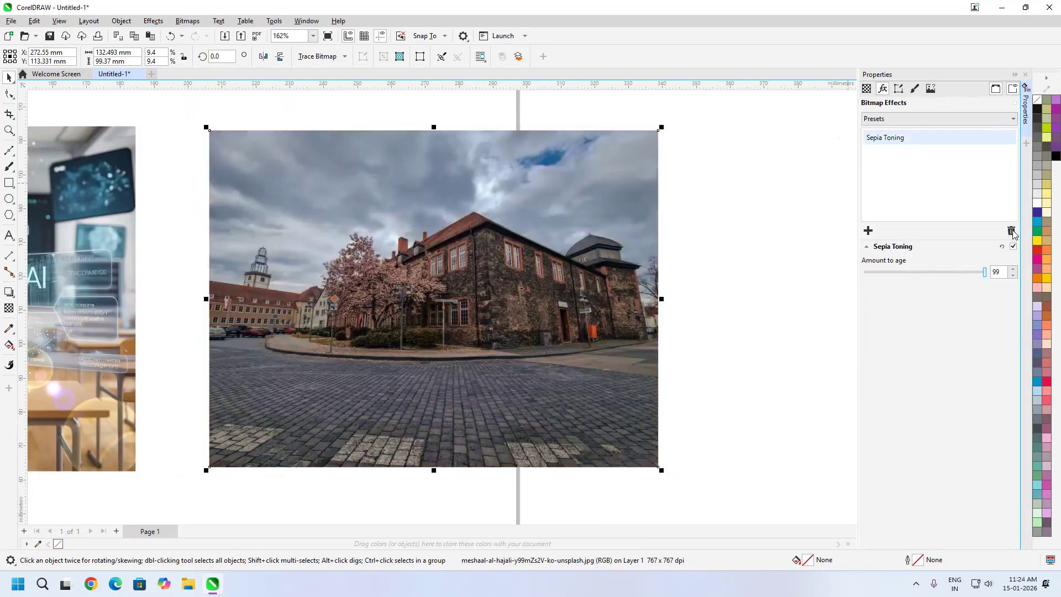
left_click(869, 231)
mouse_move(920, 294)
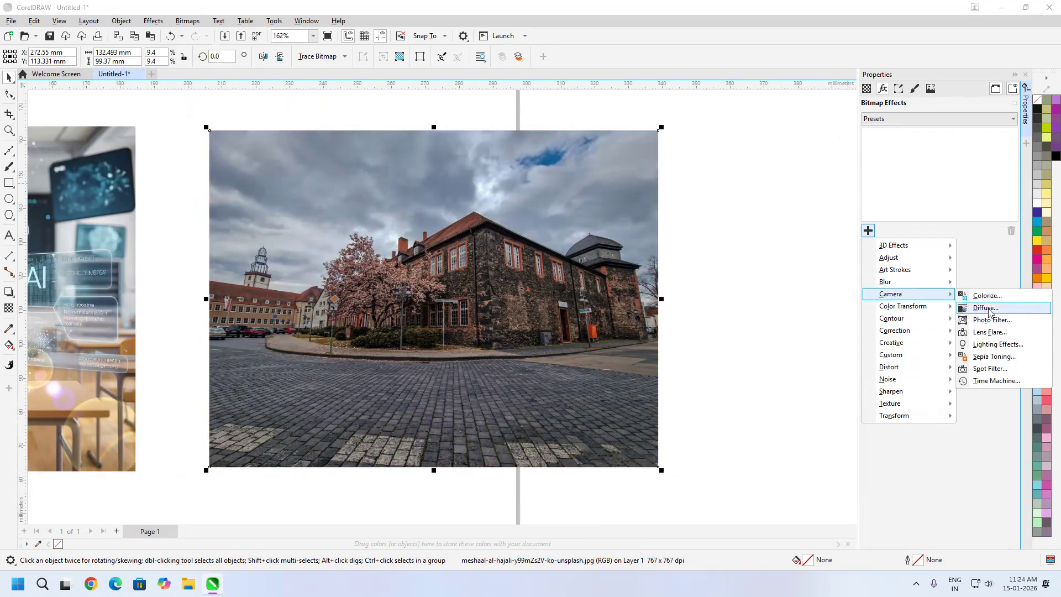
left_click(993, 373)
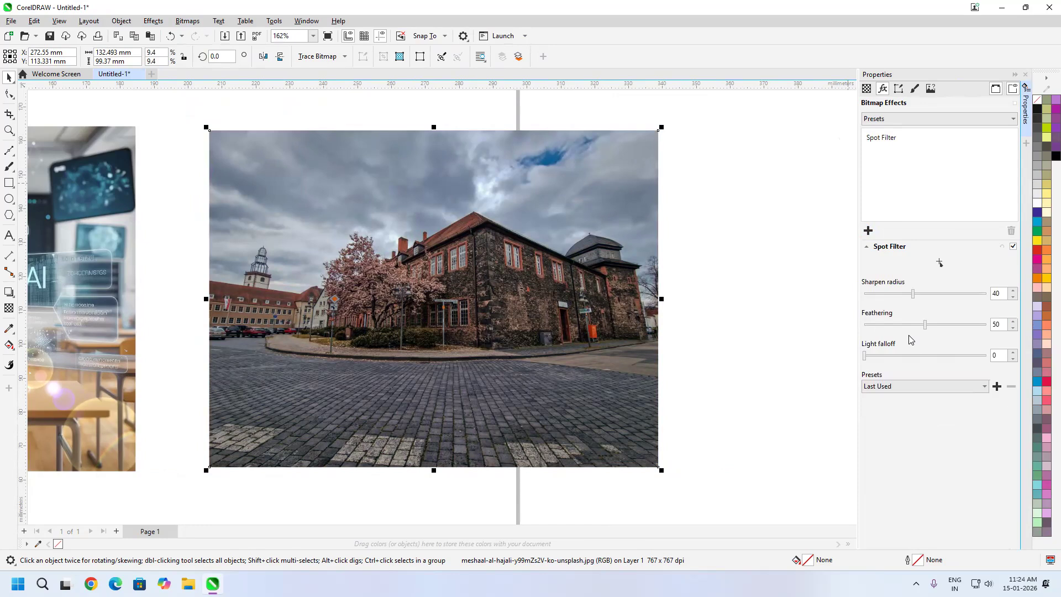
Centre the Spot Filter near the building's front corner and compare a Sharpen radius of 100 with the effect off and on
left_click(940, 263)
left_click(484, 257)
left_click(929, 292)
left_click(976, 294)
scroll(489, 244, "up", 3)
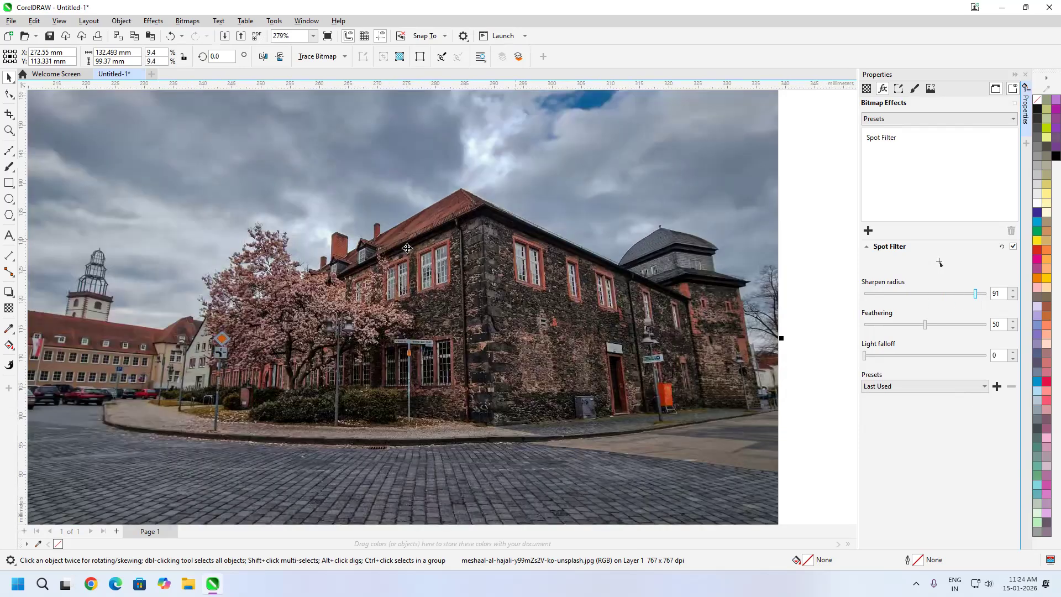
scroll(513, 229, "up", 7)
left_click_drag(977, 296, 992, 297)
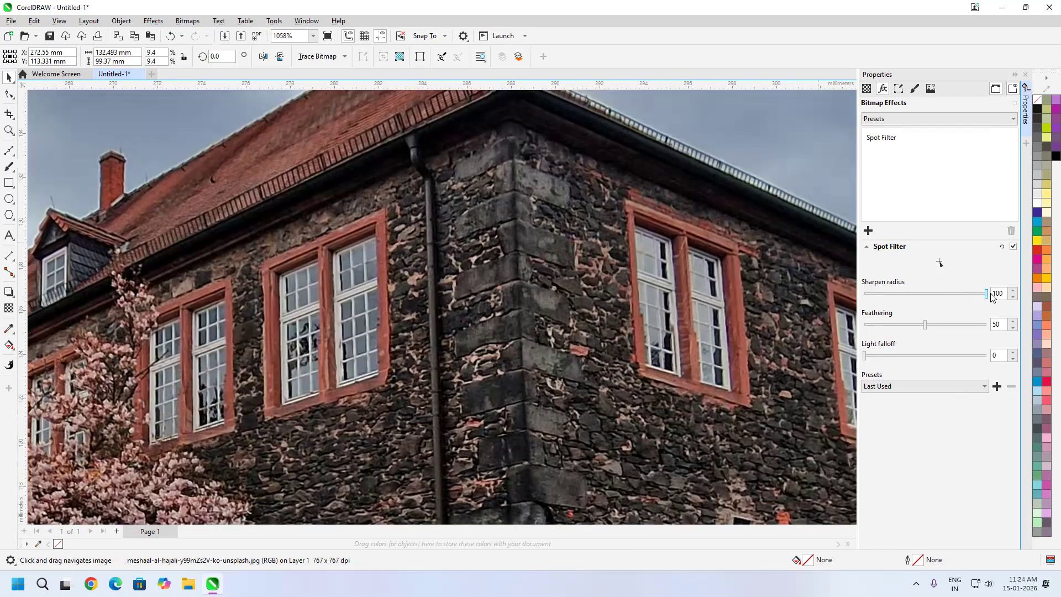
left_click(1013, 247)
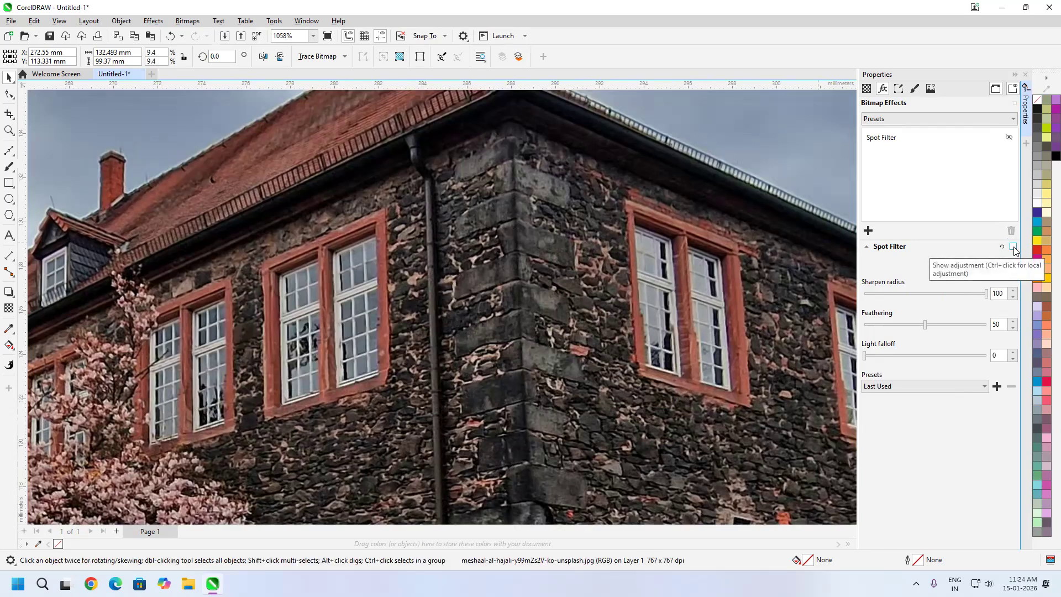
left_click(1014, 246)
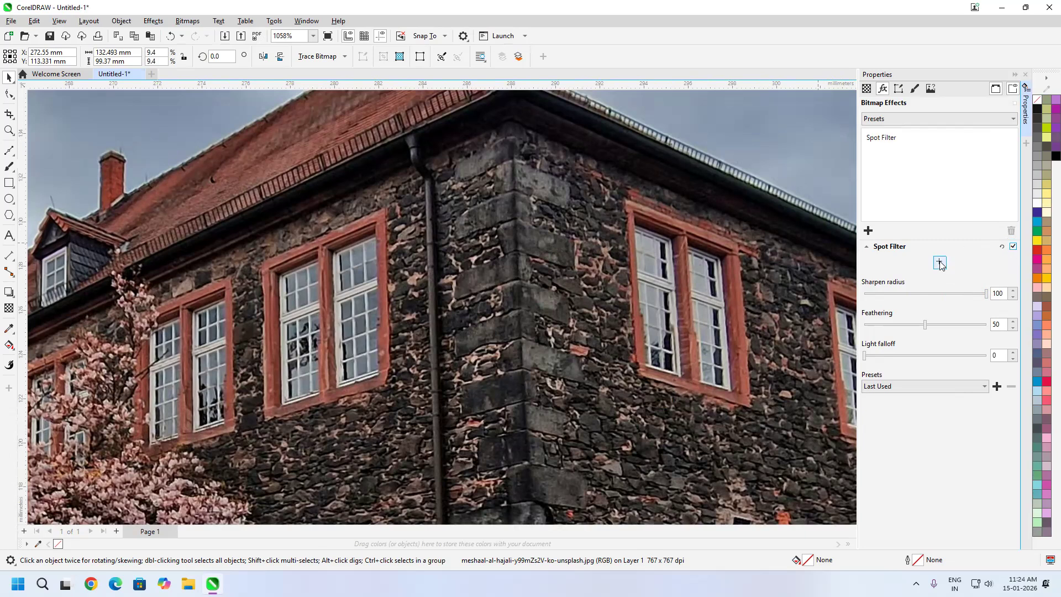
Re-centre the spot on the stone corner between the upper windows and try Feathering 52 with Light falloff 48
left_click(939, 262)
left_click(512, 225)
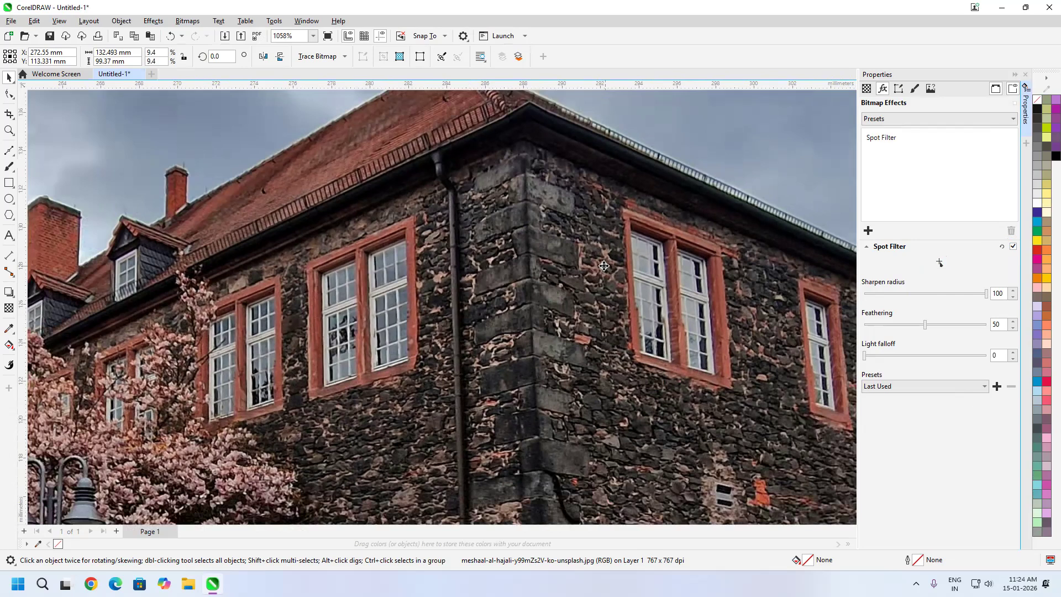
scroll(604, 265, "down", 2)
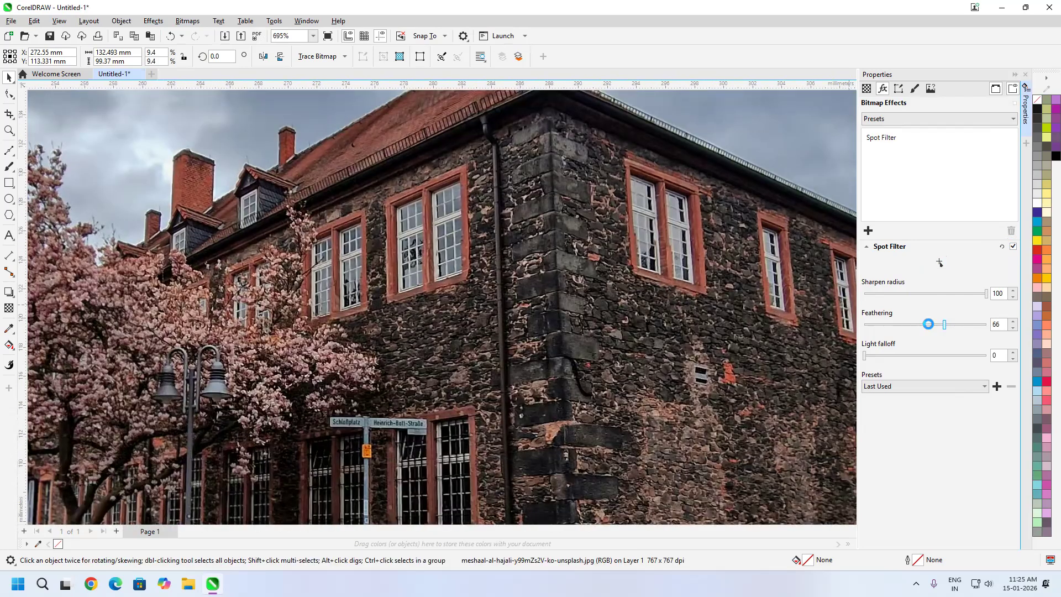
left_click_drag(926, 324, 944, 325)
left_click_drag(865, 355, 923, 355)
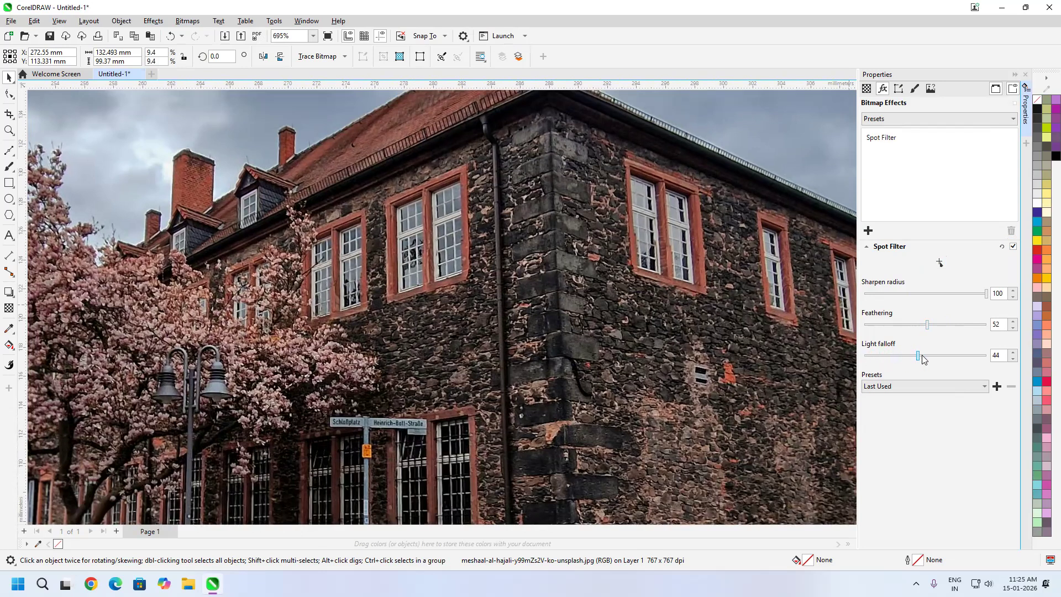
Try the Tight and Tight Soft presets of the Spot Filter on the building photo
left_click(962, 386)
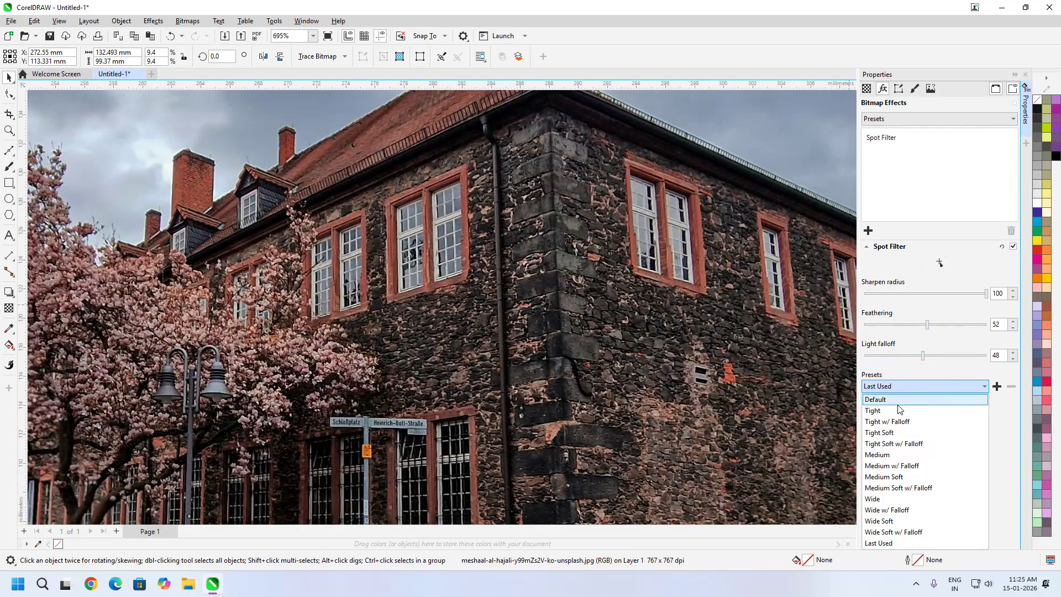
left_click(890, 412)
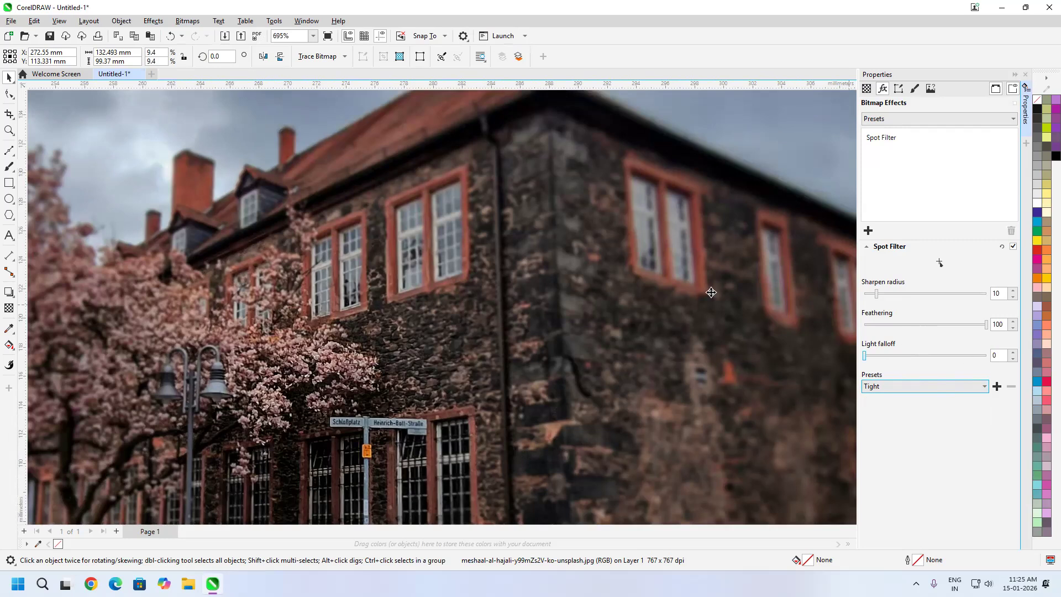
scroll(553, 309, "down", 4)
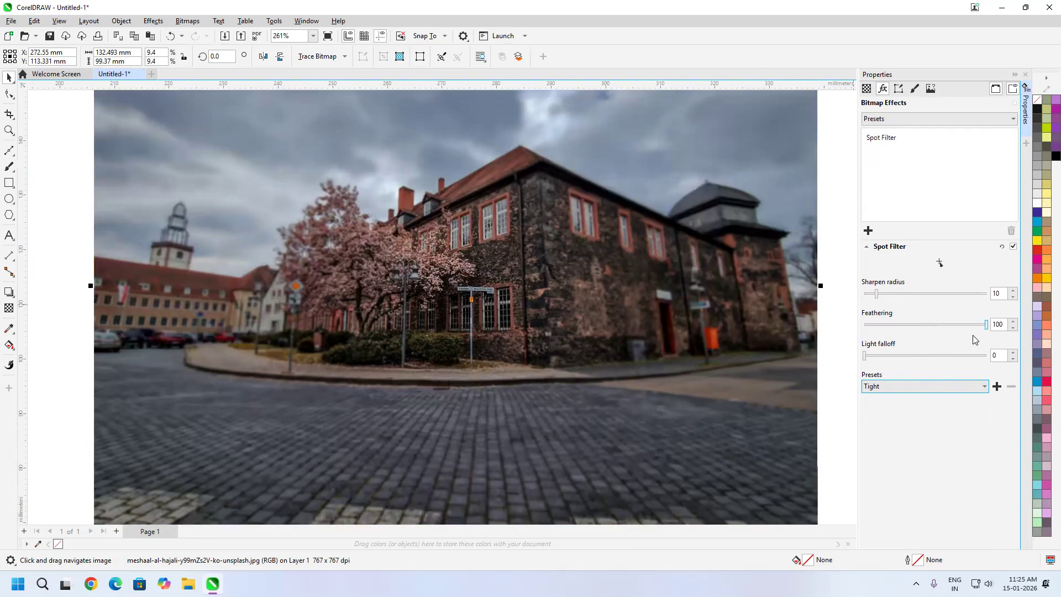
left_click(942, 385)
left_click(897, 434)
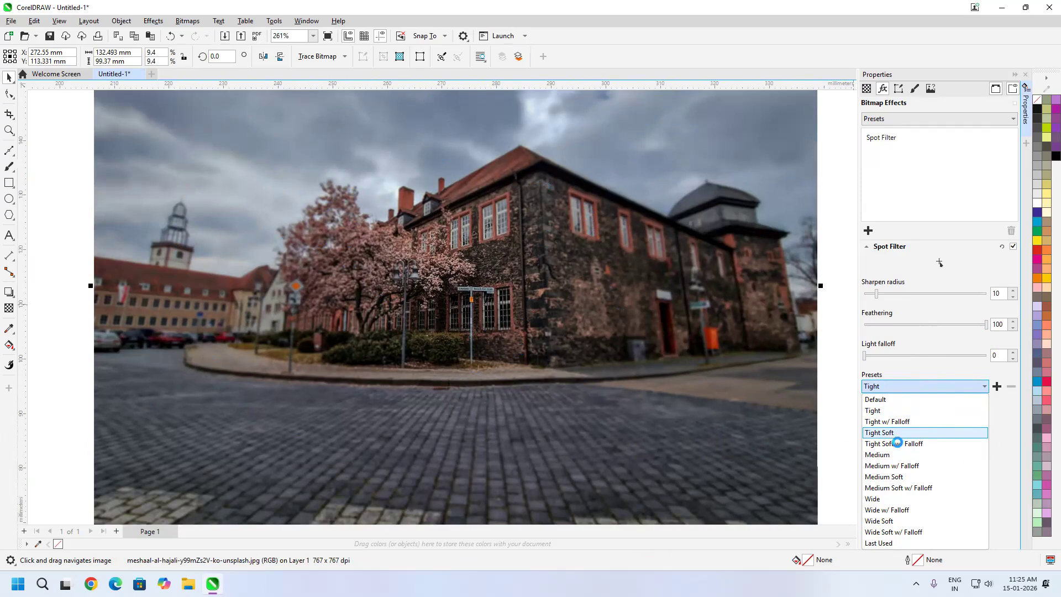
left_click(897, 437)
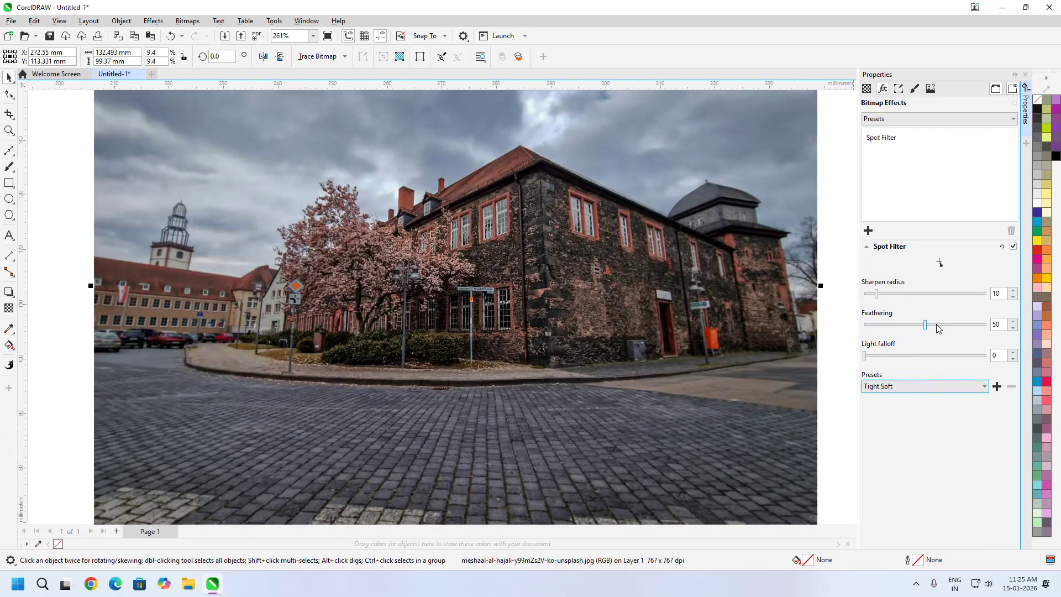
left_click(983, 386)
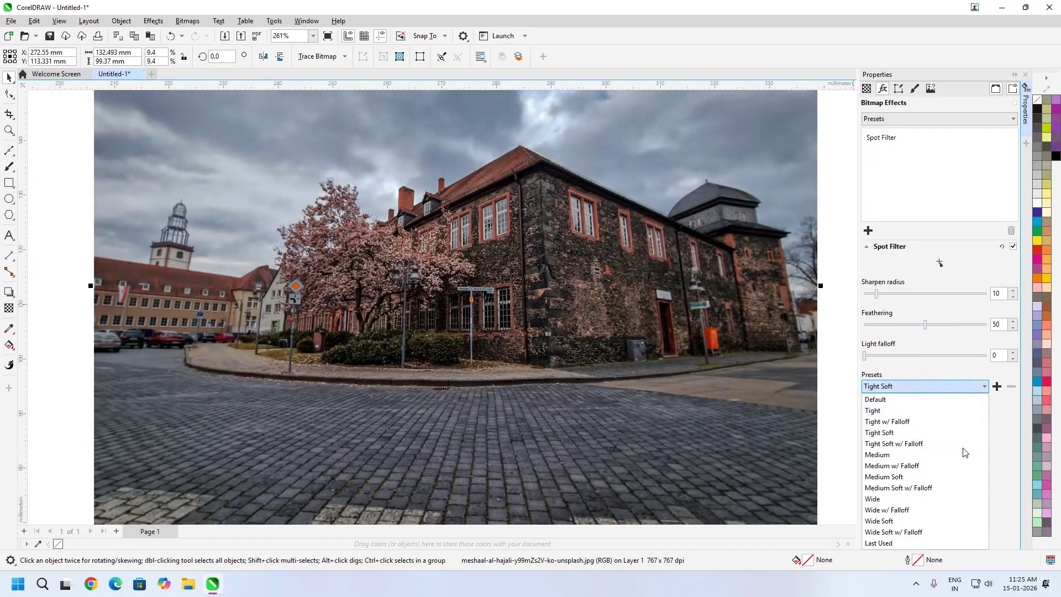
left_click(919, 271)
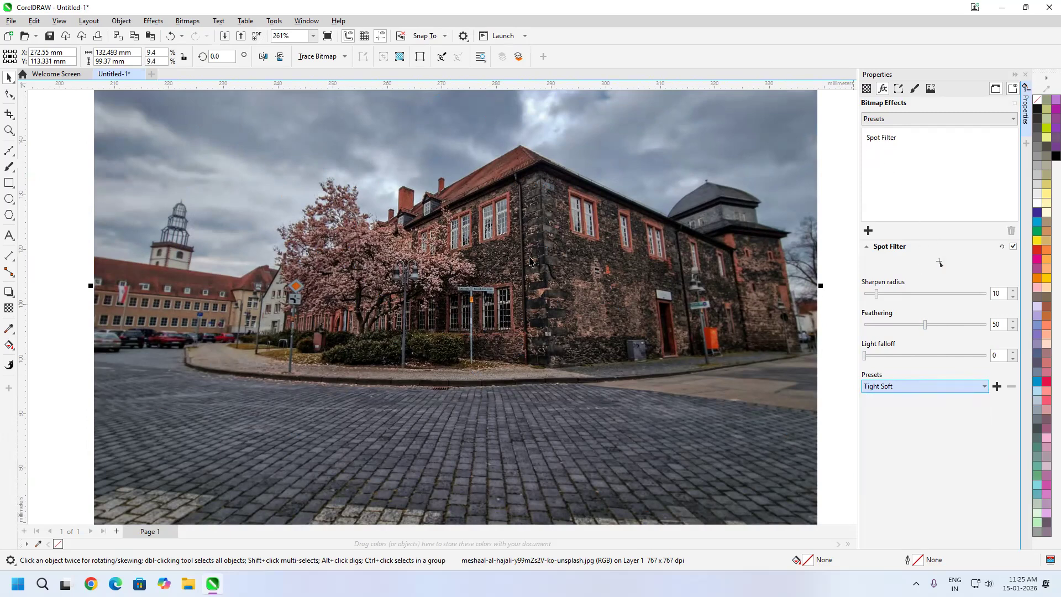
Remove the Spot Filter from the building photo and add the Time Machine camera effect instead
left_click(890, 141)
left_click(1011, 230)
left_click(867, 230)
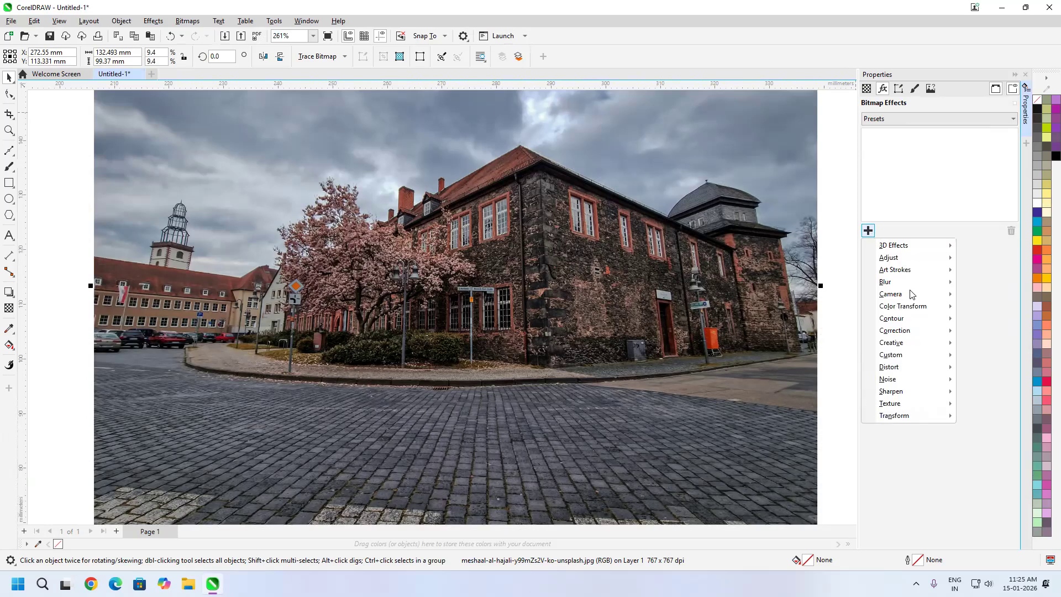
left_click(921, 296)
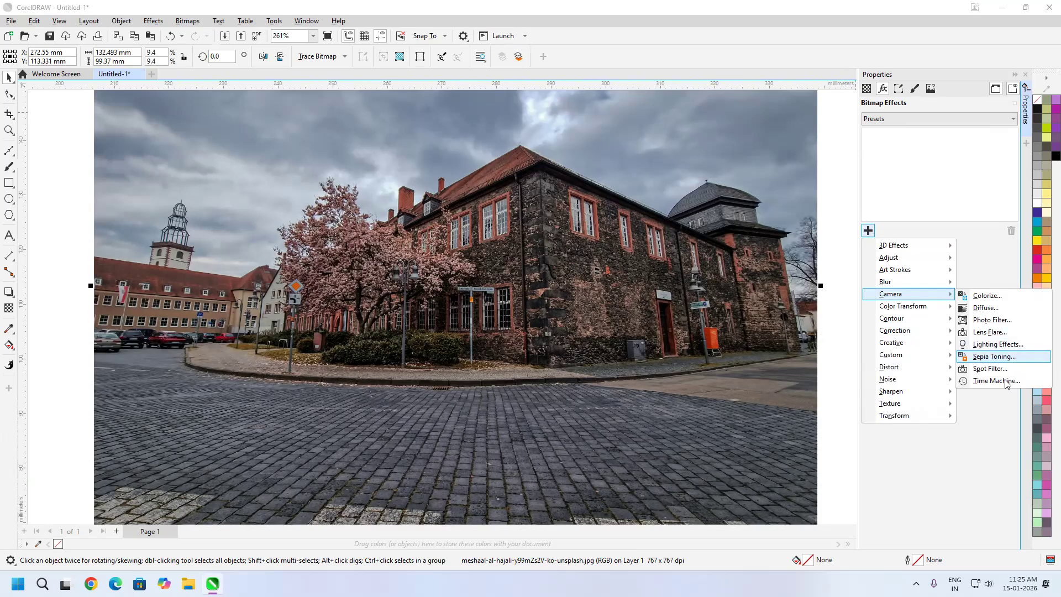
left_click(1006, 384)
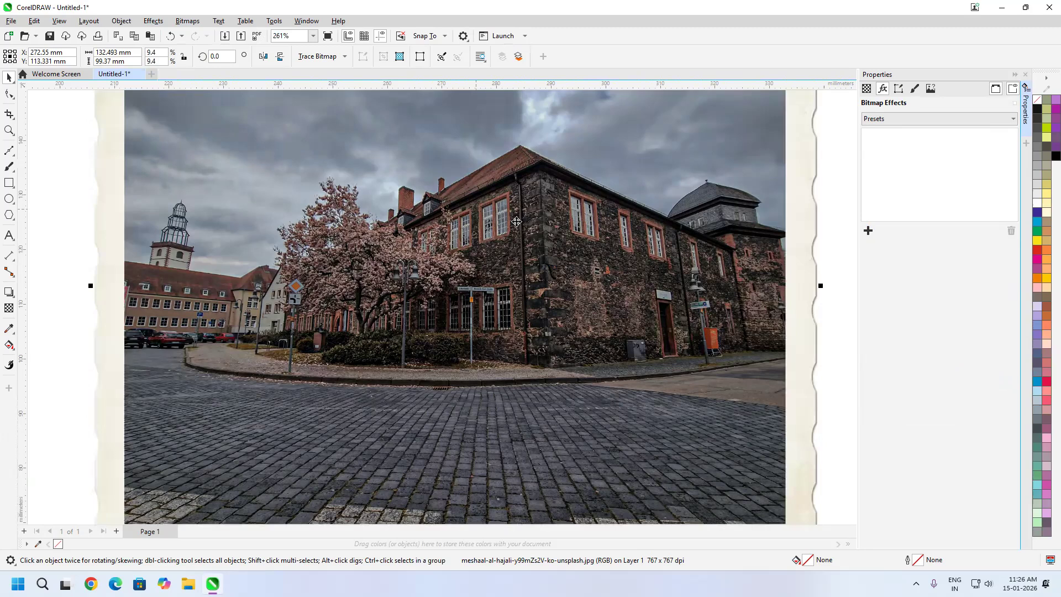
Try the dark brown, light sepia, blue and green-toned Time Machine styles, examining the torn paper edge of the green one
scroll(550, 276, "down", 6)
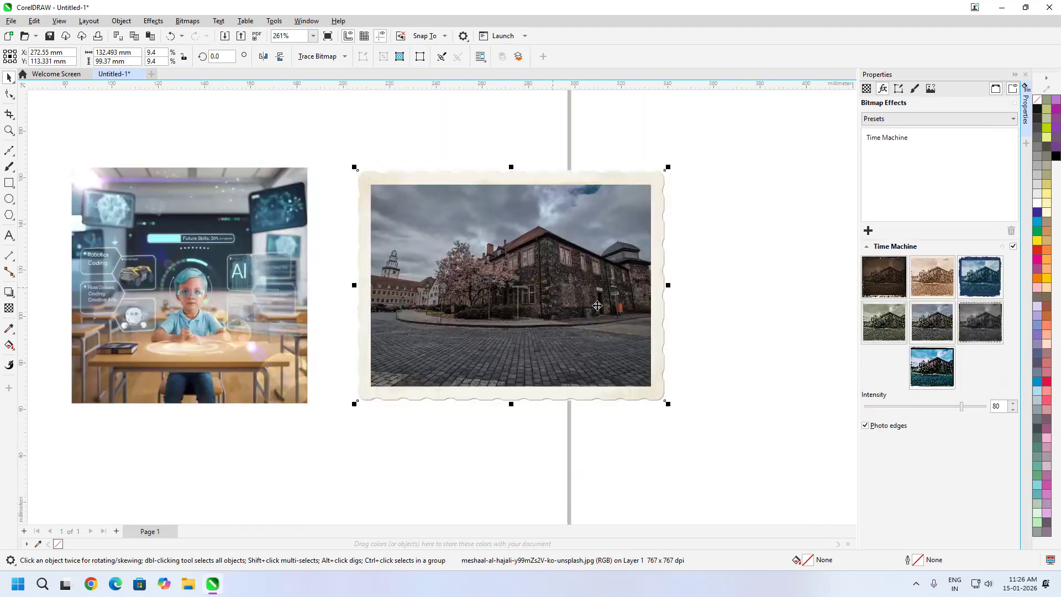
scroll(595, 304, "up", 1)
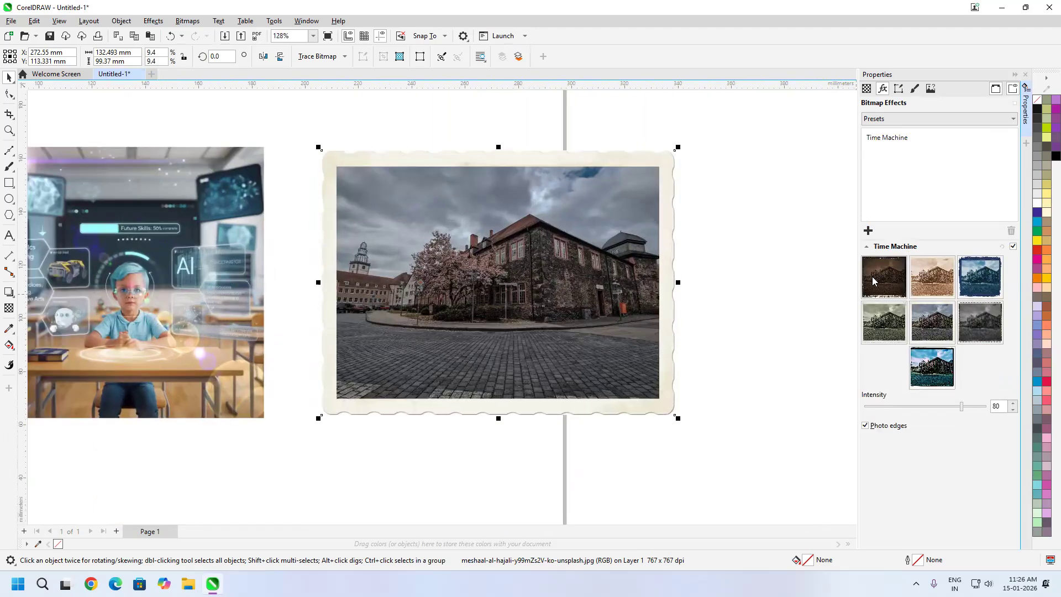
left_click(895, 282)
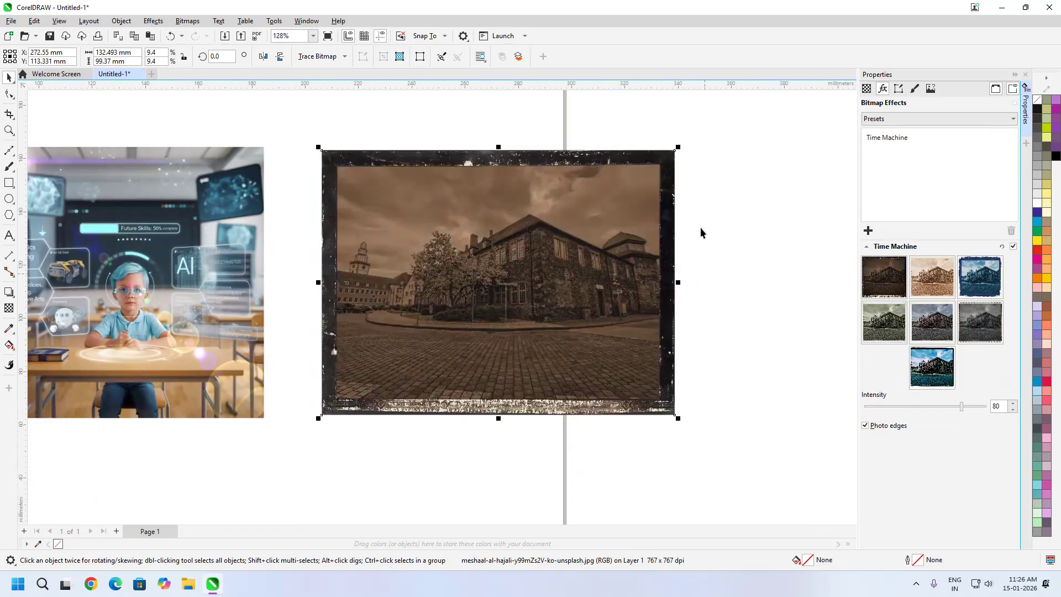
left_click(933, 282)
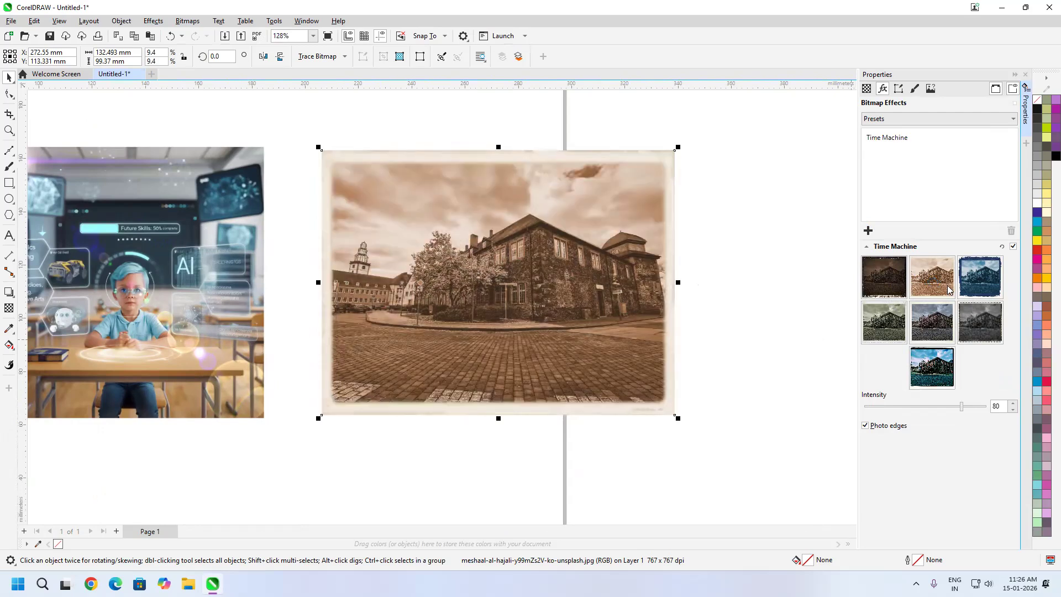
left_click(976, 285)
left_click(895, 315)
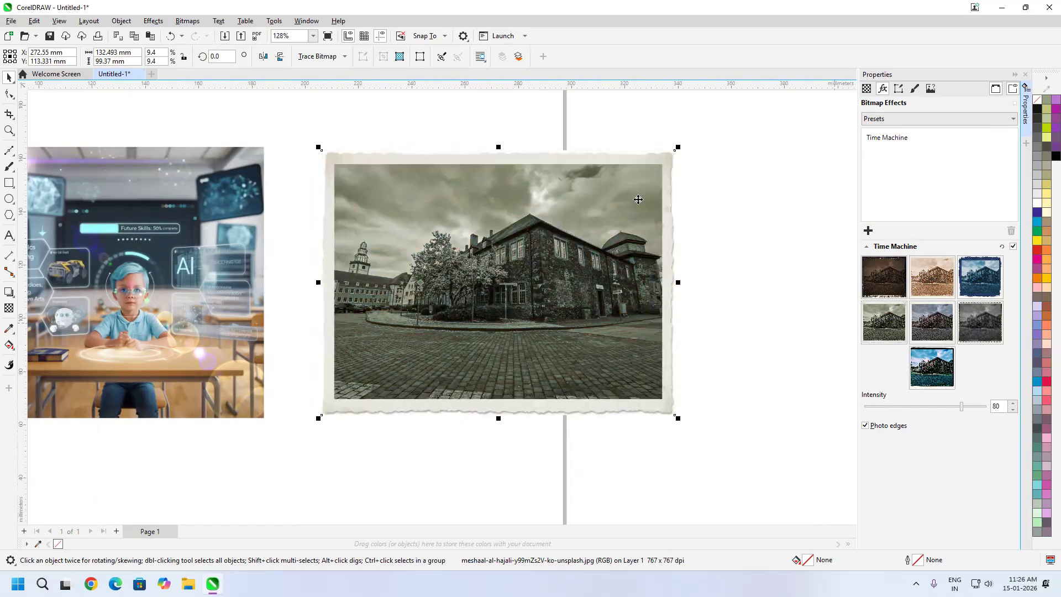
scroll(638, 200, "up", 2)
scroll(636, 304, "up", 4)
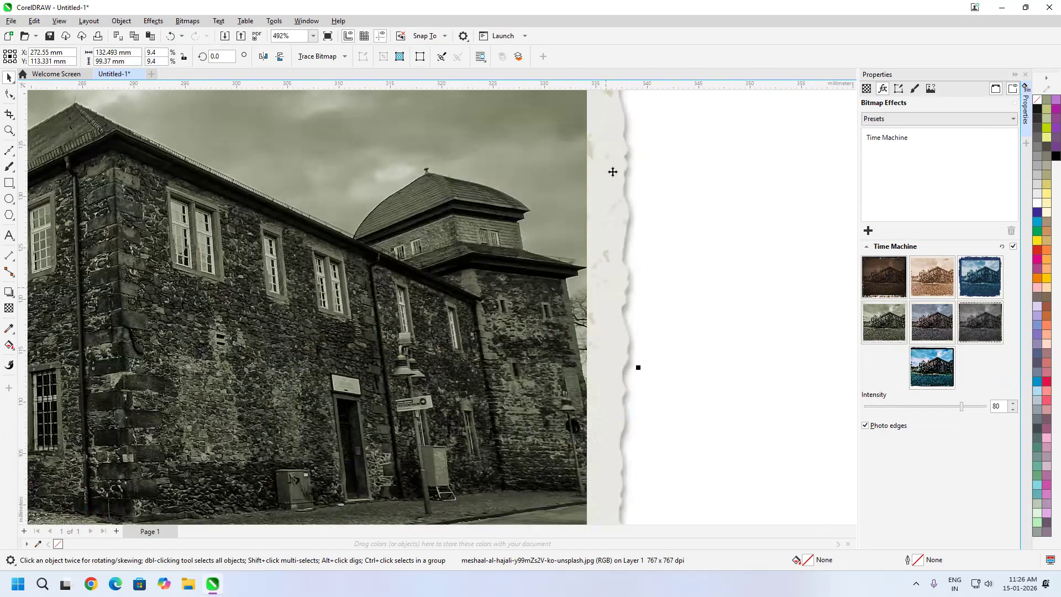
scroll(586, 293, "down", 2)
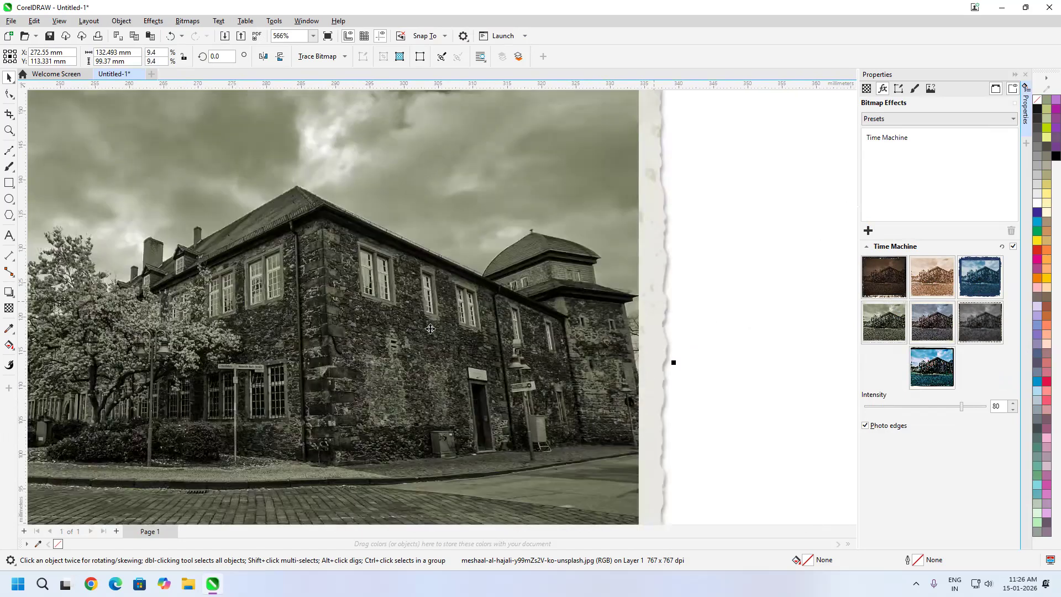
scroll(518, 281, "down", 3)
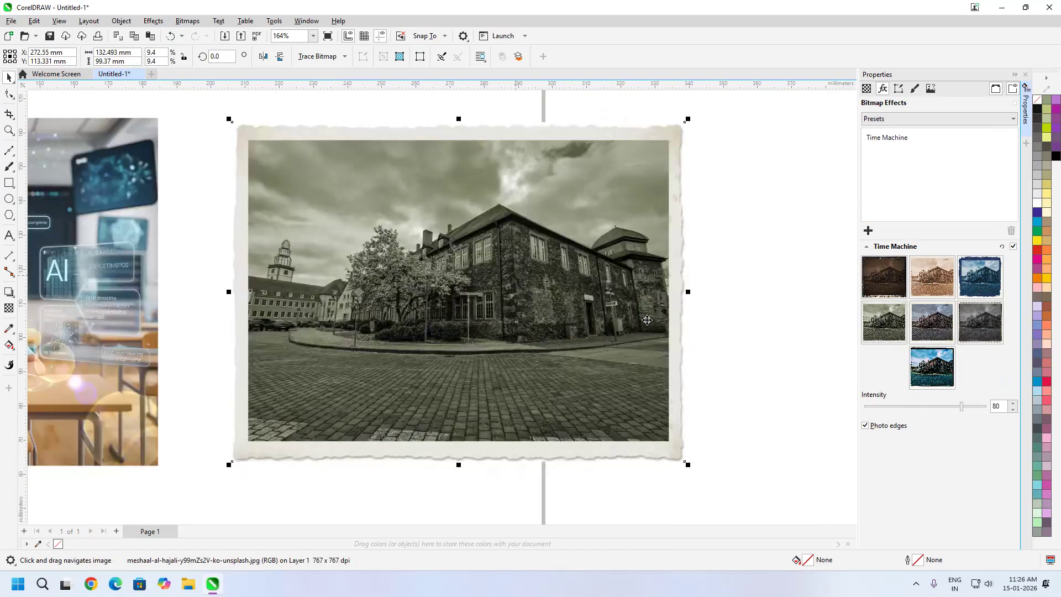
Preview the faded-colour and grey Time Machine styles and apply the vivid cyan-tinted style with black photo edges
left_click(929, 330)
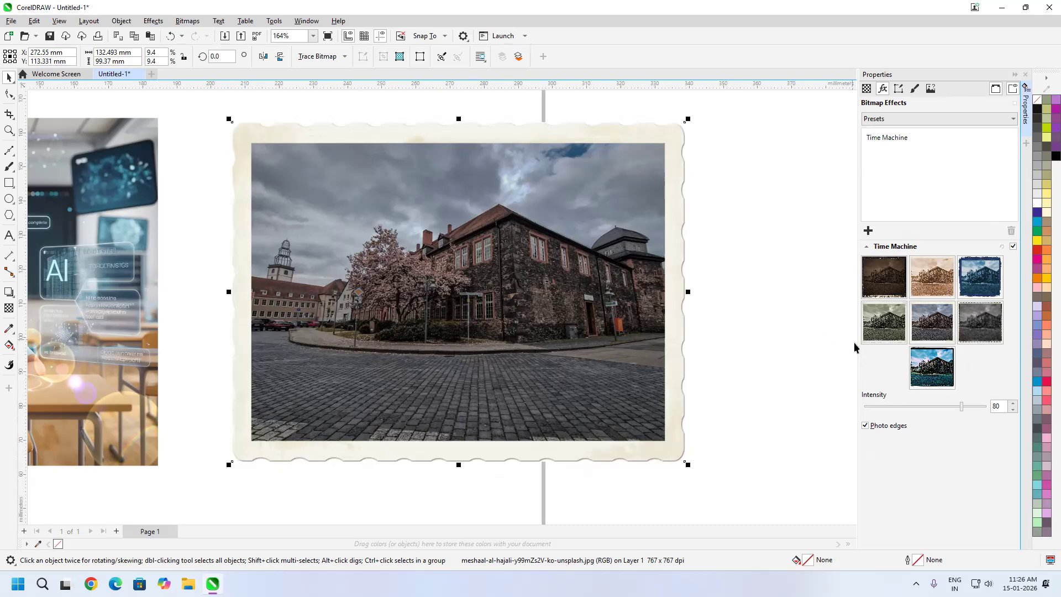
left_click(983, 327)
left_click(939, 373)
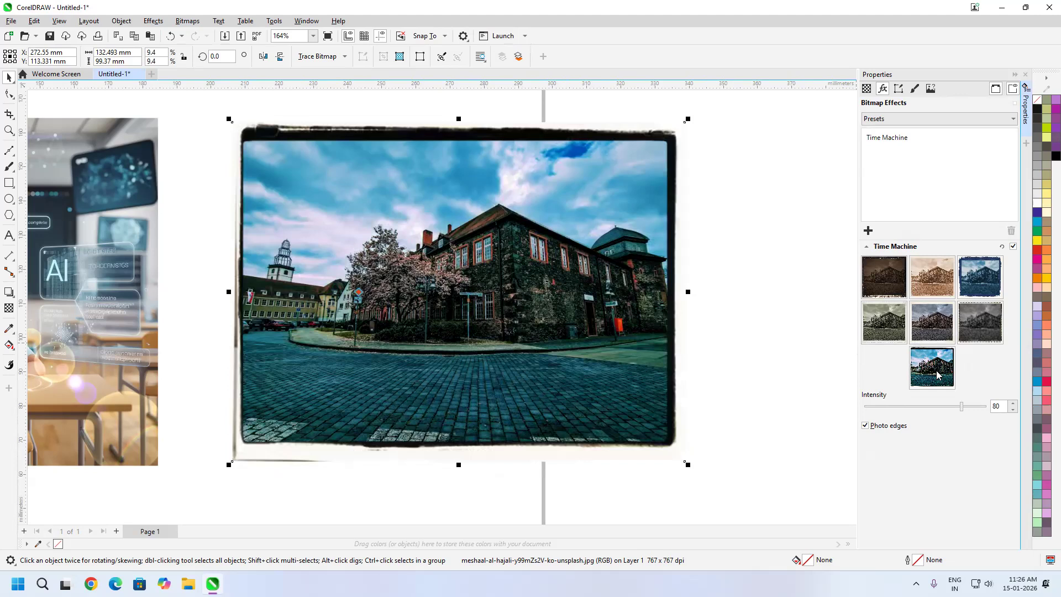
Try different Time Machine intensities on the building photo, including 58 and 89, with photo edges kept on
left_click(978, 406)
left_click(935, 406)
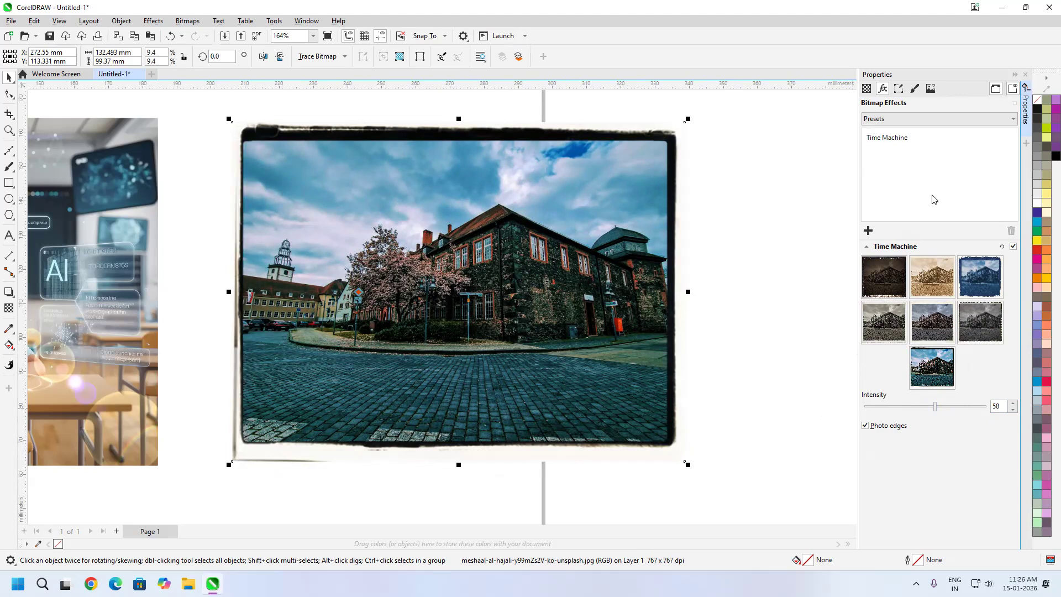
left_click_drag(951, 408, 974, 413)
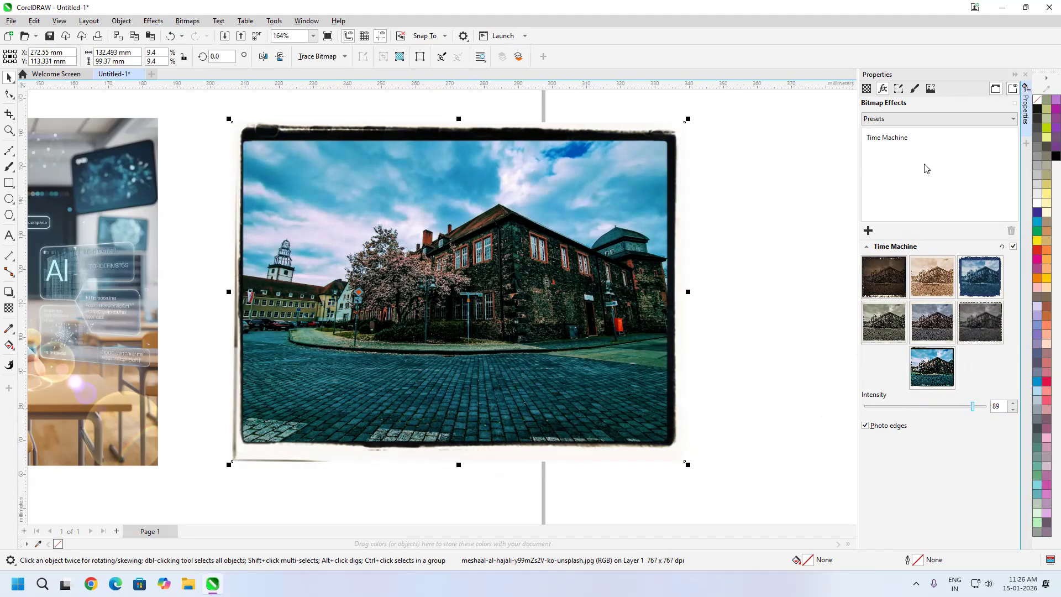
Remove the Time Machine effect from the building photo and deselect the photo
left_click(888, 142)
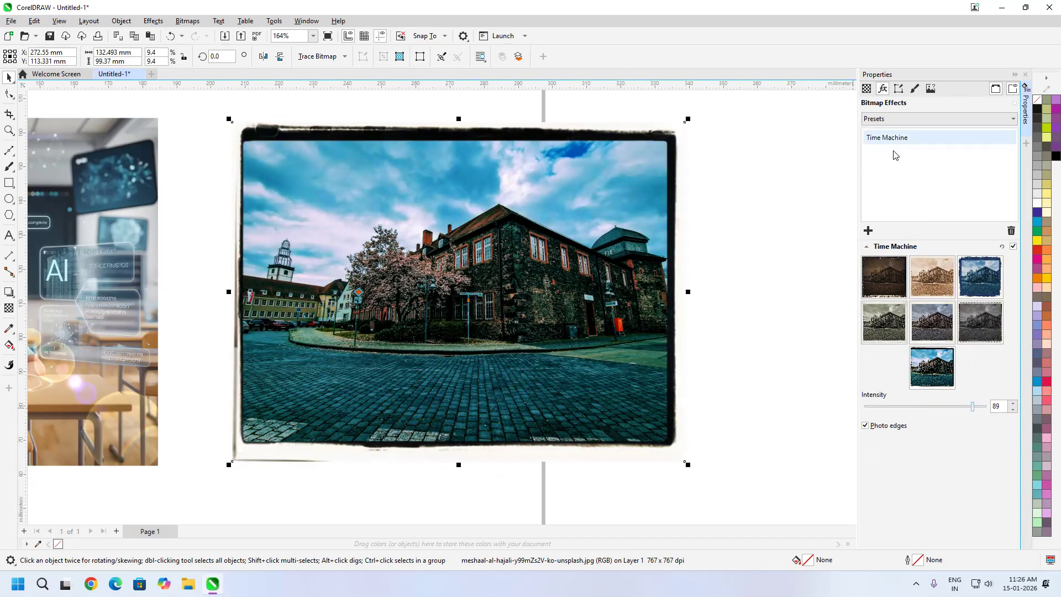
left_click(1012, 231)
left_click(715, 307)
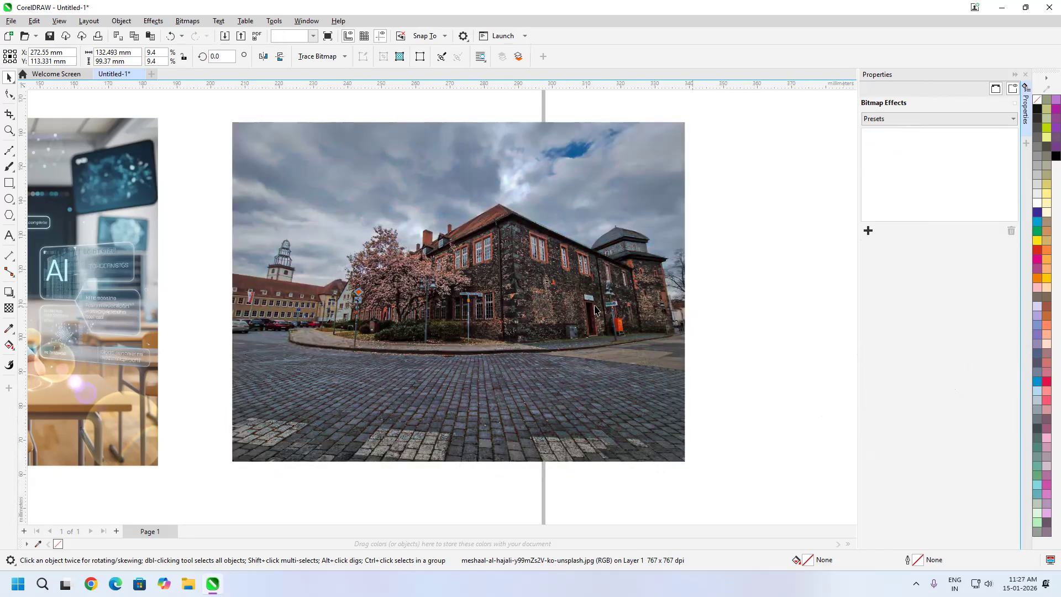
left_click(642, 295)
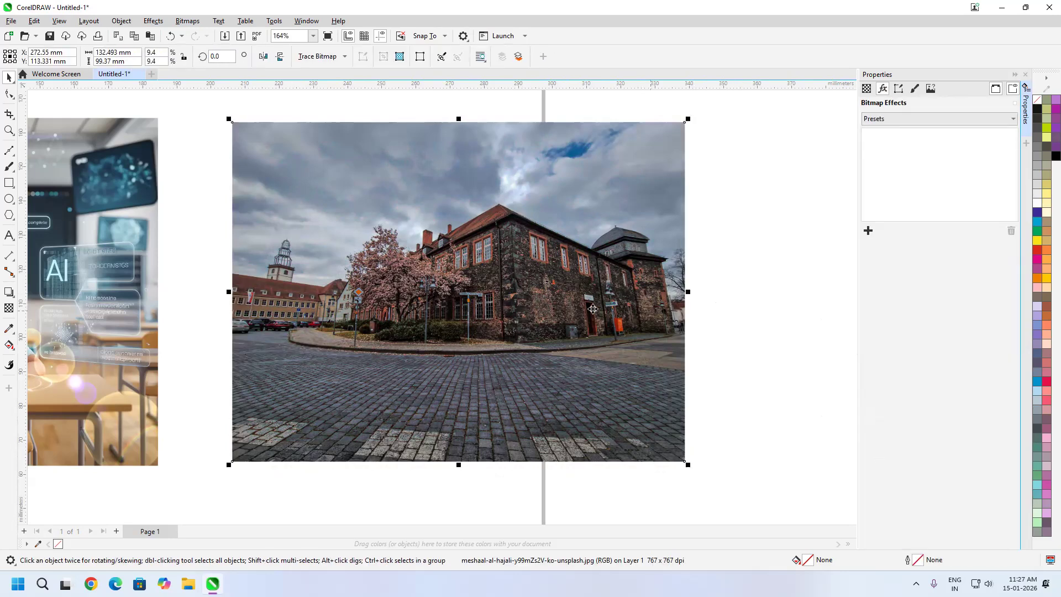
left_click(152, 21)
mouse_move(188, 105)
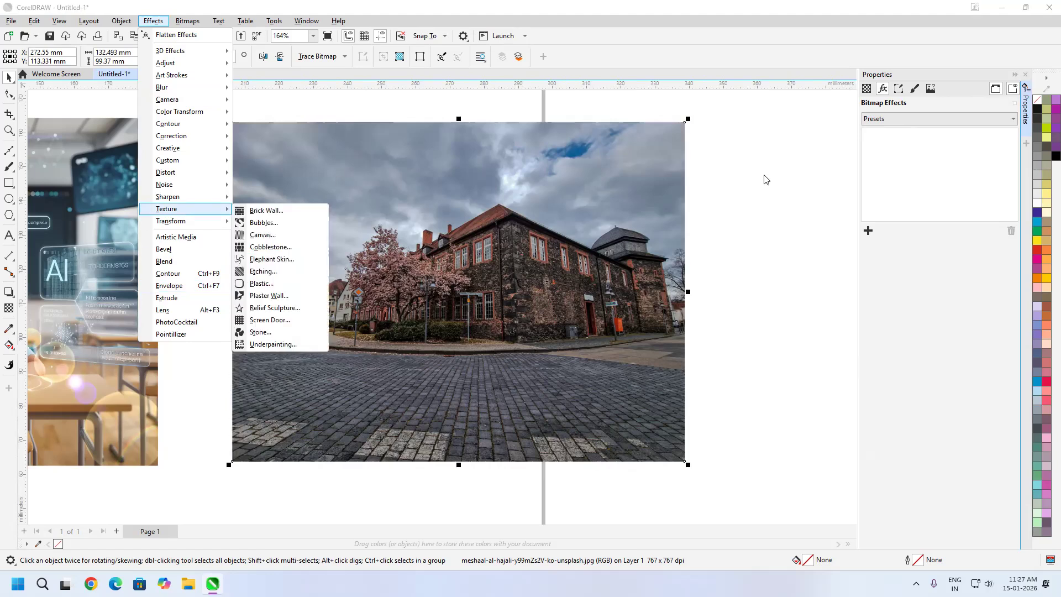
left_click(708, 226)
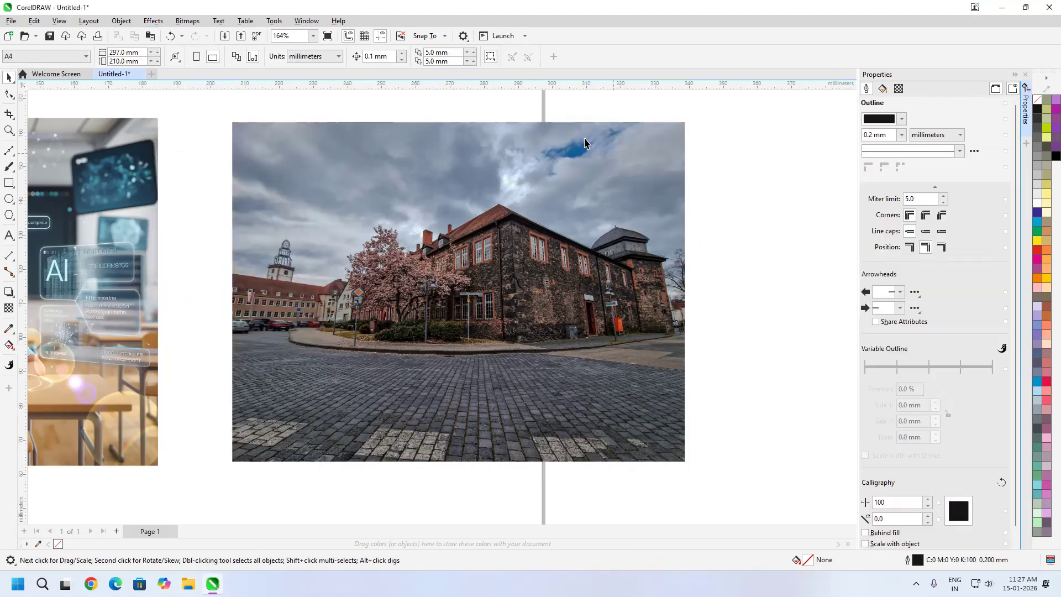